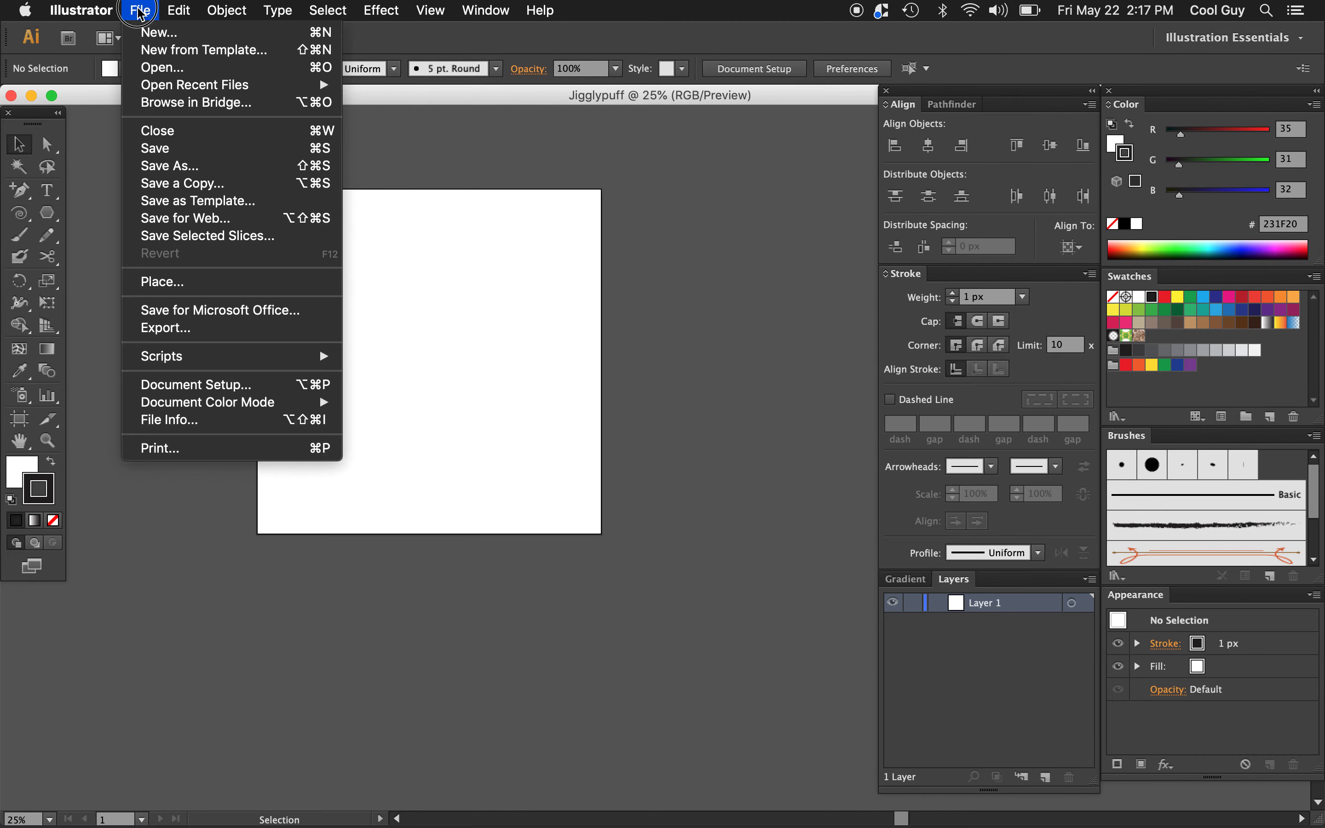
# Place the Jigglypuff Reference image from the Desktop into the document
pyautogui.click(217, 282)
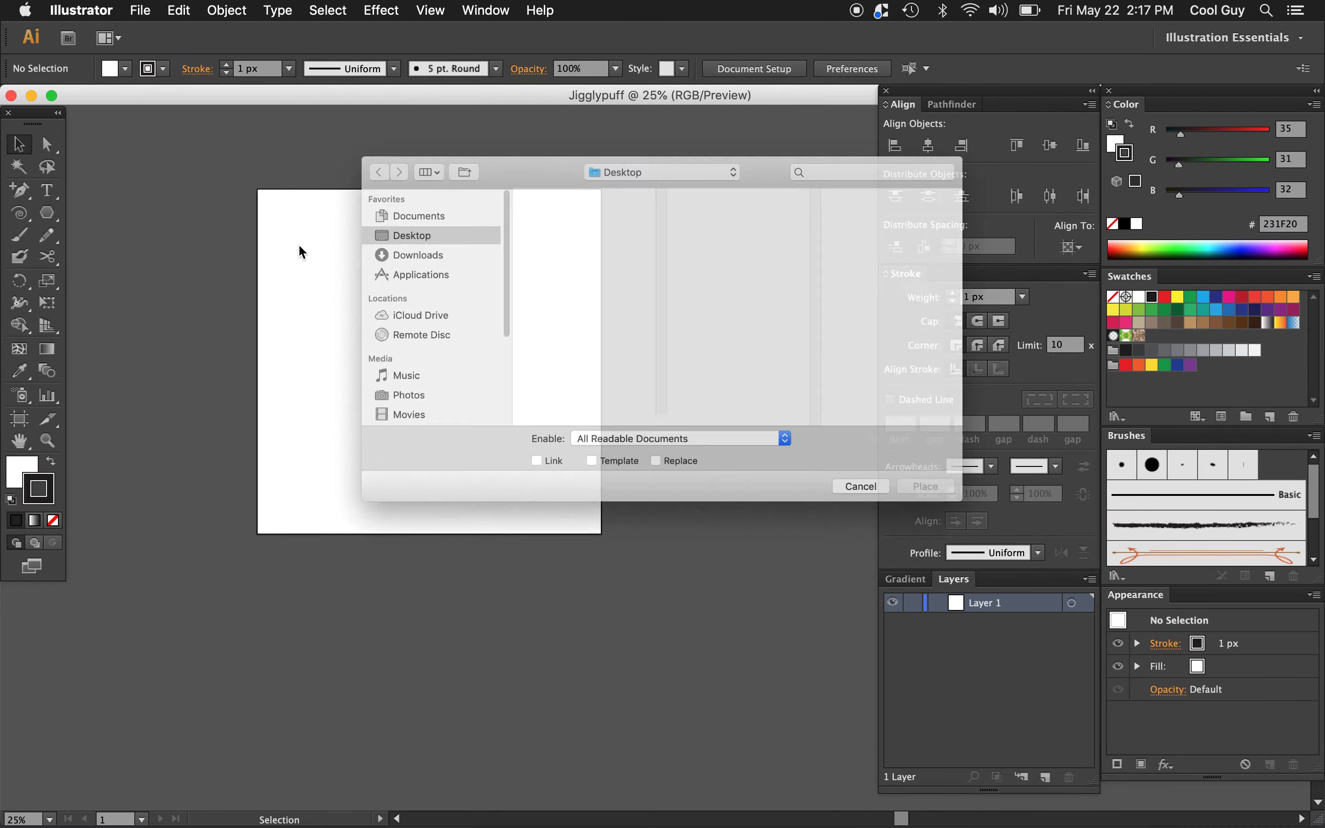
pyautogui.click(542, 190)
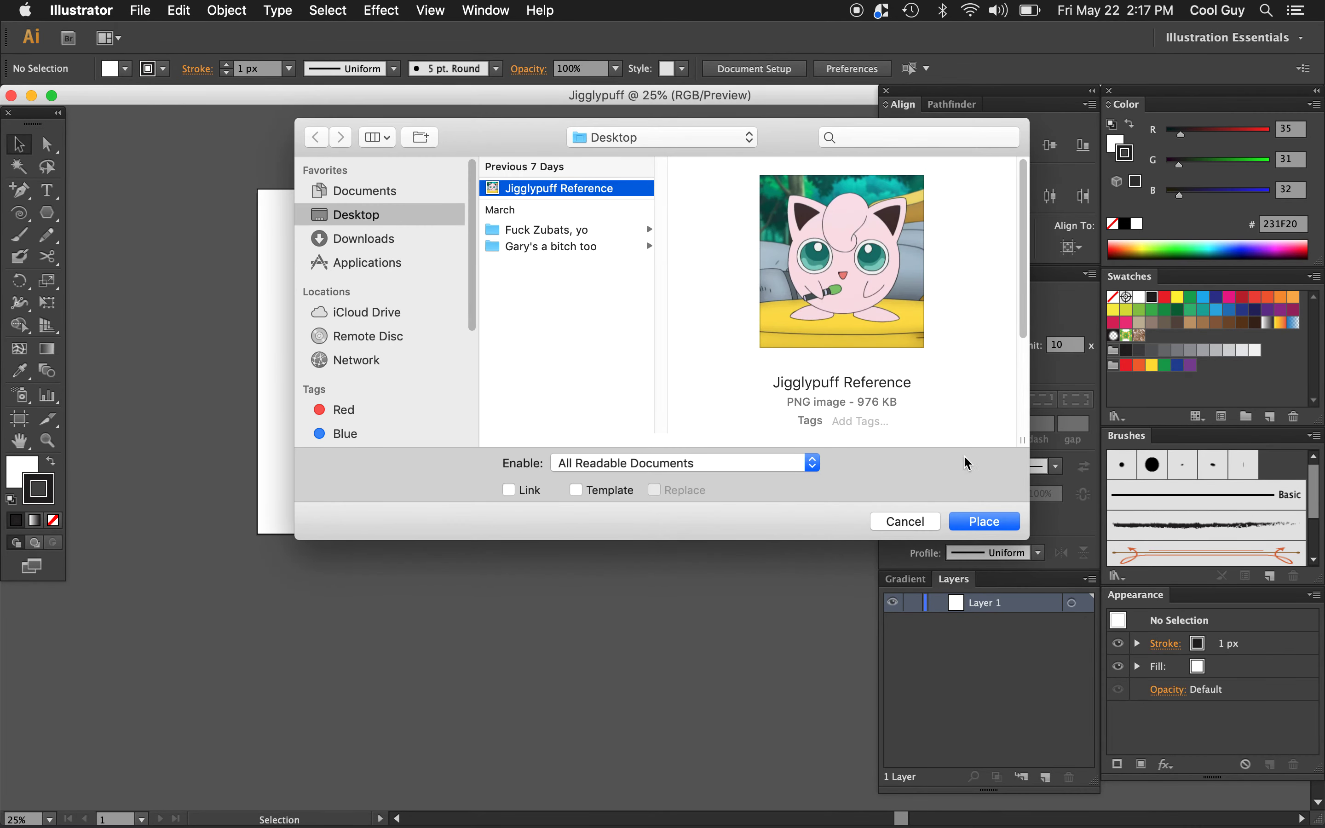
pyautogui.click(984, 520)
# Enlarge the placed reference image to nearly the artboard's height and position it just to the right of the artboard
pyautogui.moveTo(660, 470); pyautogui.dragTo(508, 306)
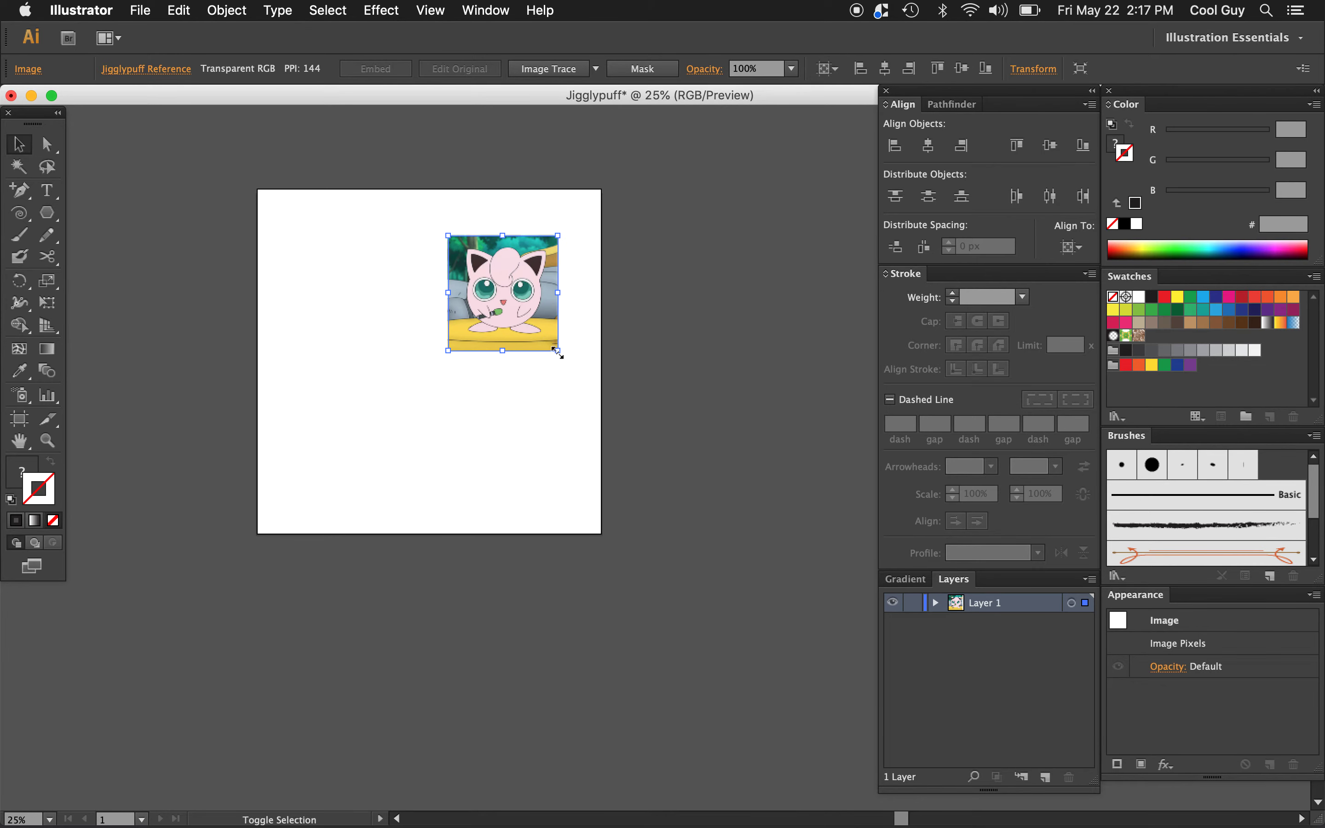
pyautogui.moveTo(557, 350); pyautogui.dragTo(685, 312)
pyautogui.scroll(-3, 685, 311)
pyautogui.hscroll(3, 684, 312)
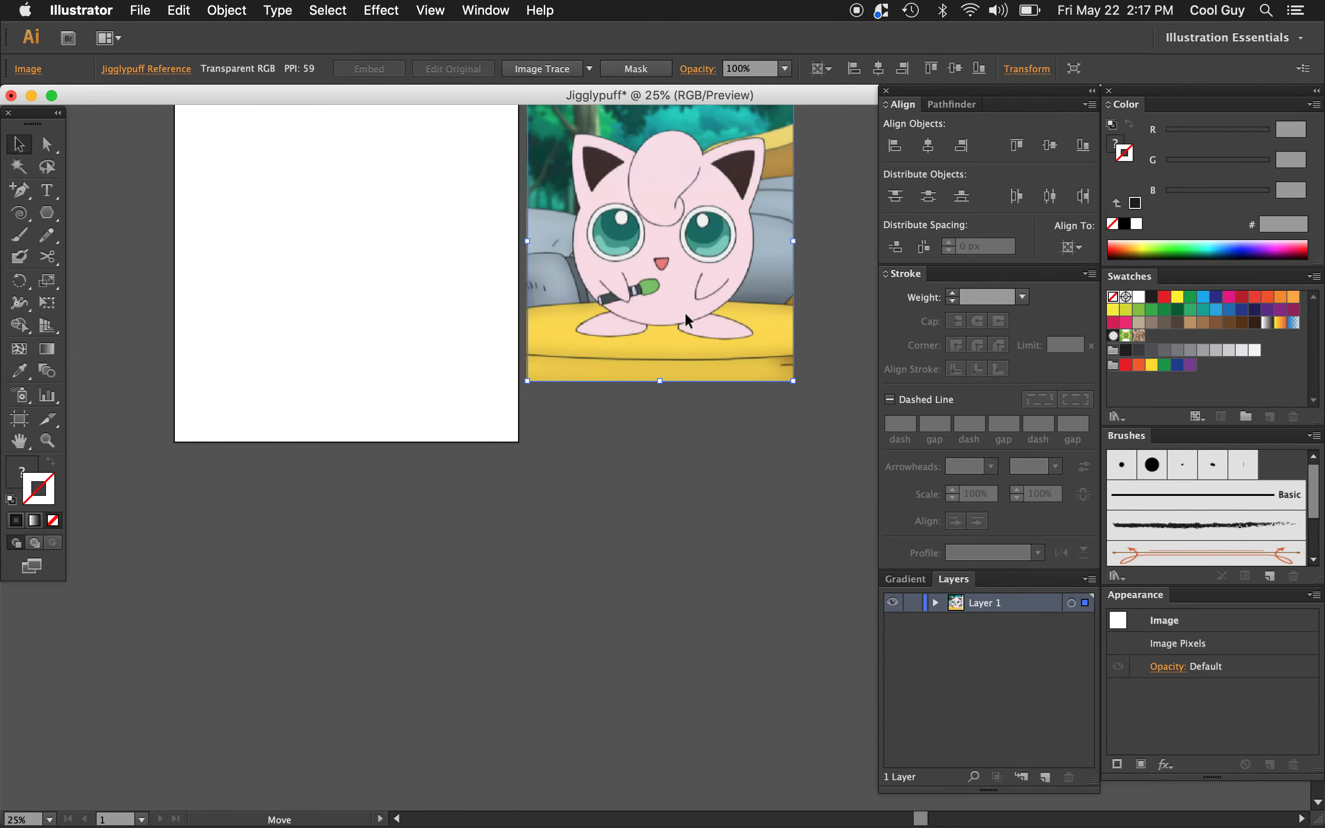
pyautogui.moveTo(660, 381); pyautogui.dragTo(662, 414)
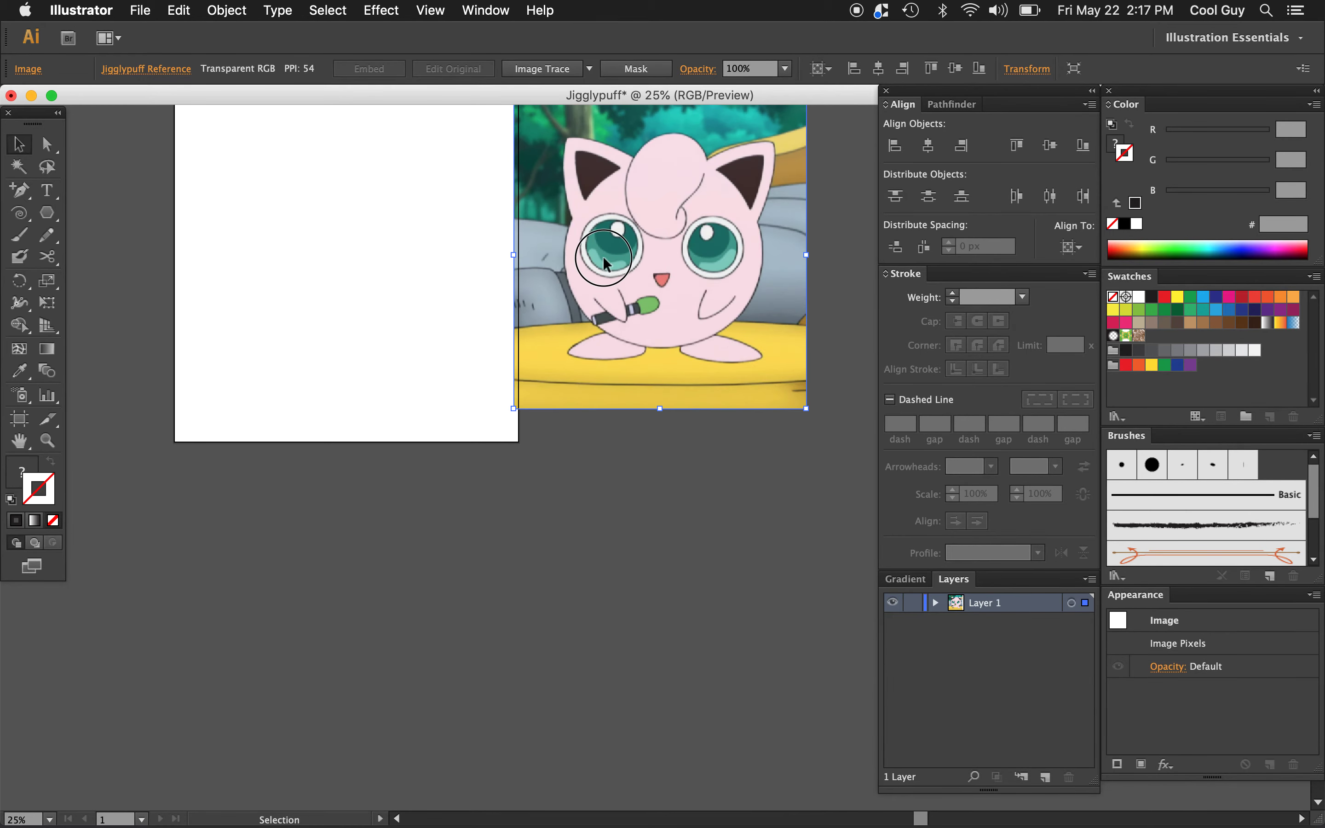
pyautogui.scroll(3, 619, 268)
pyautogui.hscroll(-2, 619, 268)
pyautogui.scroll(2, 619, 268)
pyautogui.hscroll(-1, 619, 268)
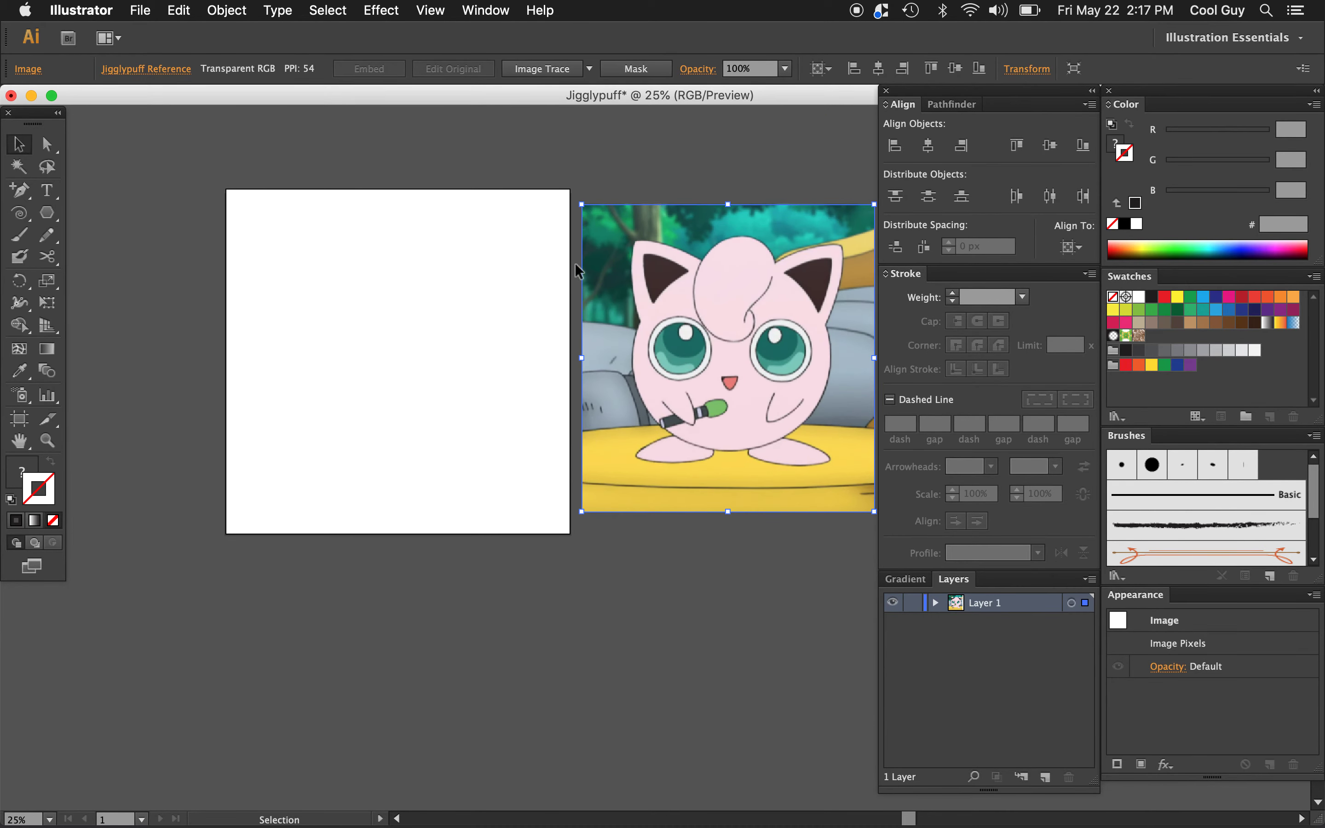
# Lock the layer containing the placed image and rename it Reference
pyautogui.click(914, 603)
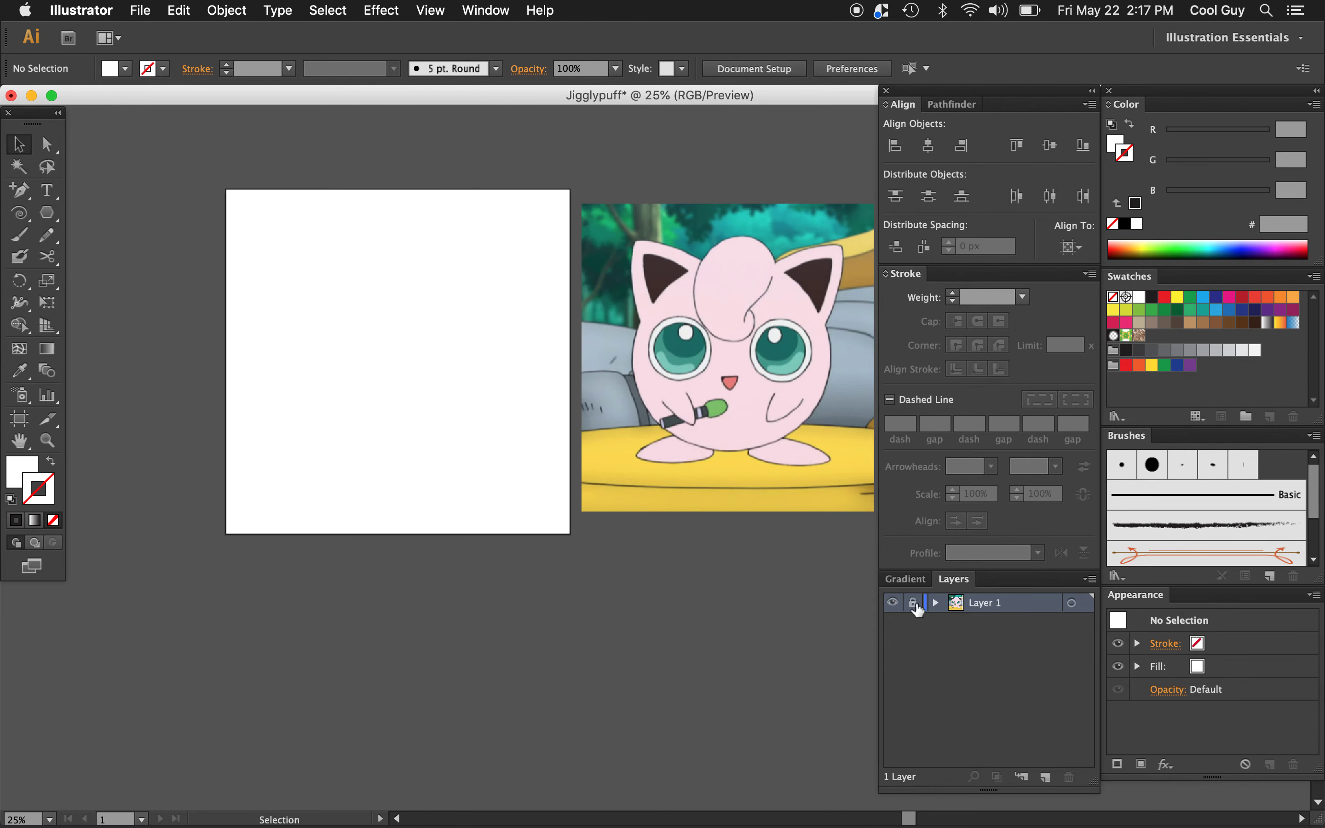
pyautogui.doubleClick(985, 604)
pyautogui.write('Refere')
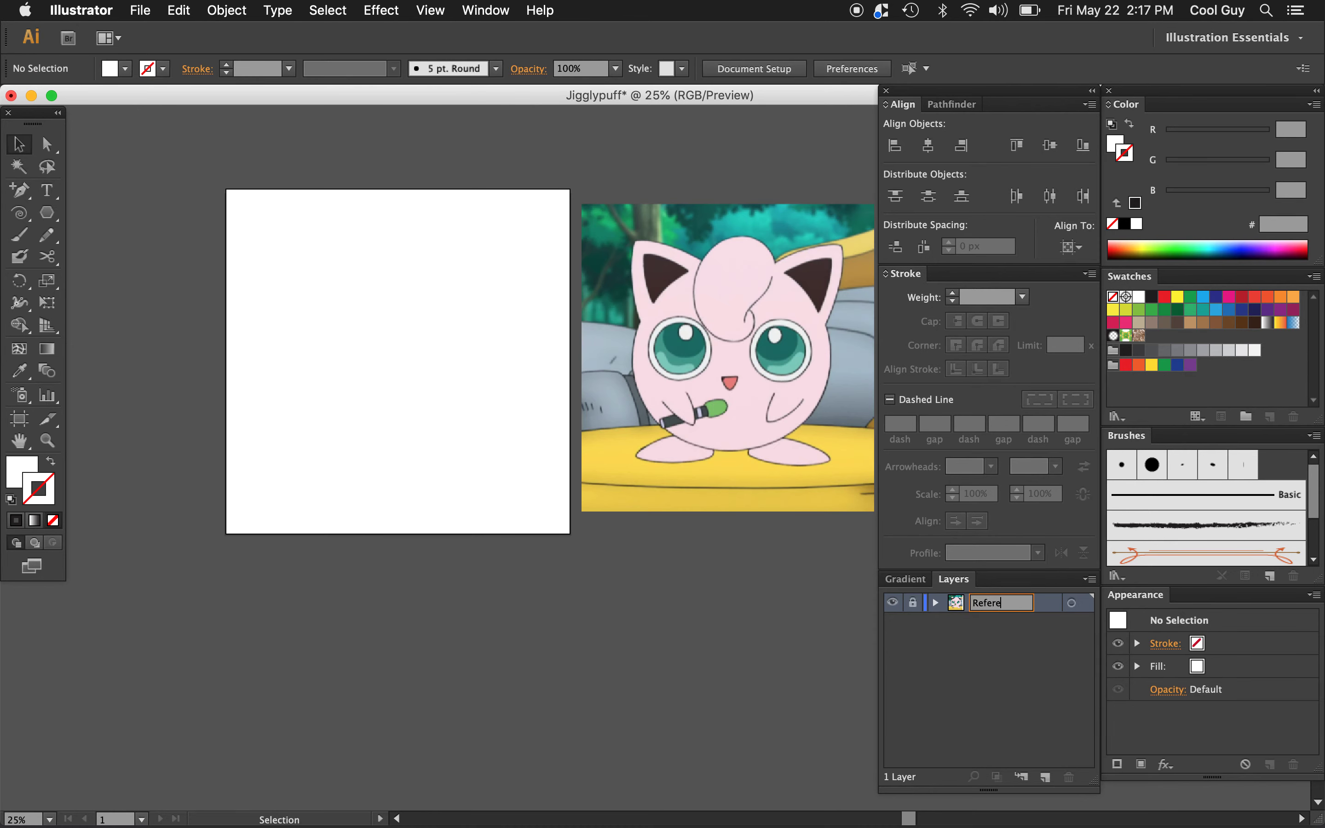
pyautogui.write('nce')
pyautogui.press('Return')
# Create a new layer above the Reference layer and name it Artwork
pyautogui.click(1044, 777)
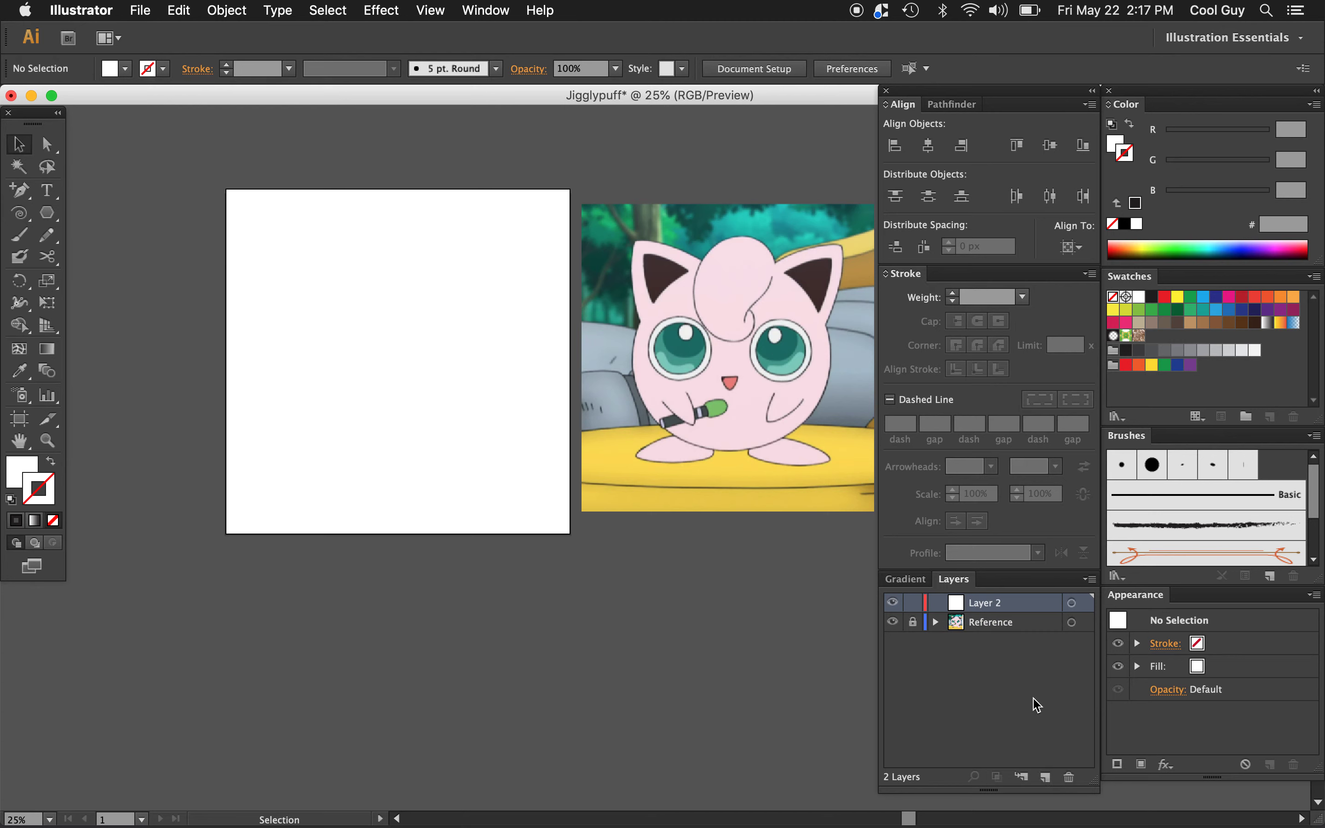
pyautogui.doubleClick(1001, 609)
pyautogui.write('Arto')
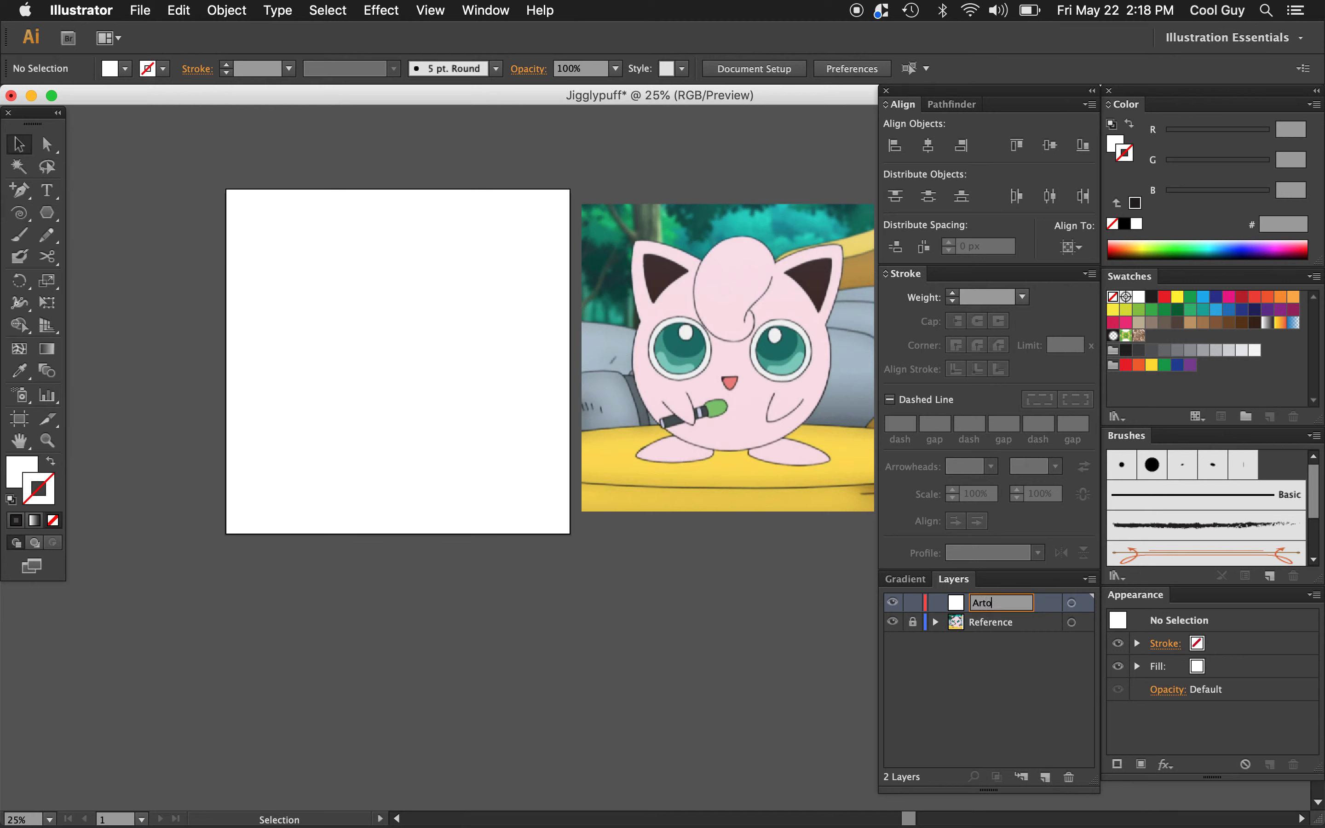
pyautogui.press('Return')
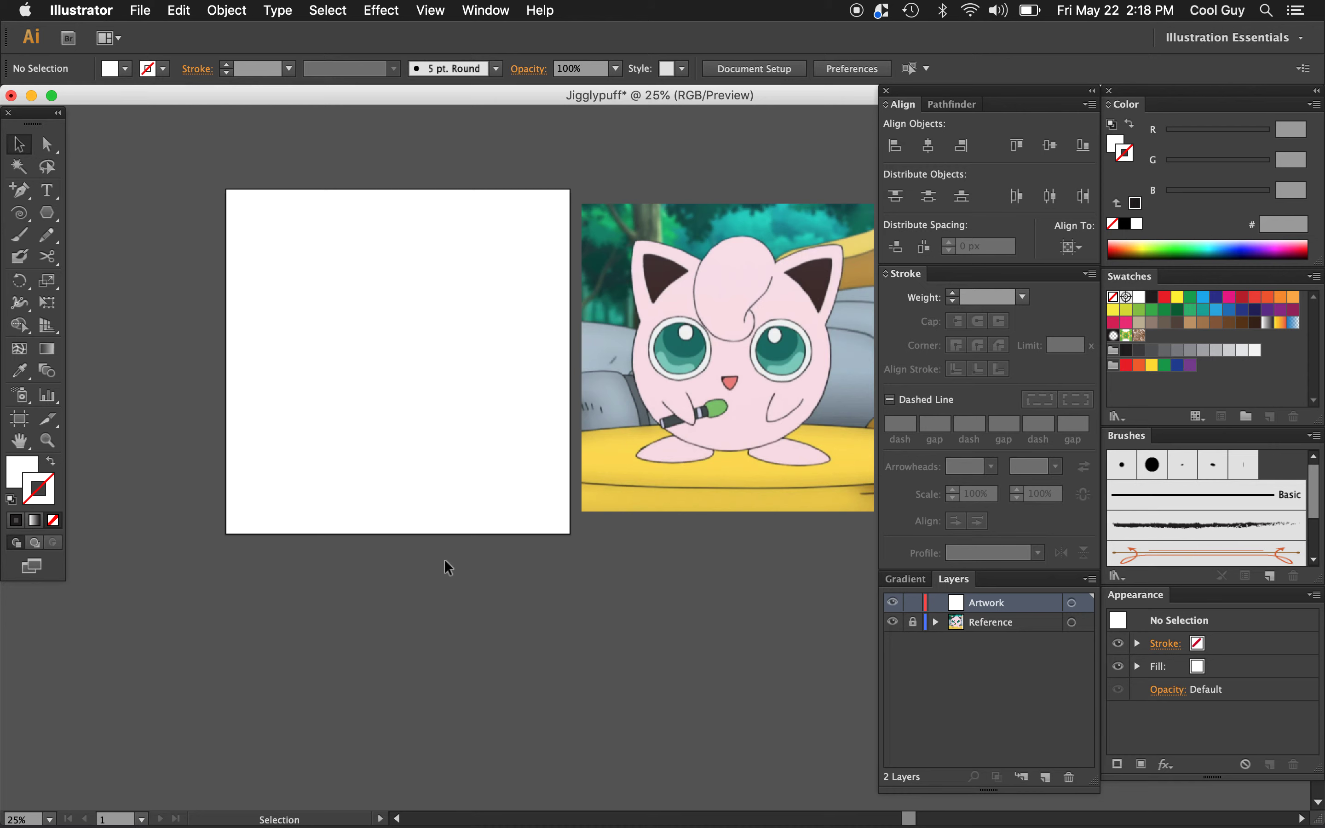
# Set the drawing colors to a magenta EC008C stroke with no fill
pyautogui.hscroll(3, 447, 568)
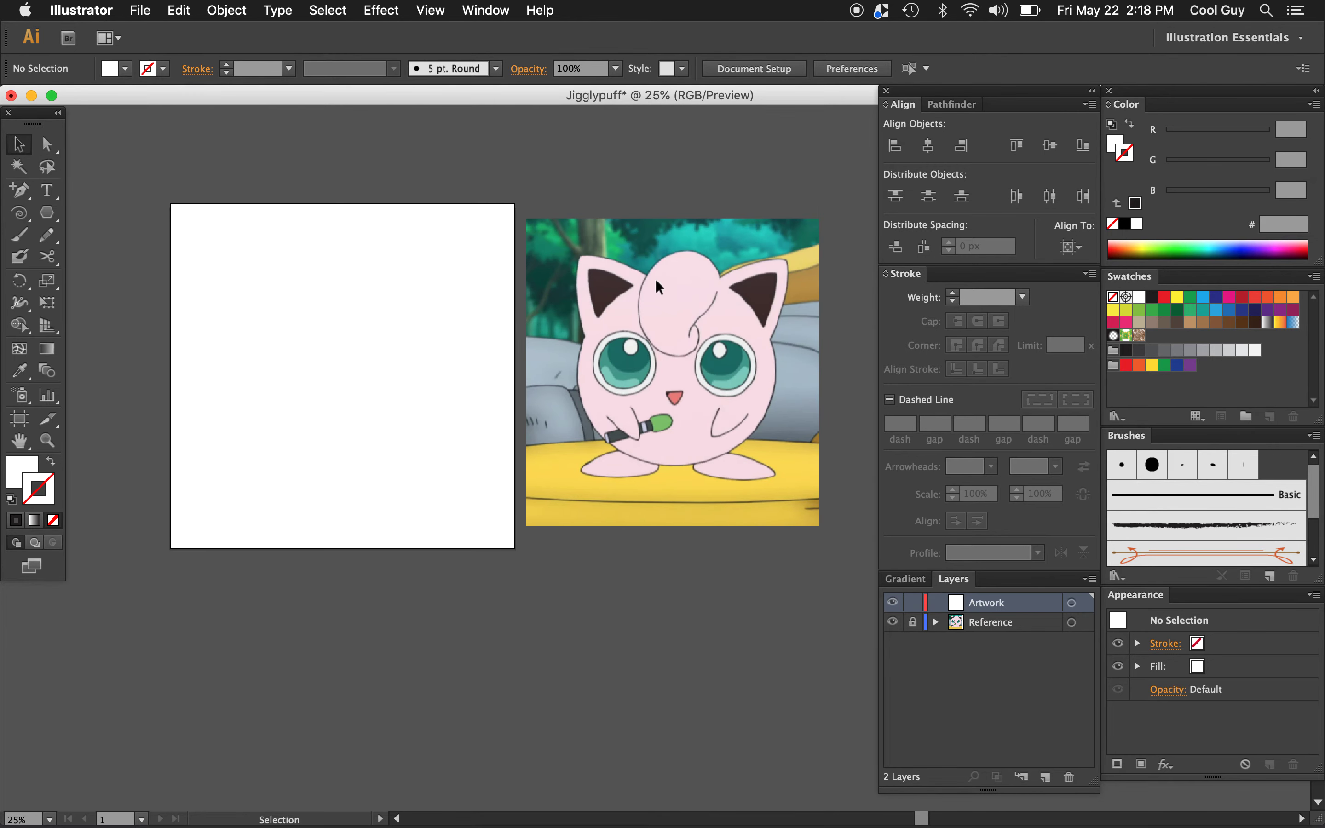
pyautogui.click(1116, 144)
pyautogui.click(1229, 296)
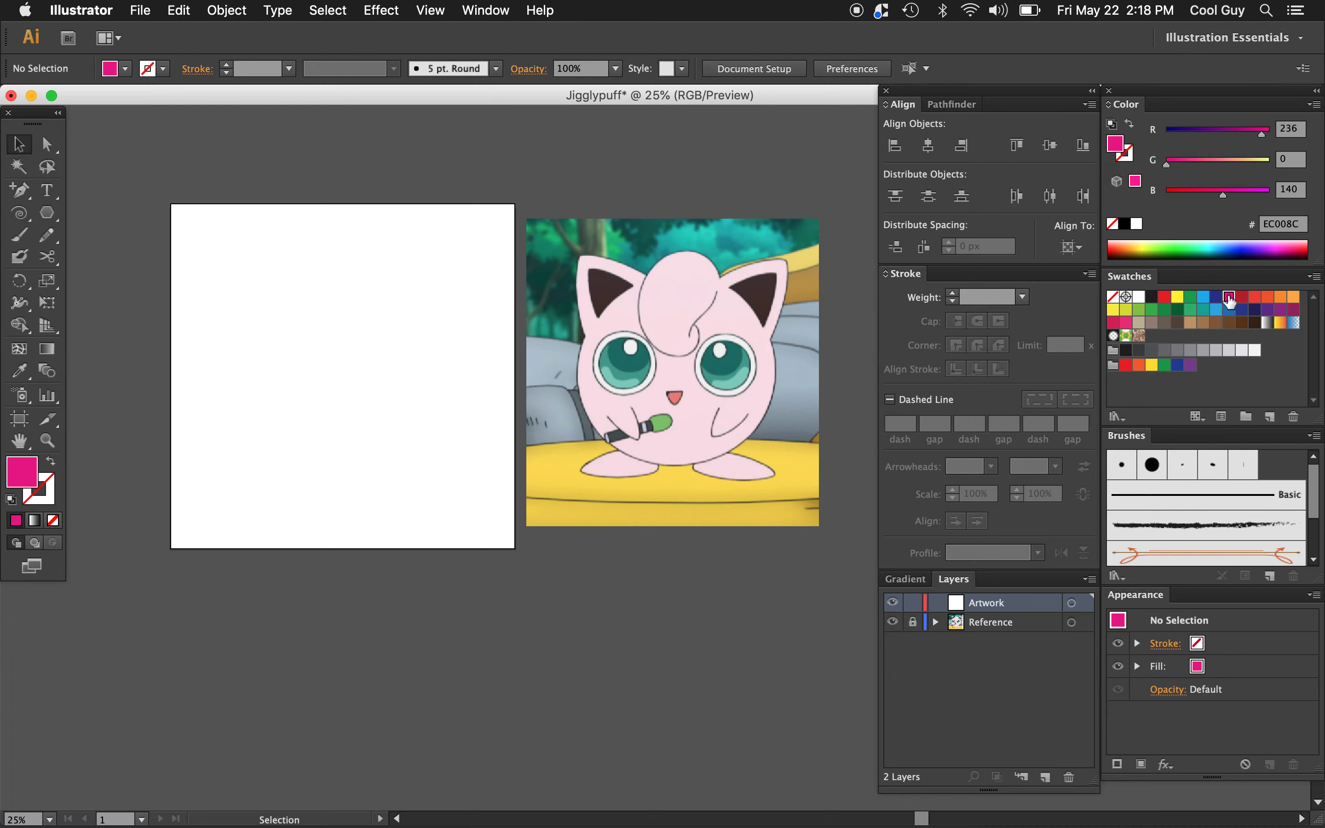
pyautogui.click(1131, 127)
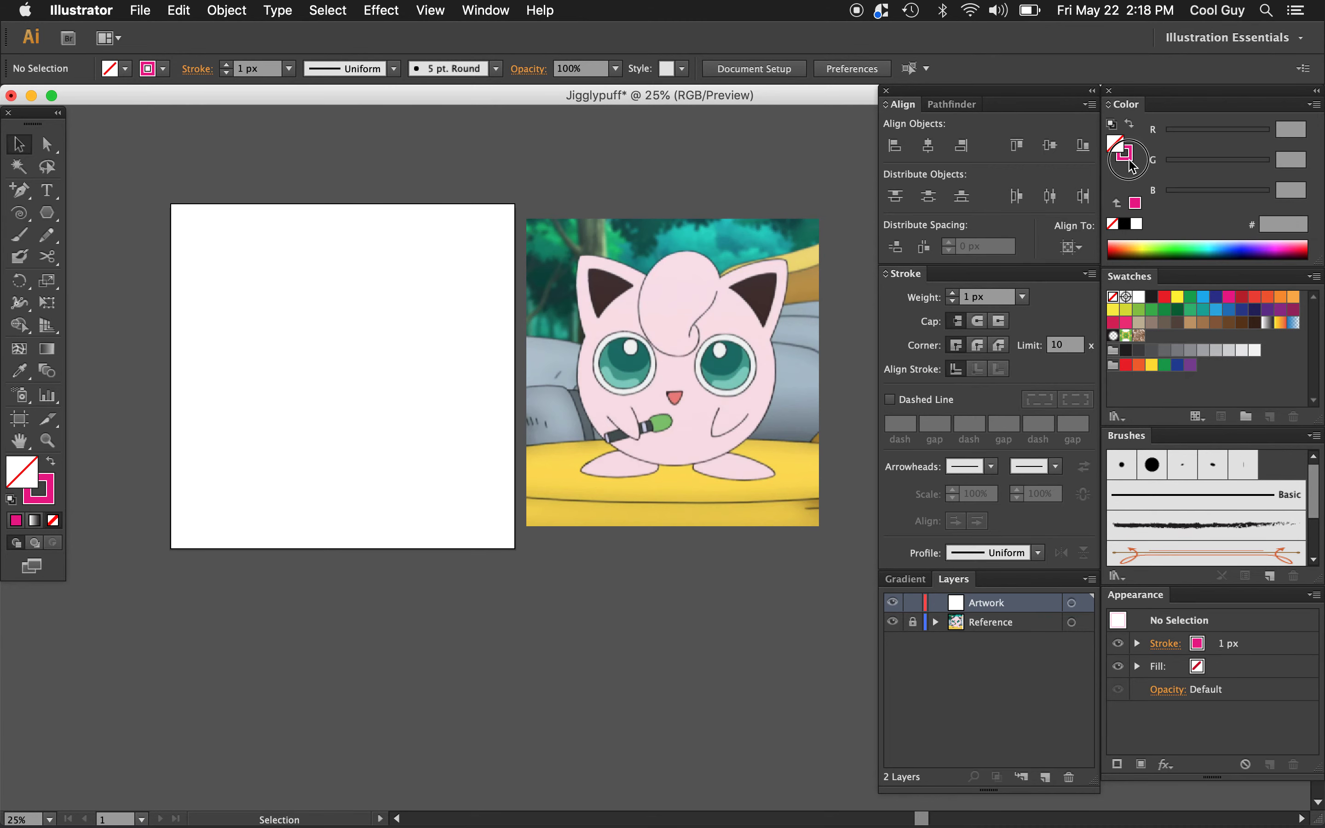
pyautogui.click(1128, 155)
pyautogui.click(1115, 143)
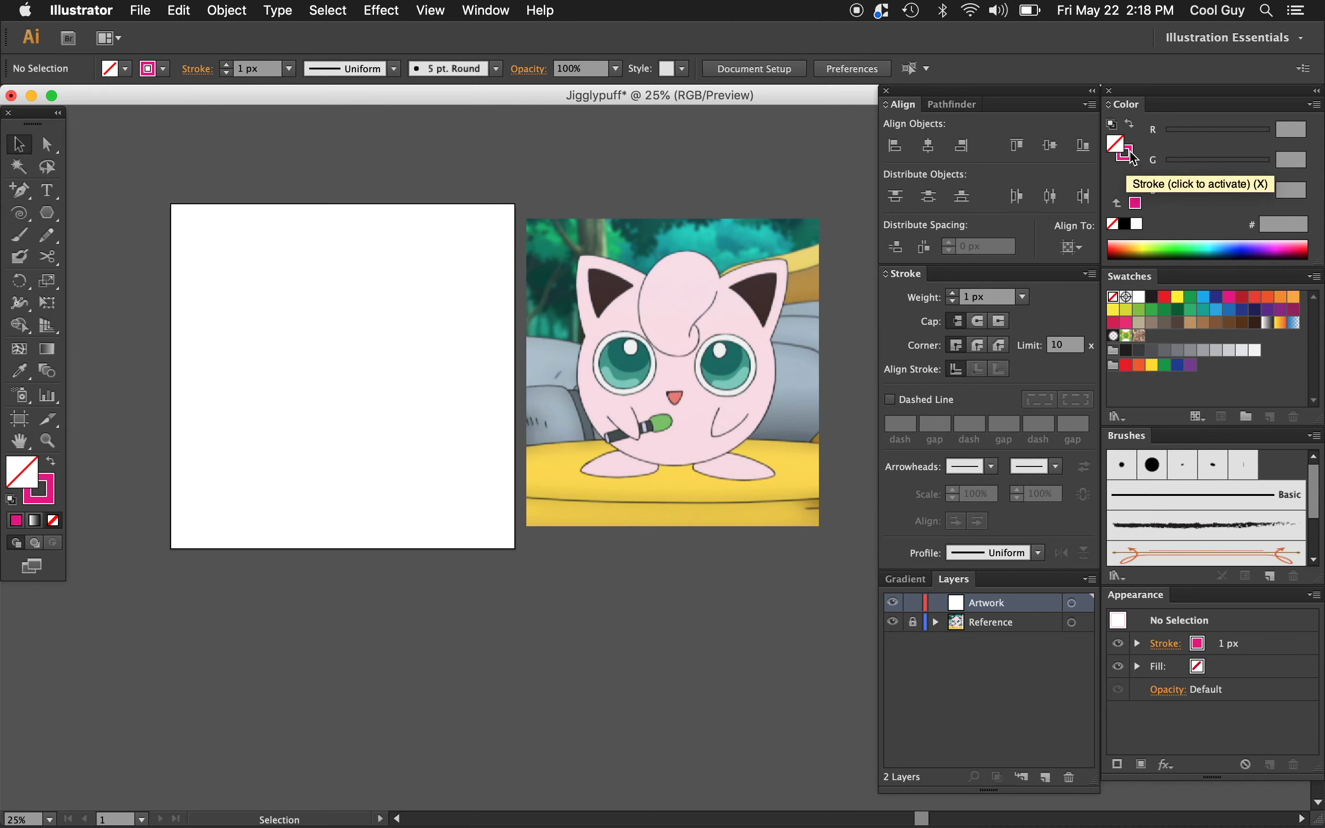
pyautogui.click(1131, 158)
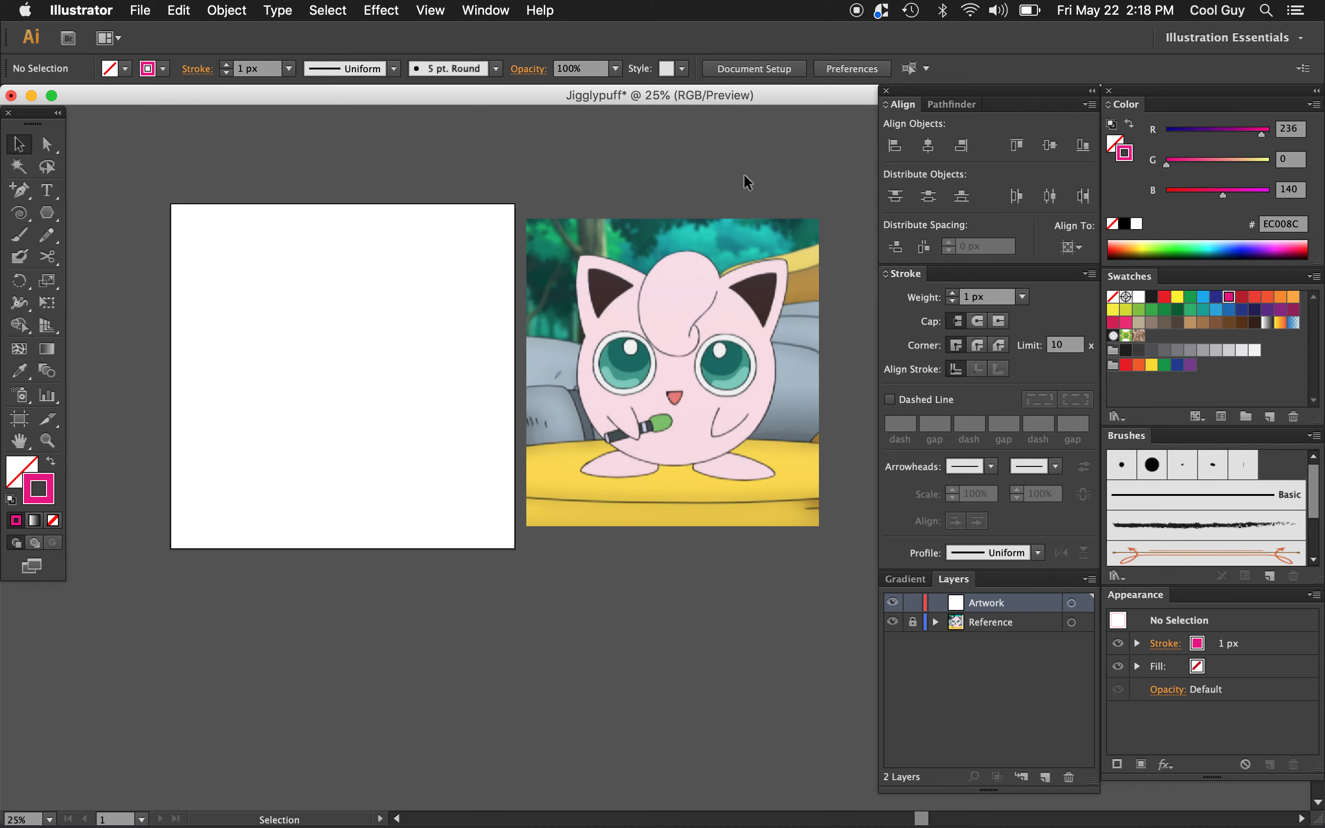
# Set the stroke weight to 10 px
pyautogui.click(992, 297)
pyautogui.press('BackSpace')
pyautogui.press('BackSpace')
pyautogui.press('BackSpace')
pyautogui.press('BackSpace')
pyautogui.write('10')
pyautogui.press('Return')
# Draw a large circle for the body with the Ellipse tool, center it both ways on the artboard, and deselect it
pyautogui.moveTo(47, 212); pyautogui.dragTo(115, 255)
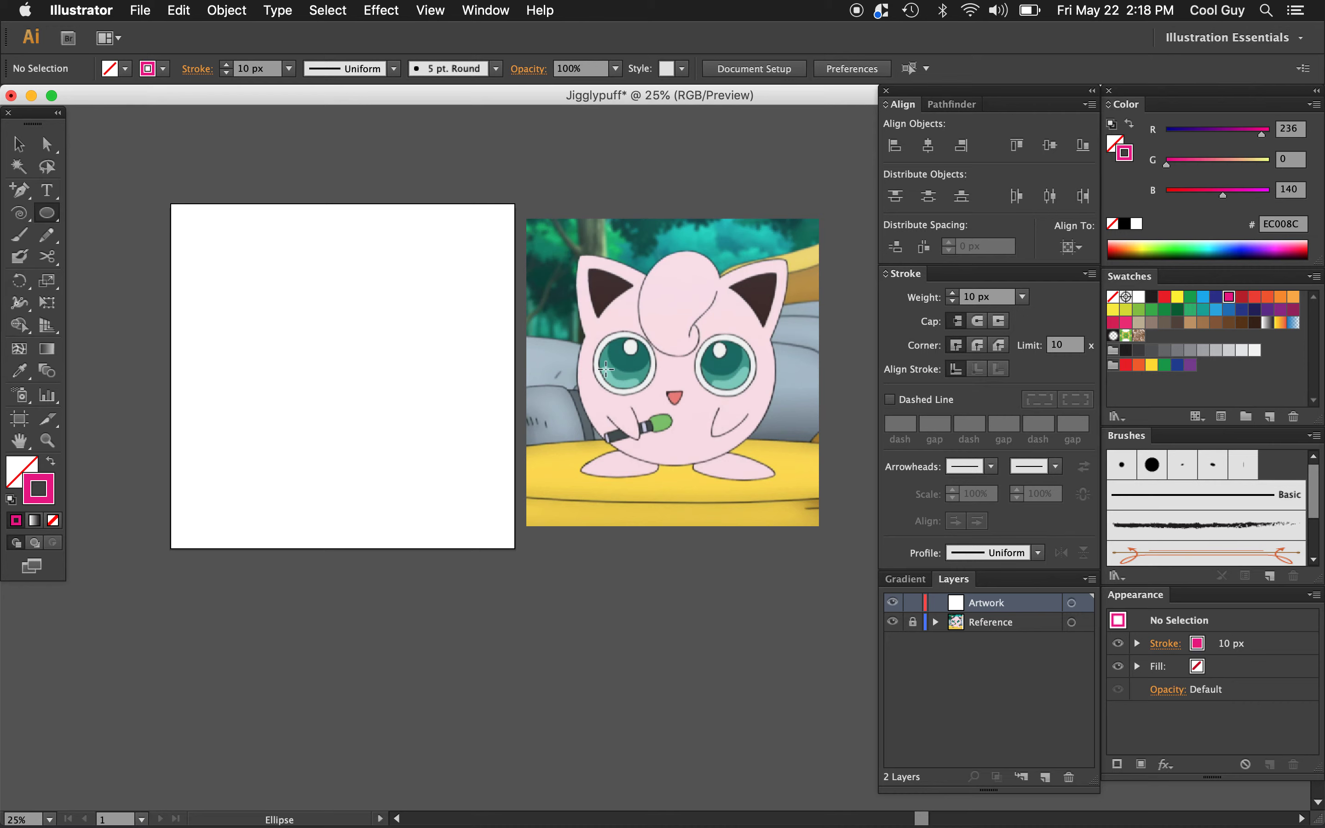
pyautogui.moveTo(259, 270); pyautogui.dragTo(449, 384)
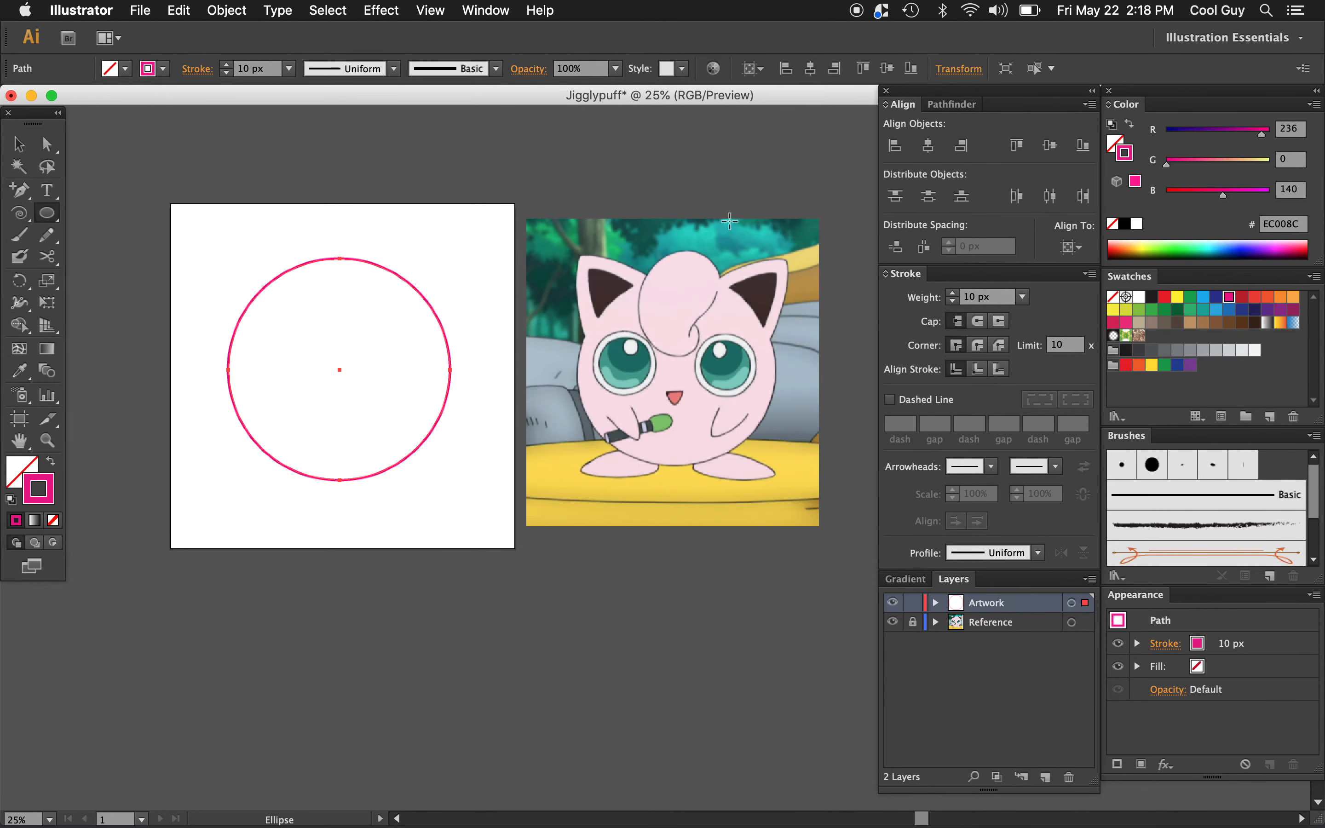
pyautogui.click(930, 147)
pyautogui.click(1049, 145)
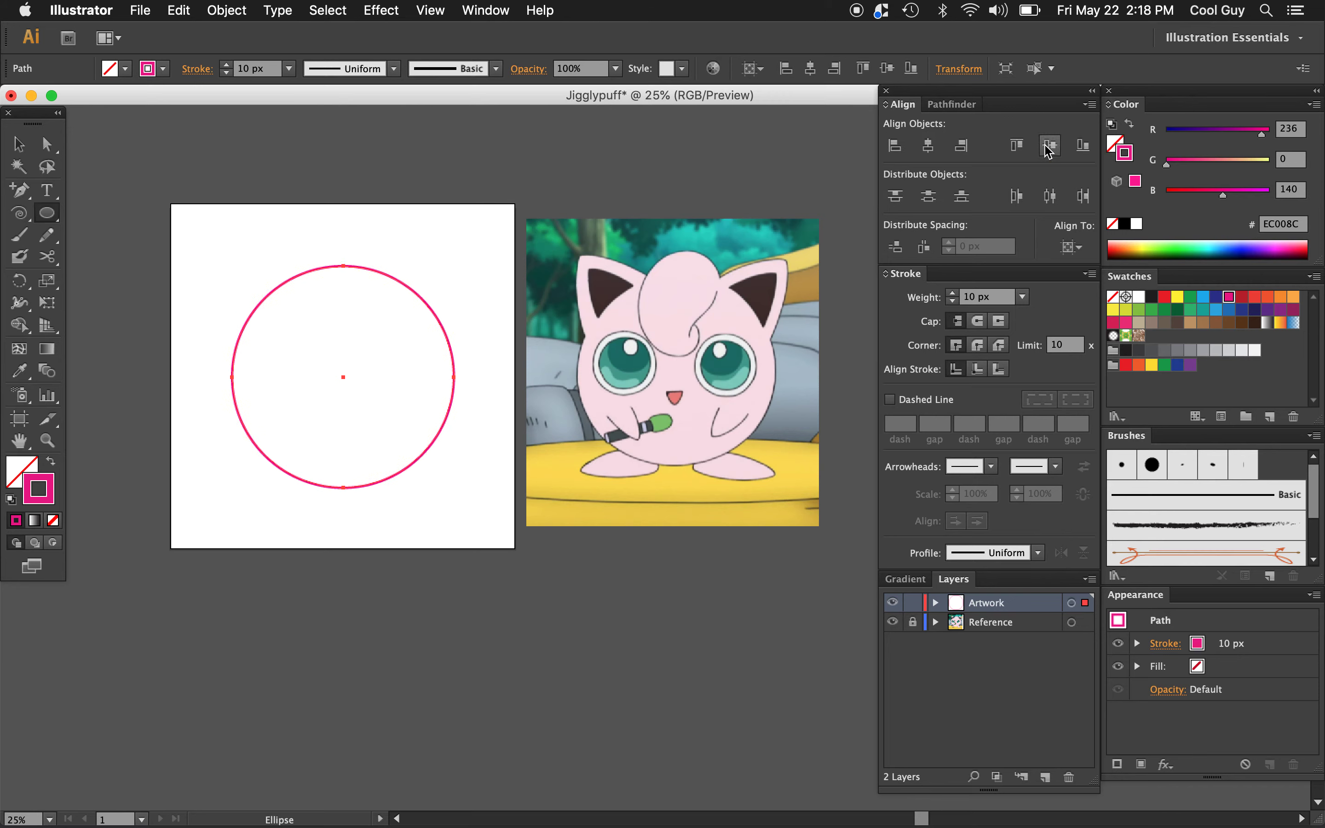
pyautogui.click(1071, 247)
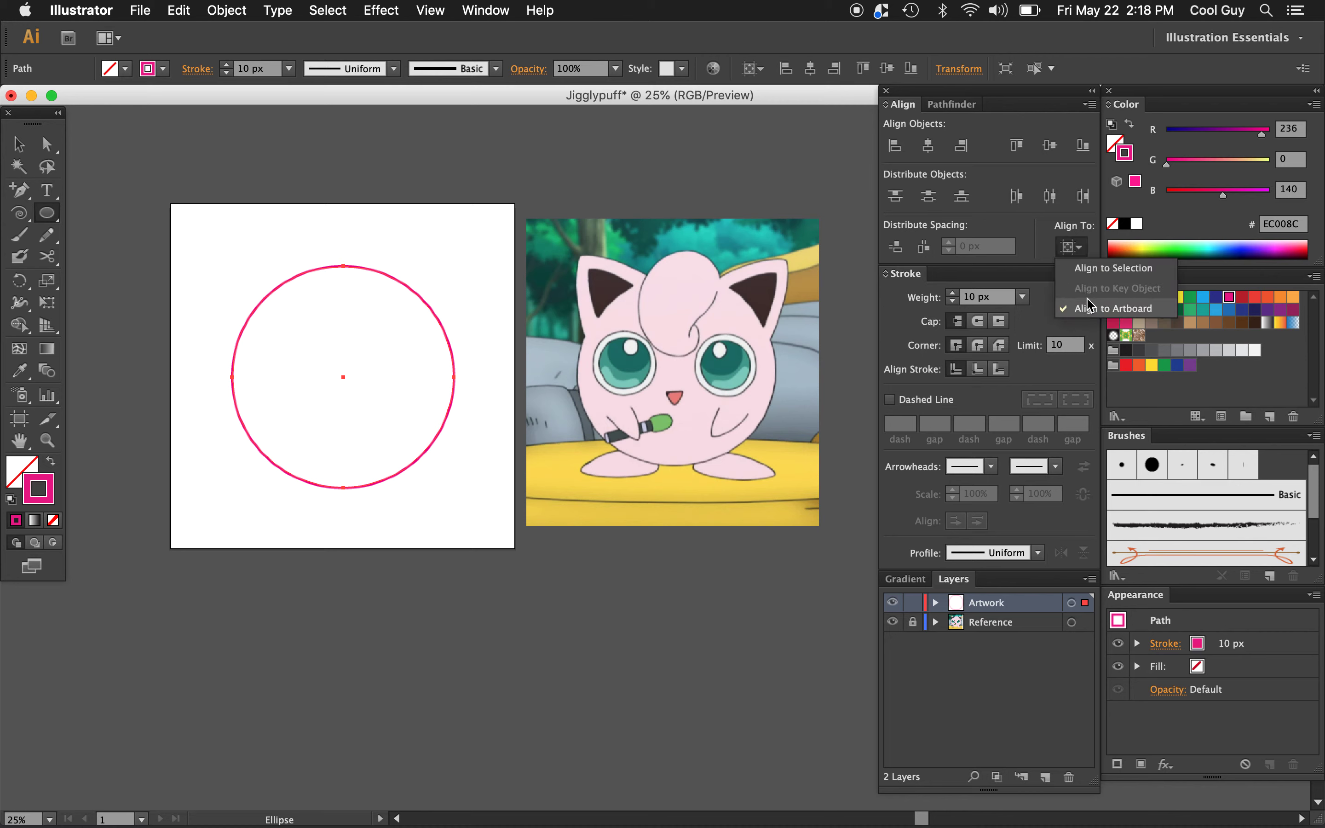
pyautogui.click(622, 586)
pyautogui.click(59, 162)
pyautogui.press('v')
pyautogui.click(267, 235)
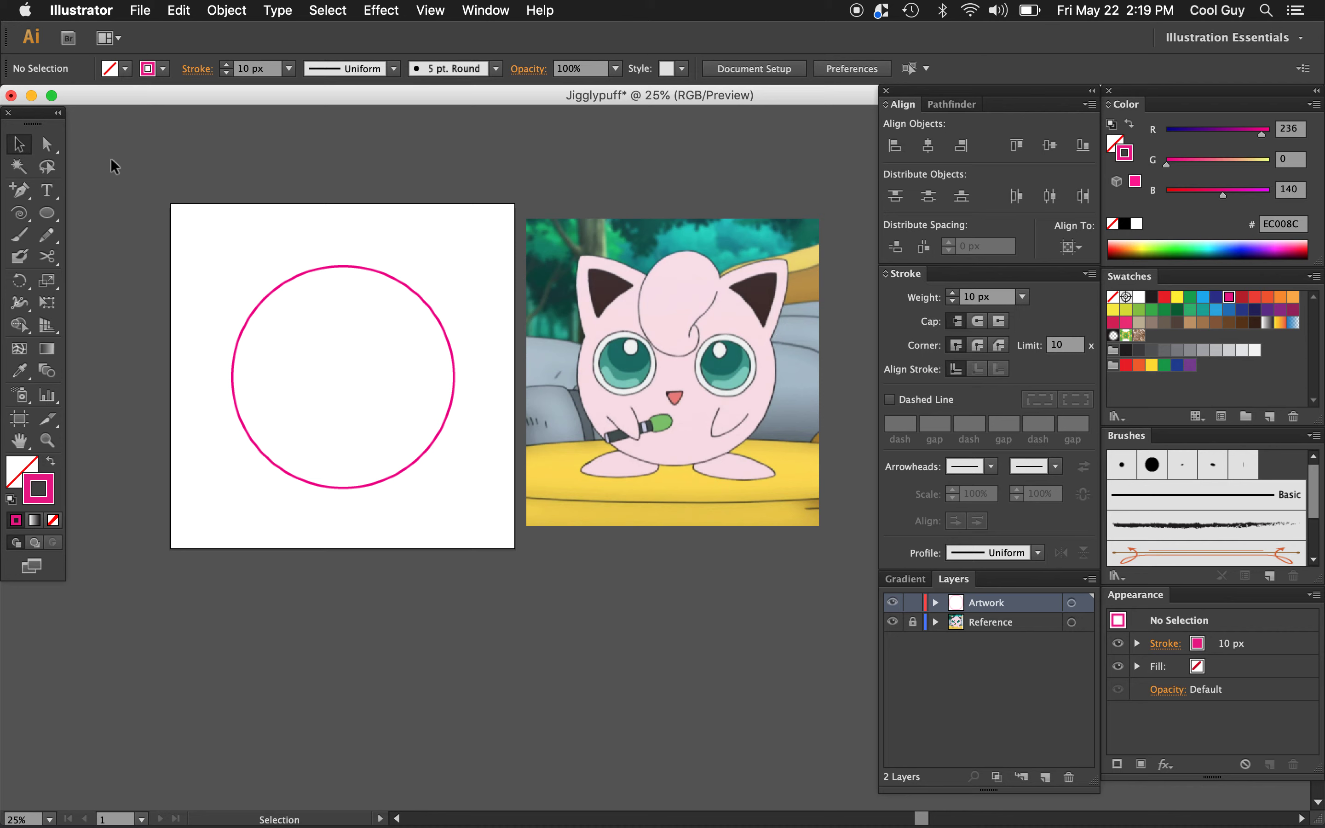
# Draw a triangle inside the circle with the Polygon tool and slightly round its apex with the Convert Anchor Point tool
pyautogui.moveTo(48, 213); pyautogui.dragTo(148, 282)
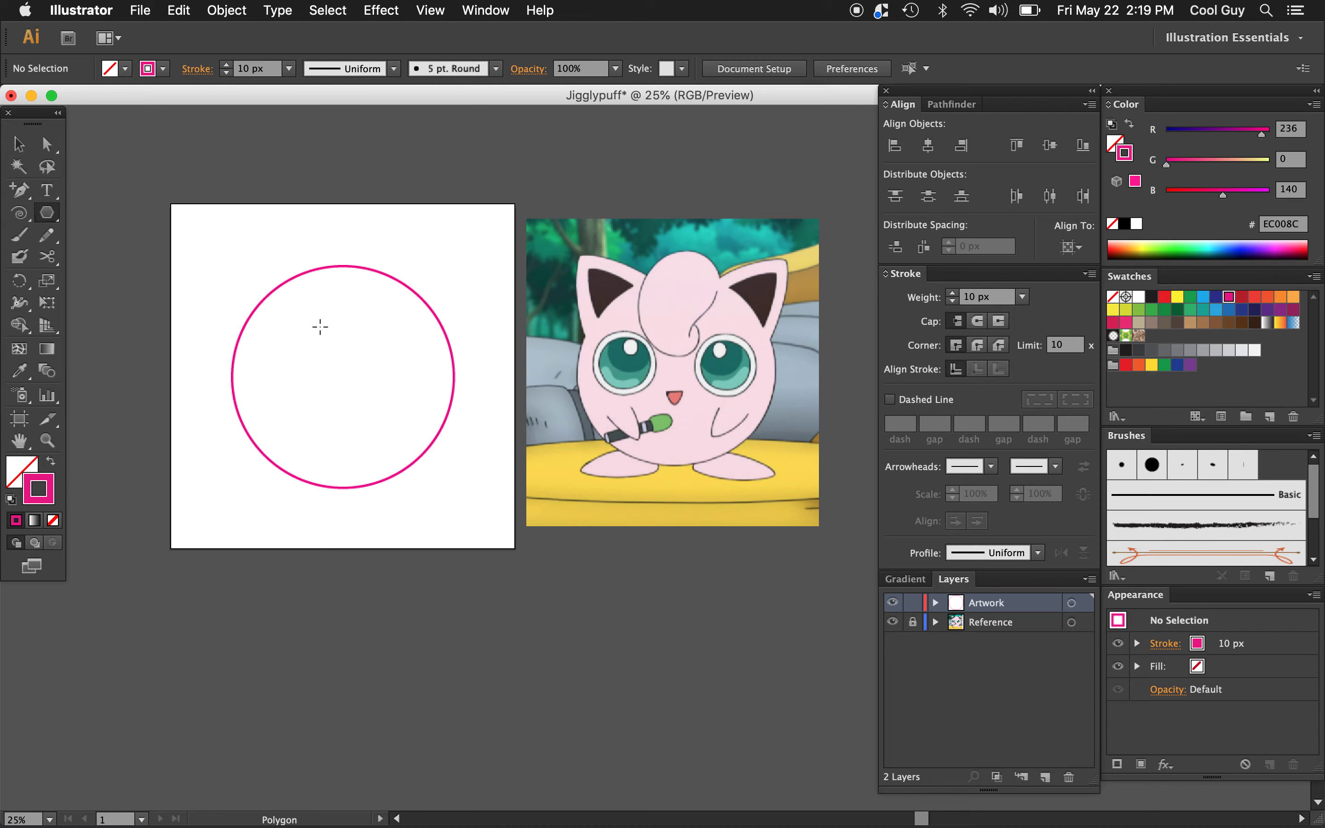
pyautogui.moveTo(322, 326)
pyautogui.mouseDown()
pyautogui.moveTo(358, 354)
pyautogui.moveTo(319, 313)
pyautogui.moveTo(384, 382)
pyautogui.mouseUp()
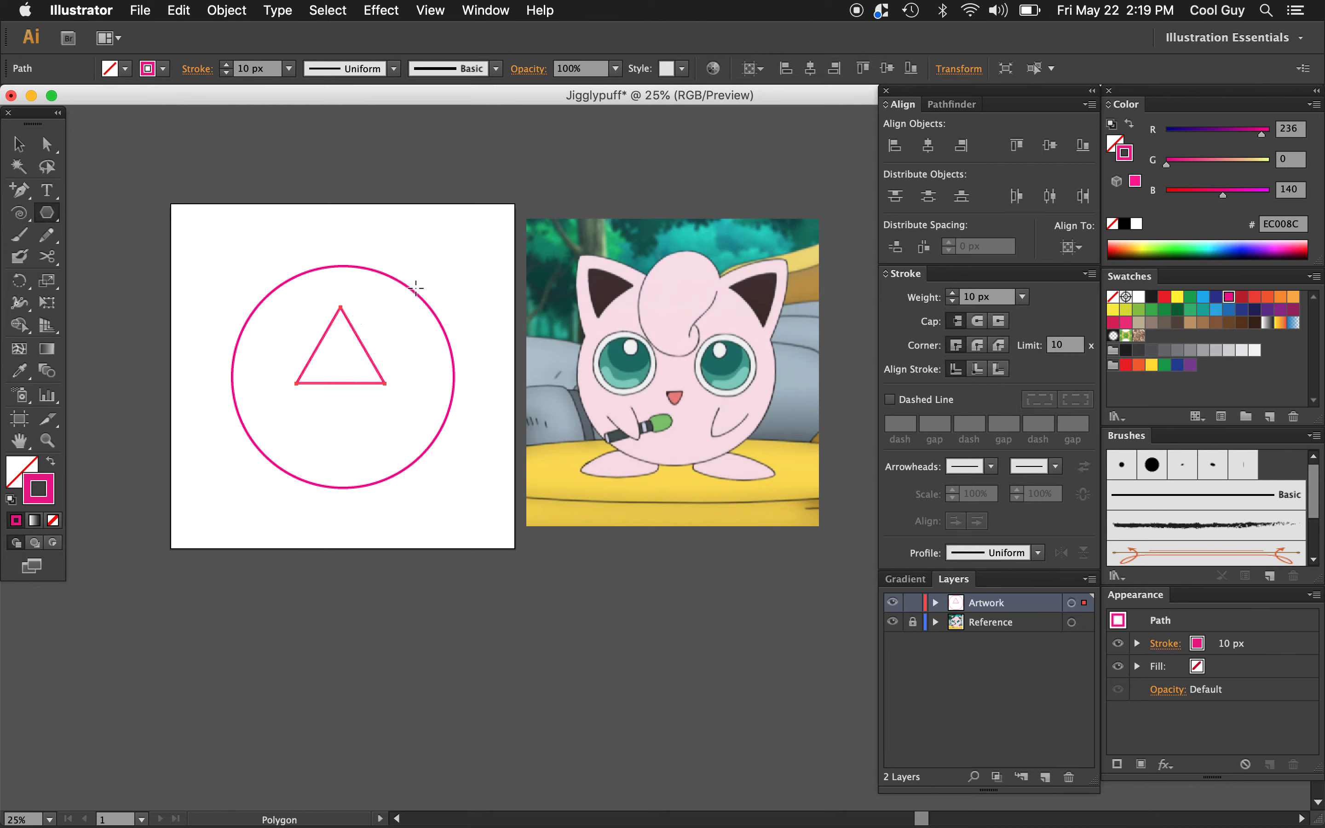
pyautogui.click(19, 191)
pyautogui.moveTo(20, 190); pyautogui.dragTo(261, 267)
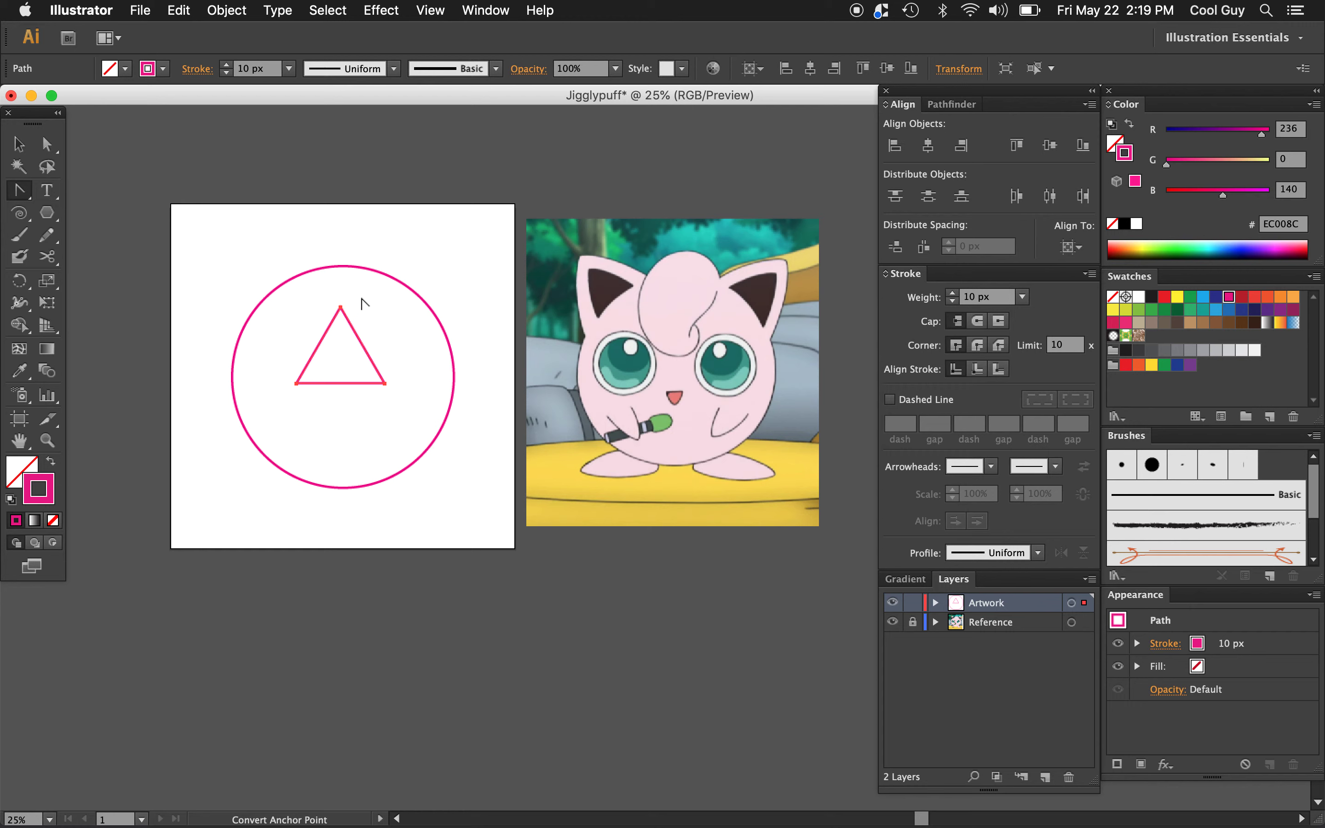
pyautogui.moveTo(341, 308)
pyautogui.mouseDown()
pyautogui.moveTo(357, 307)
pyautogui.moveTo(357, 290)
pyautogui.moveTo(359, 308)
pyautogui.moveTo(350, 302)
pyautogui.mouseUp()
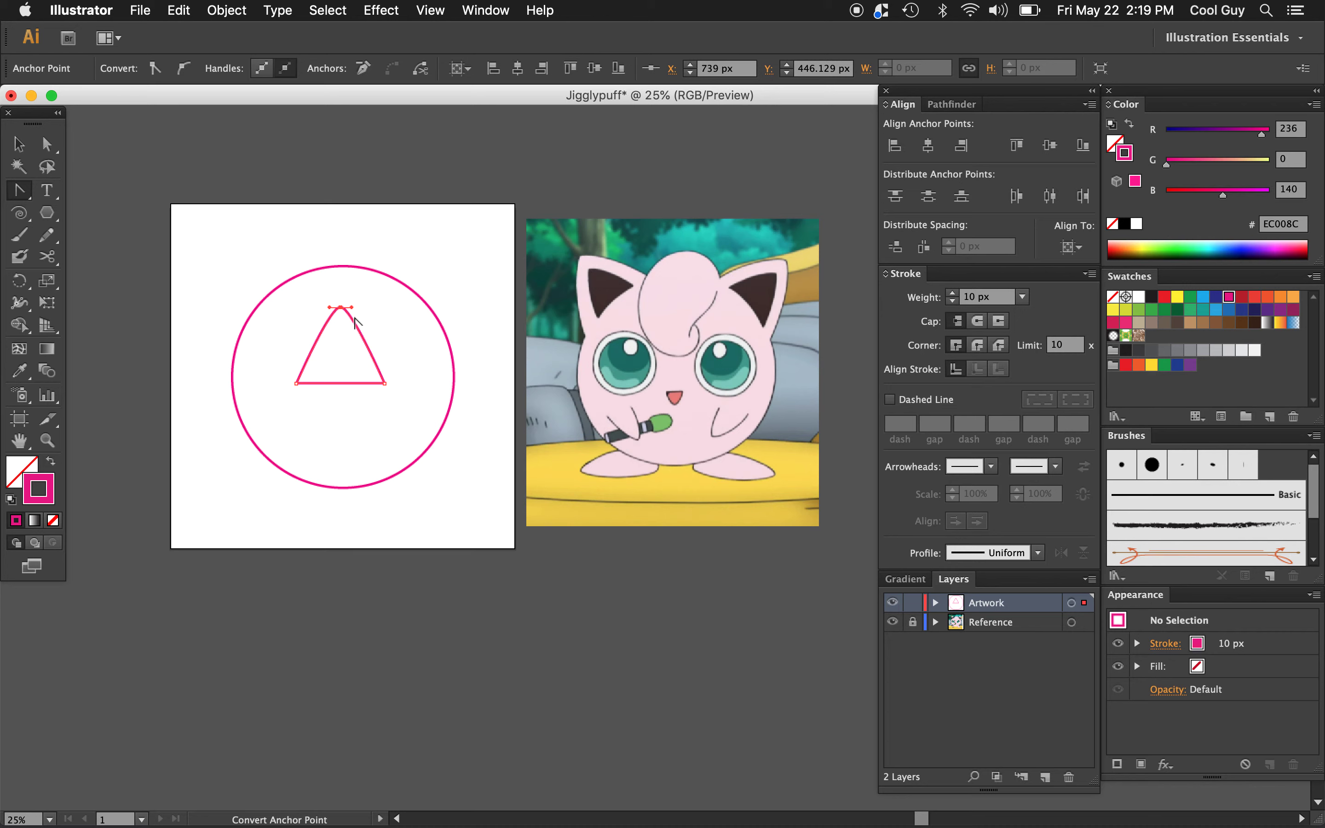
pyautogui.click(340, 307)
# Curve the triangle's two base corners and shorten their lower handles so the base bows only slightly outward
pyautogui.moveTo(384, 382); pyautogui.dragTo(387, 412)
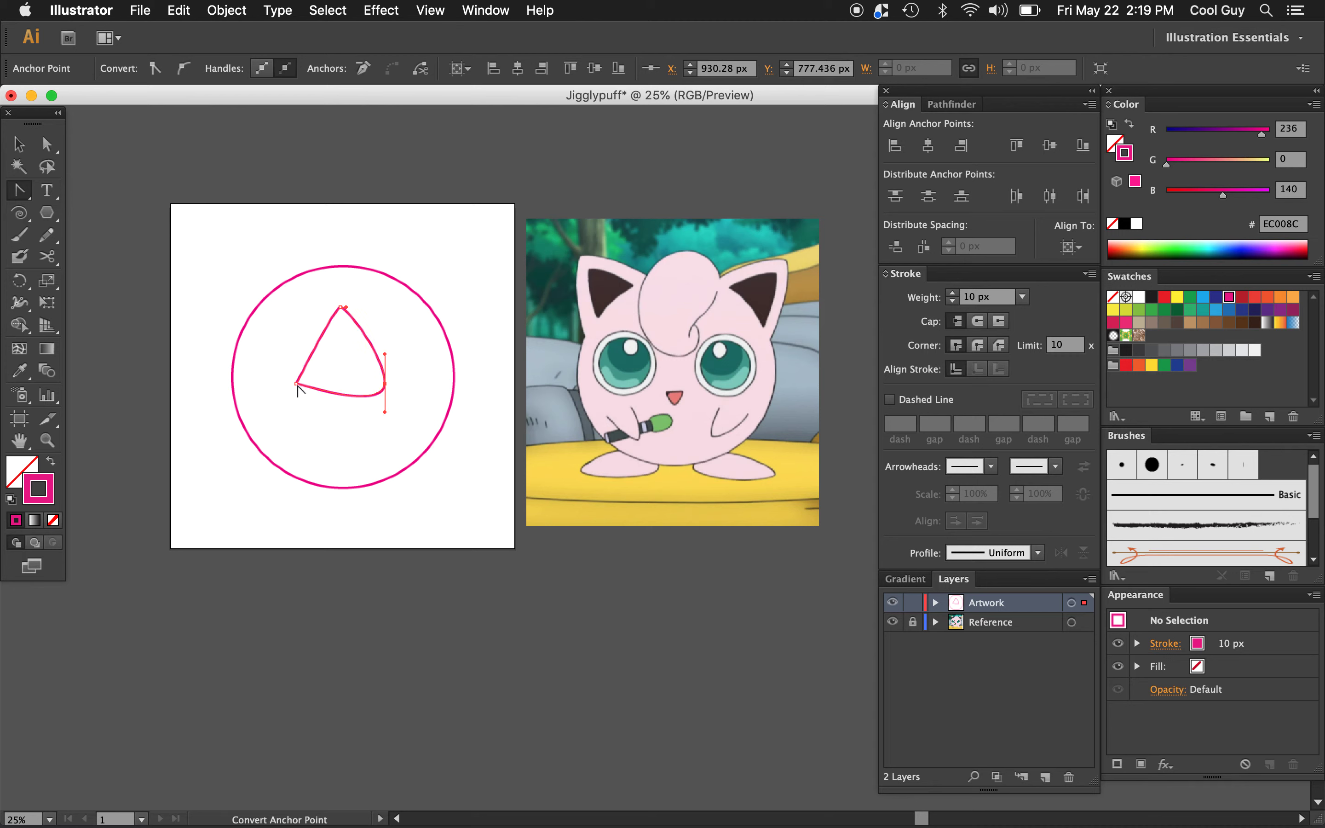
pyautogui.moveTo(297, 386); pyautogui.dragTo(296, 361)
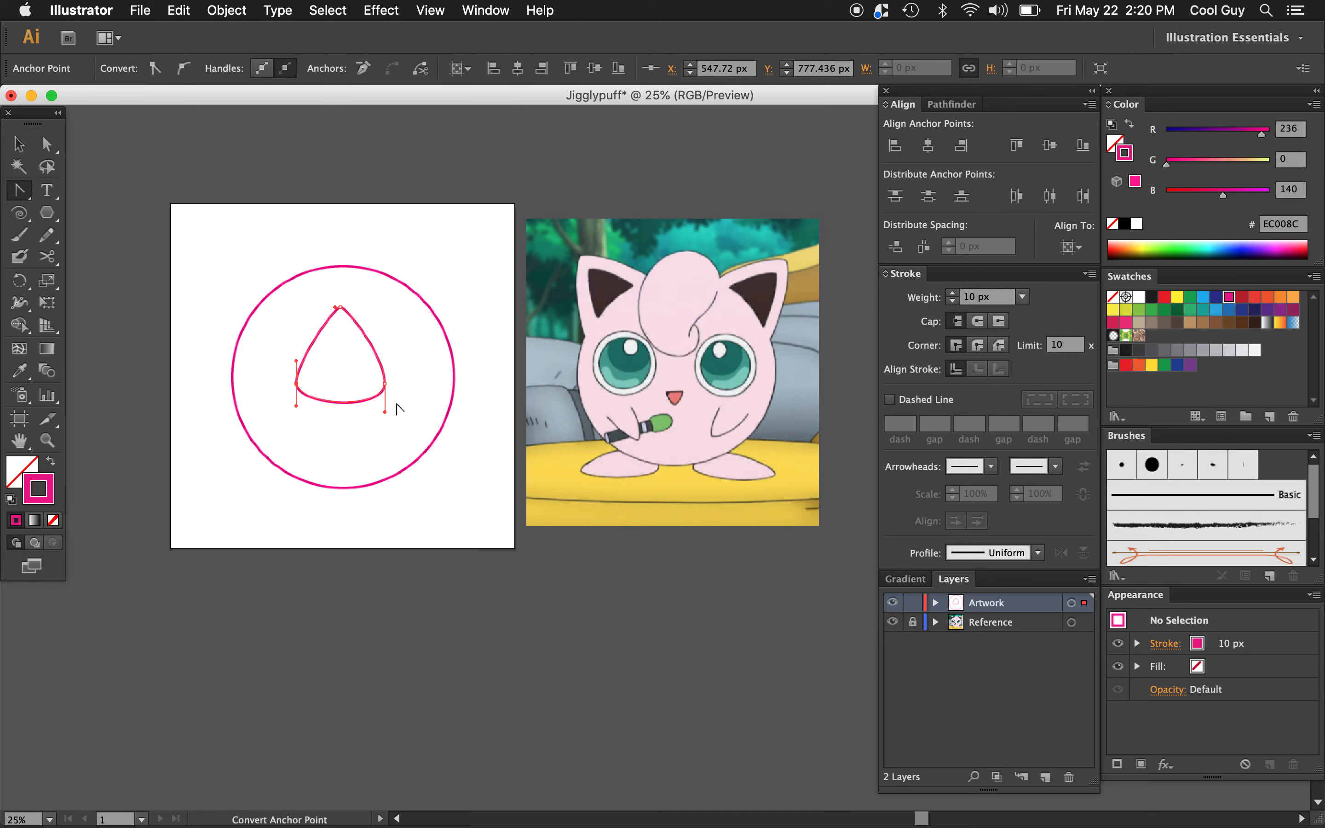
pyautogui.moveTo(296, 406); pyautogui.dragTo(295, 389)
pyautogui.moveTo(385, 413); pyautogui.dragTo(384, 391)
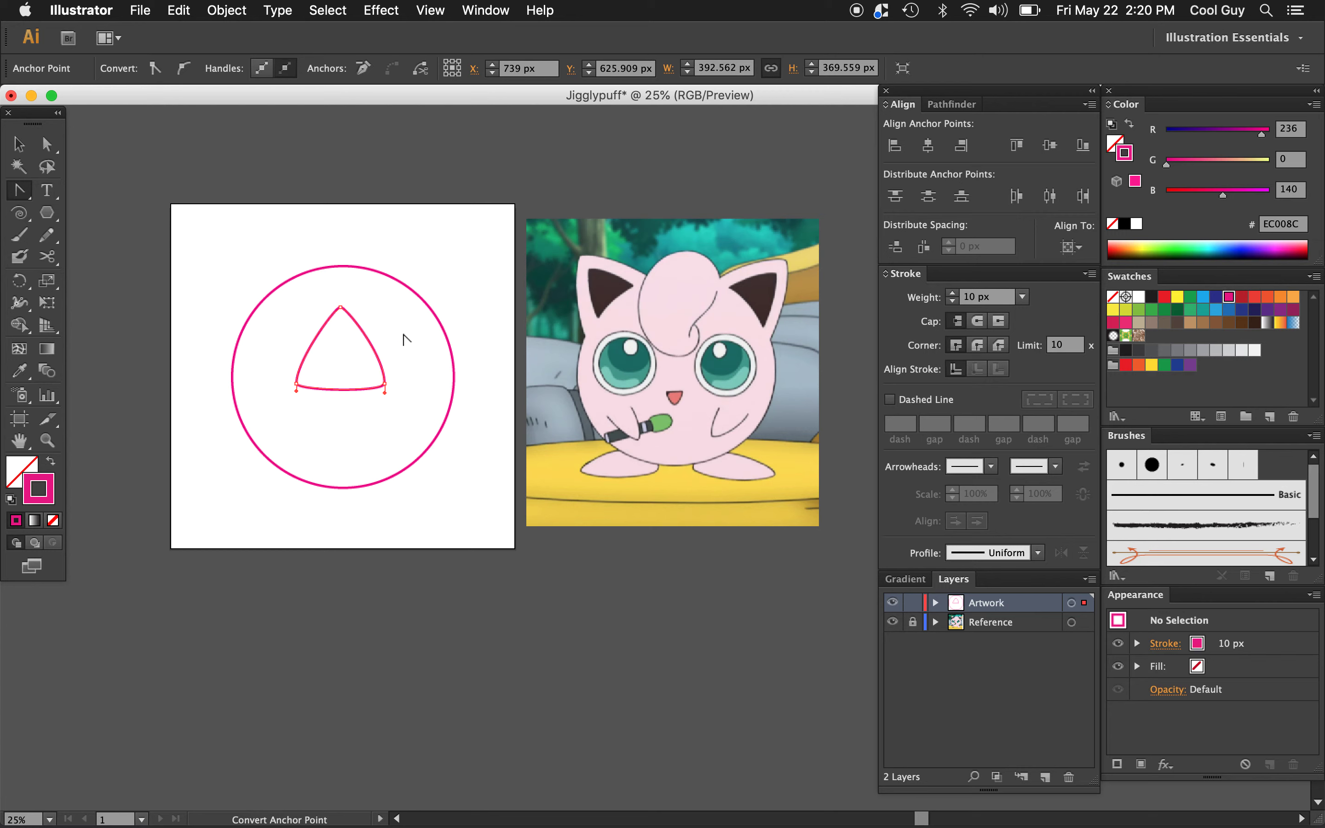
# Rotate the rounded triangle counterclockwise and move it onto the circle's upper-left edge as an ear
pyautogui.click(18, 144)
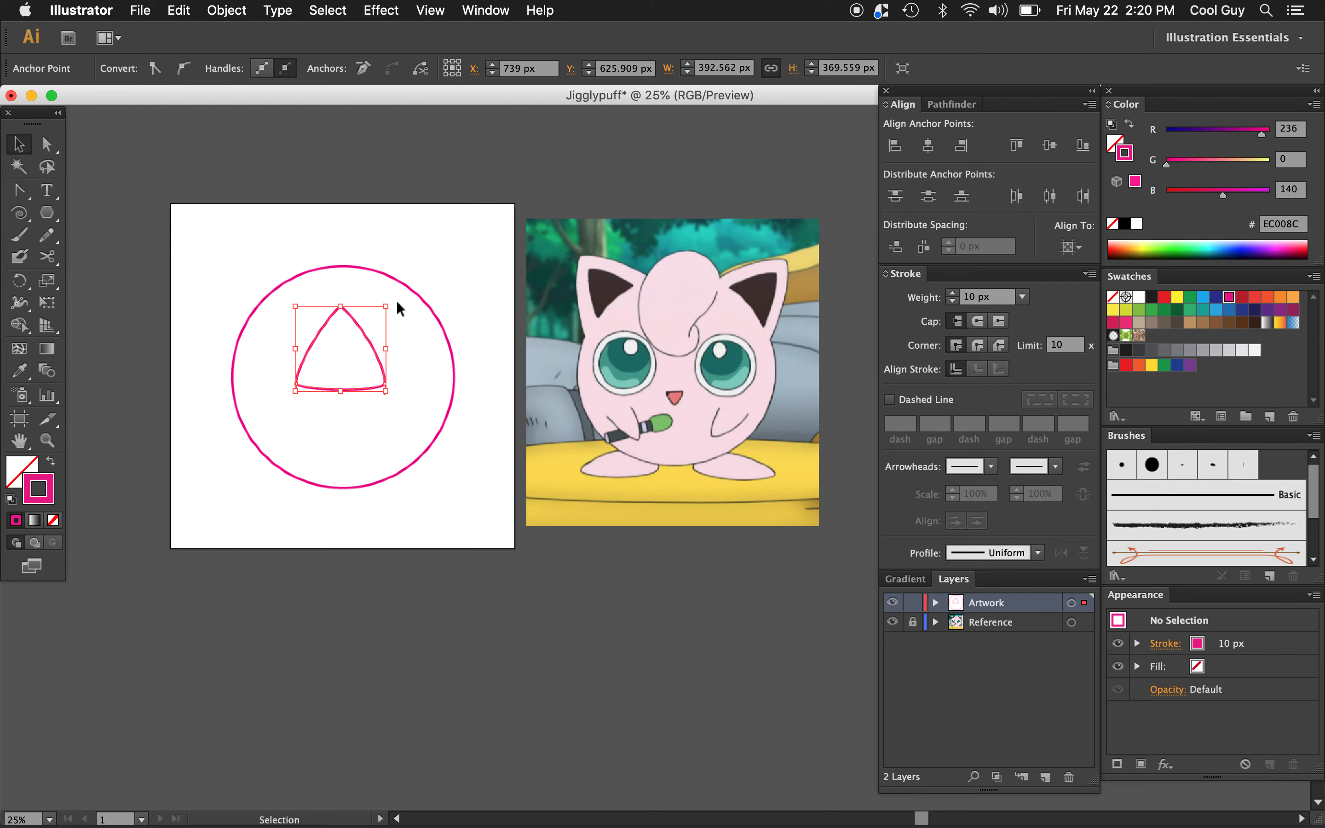
pyautogui.moveTo(396, 301); pyautogui.dragTo(357, 274)
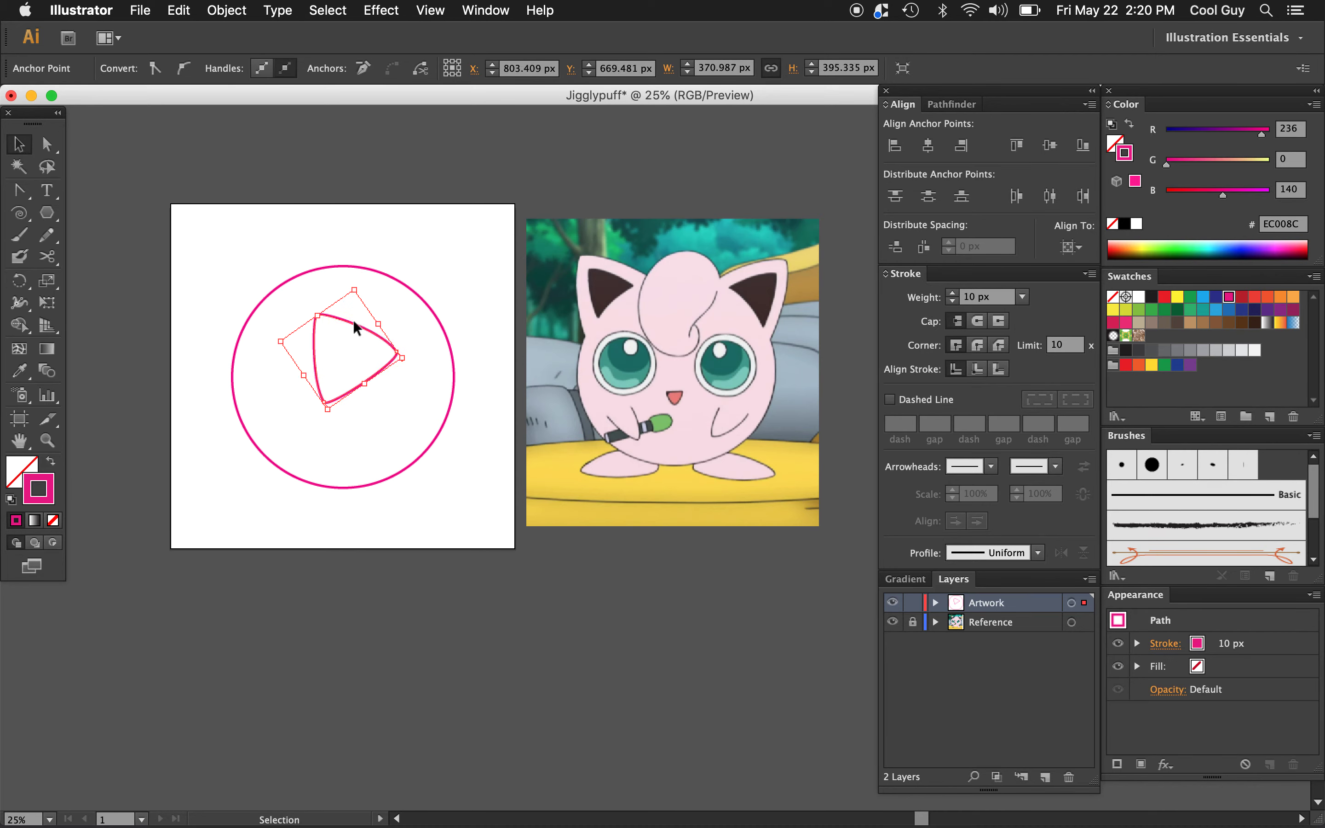
pyautogui.moveTo(357, 330); pyautogui.dragTo(281, 208)
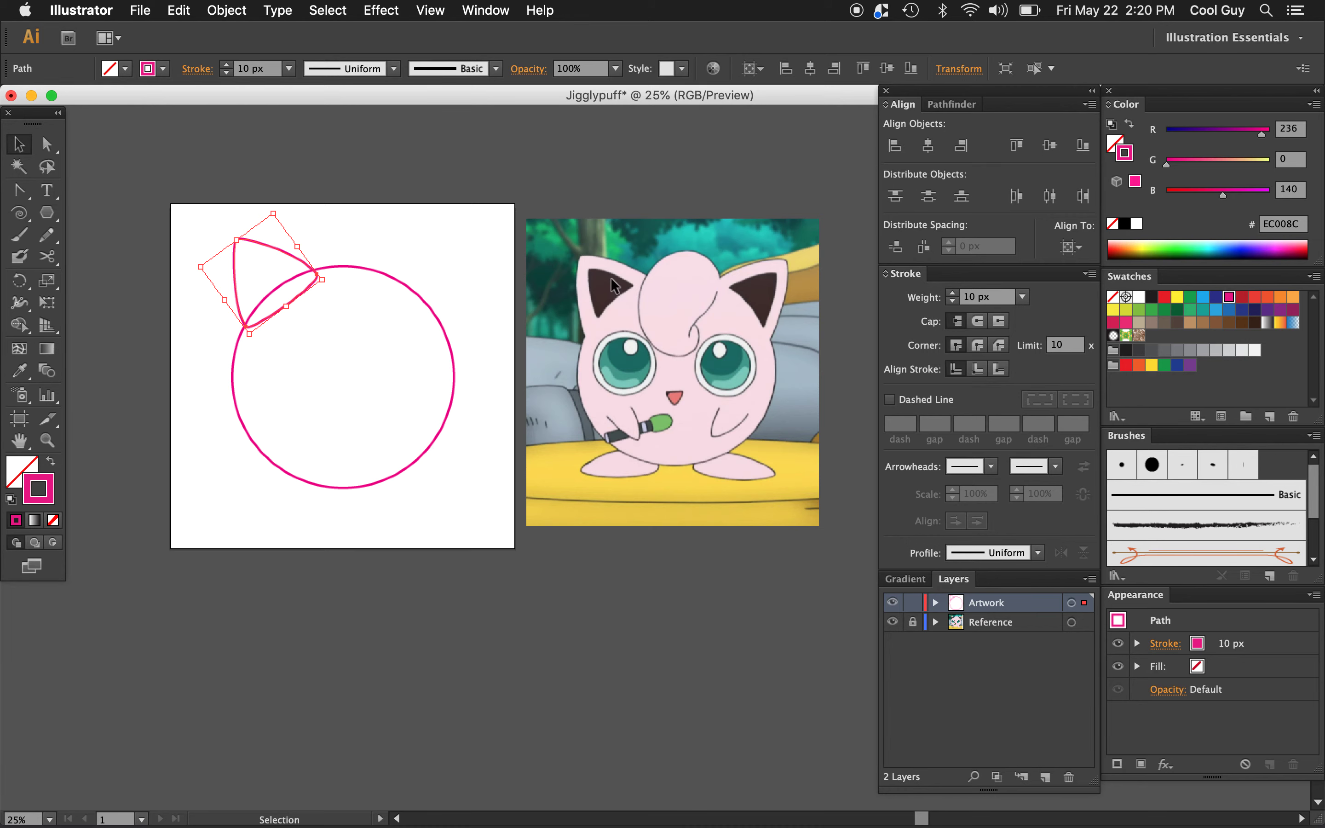
# Offset the ear's path inward by -57 px with mitered joins to create a smaller inner-ear triangle
pyautogui.click(228, 10)
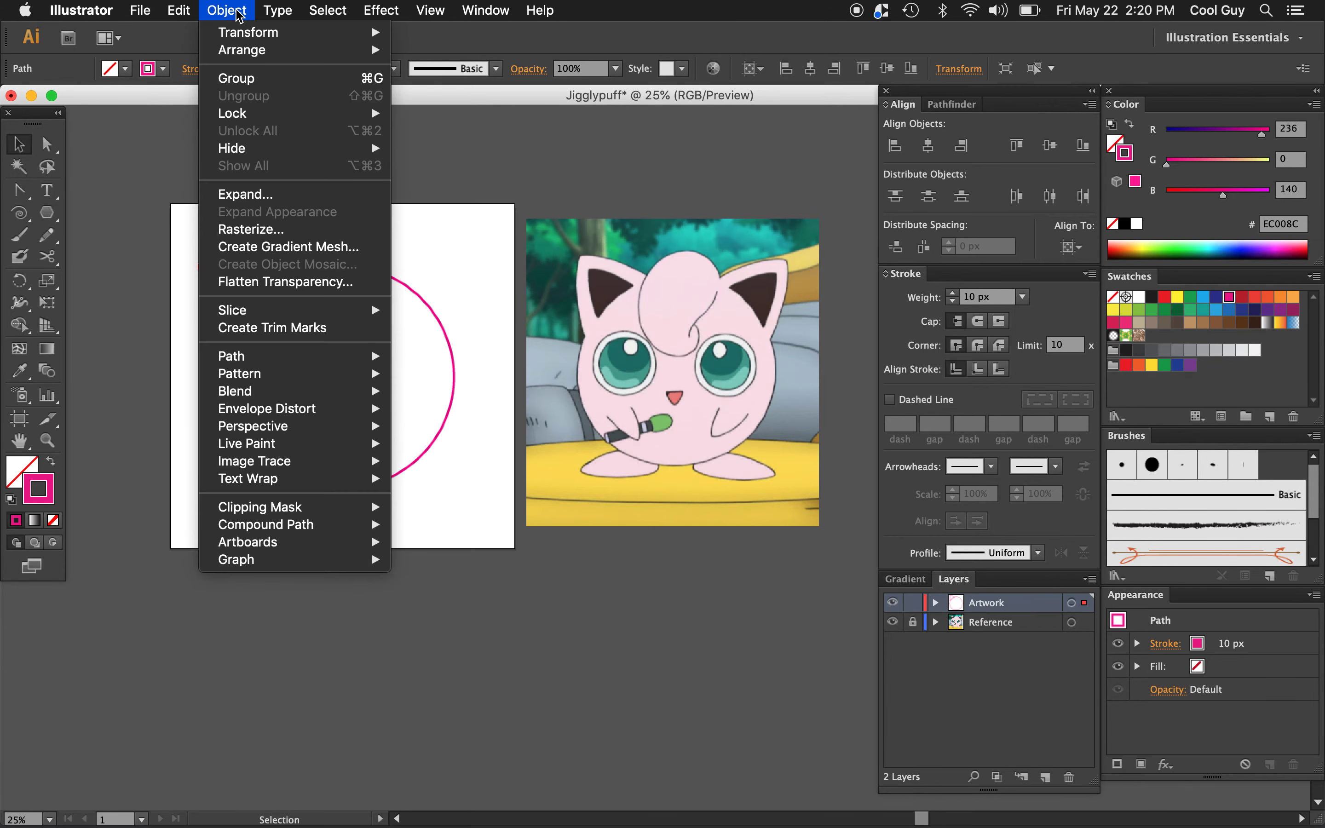
pyautogui.moveTo(306, 365)
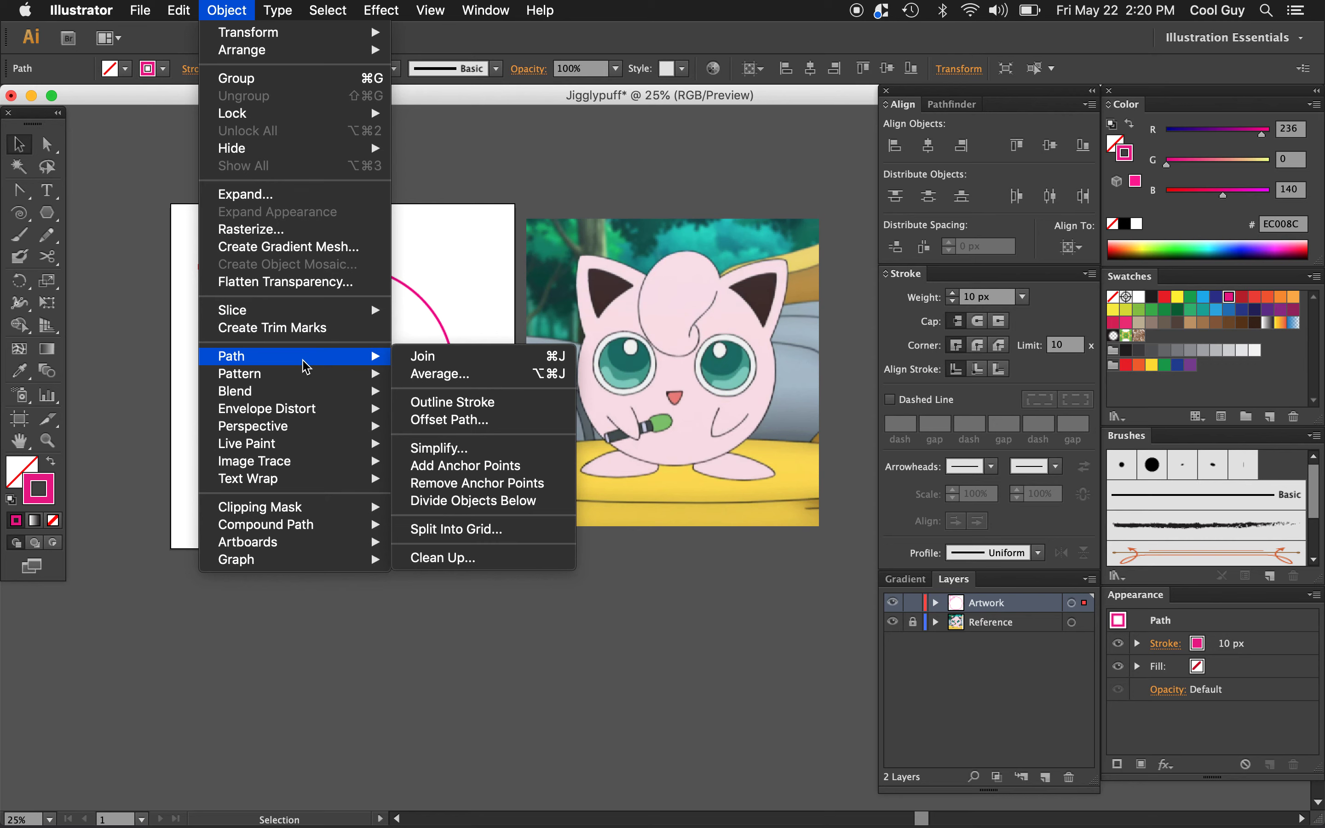
pyautogui.click(447, 419)
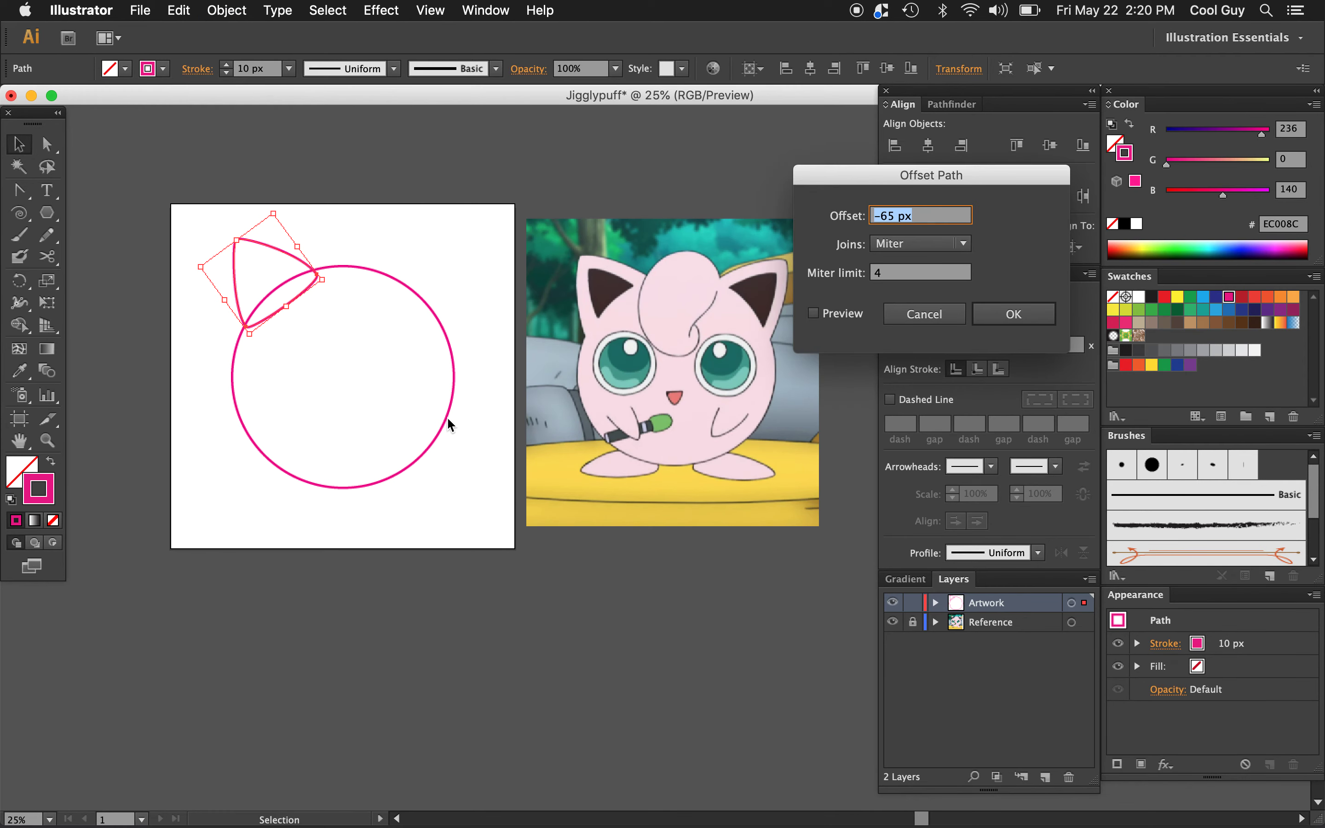
pyautogui.click(814, 313)
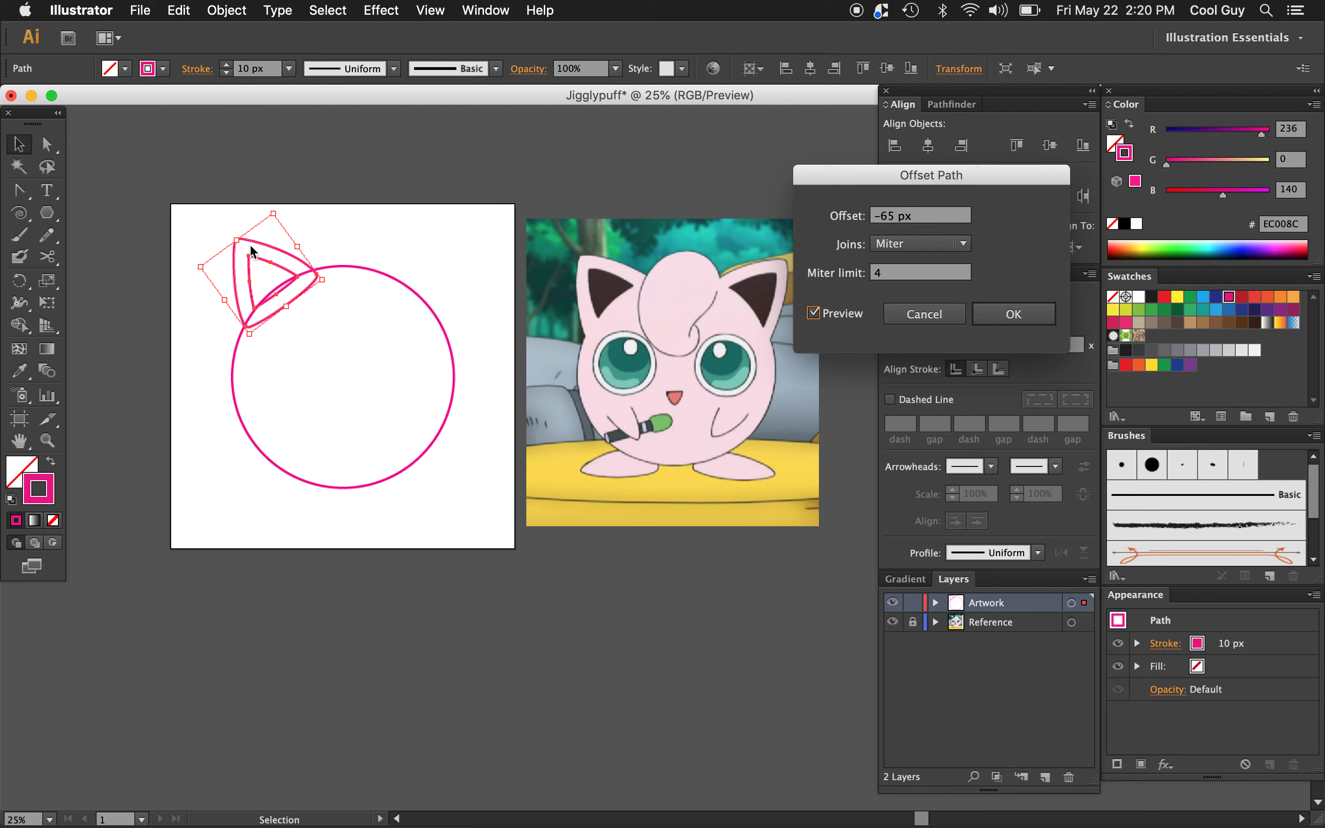
pyautogui.click(946, 220)
pyautogui.press('Up')
pyautogui.press('Up')
pyautogui.press('Up')
pyautogui.press('Up')
pyautogui.press('Up')
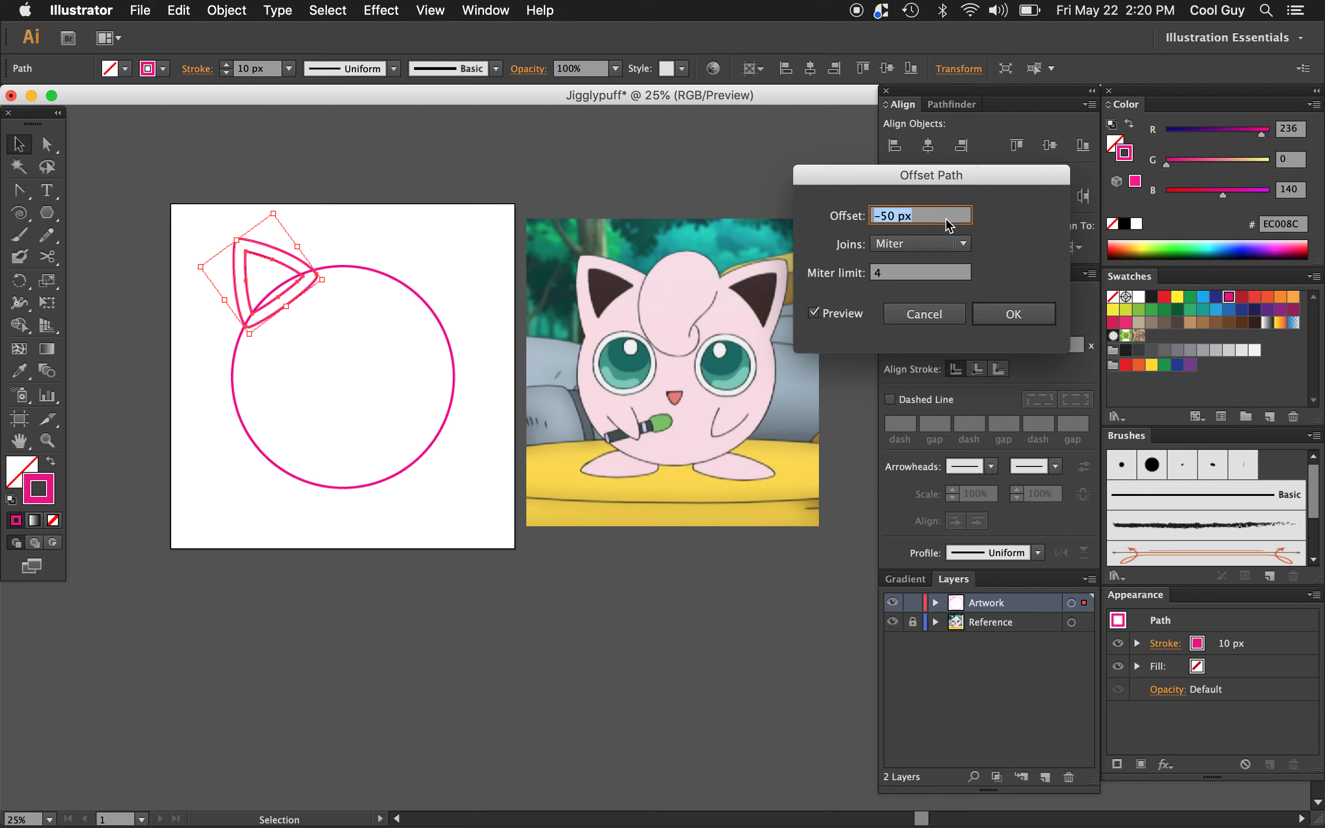
pyautogui.press('Up')
pyautogui.press('Up')
pyautogui.press('Up')
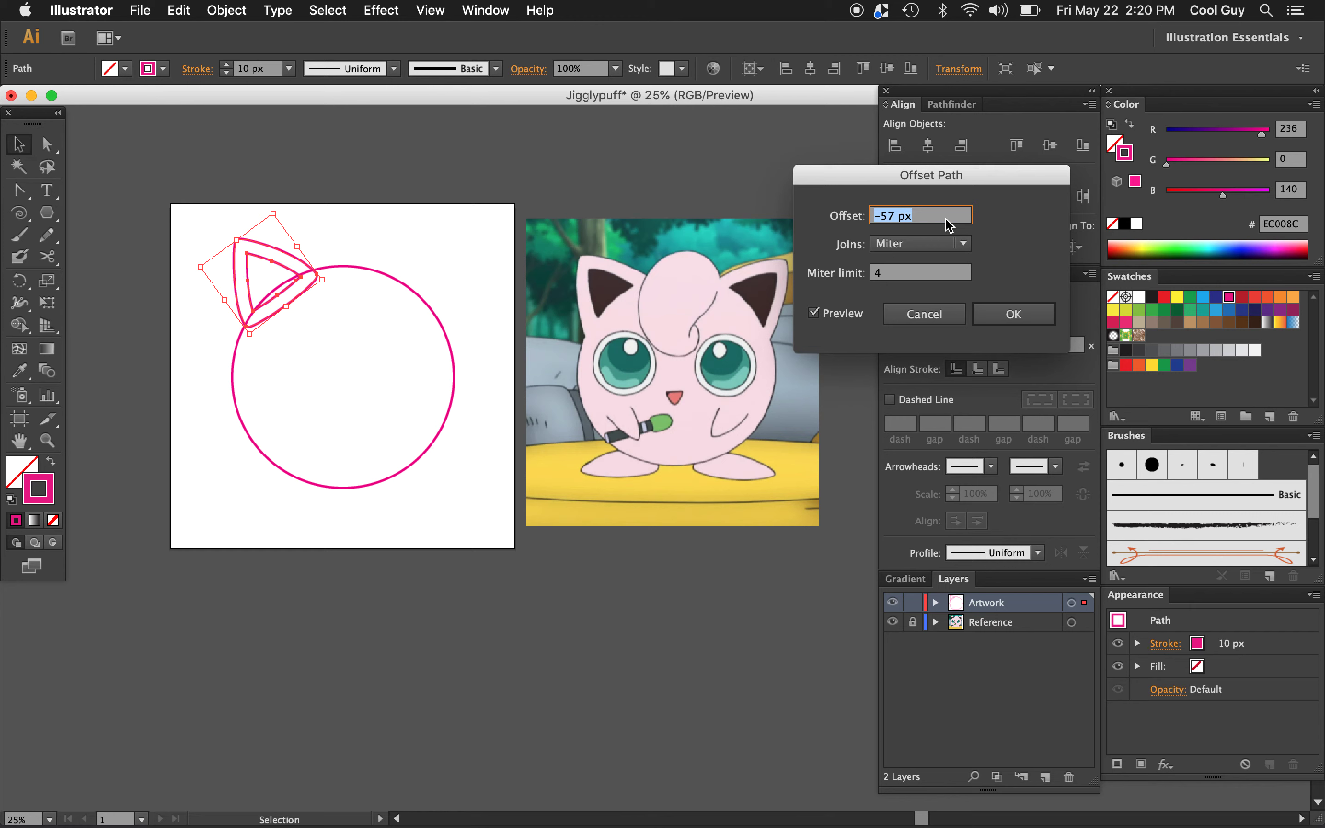
pyautogui.click(1023, 320)
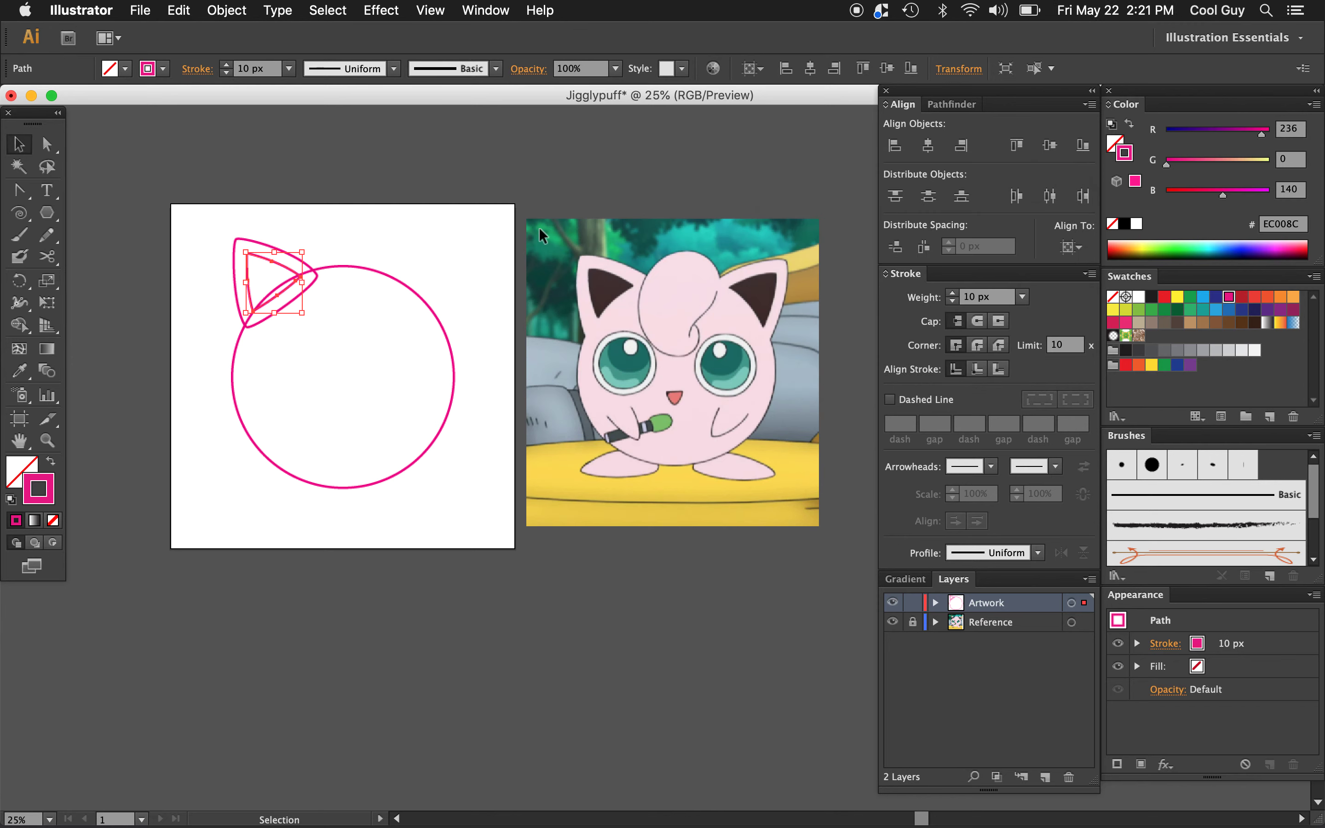
# Nudge the inner-ear triangle slightly down and sideways so it sits evenly within the ear, and deselect it
pyautogui.hotkey('shift', 'Down')
pyautogui.press('Left')
pyautogui.press('Left')
pyautogui.press('Left')
pyautogui.press('Left')
pyautogui.press('Left')
pyautogui.press('Left')
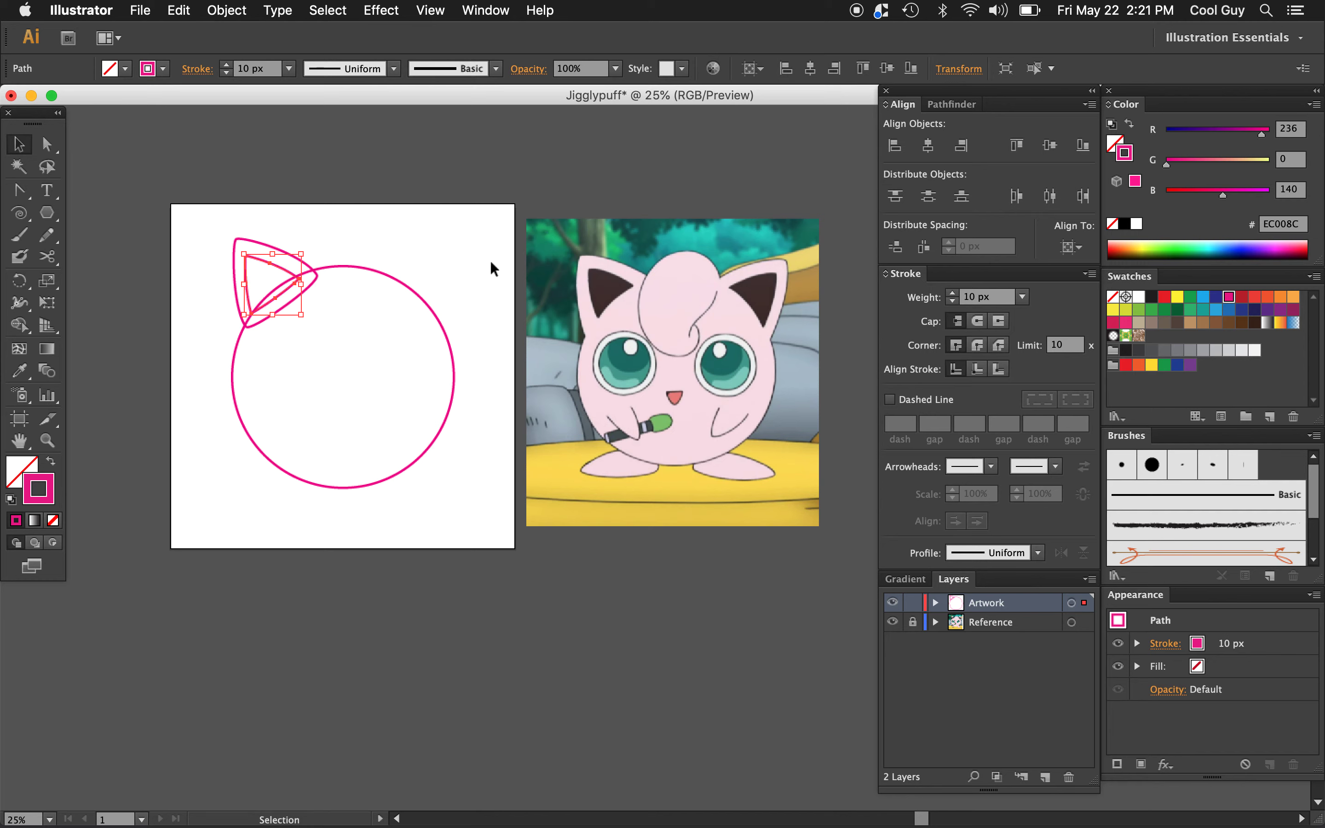
pyautogui.press('Right')
pyautogui.press('Right')
pyautogui.press('Right')
pyautogui.press('Right')
pyautogui.click(279, 241)
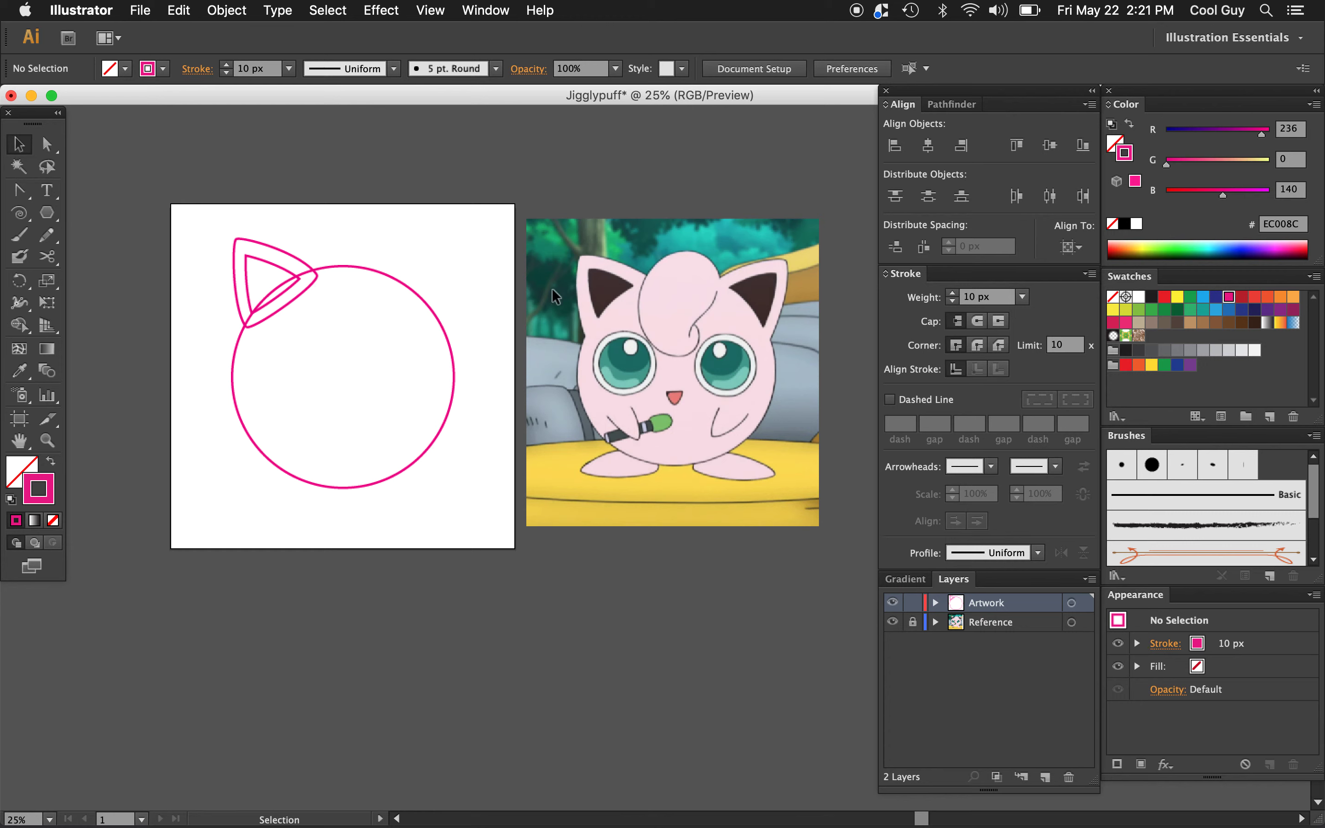
# Select both ear shapes and make a mirrored copy of them with Reflect across the vertical axis
pyautogui.moveTo(272, 226); pyautogui.dragTo(211, 269)
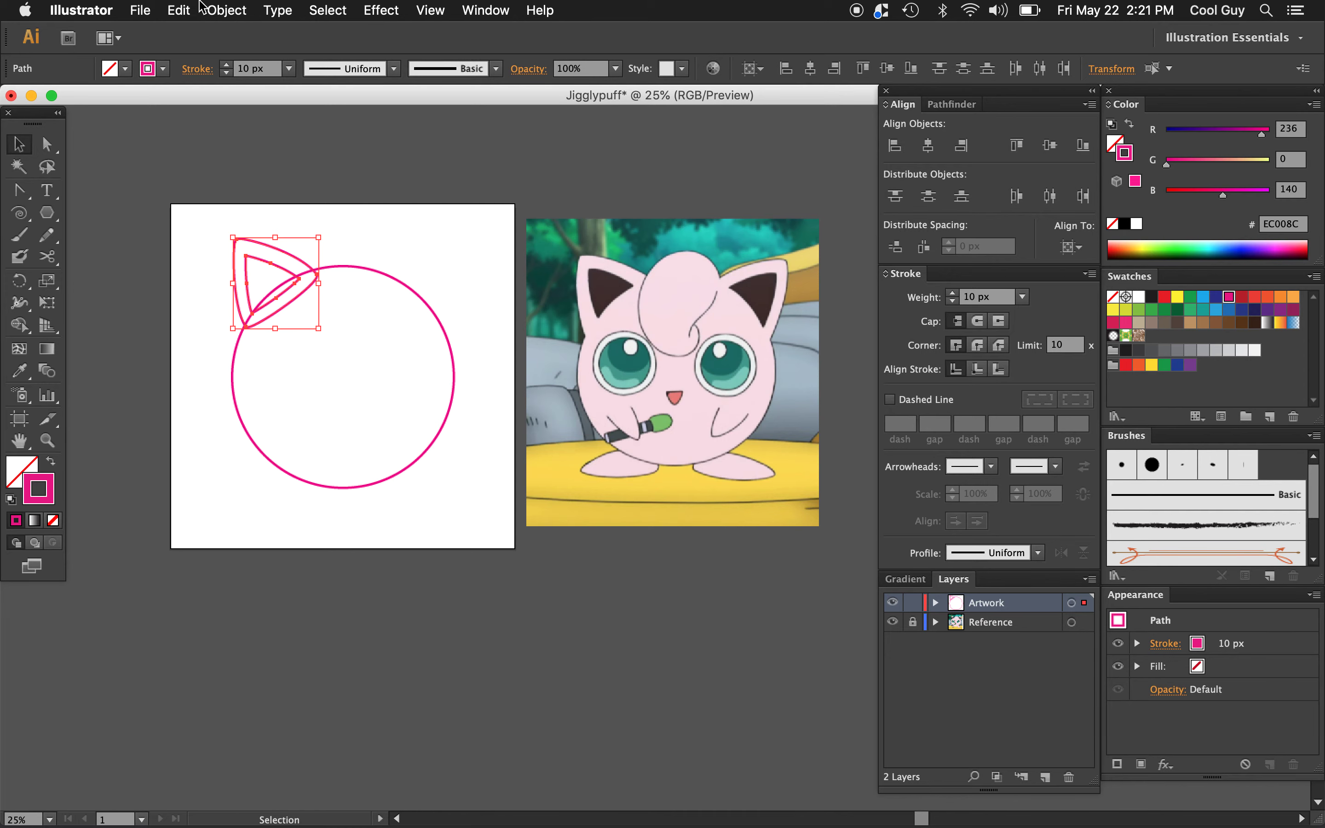
pyautogui.click(218, 10)
pyautogui.moveTo(323, 32)
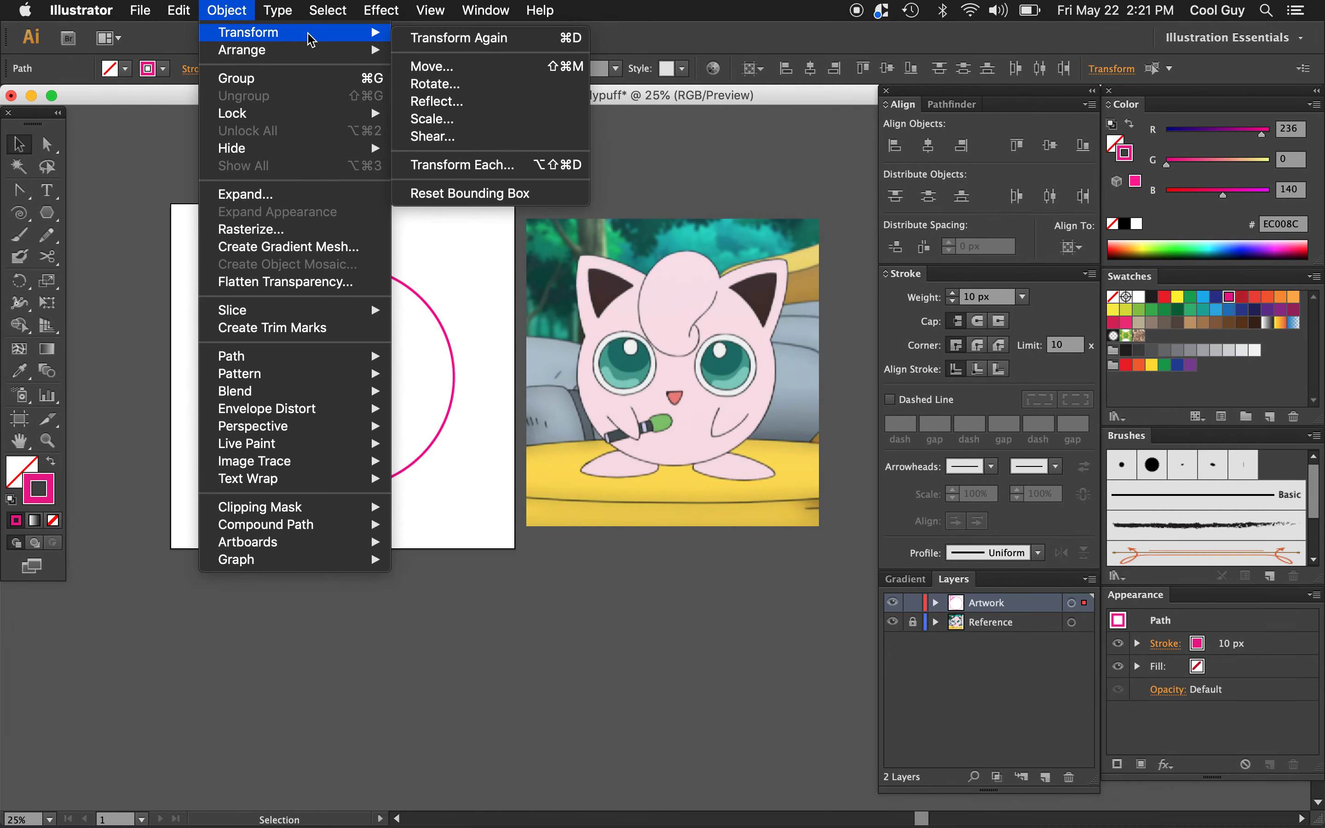
pyautogui.click(447, 102)
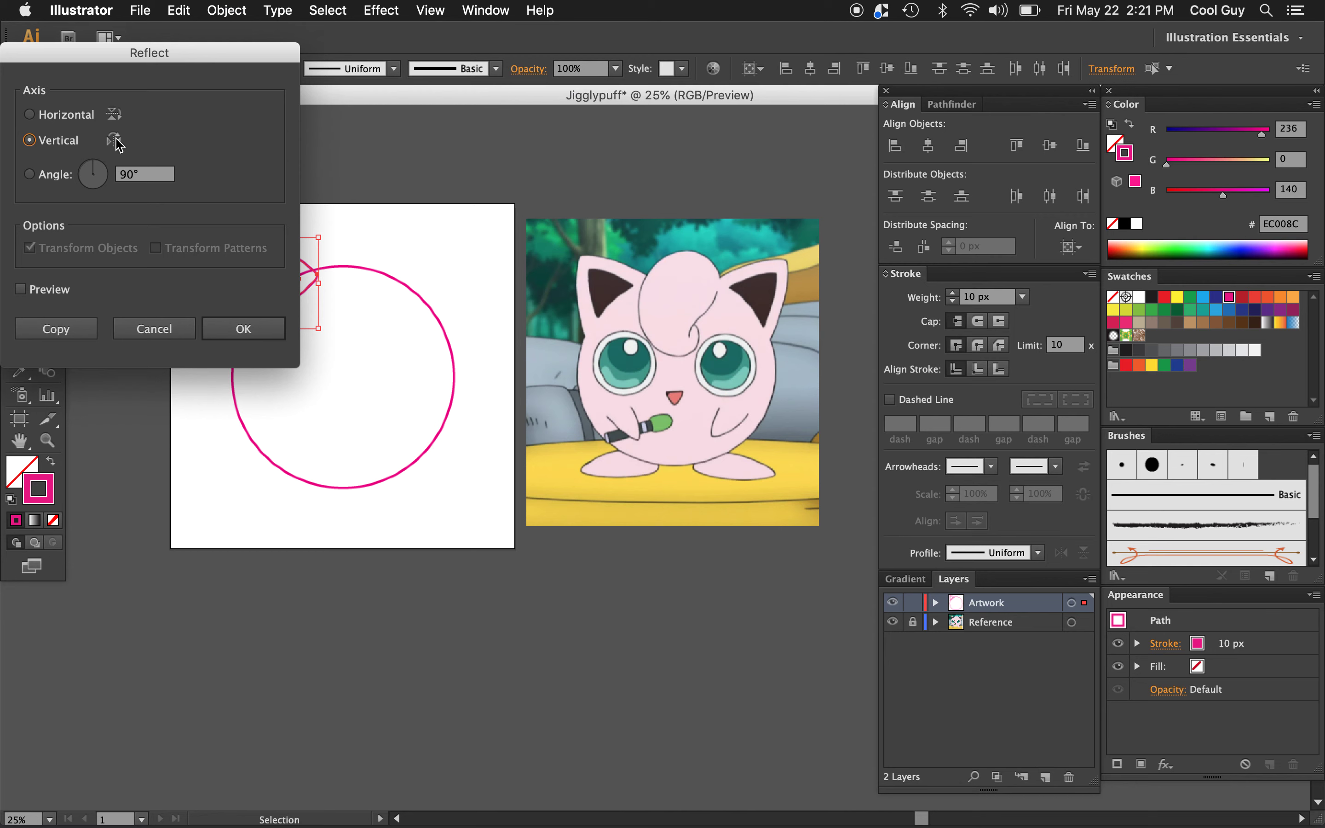
pyautogui.click(59, 328)
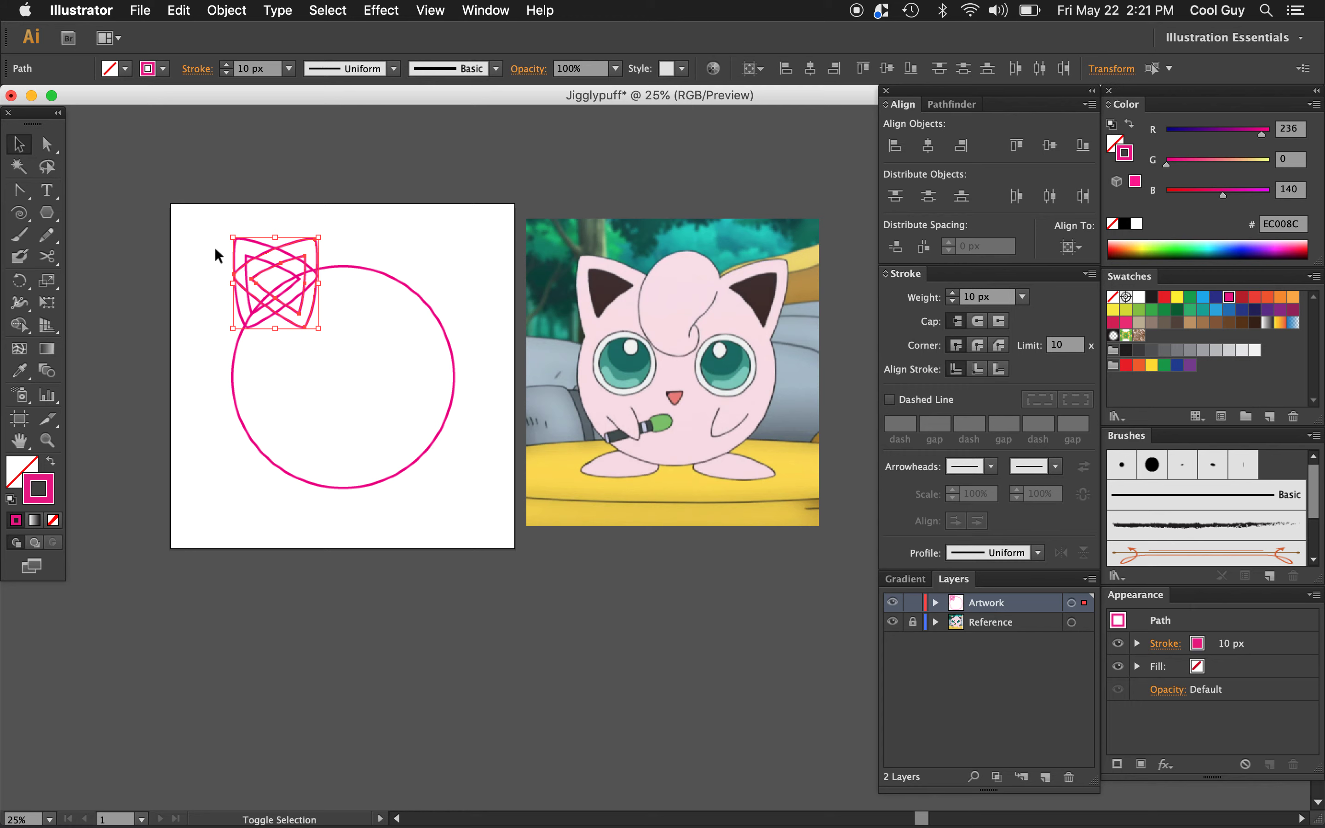
# Move the mirrored ear horizontally across to the circle's upper-right edge
pyautogui.hotkey('shift', 'Right')
pyautogui.hotkey('shift', 'Right')
pyautogui.hotkey('shift', 'Right')
pyautogui.hotkey('shift', 'Right')
pyautogui.hotkey('shift', 'Right')
pyautogui.hotkey('shift', 'Right')
pyautogui.hotkey('shift', 'Right')
pyautogui.hotkey('shift', 'Right')
pyautogui.hotkey('shift', 'Right')
pyautogui.hotkey('shift', 'Right')
pyautogui.hotkey('shift', 'Right')
pyautogui.hotkey('shift', 'Right')
pyautogui.hotkey('shift', 'Right')
pyautogui.hotkey('shift', 'Right')
pyautogui.hotkey('shift', 'Right')
pyautogui.hotkey('shift', 'Right')
pyautogui.hotkey('shift', 'Right')
pyautogui.hotkey('shift', 'Right')
pyautogui.hotkey('shift', 'Right')
pyautogui.hotkey('shift', 'Right')
pyautogui.hotkey('shift', 'Right')
pyautogui.hotkey('shift', 'Right')
pyautogui.hotkey('shift', 'Right')
pyautogui.hotkey('shift', 'Right')
pyautogui.hotkey('shift', 'Right')
pyautogui.hotkey('shift', 'Right')
pyautogui.hotkey('shift', 'Right')
pyautogui.hotkey('shift', 'Right')
pyautogui.hotkey('shift', 'Right')
pyautogui.hotkey('shift', 'Right')
pyautogui.hotkey('shift', 'Right')
pyautogui.hotkey('shift', 'Right')
pyautogui.hotkey('shift', 'Right')
pyautogui.hotkey('shift', 'Right')
pyautogui.hotkey('shift', 'Right')
pyautogui.hotkey('shift', 'Right')
pyautogui.hotkey('shift', 'Right')
pyautogui.hotkey('shift', 'Right')
pyautogui.hotkey('shift', 'Right')
pyautogui.hotkey('shift', 'Right')
pyautogui.hotkey('shift', 'Right')
pyautogui.hotkey('shift', 'Right')
pyautogui.hotkey('shift', 'Right')
pyautogui.hotkey('shift', 'Right')
pyautogui.hotkey('shift', 'Right')
pyautogui.hotkey('shift', 'Right')
pyautogui.hotkey('shift', 'Right')
pyautogui.hotkey('shift', 'Right')
pyautogui.hotkey('shift', 'Right')
pyautogui.hotkey('shift', 'Right')
pyautogui.hotkey('shift', 'Right')
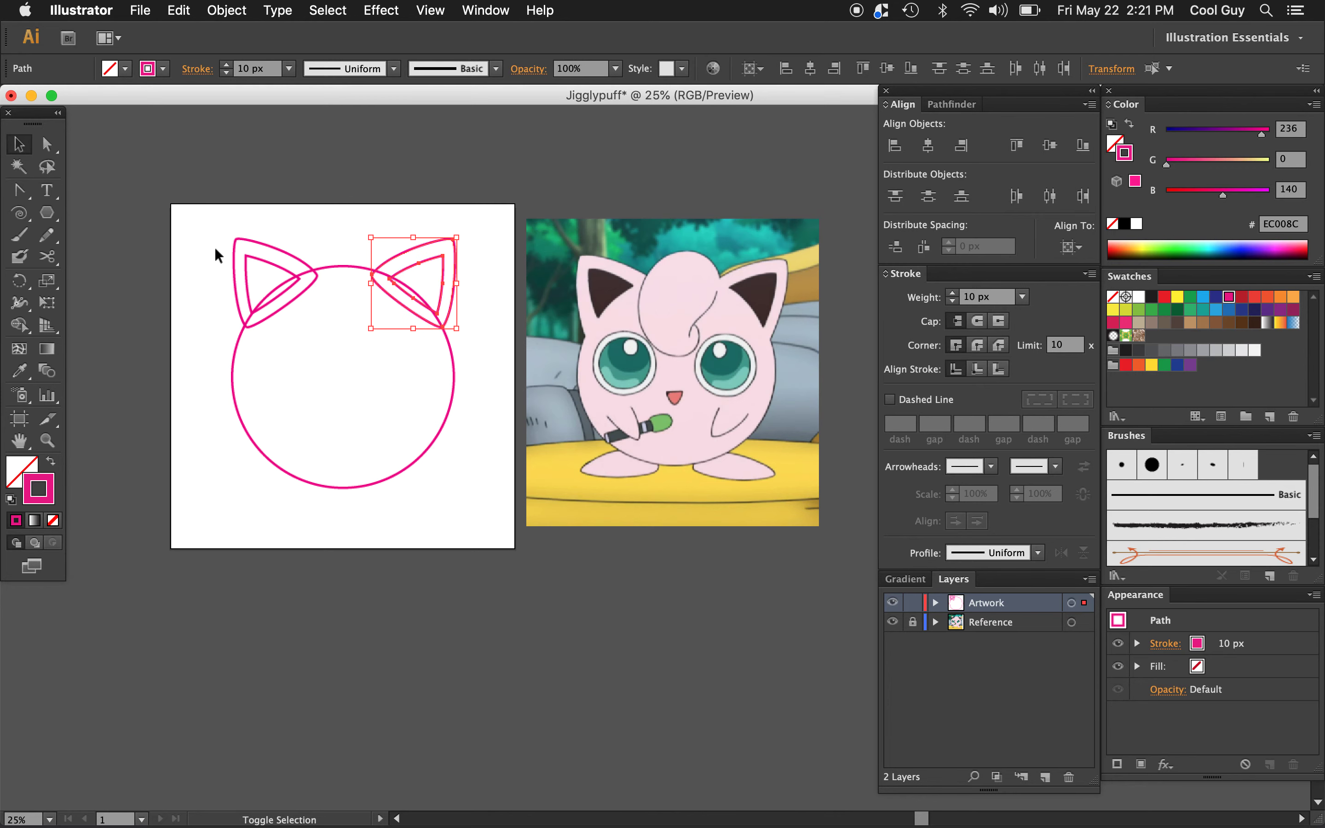
pyautogui.hotkey('shift', 'Right')
pyautogui.hotkey('shift', 'Left')
pyautogui.hotkey('shift', 'Left')
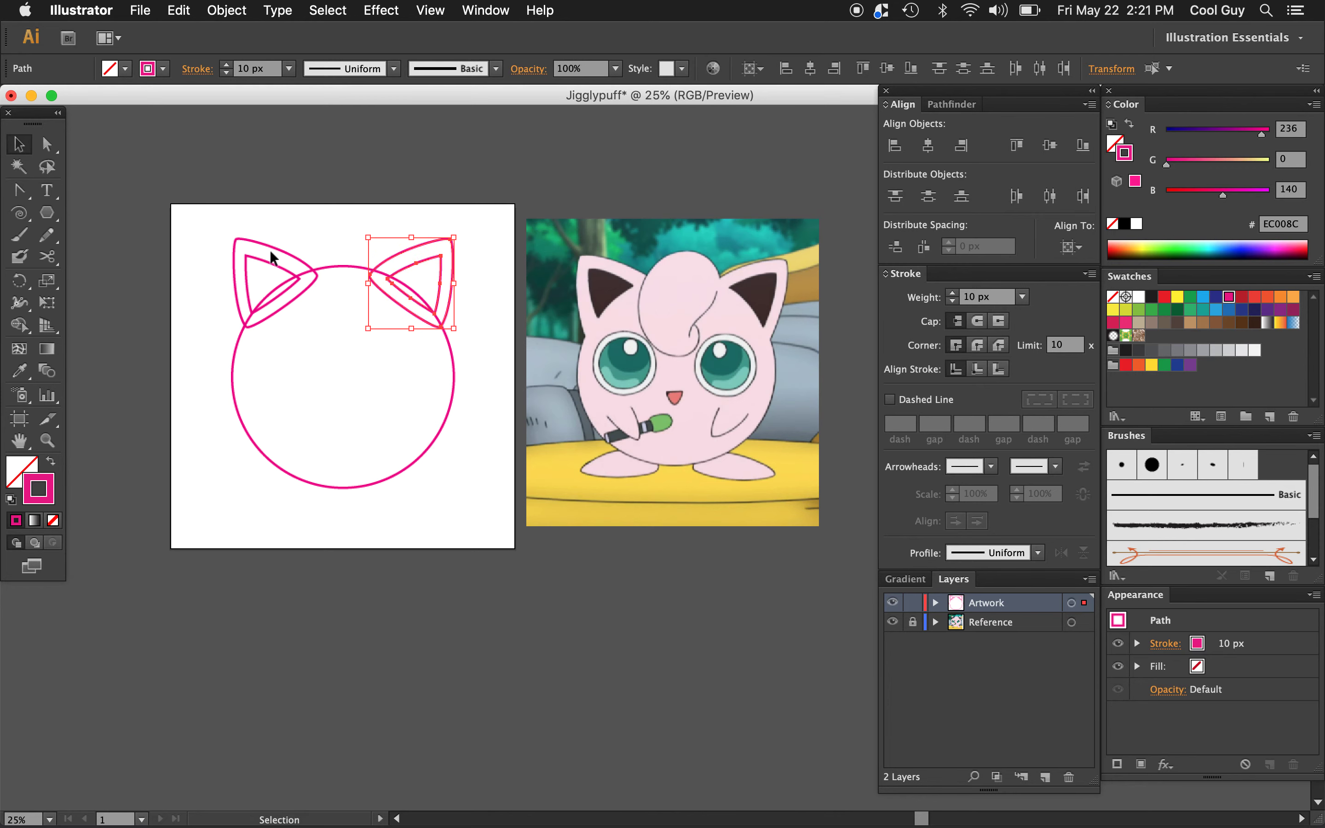
# Rotate the right ear slightly clockwise, enlarge it a little outward, and deselect it
pyautogui.moveTo(466, 235)
pyautogui.mouseDown()
pyautogui.moveTo(426, 271)
pyautogui.moveTo(458, 229)
pyautogui.moveTo(465, 248)
pyautogui.mouseUp()
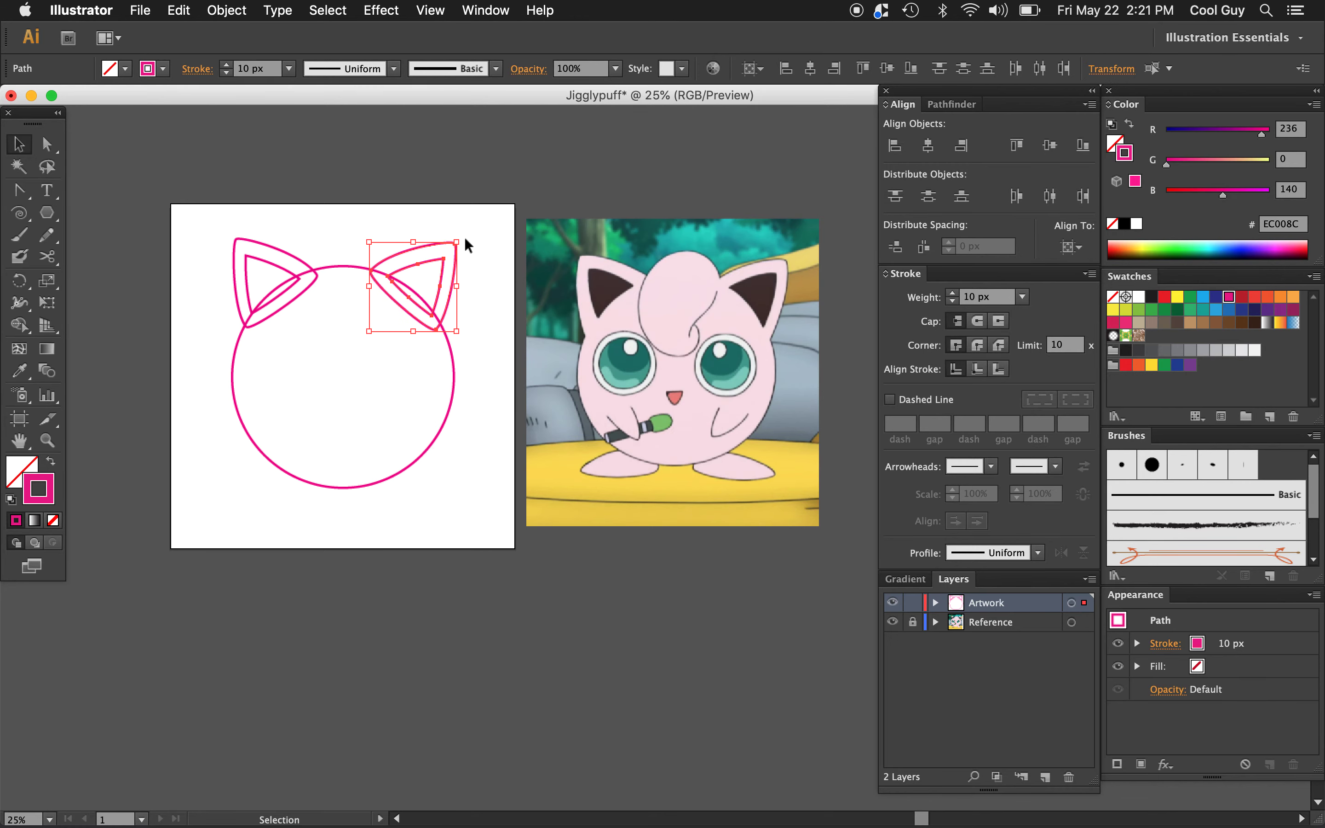
pyautogui.moveTo(457, 330); pyautogui.dragTo(464, 338)
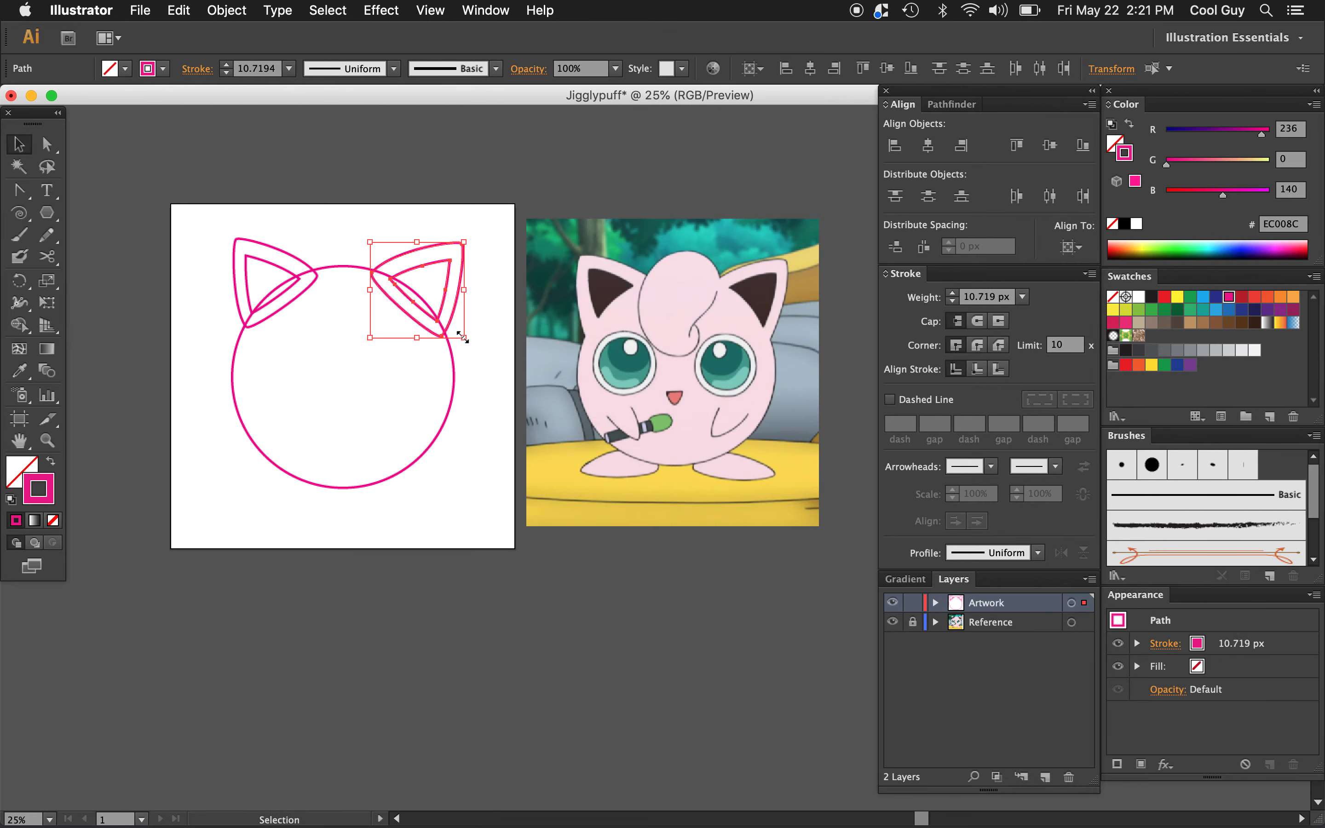
pyautogui.click(489, 317)
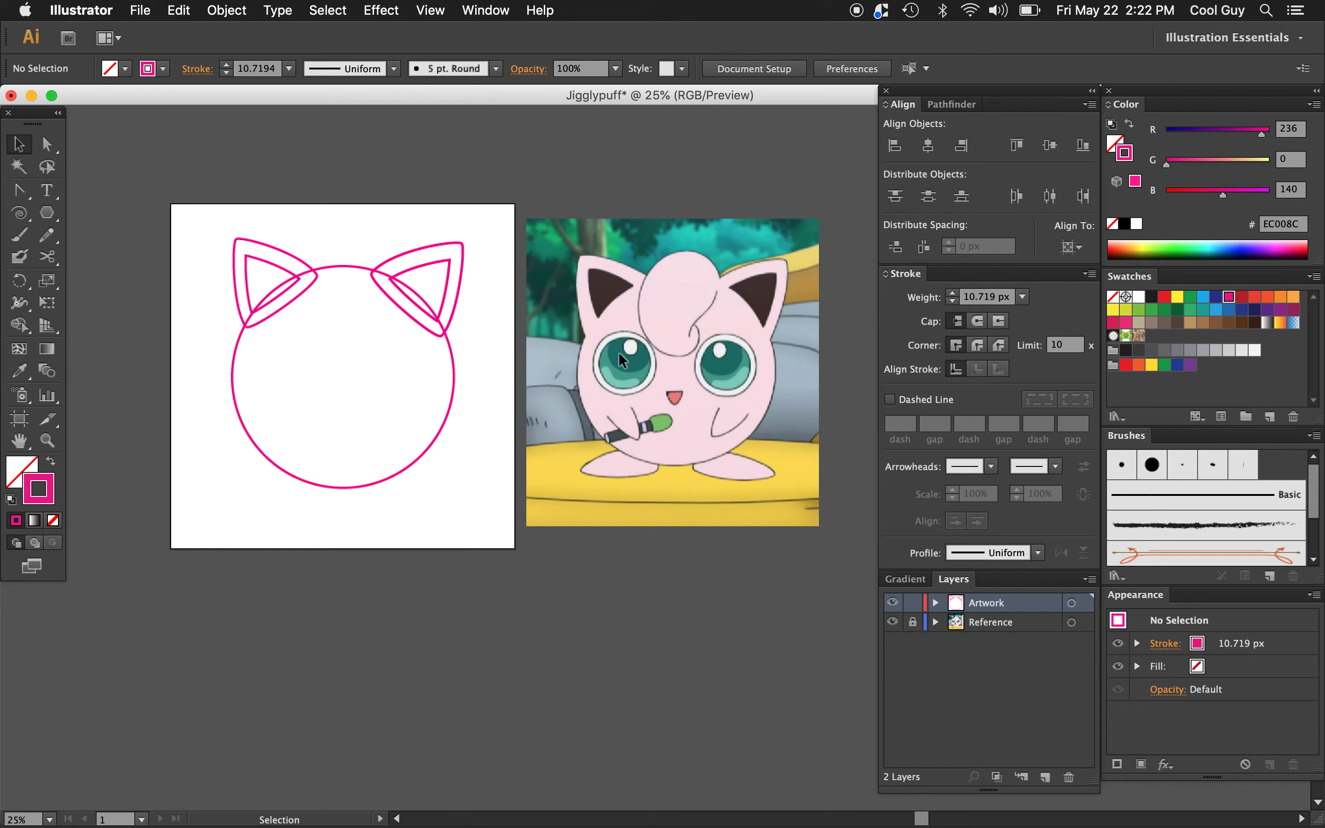
# Draw a circle for the left eye with the Ellipse tool and place a copy level with it as the right eye
pyautogui.click(47, 213)
pyautogui.moveTo(47, 213); pyautogui.dragTo(112, 255)
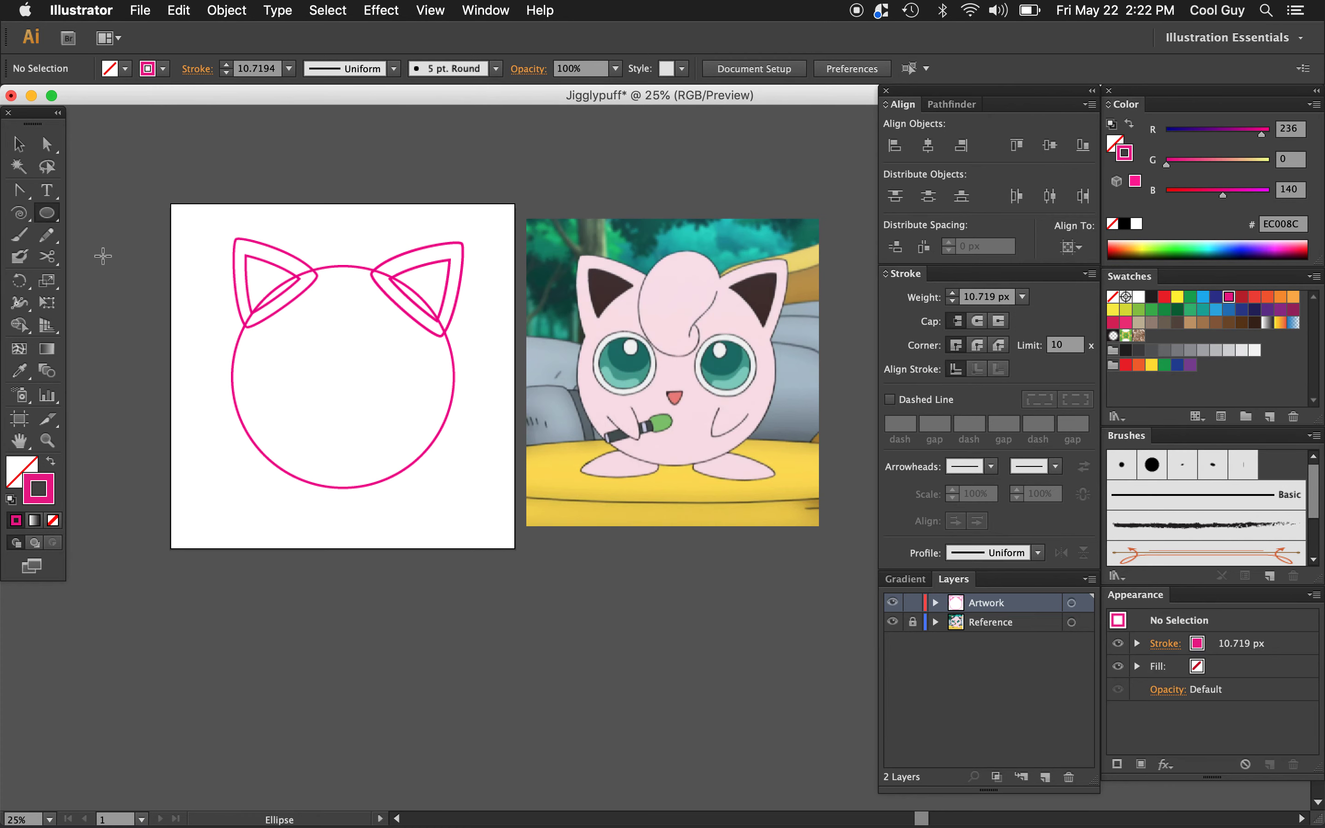
pyautogui.moveTo(268, 341); pyautogui.dragTo(419, 346)
pyautogui.press('v')
pyautogui.hotkey('shift', 'Right')
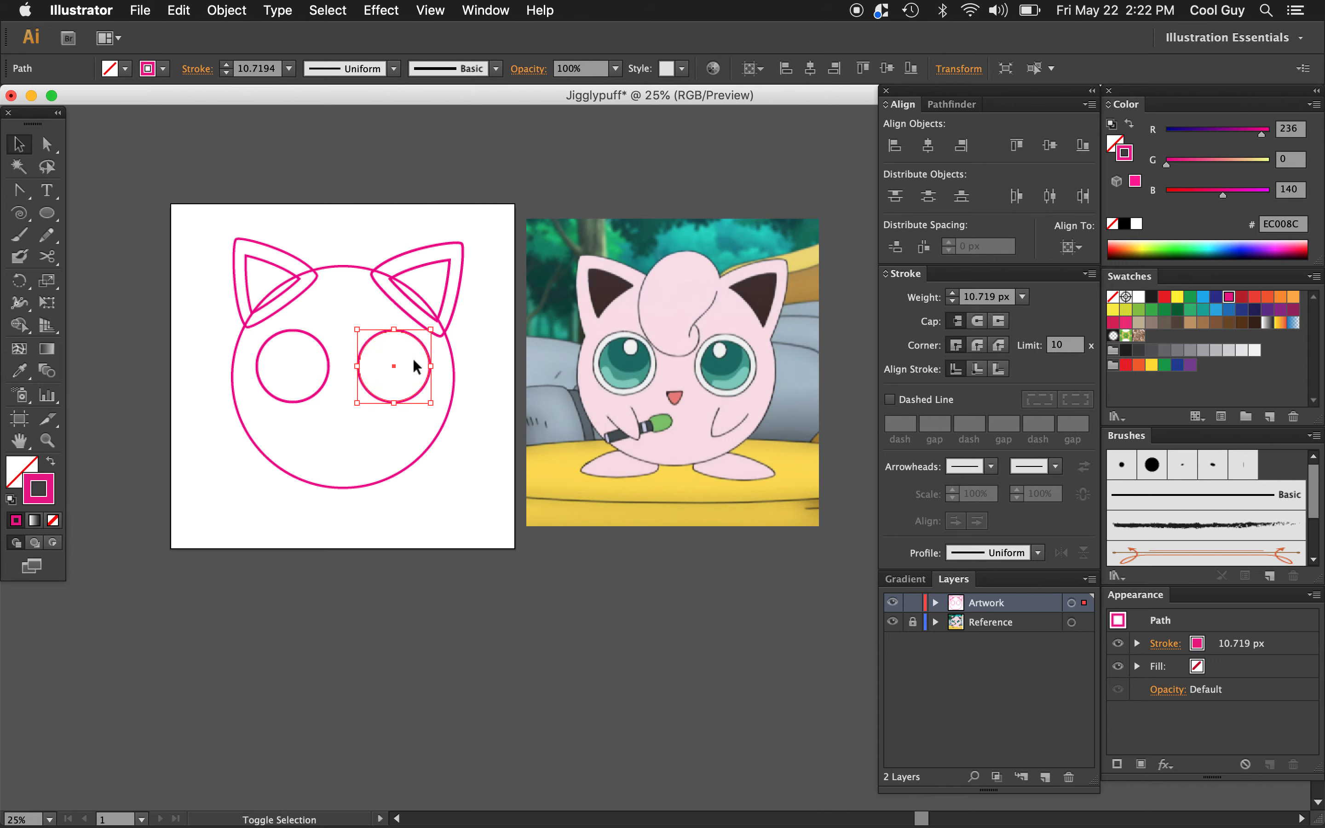
# Select both eye circles, scale them down slightly together, and deselect them
pyautogui.keyDown('shift'); pyautogui.click(326, 357); pyautogui.keyUp('shift')
pyautogui.moveTo(342, 331); pyautogui.dragTo(340, 333)
pyautogui.click(344, 415)
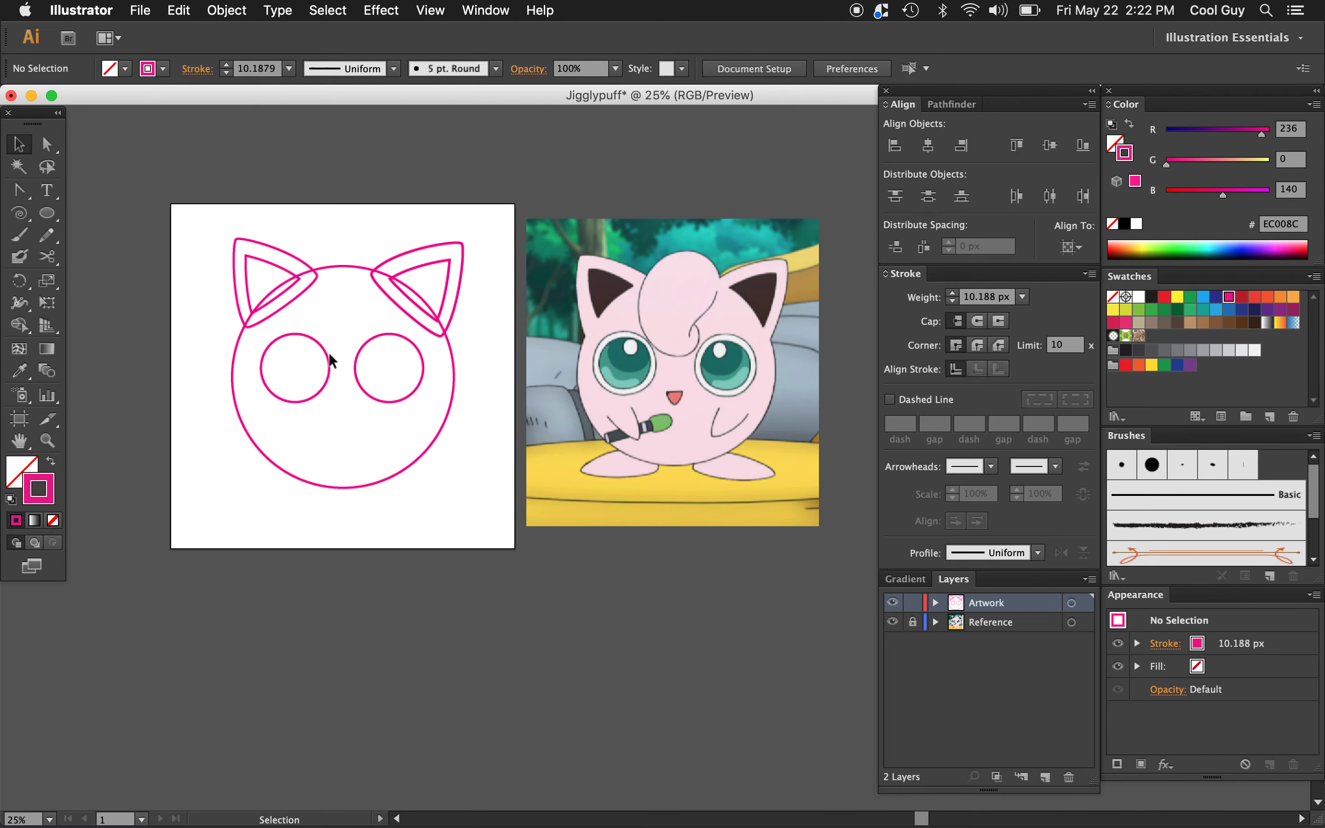
# Nudge the left eye circle outward toward the body's left edge
pyautogui.click(329, 355)
pyautogui.hotkey('shift', 'Left')
pyautogui.hotkey('shift', 'Left')
pyautogui.hotkey('shift', 'Left')
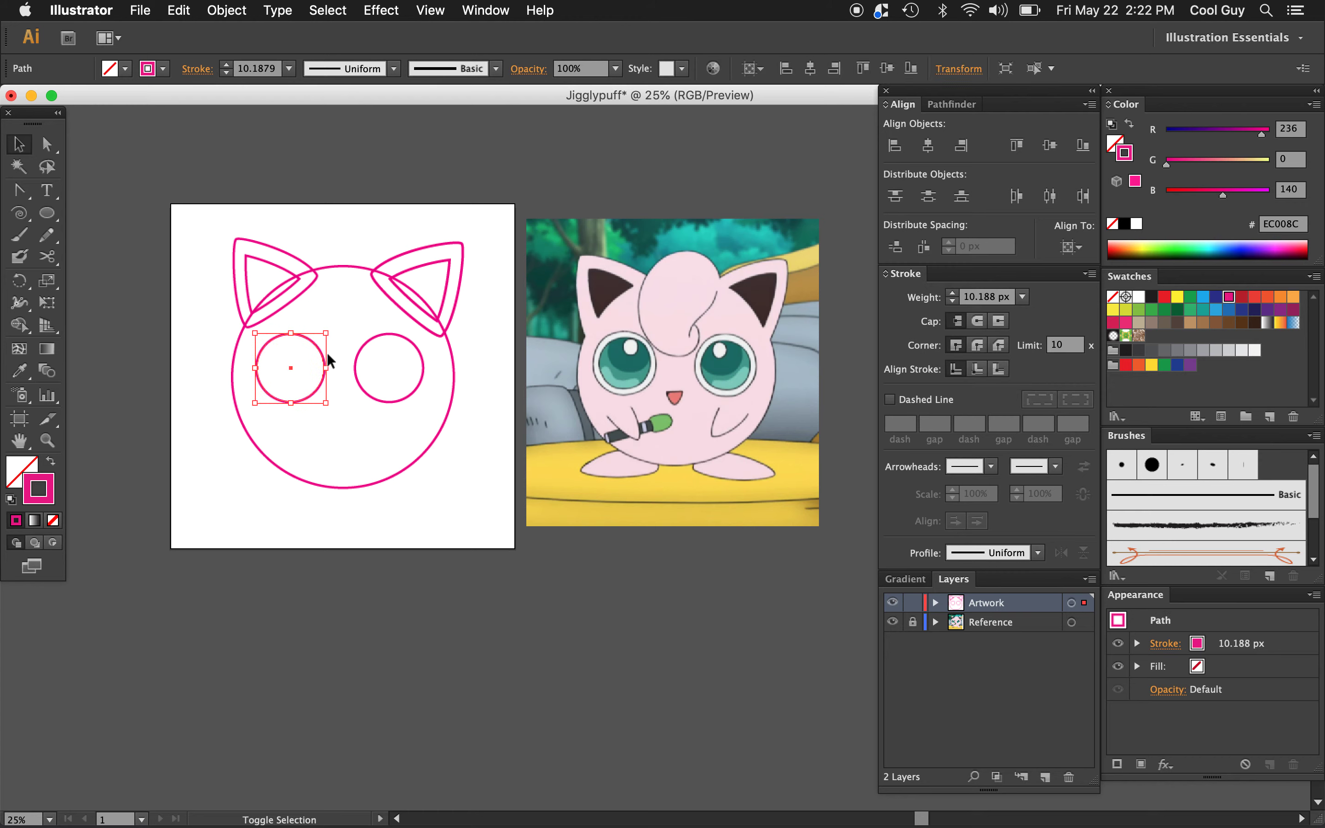
# Nudge the right eye circle outward toward the body's right edge
pyautogui.click(419, 354)
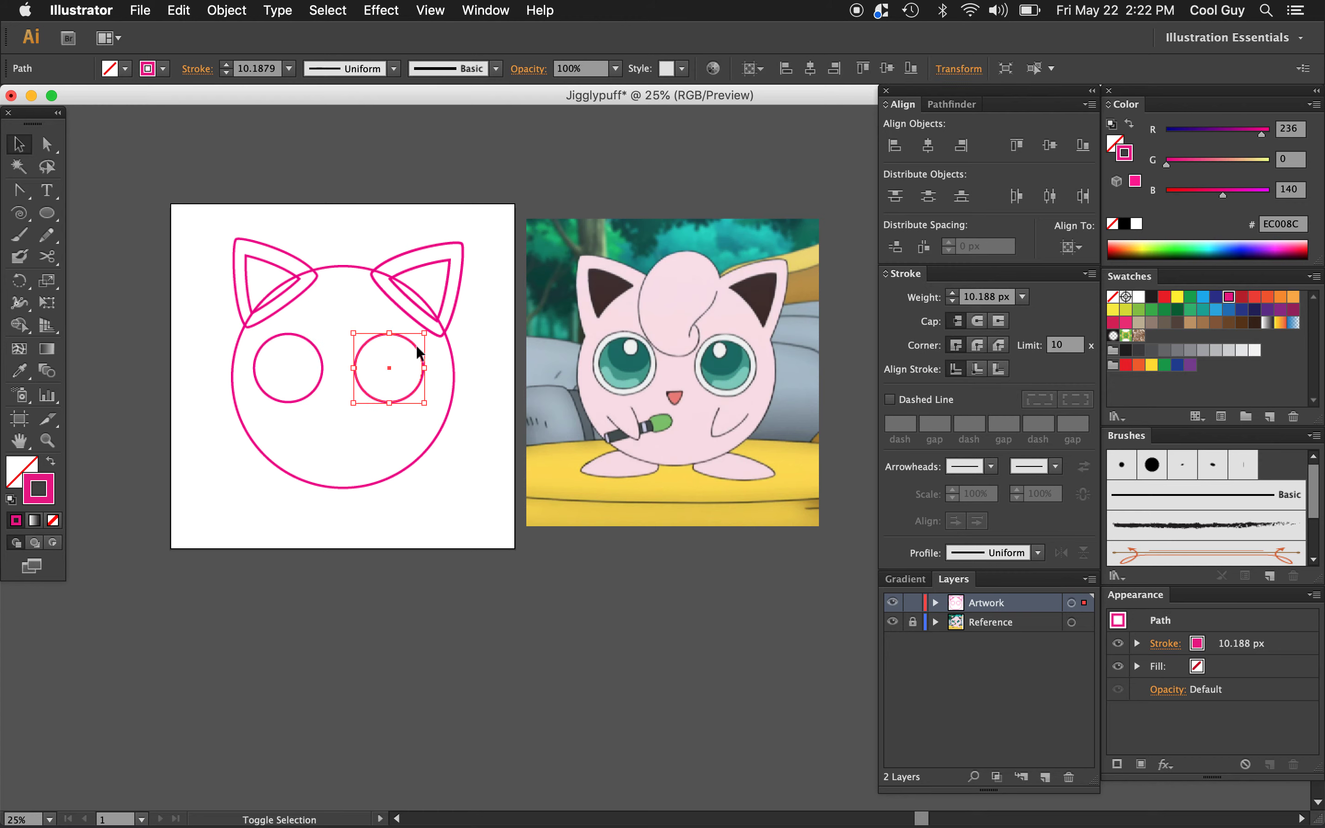
pyautogui.hotkey('shift', 'Left')
pyautogui.hotkey('shift', 'Left')
pyautogui.hotkey('shift', 'Left')
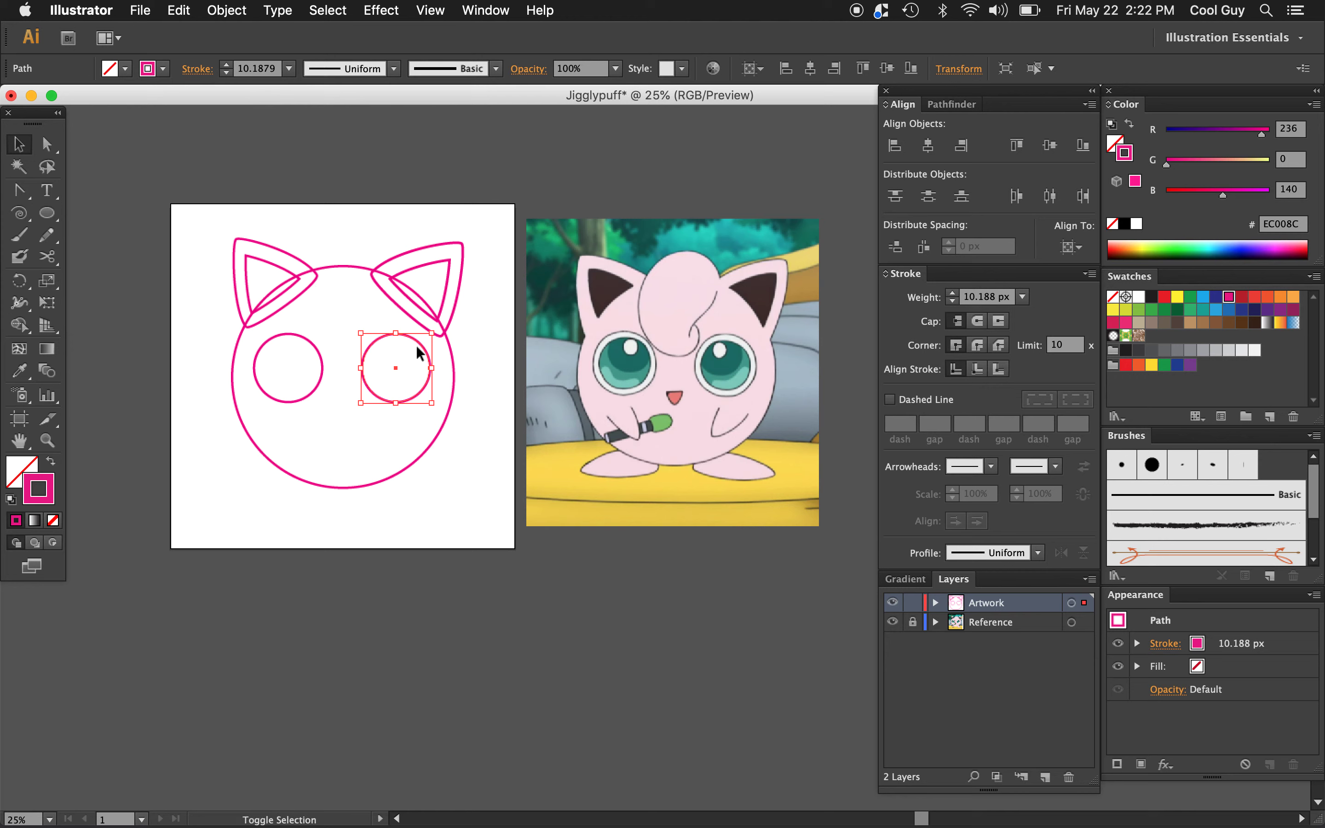
pyautogui.hotkey('shift', 'Right')
pyautogui.hotkey('shift', 'Right')
pyautogui.hotkey('shift', 'Right')
pyautogui.hotkey('shift', 'Right')
pyautogui.hotkey('shift', 'Right')
pyautogui.hotkey('shift', 'Right')
pyautogui.hotkey('shift', 'Right')
pyautogui.hotkey('shift', 'Right')
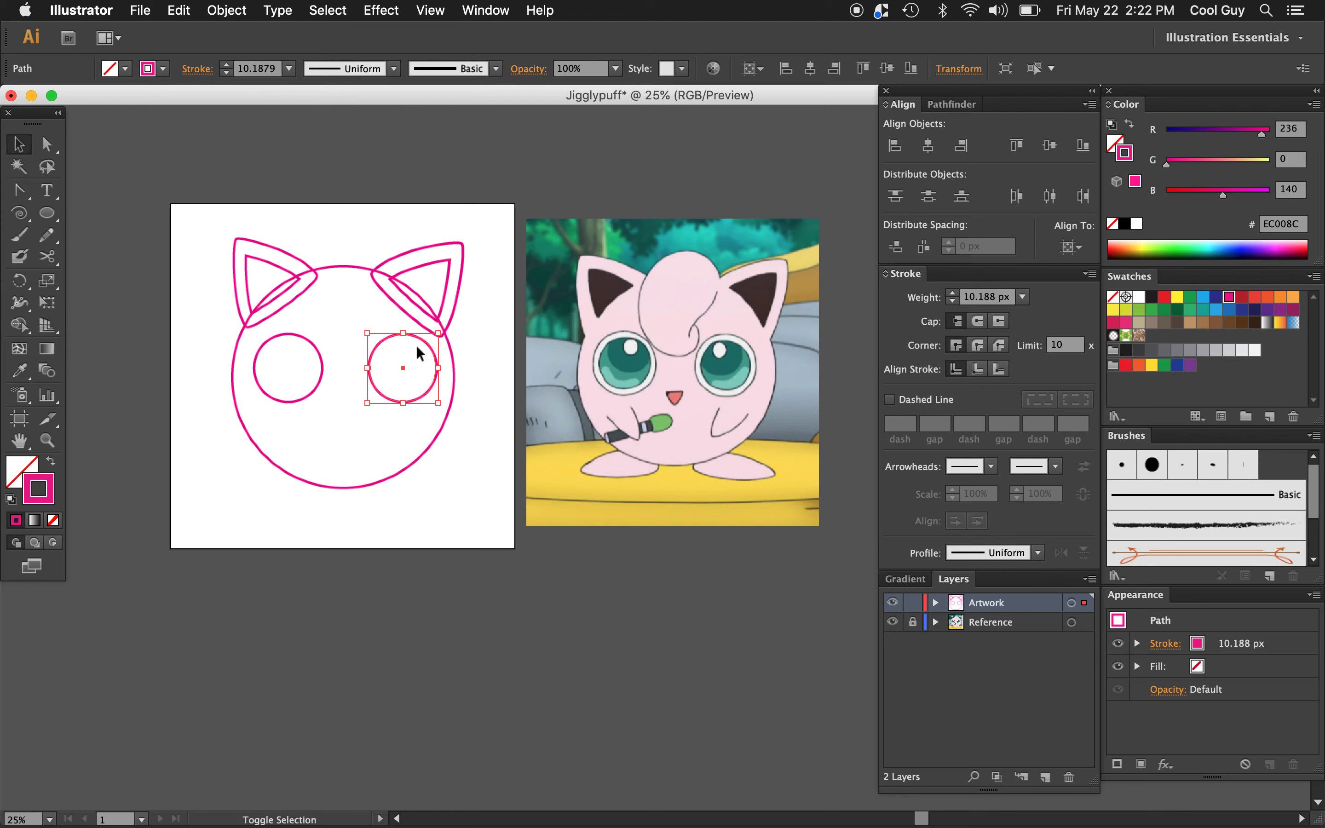
pyautogui.hotkey('shift', 'Left')
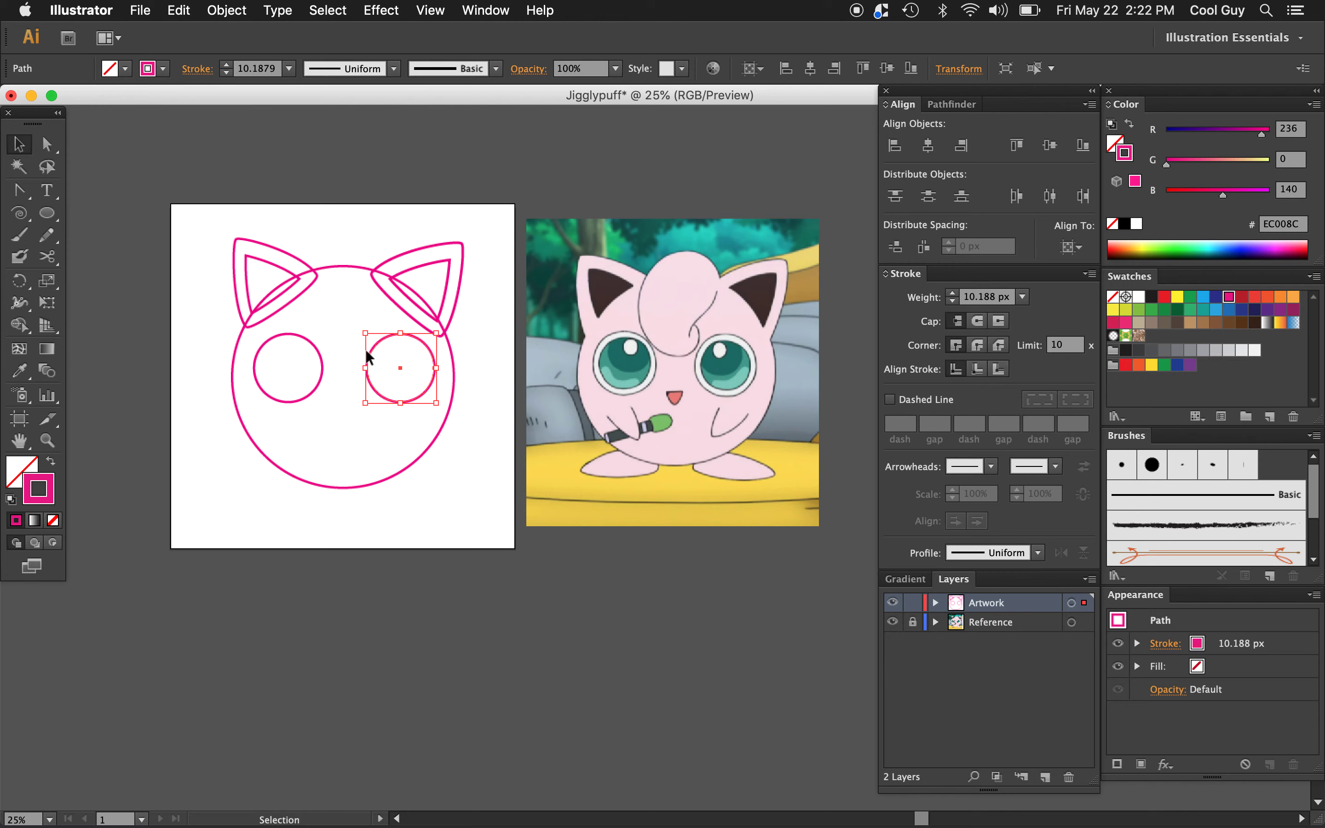
# Nudge the left eye circle slightly farther left to balance the spacing, and deselect it
pyautogui.click(317, 349)
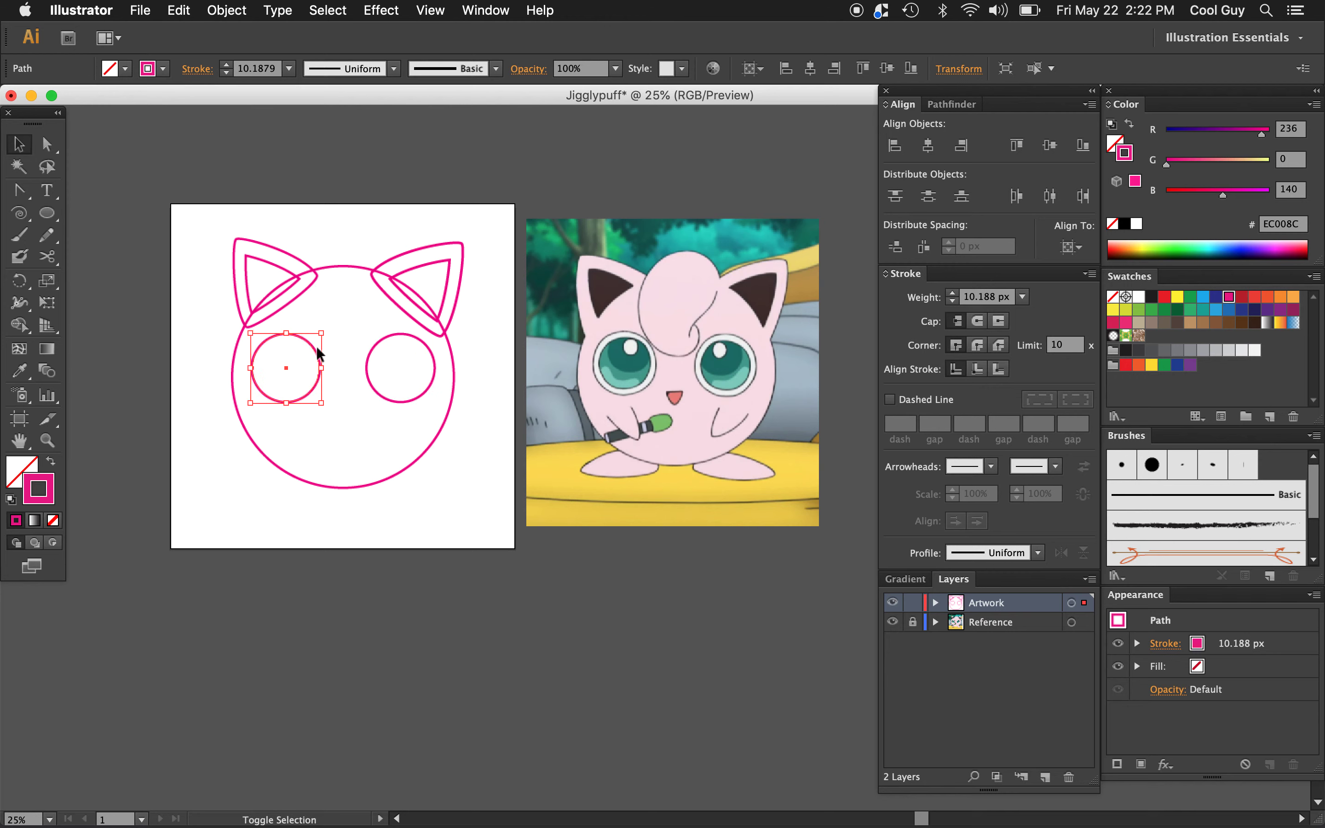
pyautogui.click(484, 469)
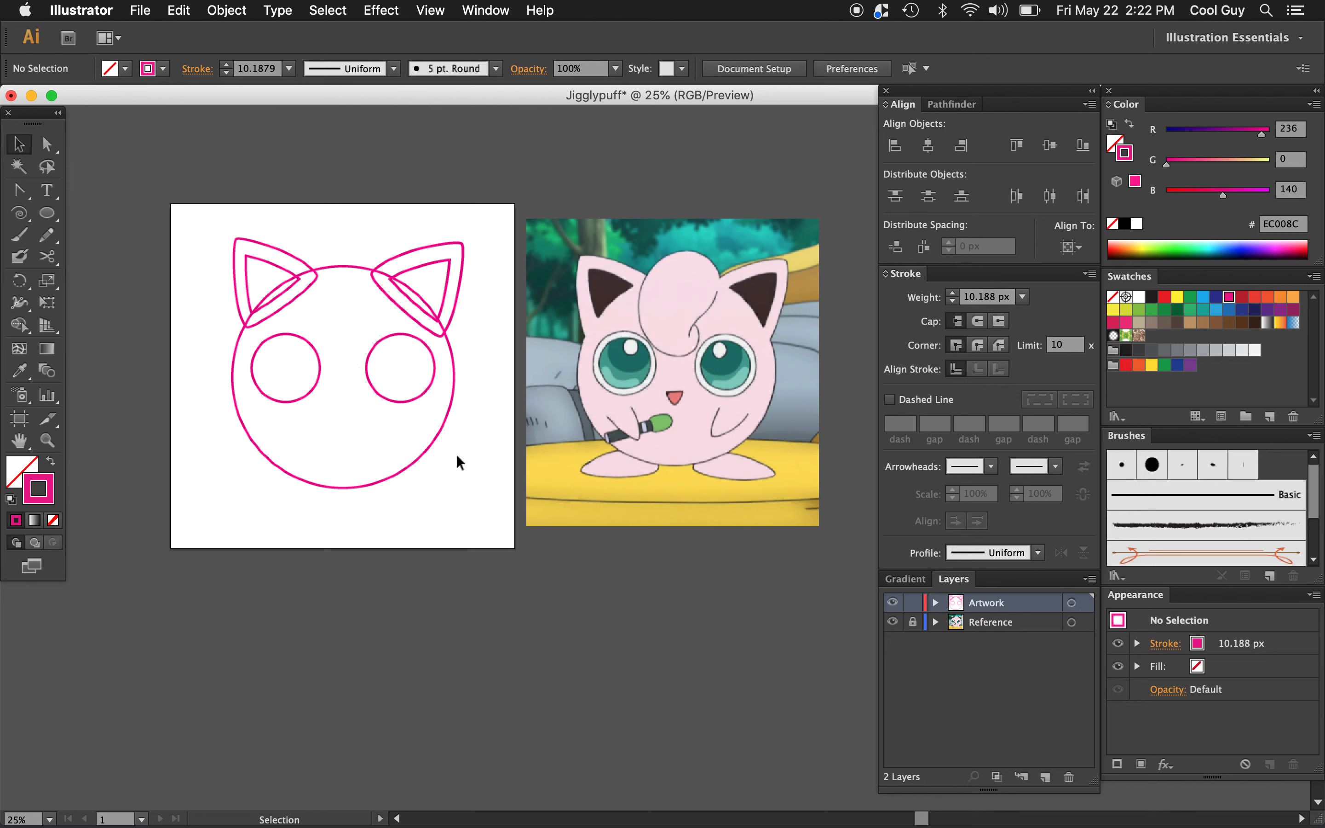
pyautogui.click(309, 348)
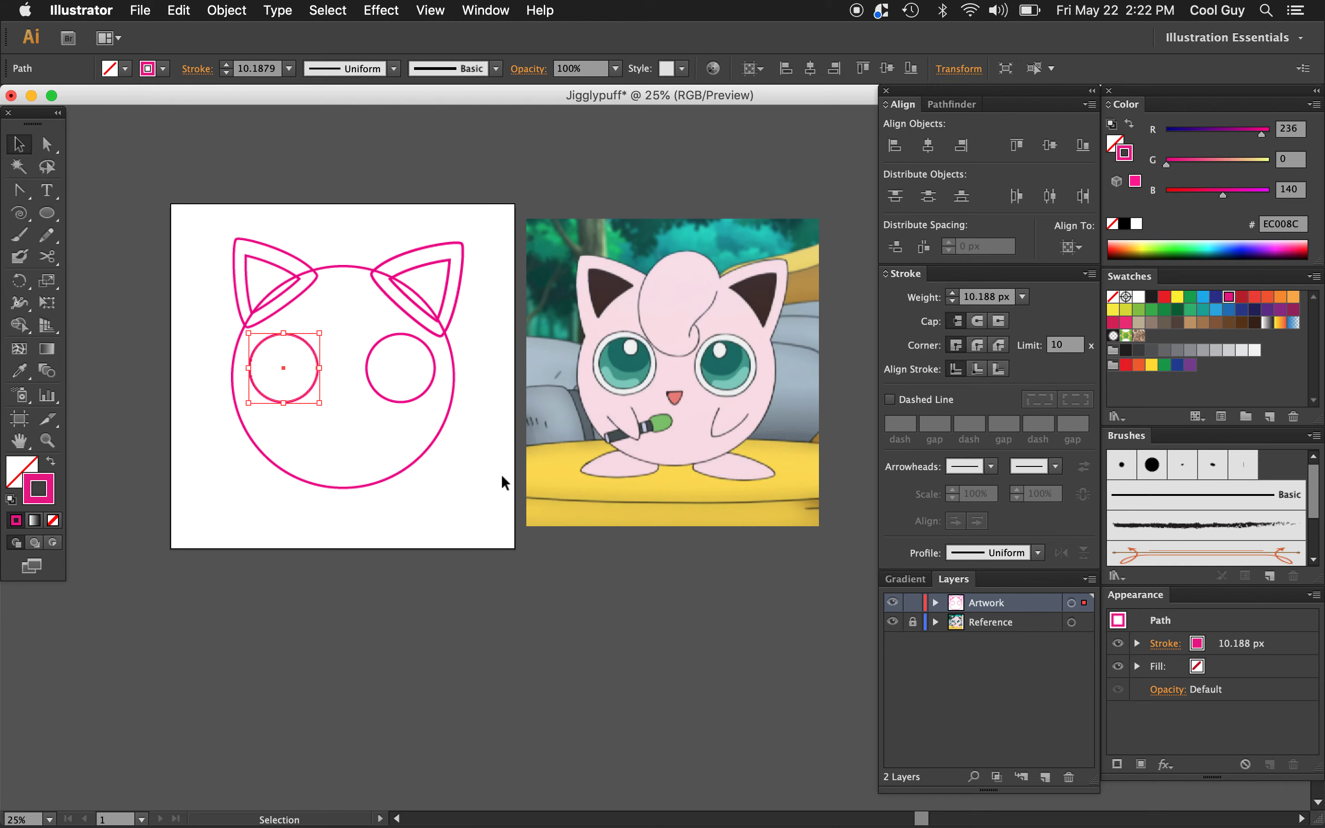
pyautogui.click(488, 472)
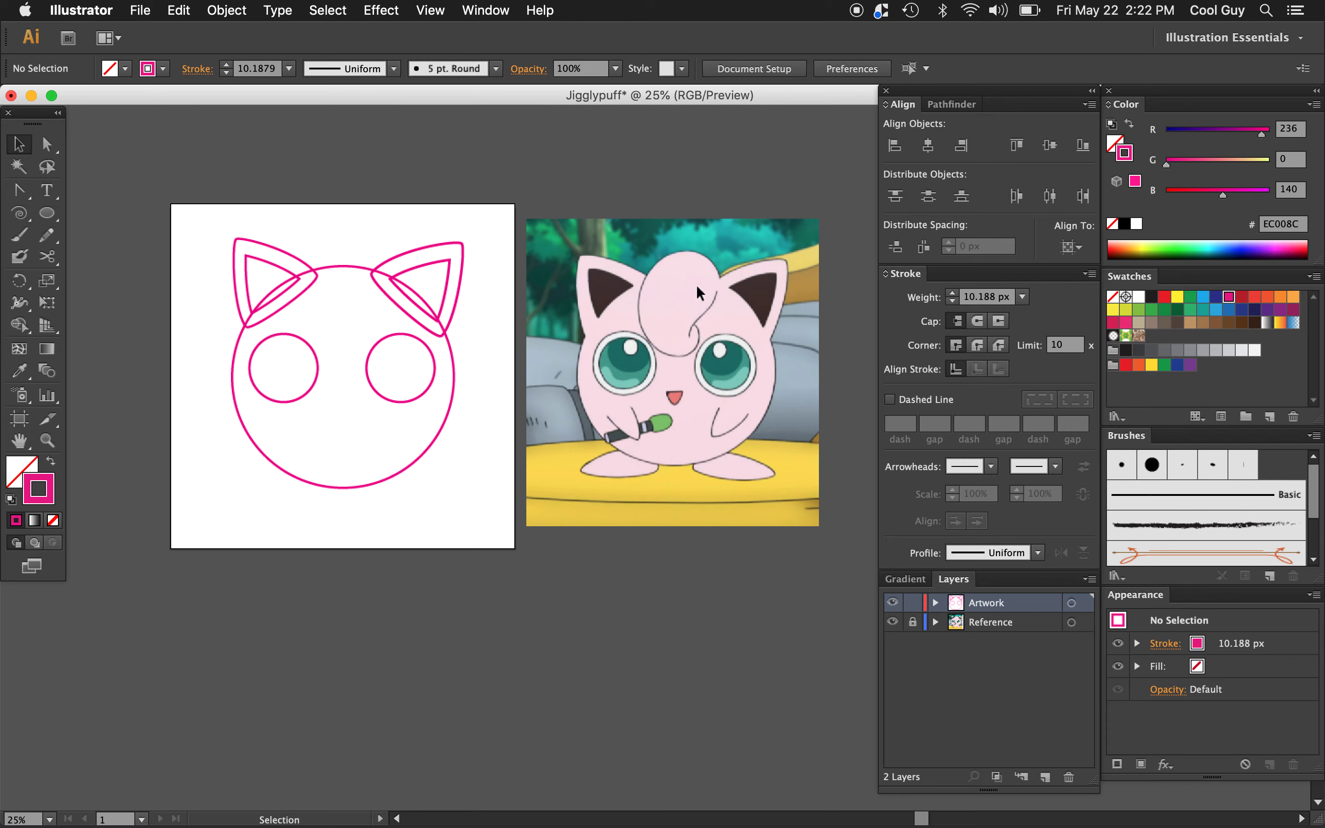
# Create a spiral between the ears with a 320.2499 px radius, 85% decay, 4 segments and the second style
pyautogui.click(18, 216)
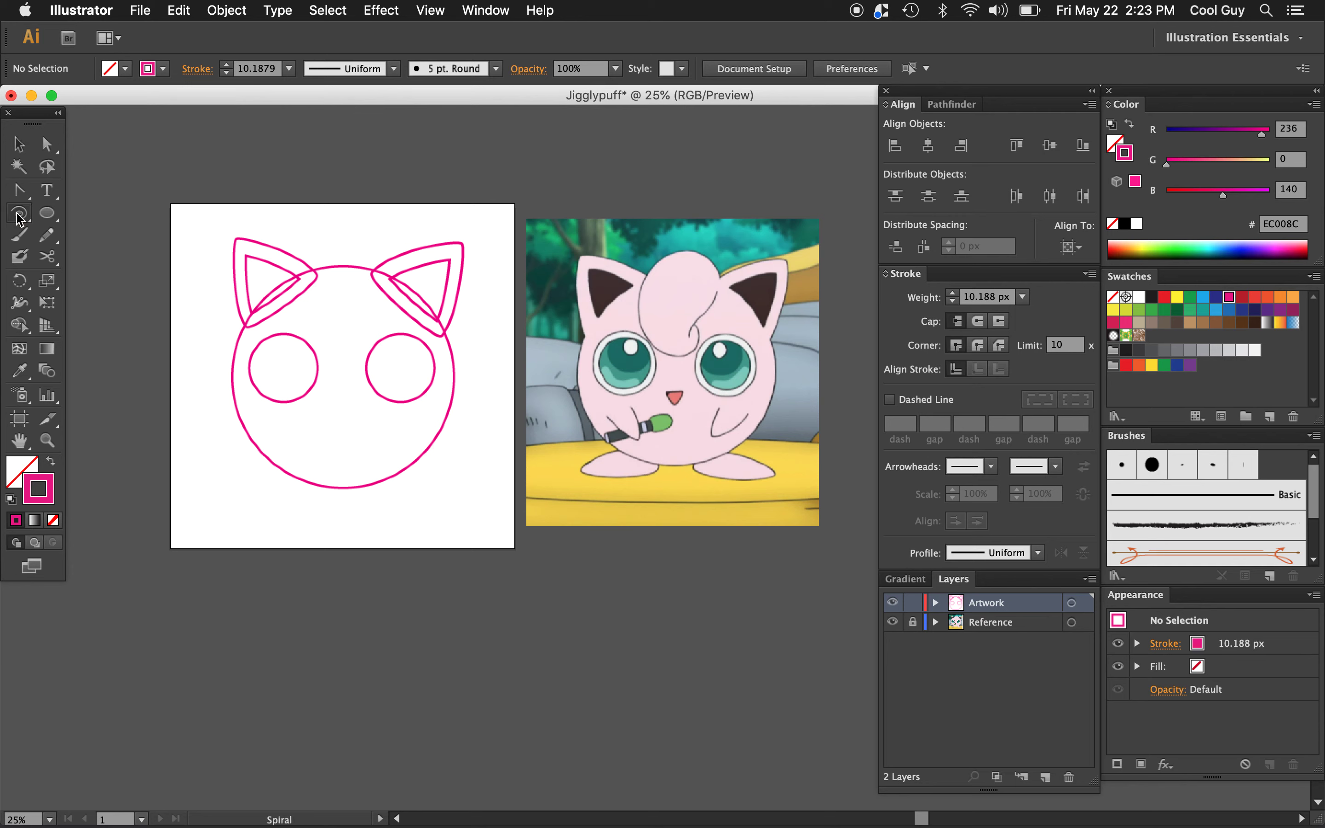
pyautogui.click(337, 252)
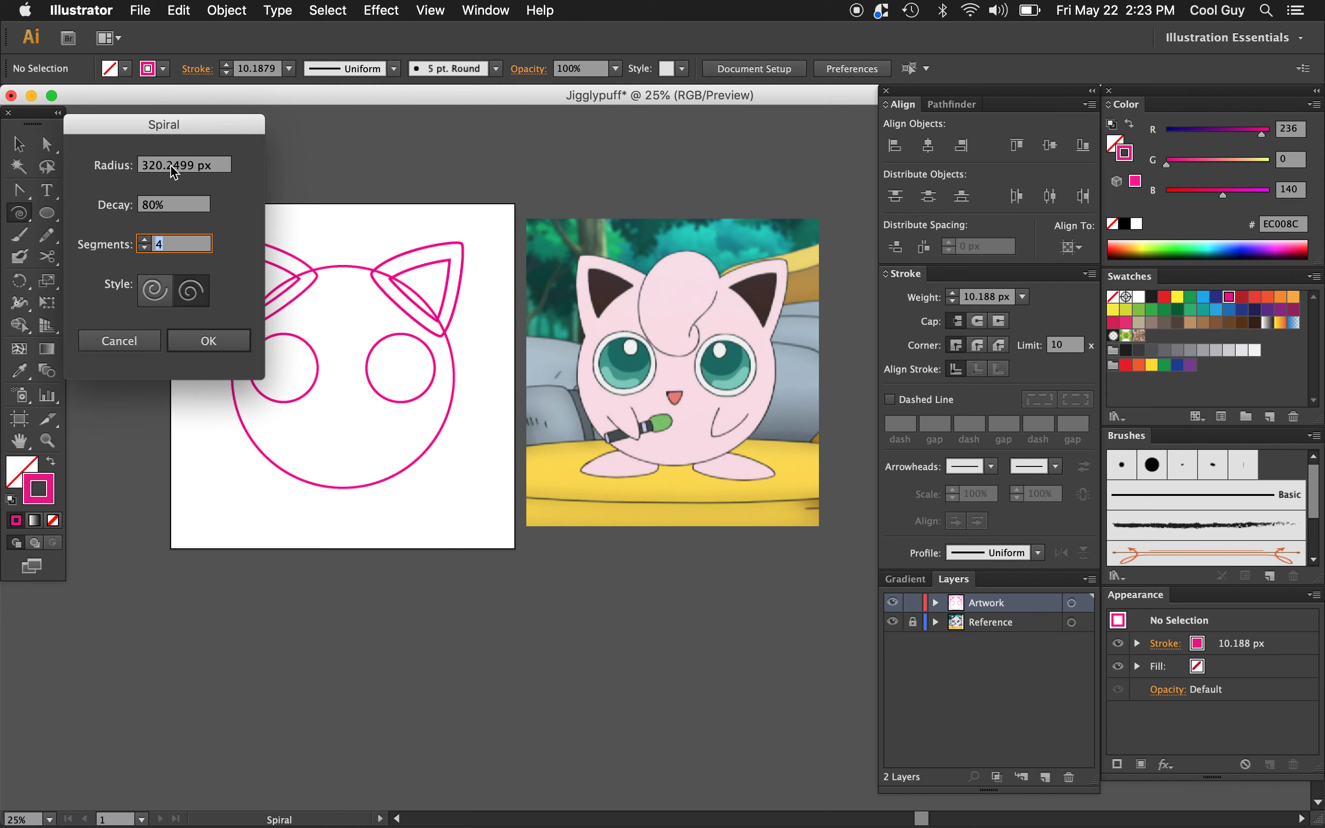
pyautogui.click(174, 208)
pyautogui.press('Up')
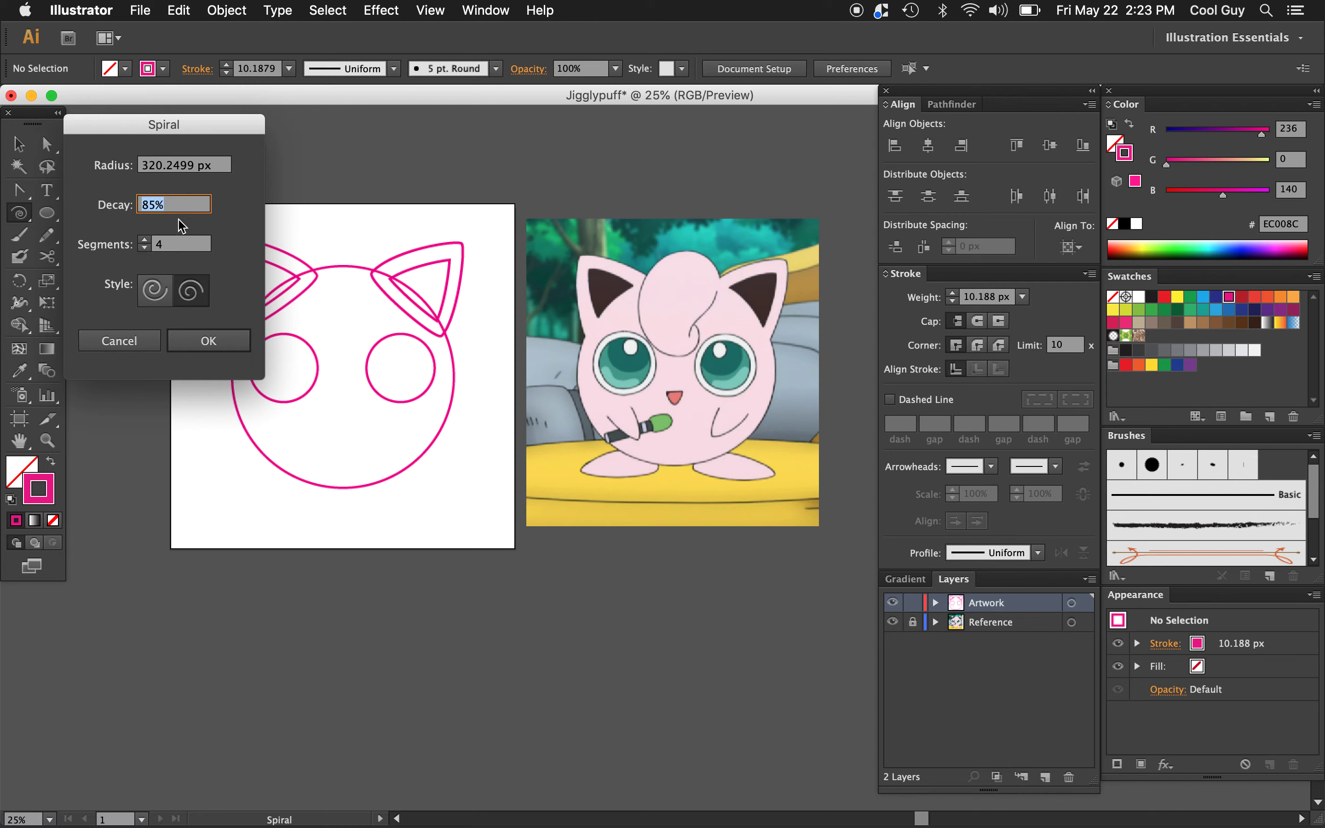
pyautogui.click(155, 290)
pyautogui.click(190, 291)
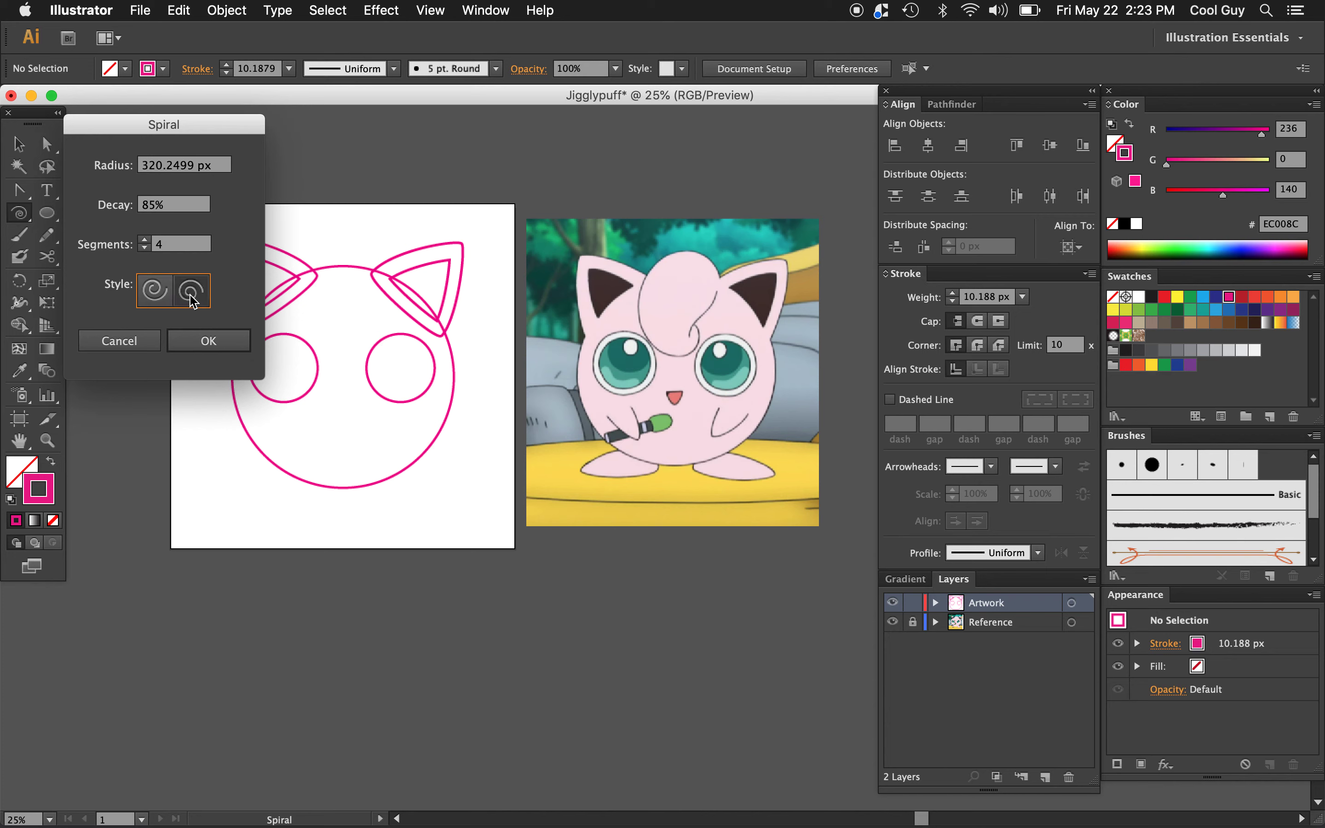
pyautogui.click(211, 339)
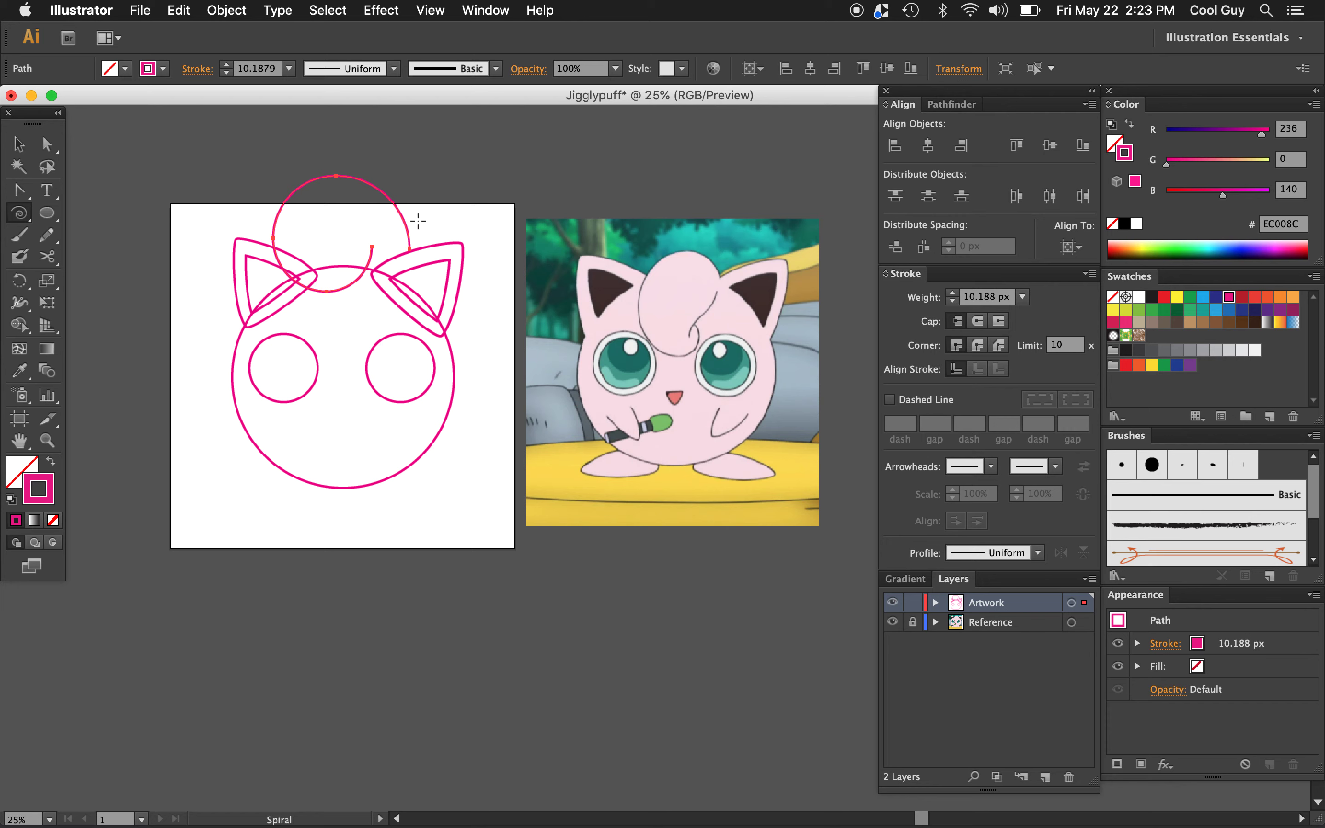
# Replace the large spiral with a smaller five-segment one between the ears, its outer arc rising just above the body circle
pyautogui.press('Delete')
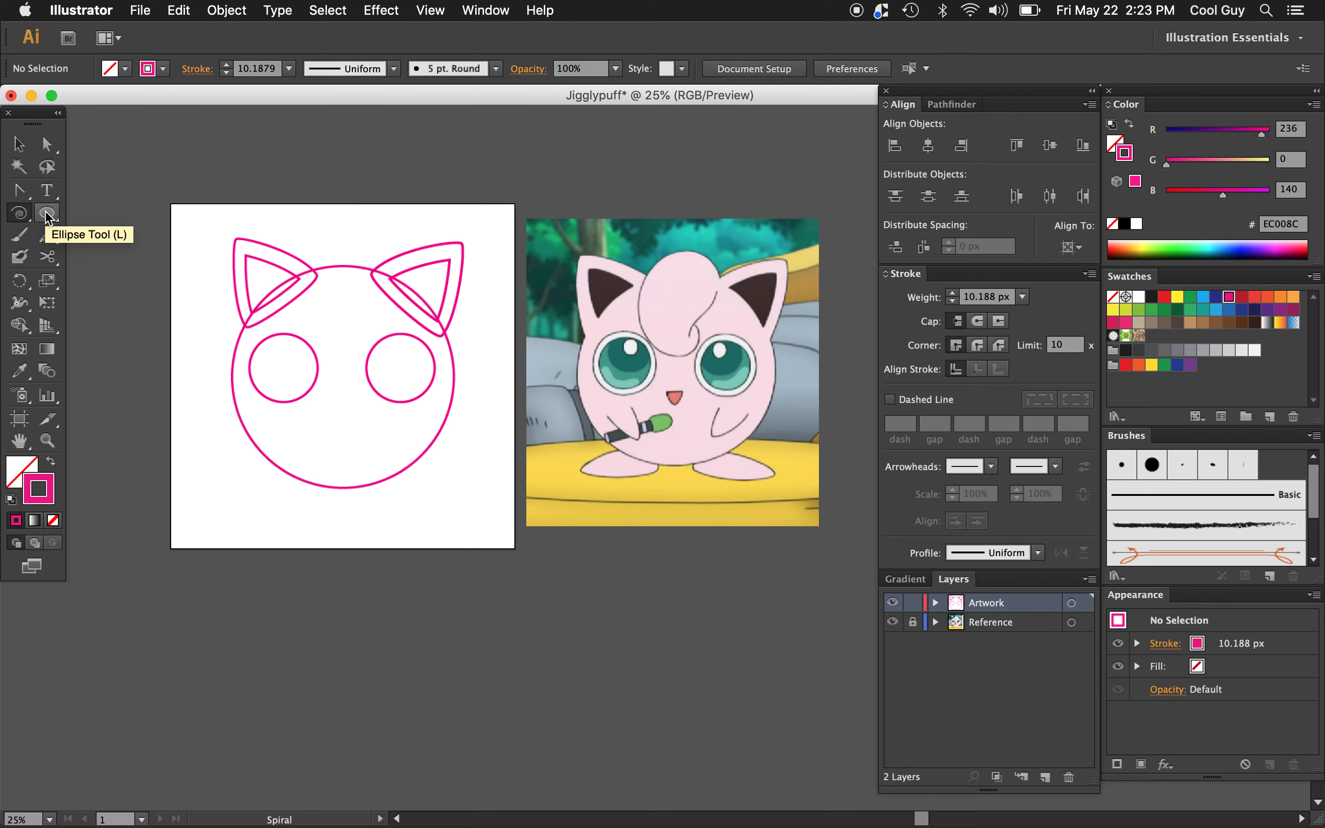
pyautogui.moveTo(310, 255); pyautogui.dragTo(395, 313)
pyautogui.press('Up')
pyautogui.press('Up')
pyautogui.press('Up')
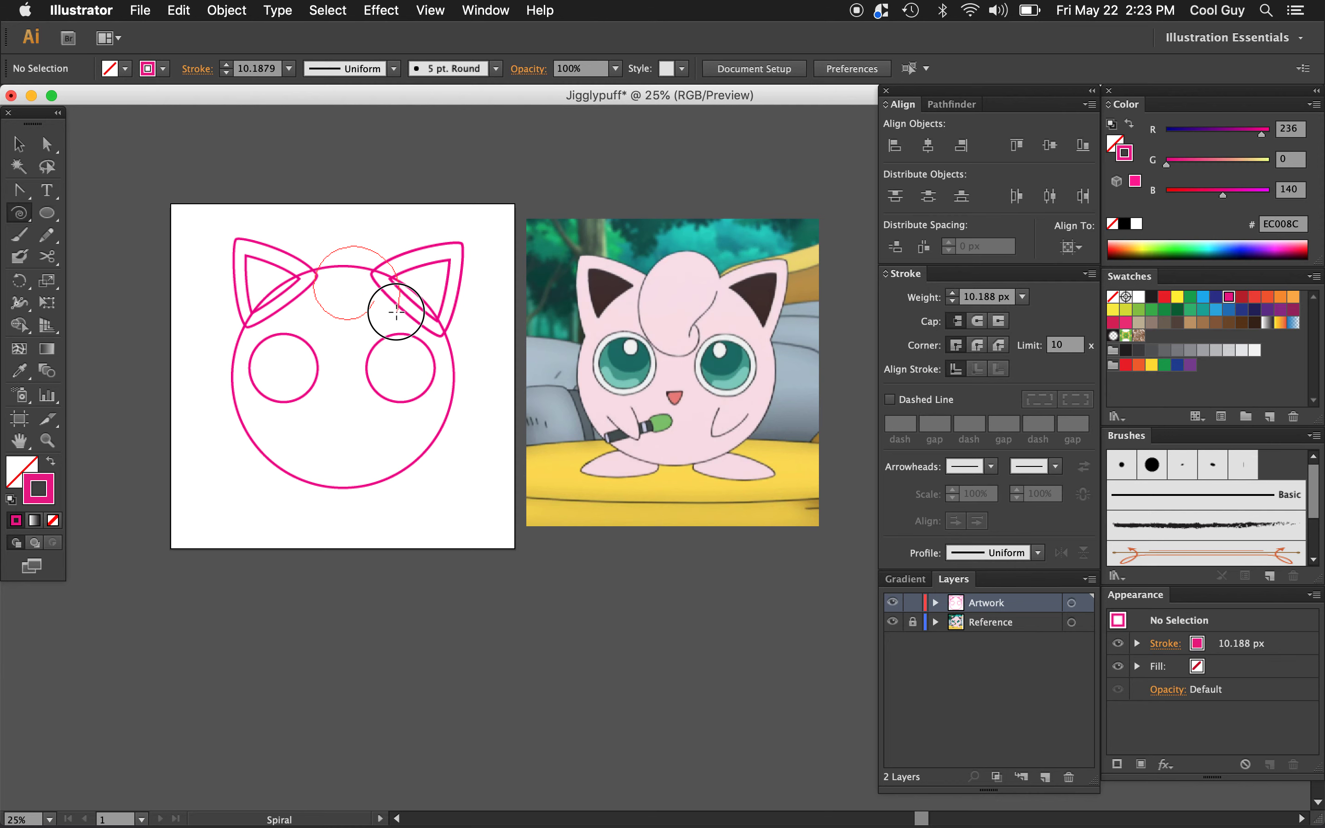
pyautogui.moveTo(396, 312)
pyautogui.mouseDown()
pyautogui.moveTo(415, 285)
pyautogui.moveTo(412, 303)
pyautogui.mouseUp()
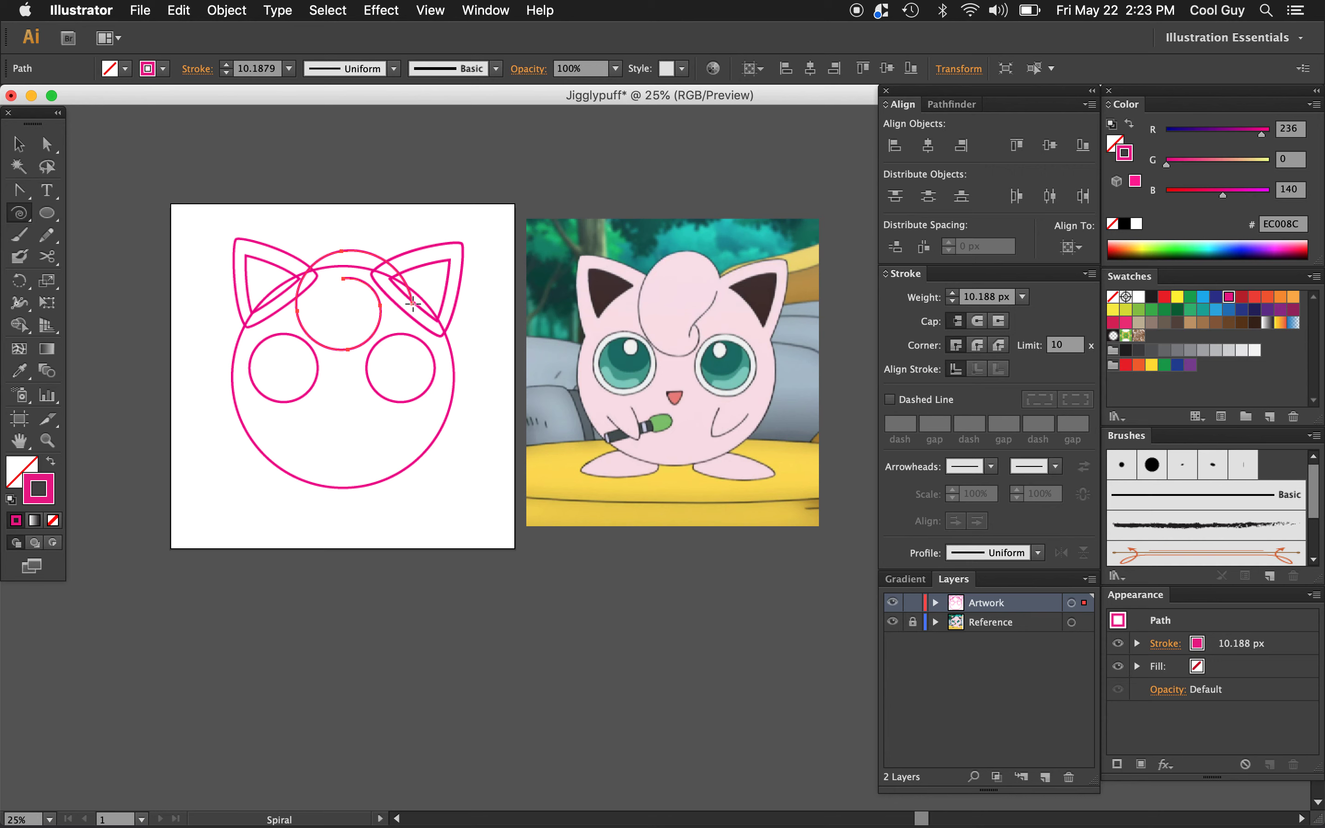
# Try to narrow the spiral by scaling in its right side, and undo the scaling
pyautogui.press('v')
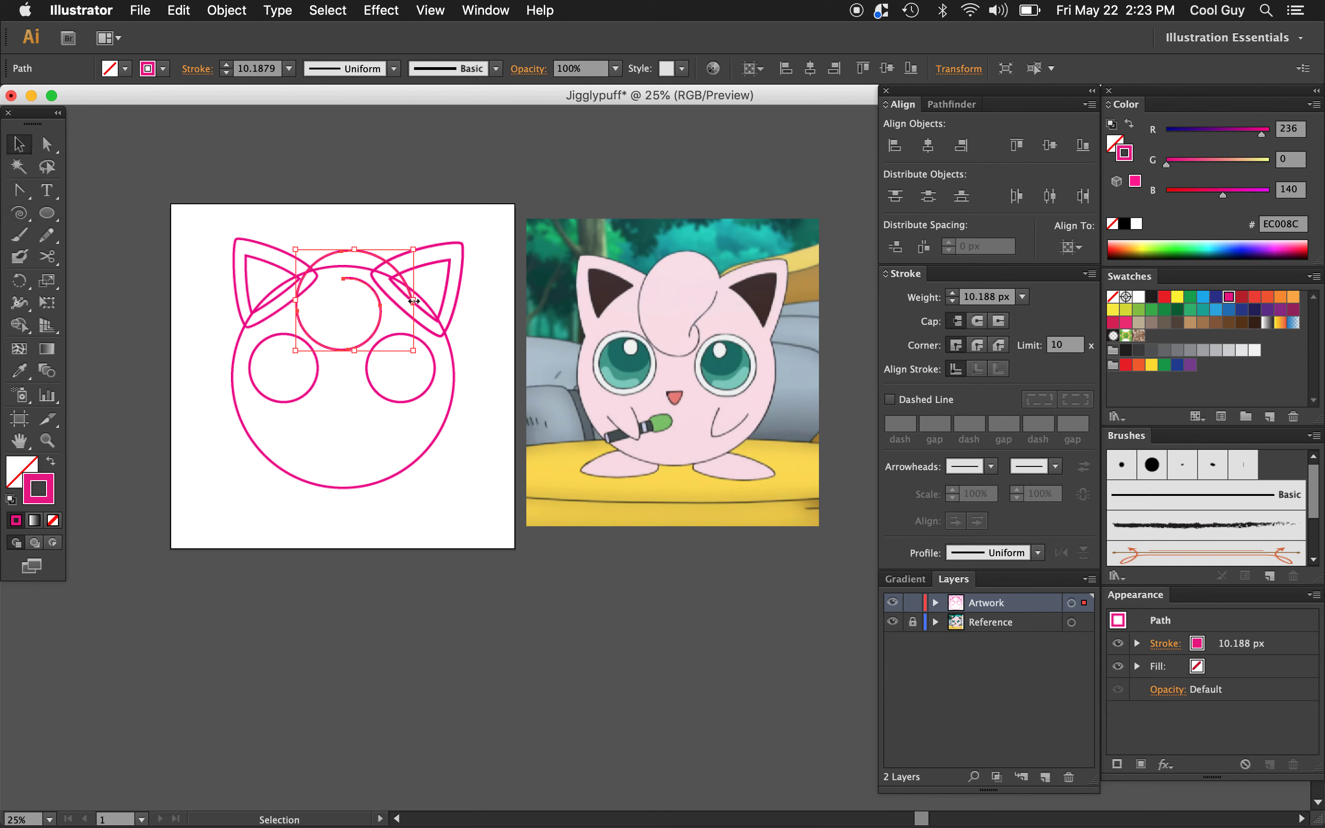
pyautogui.moveTo(414, 301); pyautogui.dragTo(397, 298)
pyautogui.press('super+z')
# Nudge the spiral's outer end point left to X 991 px, keeping it at Y 431 px
pyautogui.press('a')
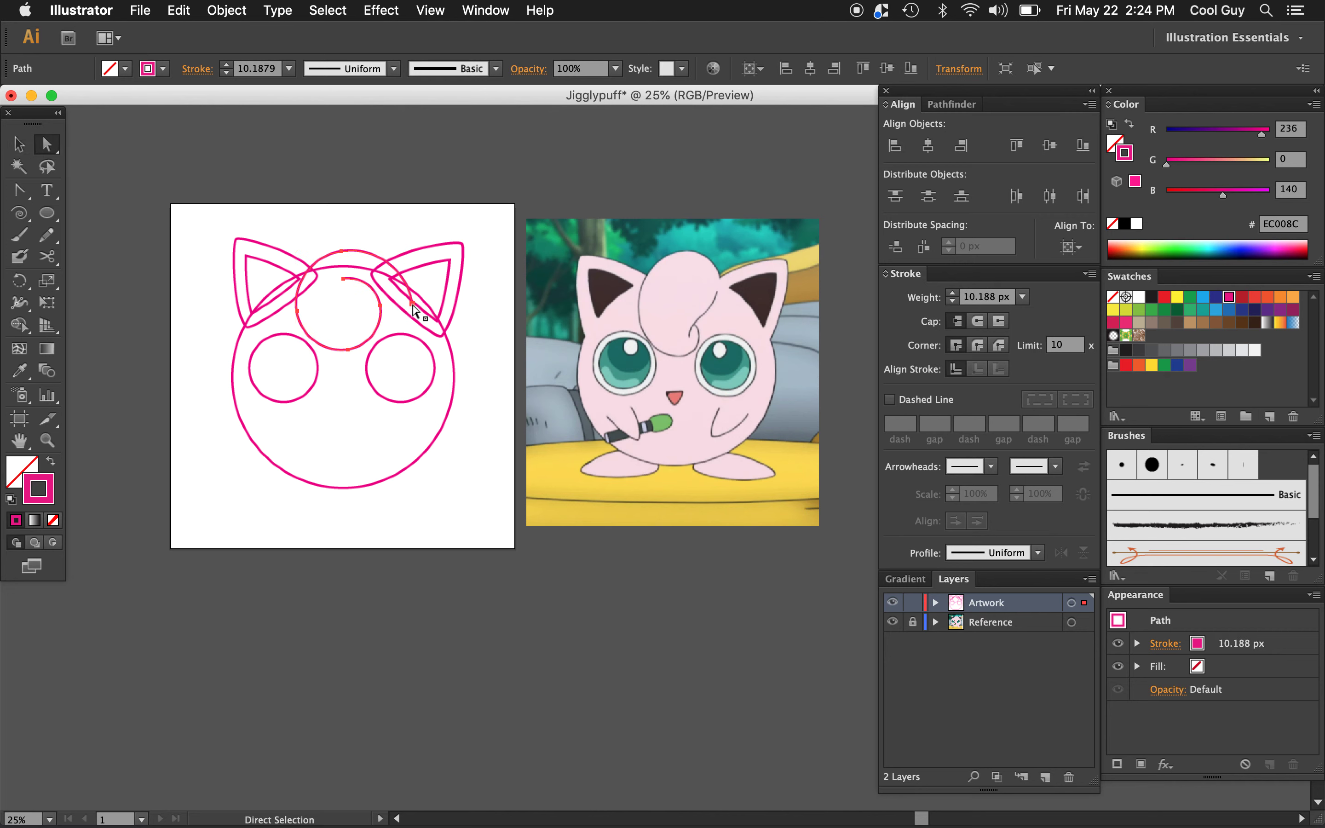
pyautogui.click(413, 305)
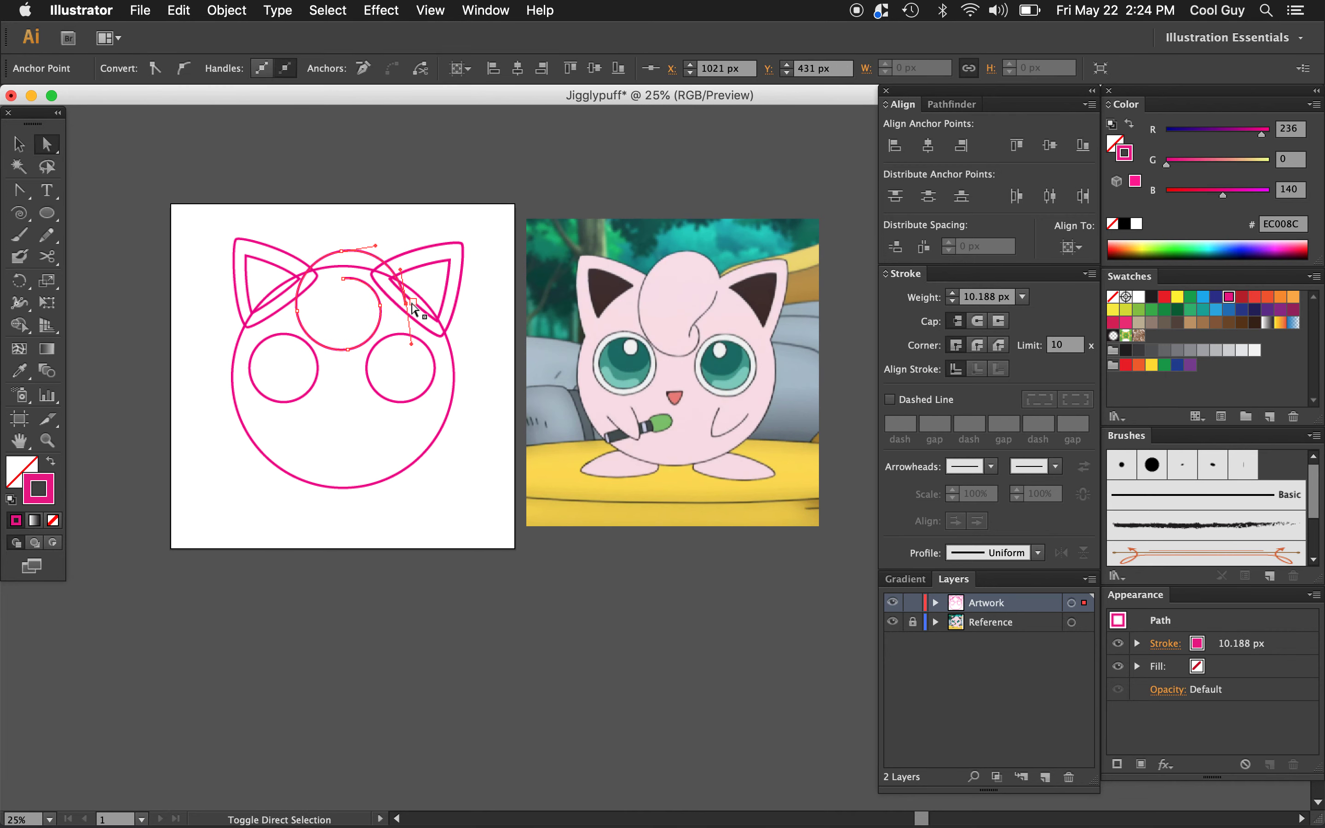
pyautogui.hotkey('shift', 'Left')
pyautogui.hotkey('shift', 'Left')
pyautogui.press('Left')
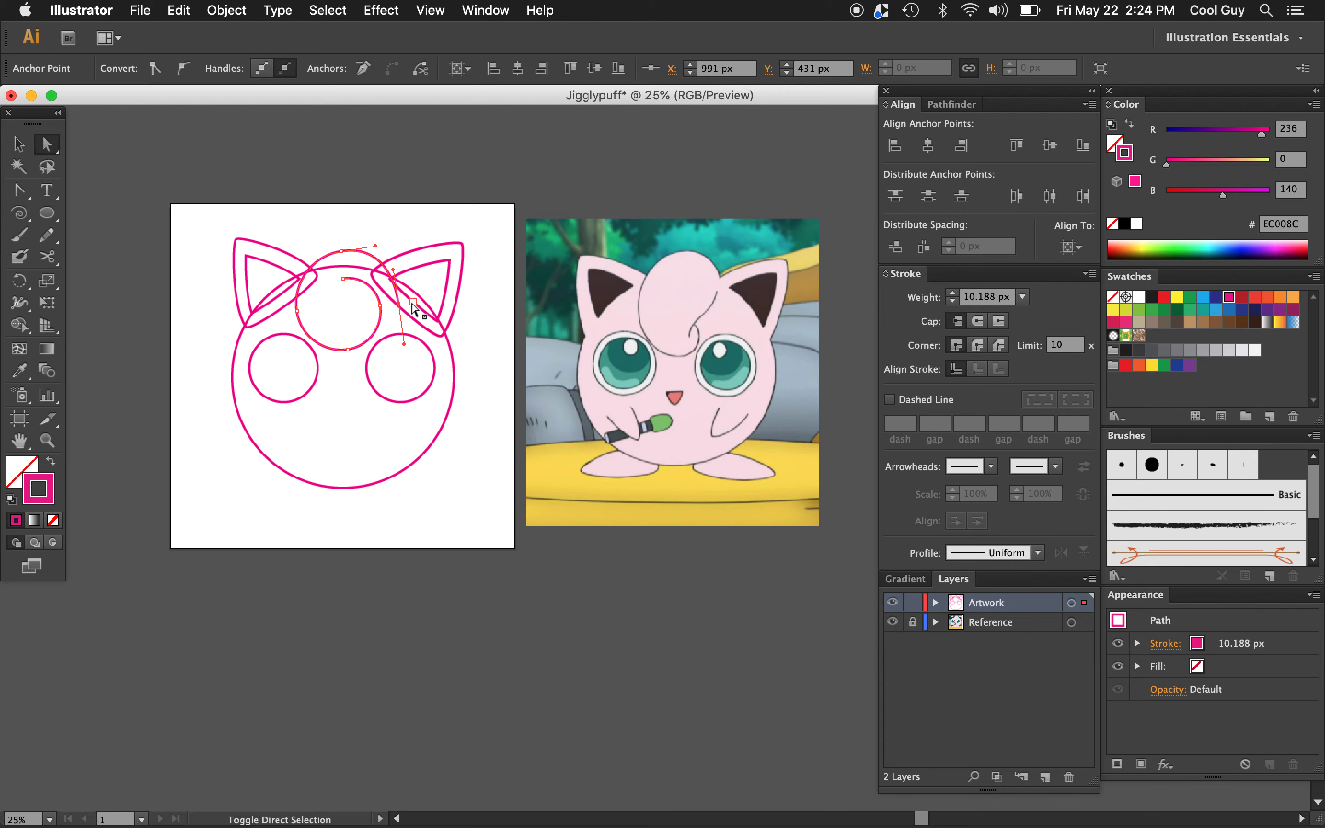
# Nudge the spiral's topmost anchor point right to X 763 px, level its handles for a smoother arc, and deselect the path
pyautogui.click(343, 253)
pyautogui.hotkey('shift', 'Right')
pyautogui.hotkey('shift', 'Right')
pyautogui.hotkey('shift', 'c')
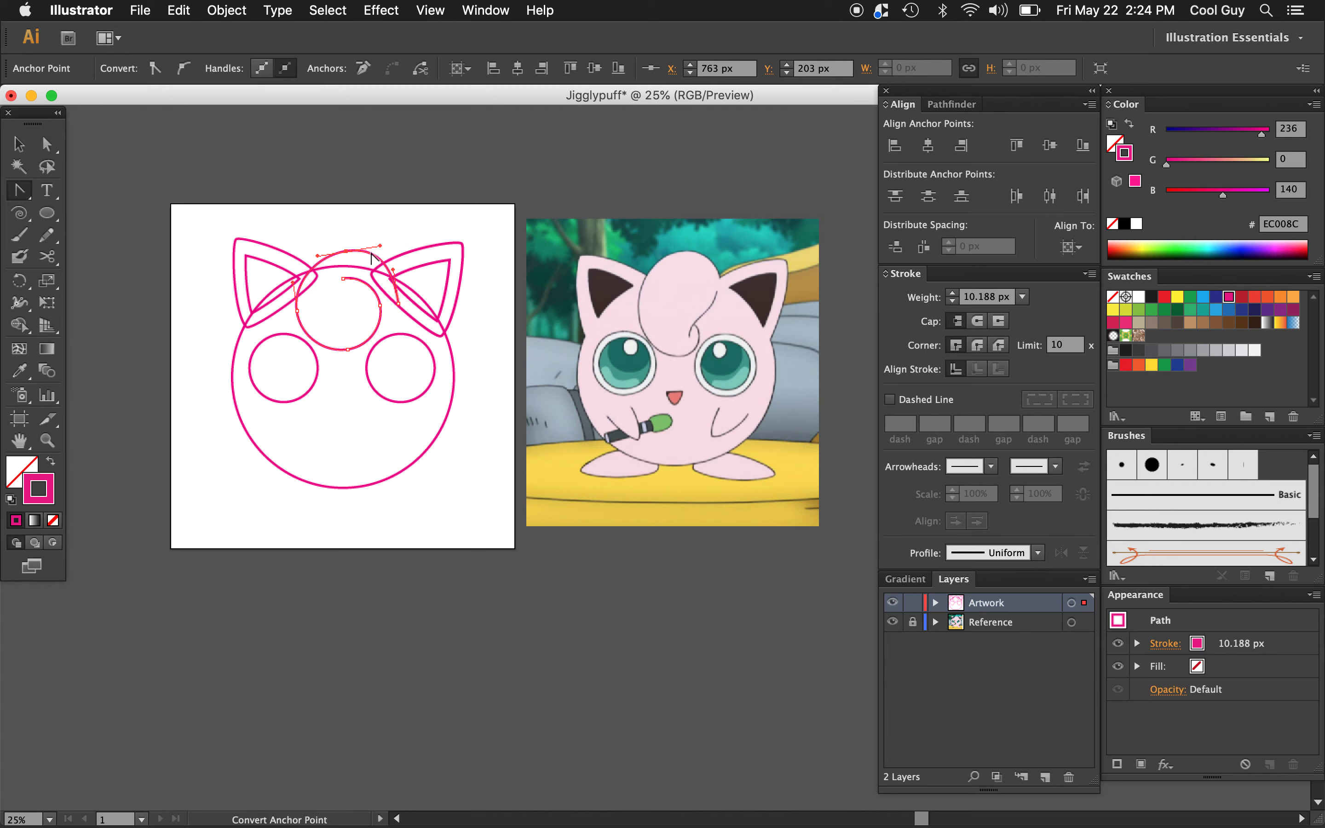
pyautogui.click(346, 252)
pyautogui.moveTo(346, 252); pyautogui.dragTo(319, 256)
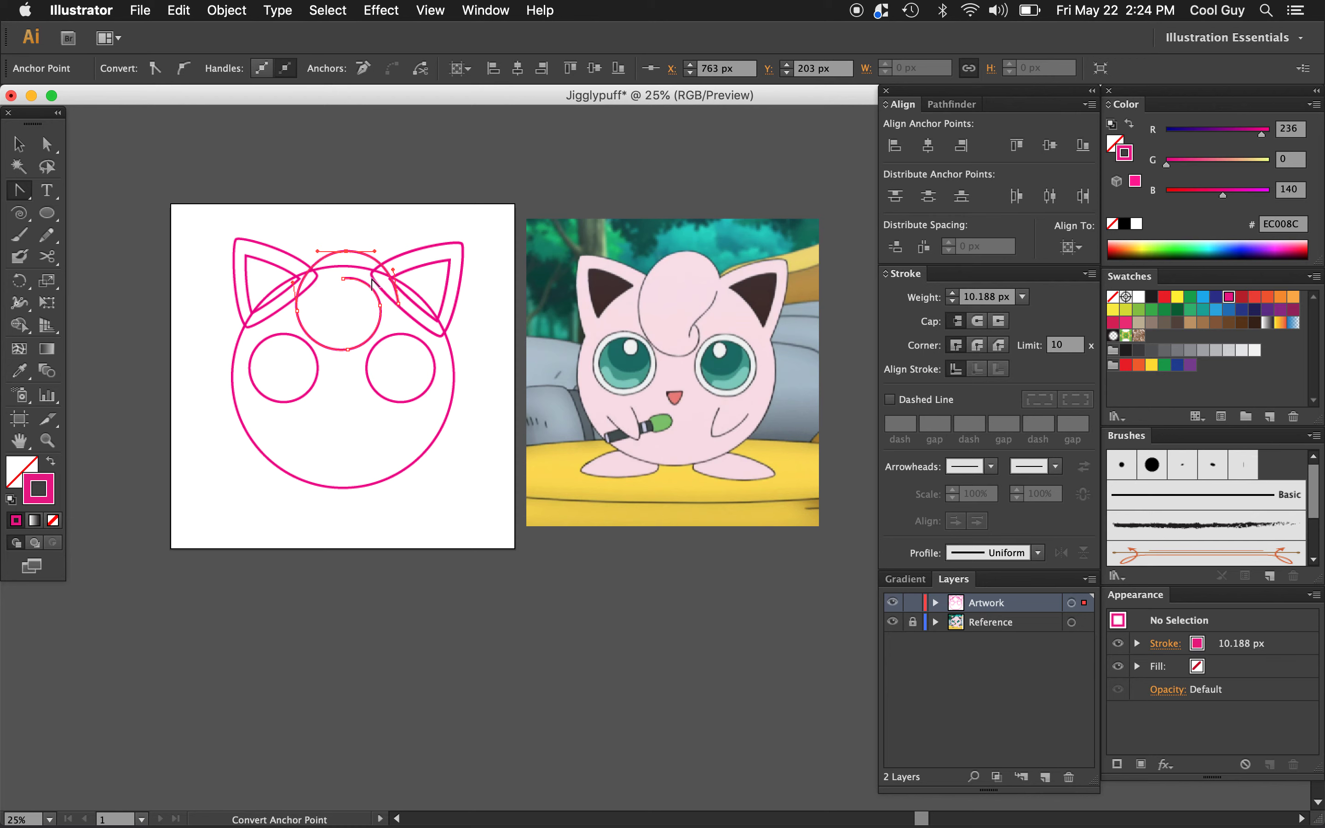
pyautogui.click(404, 224)
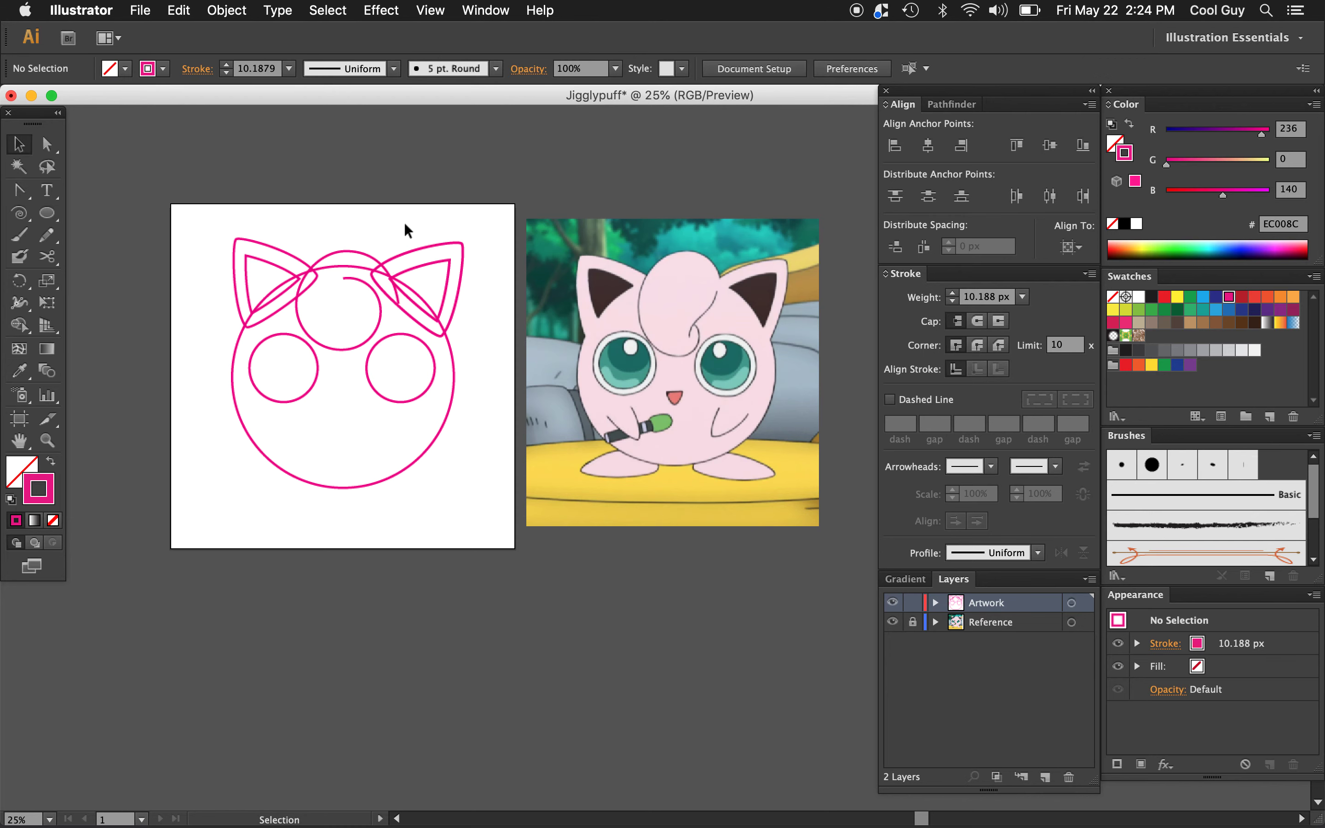
# Add extra anchor points along the upper-right part of the spiral's outer arc, and deselect it
pyautogui.click(386, 272)
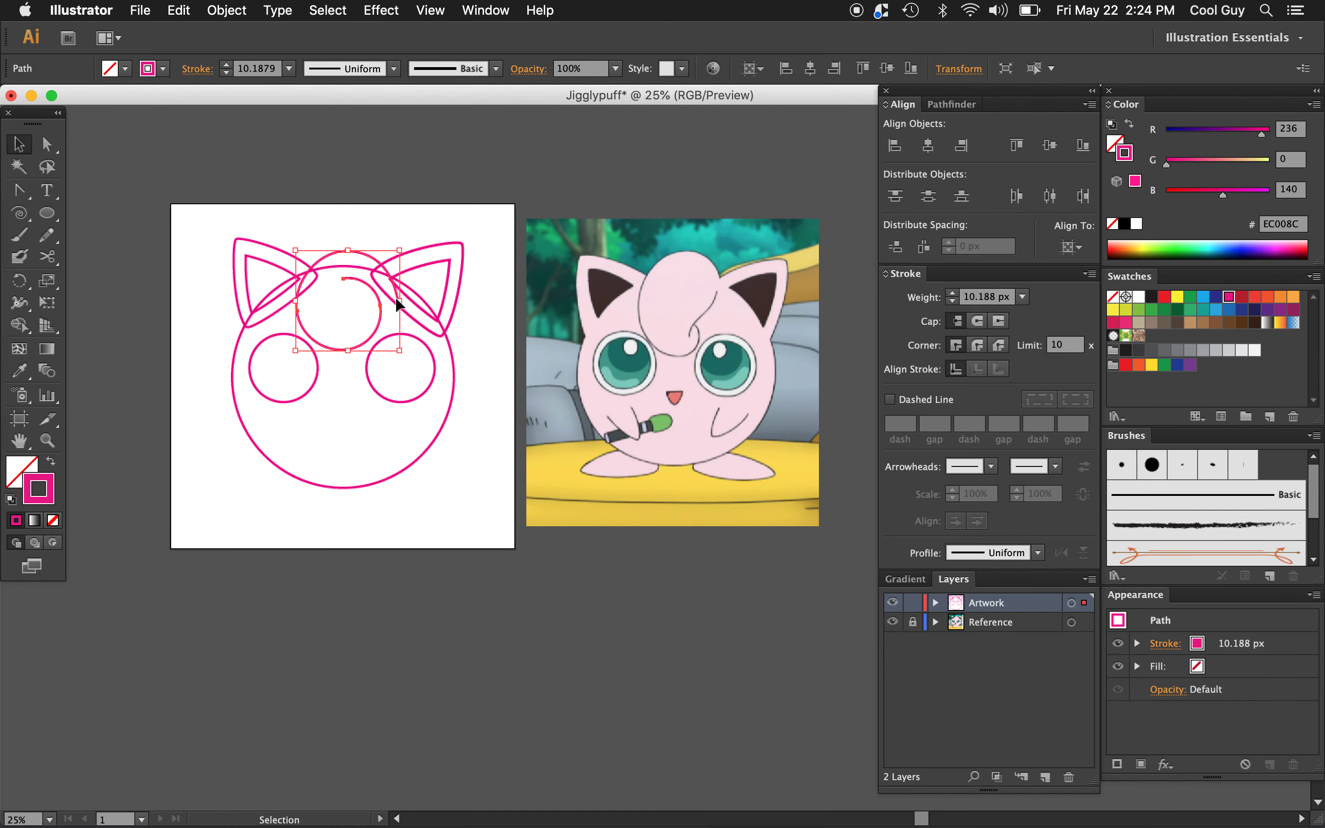
pyautogui.press('+')
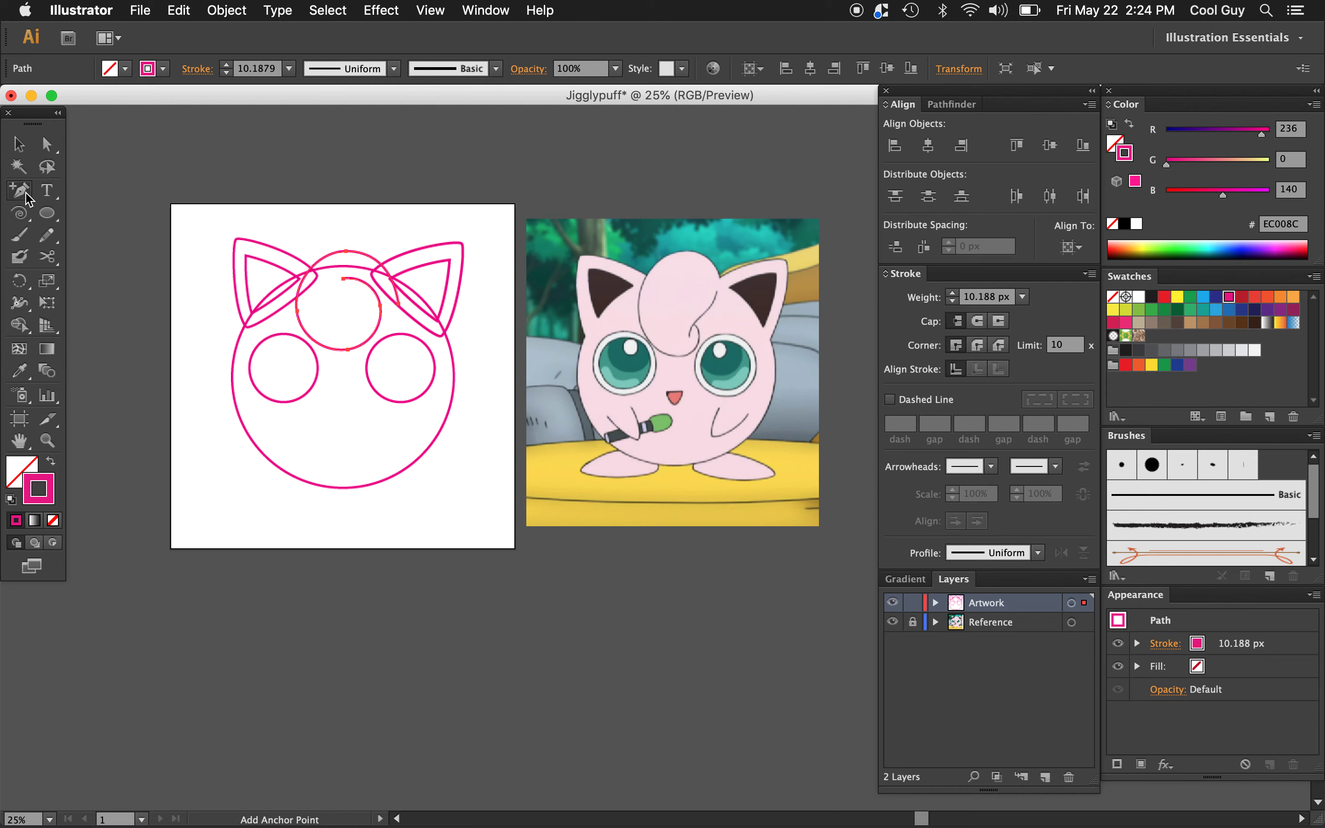
pyautogui.moveTo(26, 195); pyautogui.dragTo(91, 222)
pyautogui.click(387, 274)
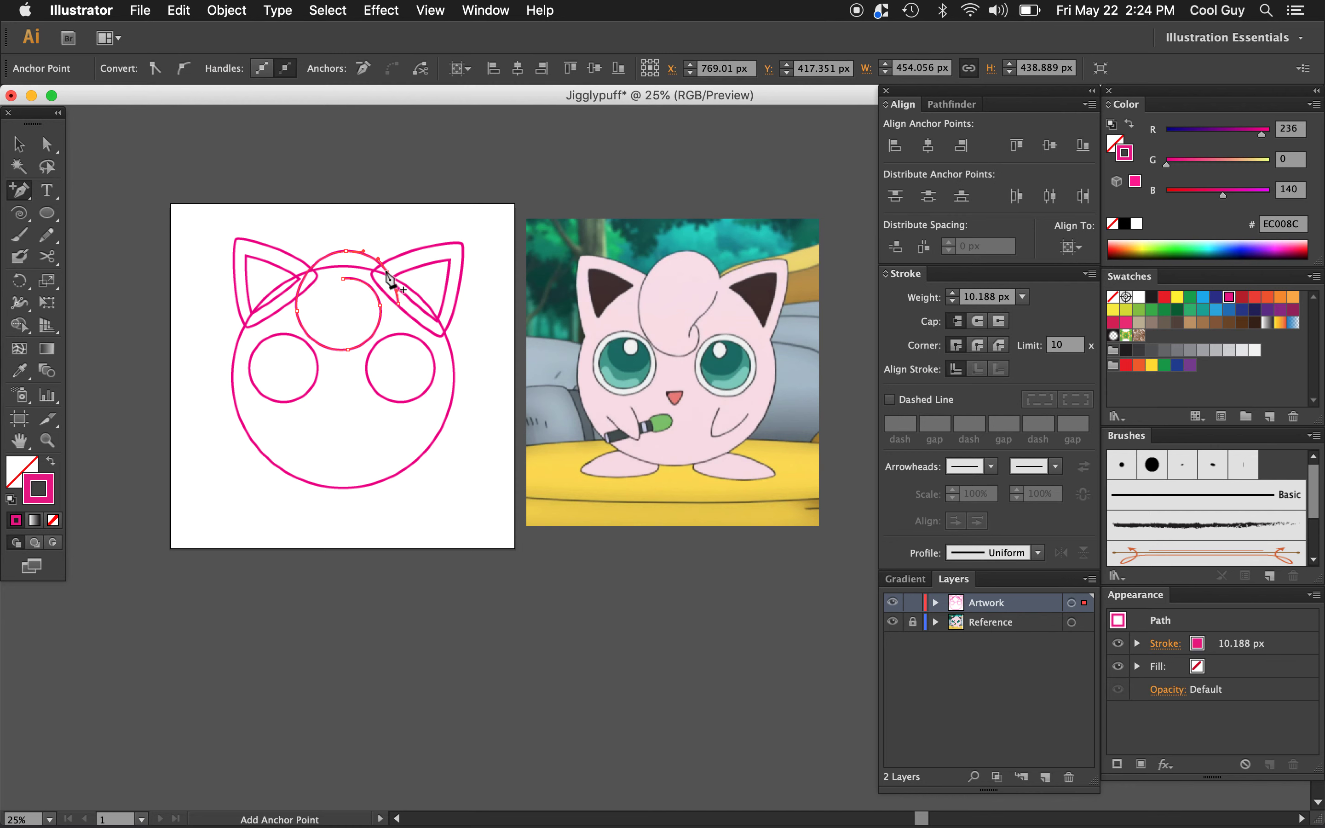
pyautogui.press('-')
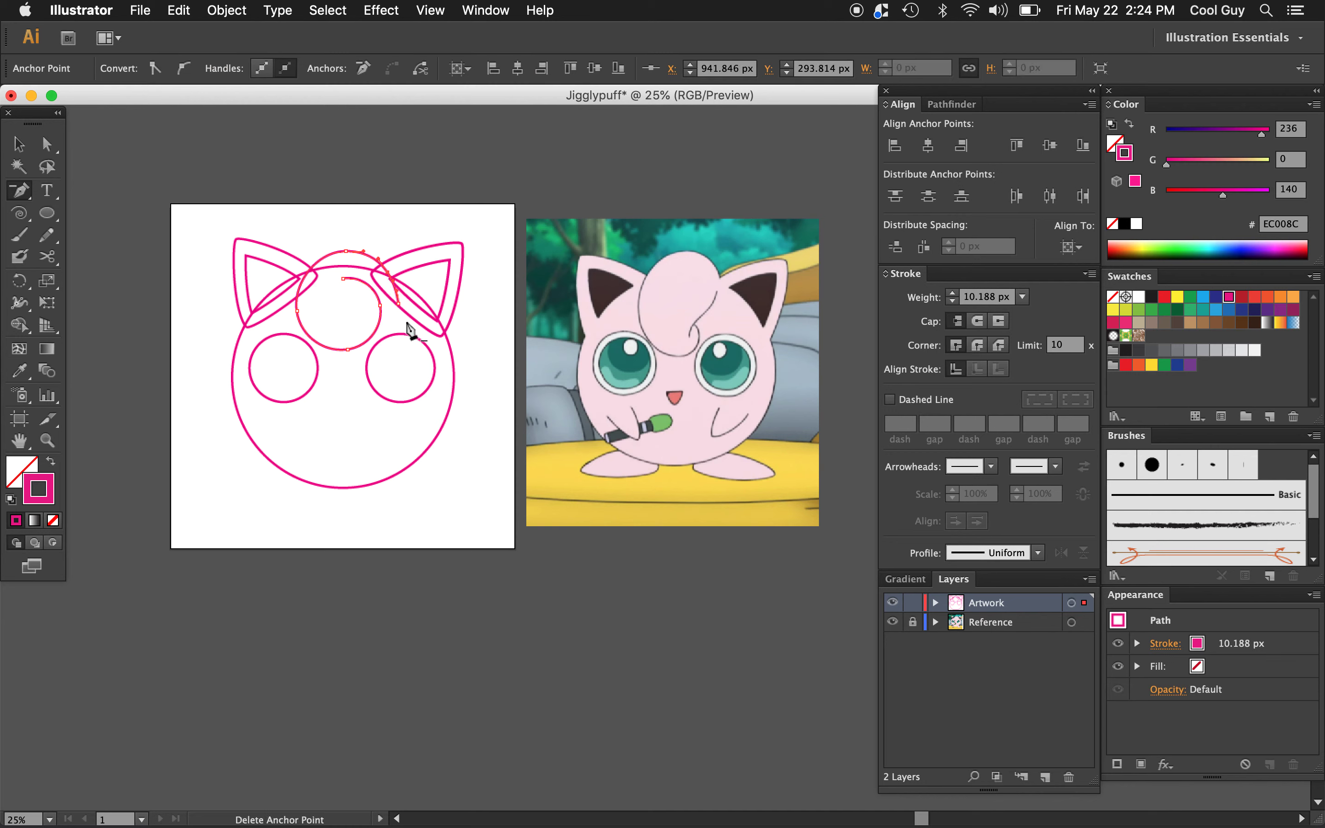
pyautogui.press('a')
pyautogui.click(385, 233)
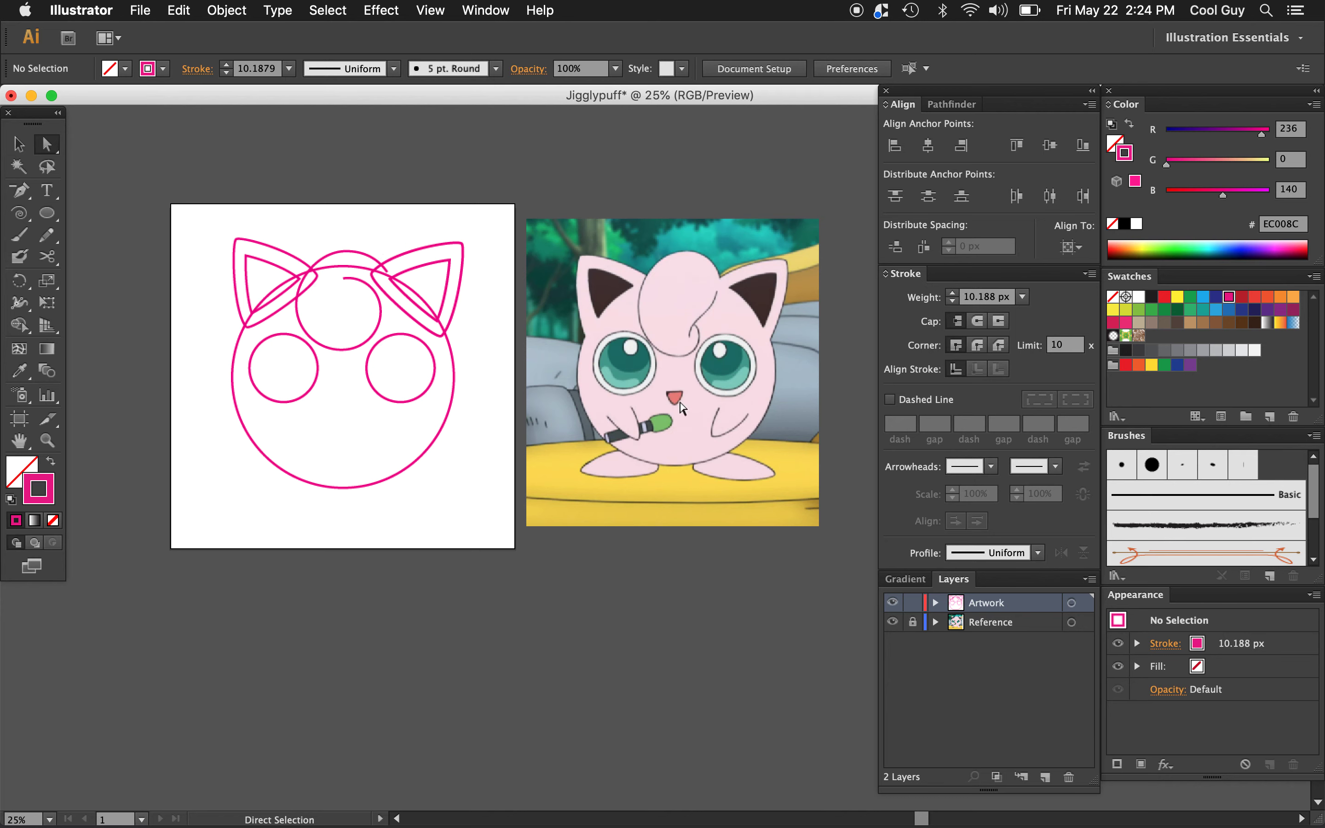
# Draw a small closed mouth with a straight top edge and a rounded bottom below and between the eyes, using the Pen tool
pyautogui.press('p')
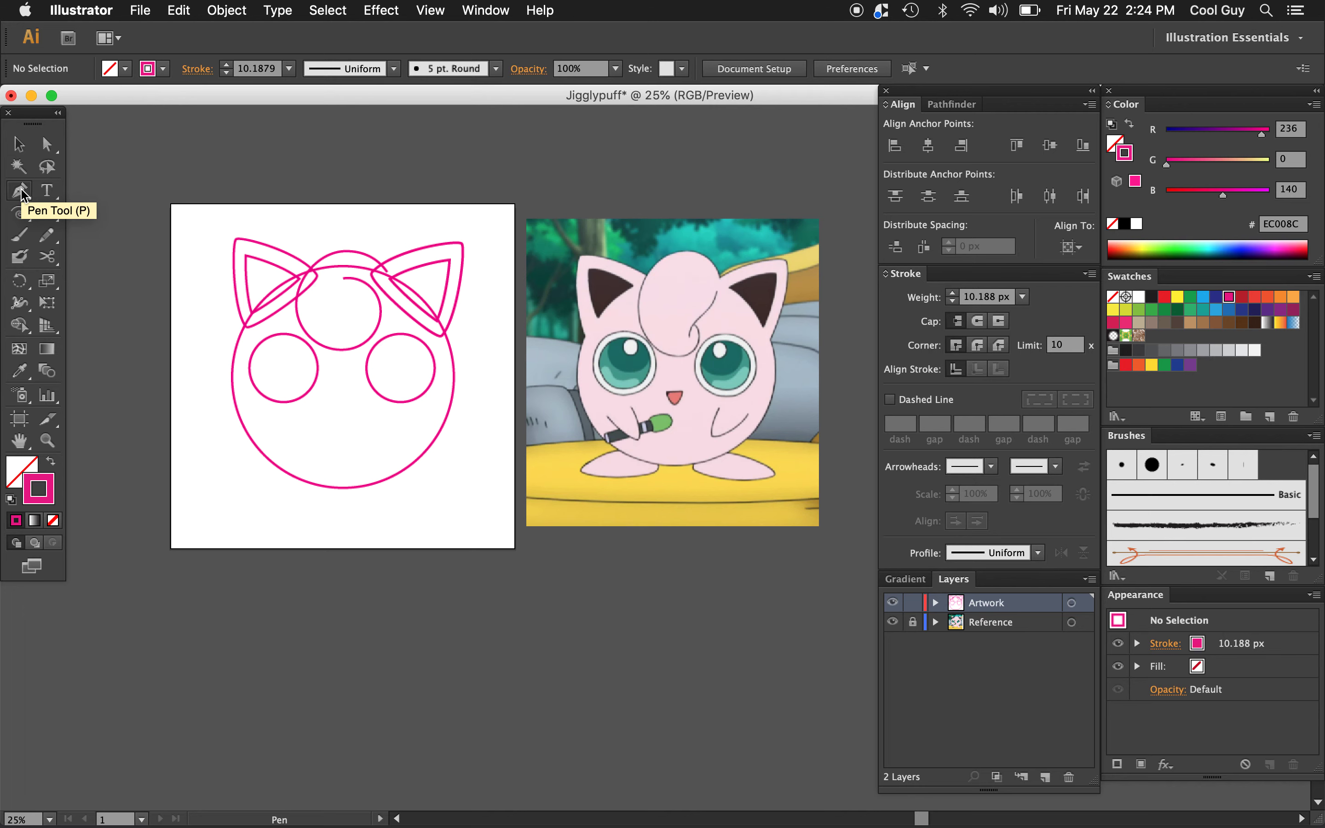
pyautogui.click(321, 408)
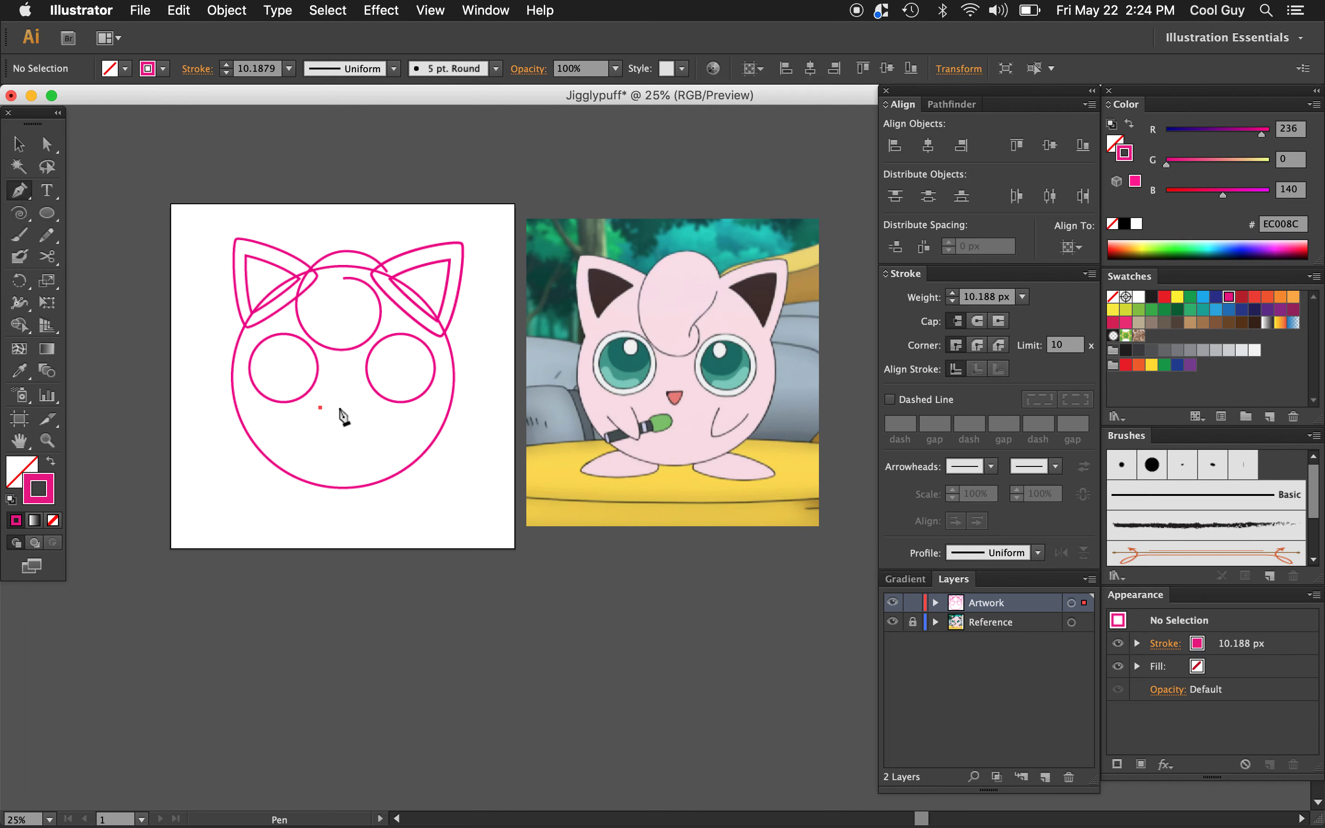
pyautogui.click(341, 408)
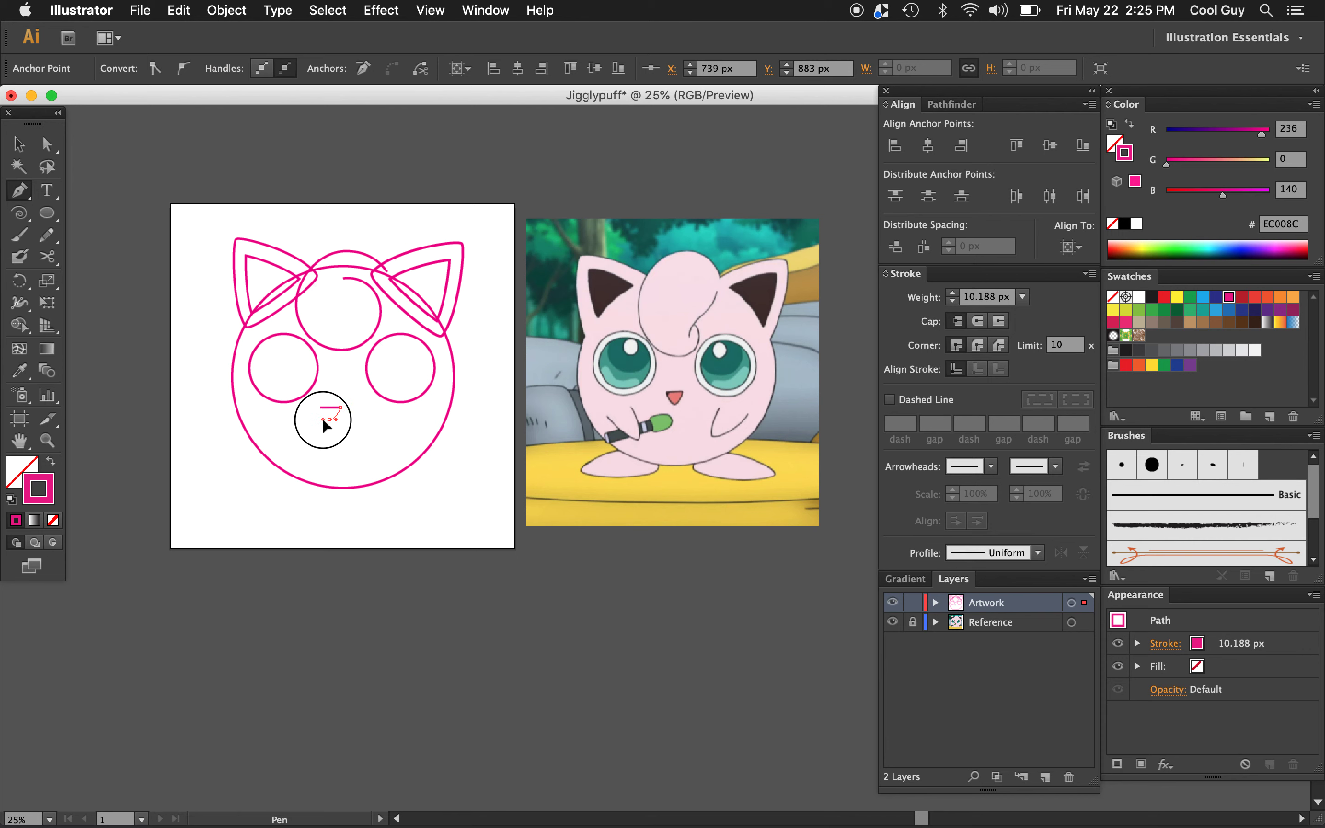
pyautogui.moveTo(322, 417); pyautogui.dragTo(320, 420)
pyautogui.click(321, 411)
pyautogui.press('v')
pyautogui.click(370, 447)
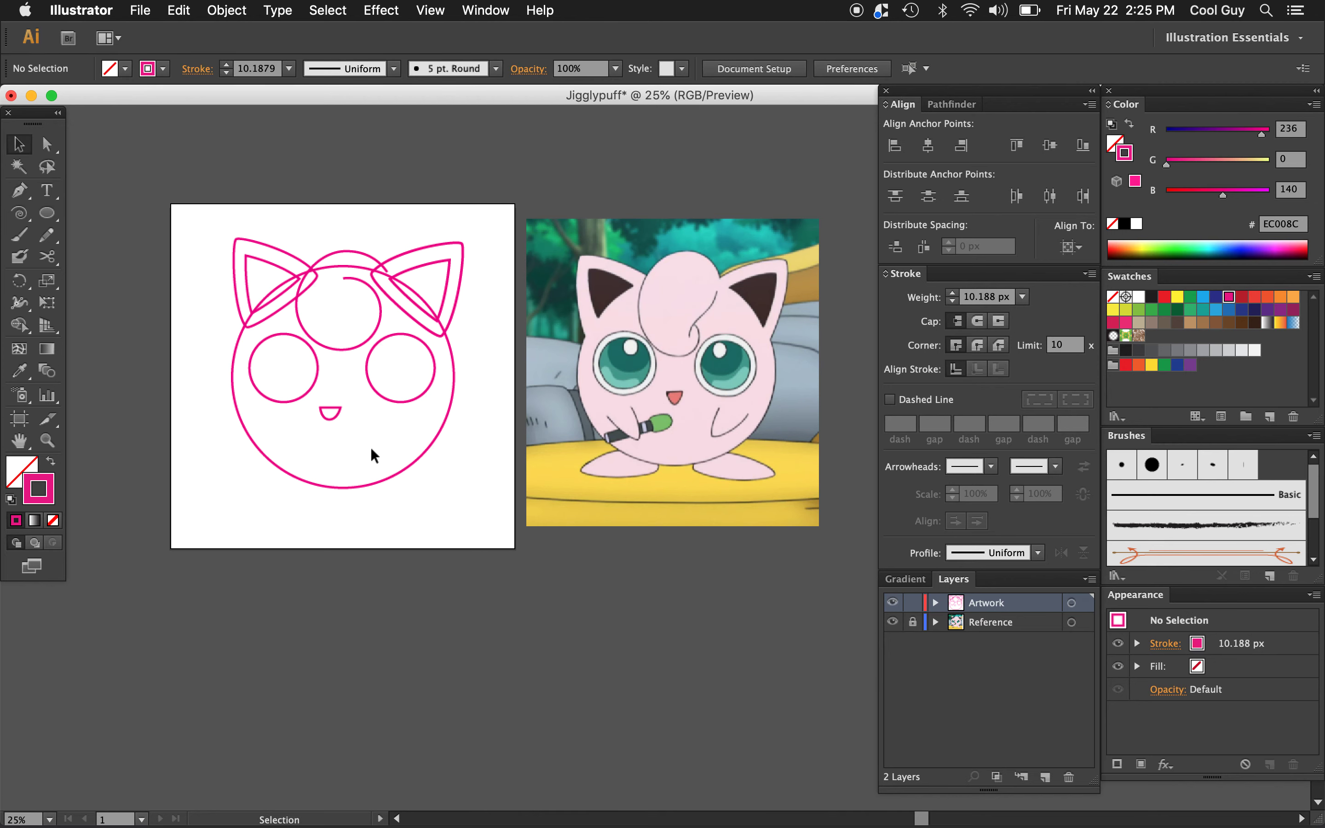
# Move the mouth slightly right and up so it sits centred between the eyes, and deselect it
pyautogui.press('a')
pyautogui.click(330, 419)
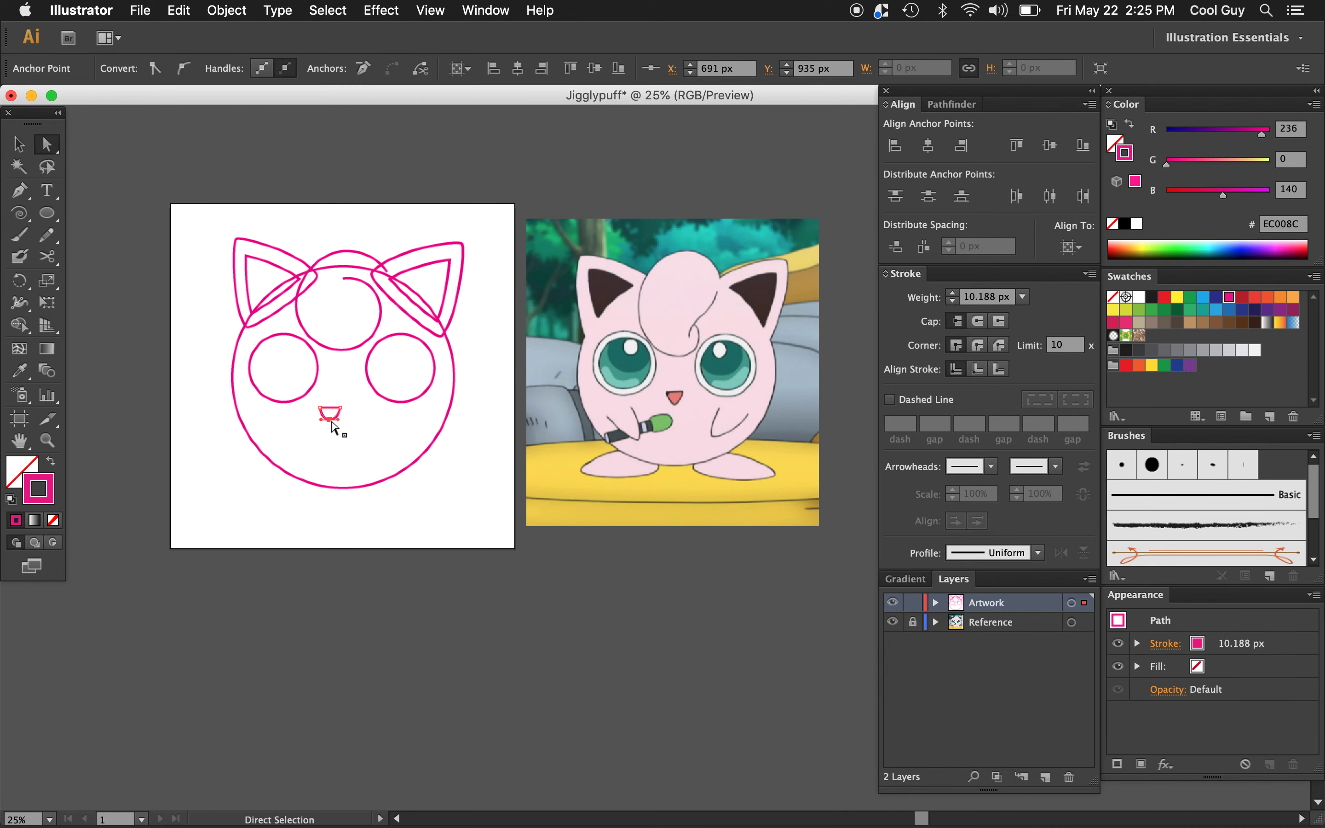
pyautogui.click(374, 432)
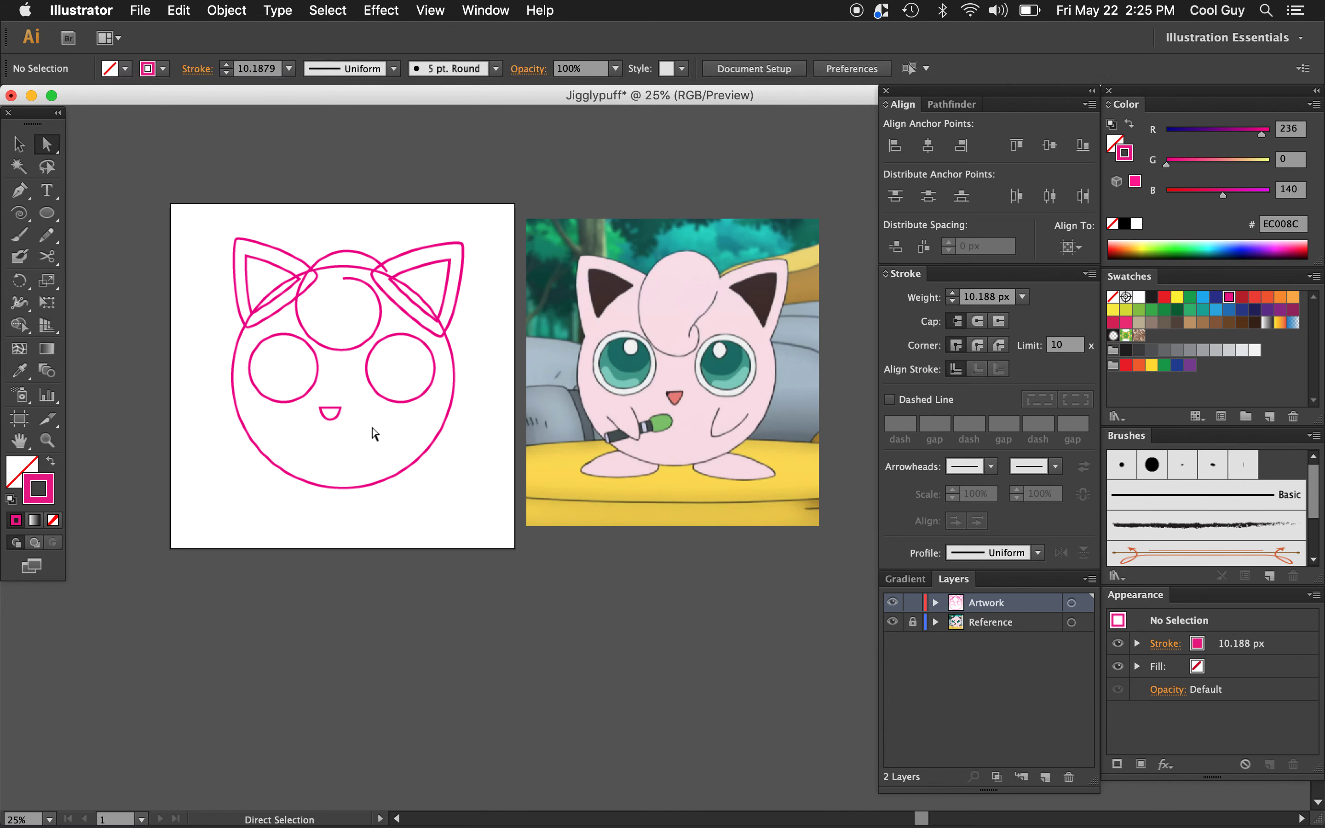
pyautogui.press('v')
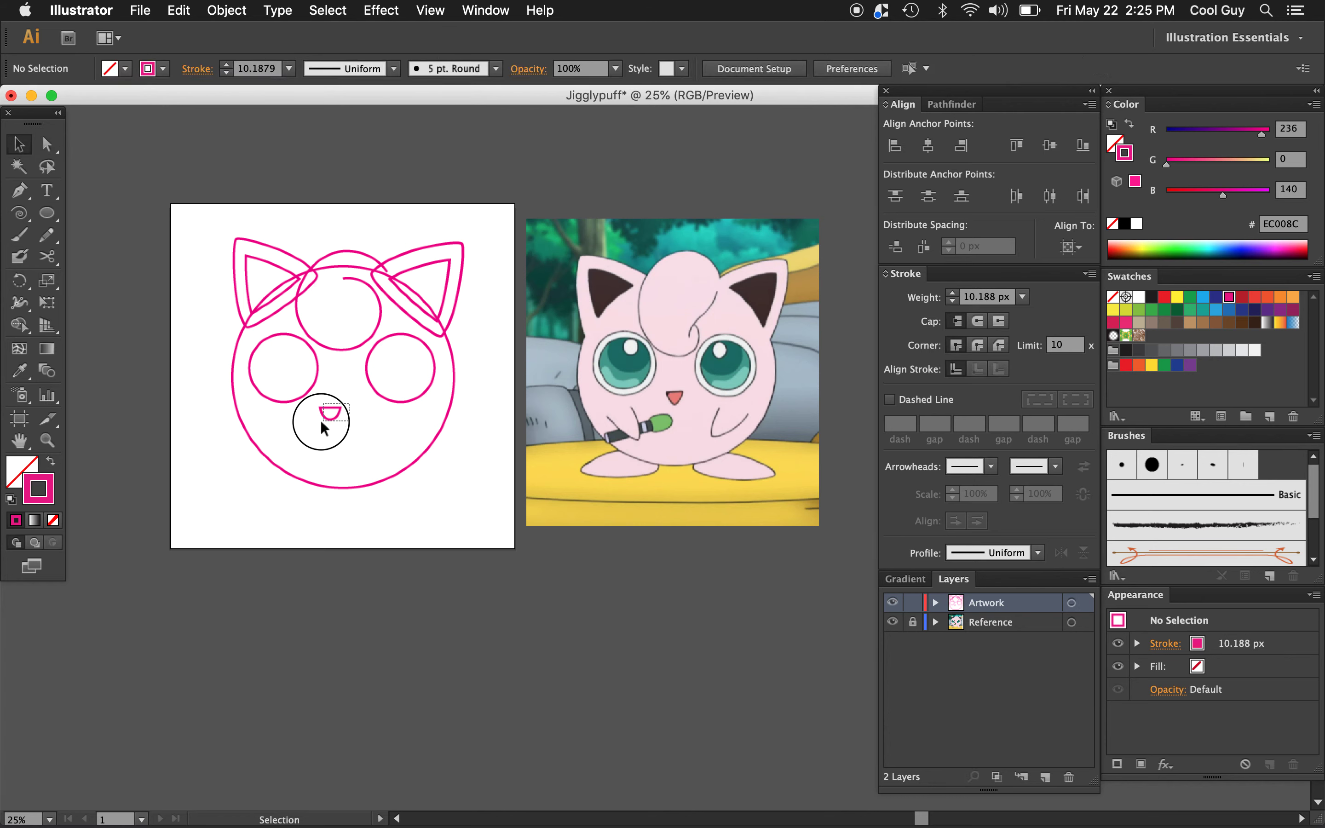
pyautogui.click(321, 420)
pyautogui.moveTo(320, 423); pyautogui.dragTo(320, 425)
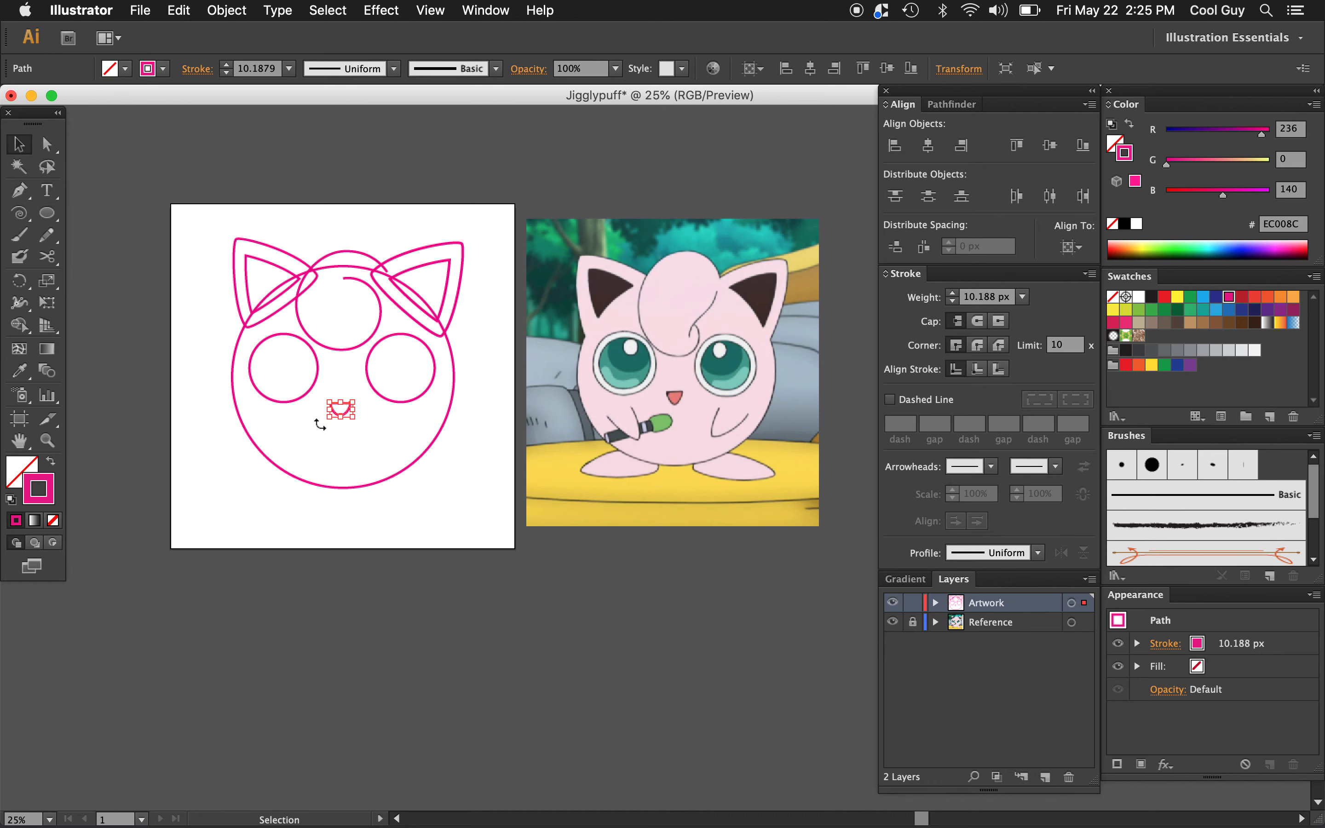
pyautogui.click(362, 443)
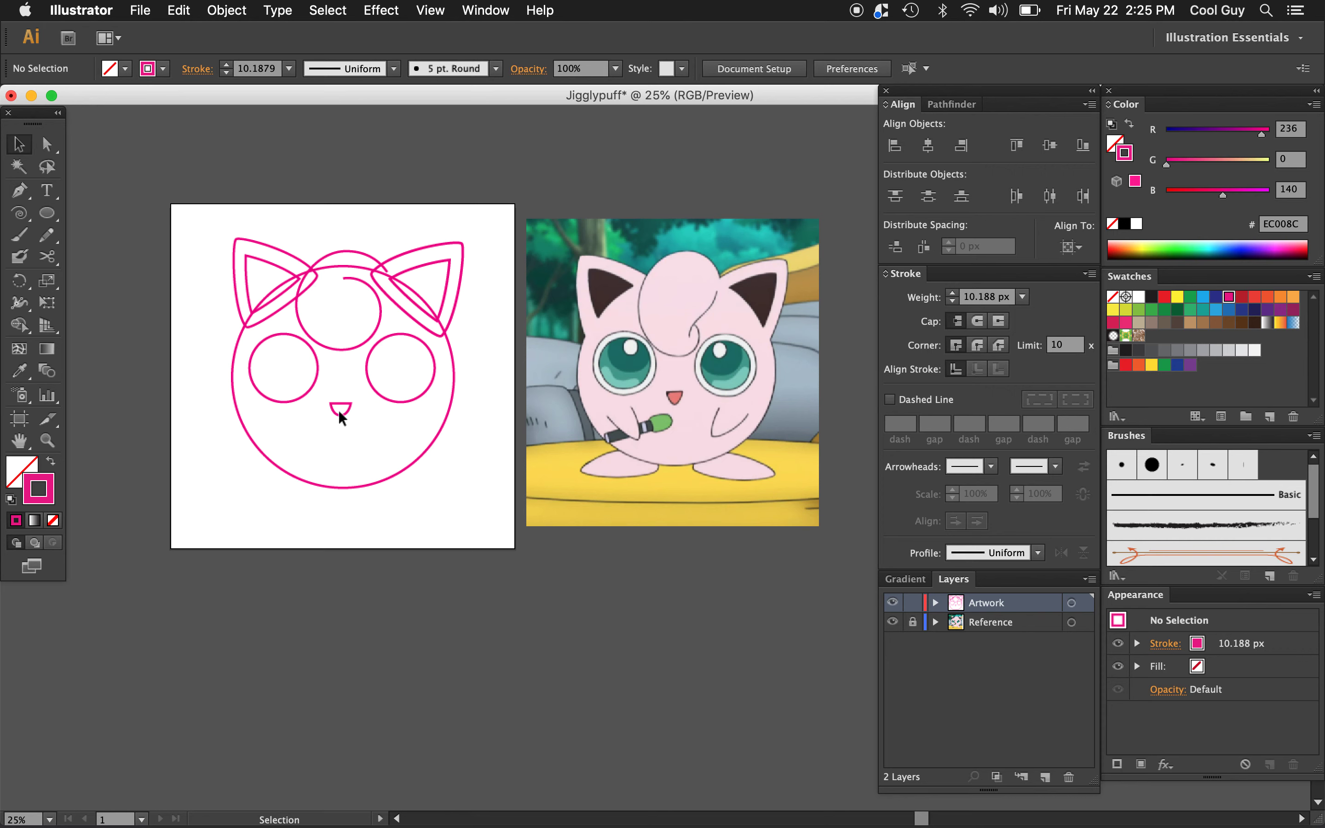
# Try drawing a curved sideways arm with the Pen tool below the right eye, and delete it
pyautogui.press('p')
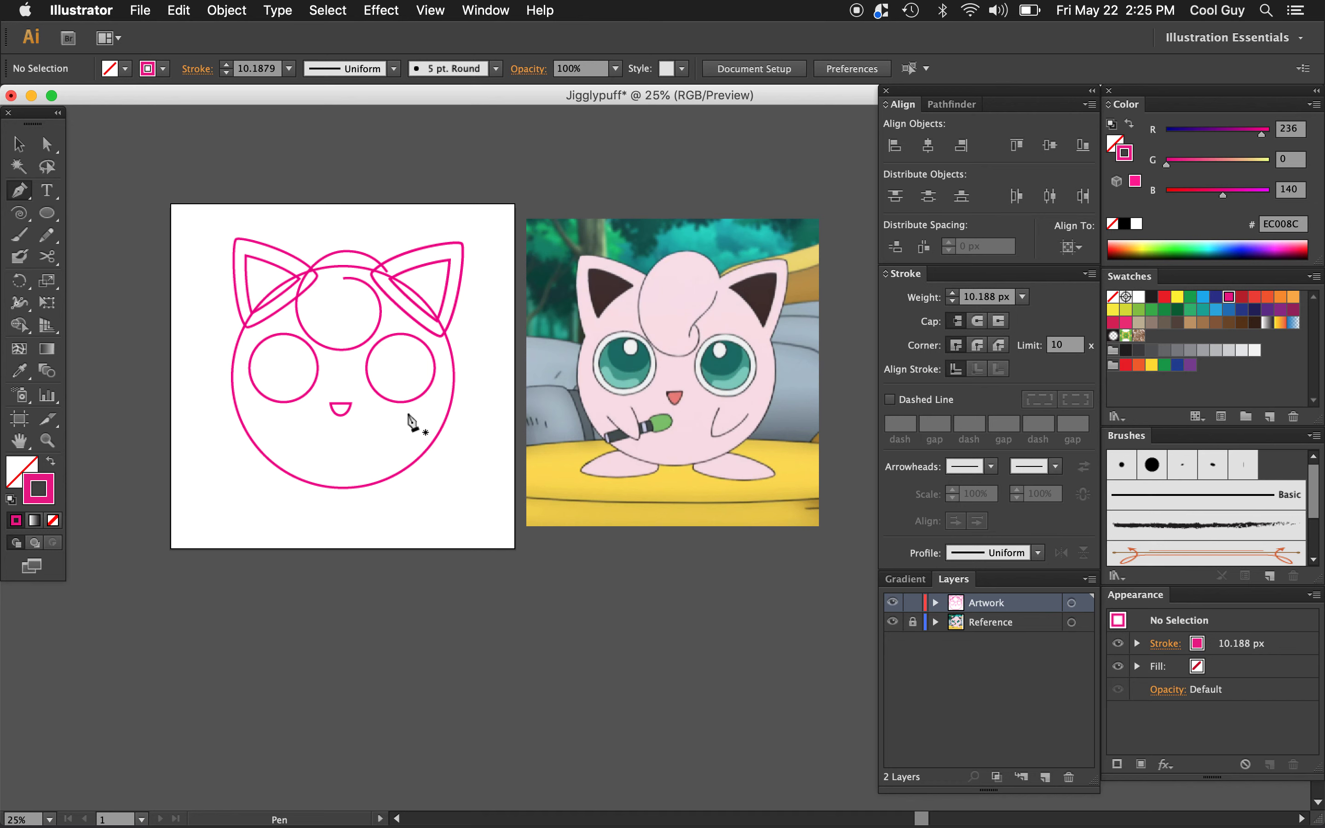
pyautogui.moveTo(400, 415); pyautogui.dragTo(400, 415)
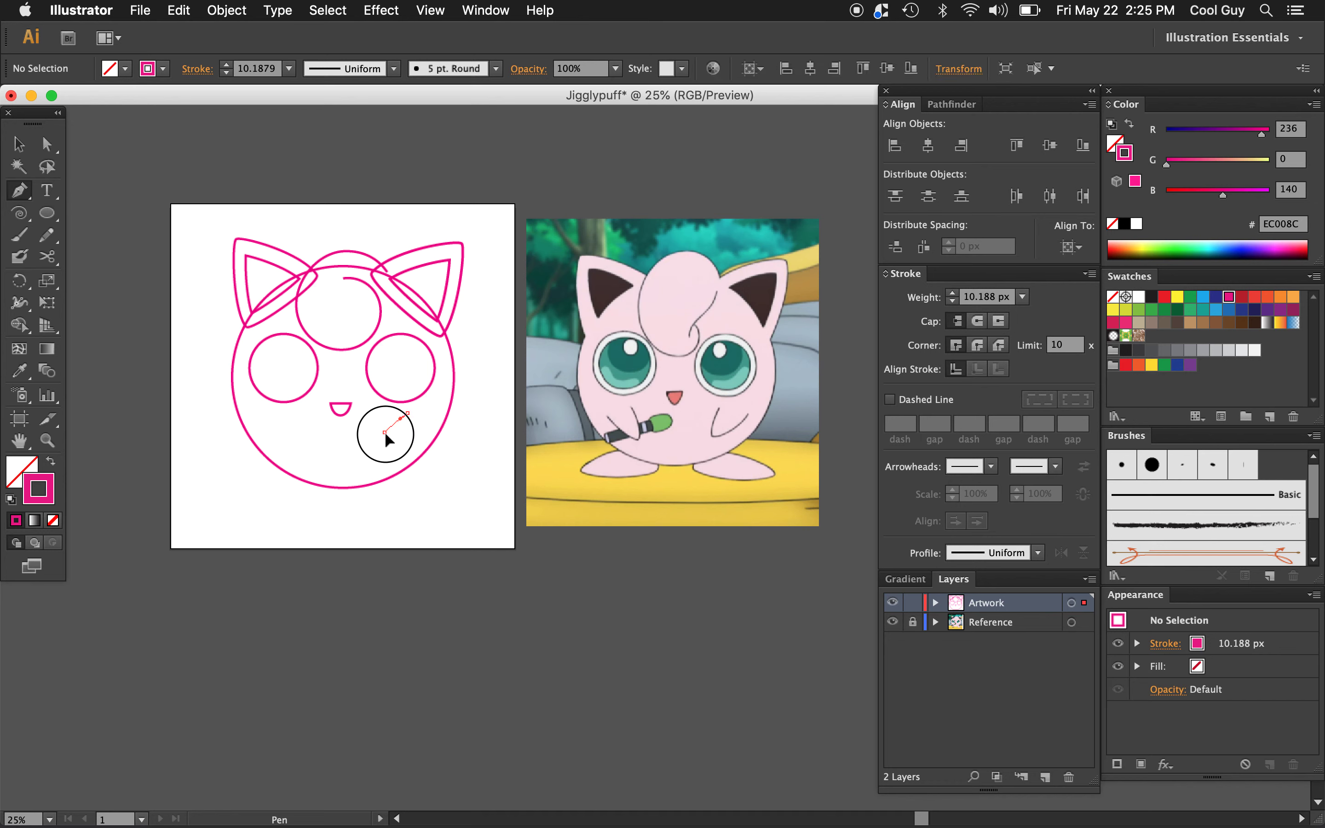
pyautogui.moveTo(389, 439); pyautogui.dragTo(389, 439)
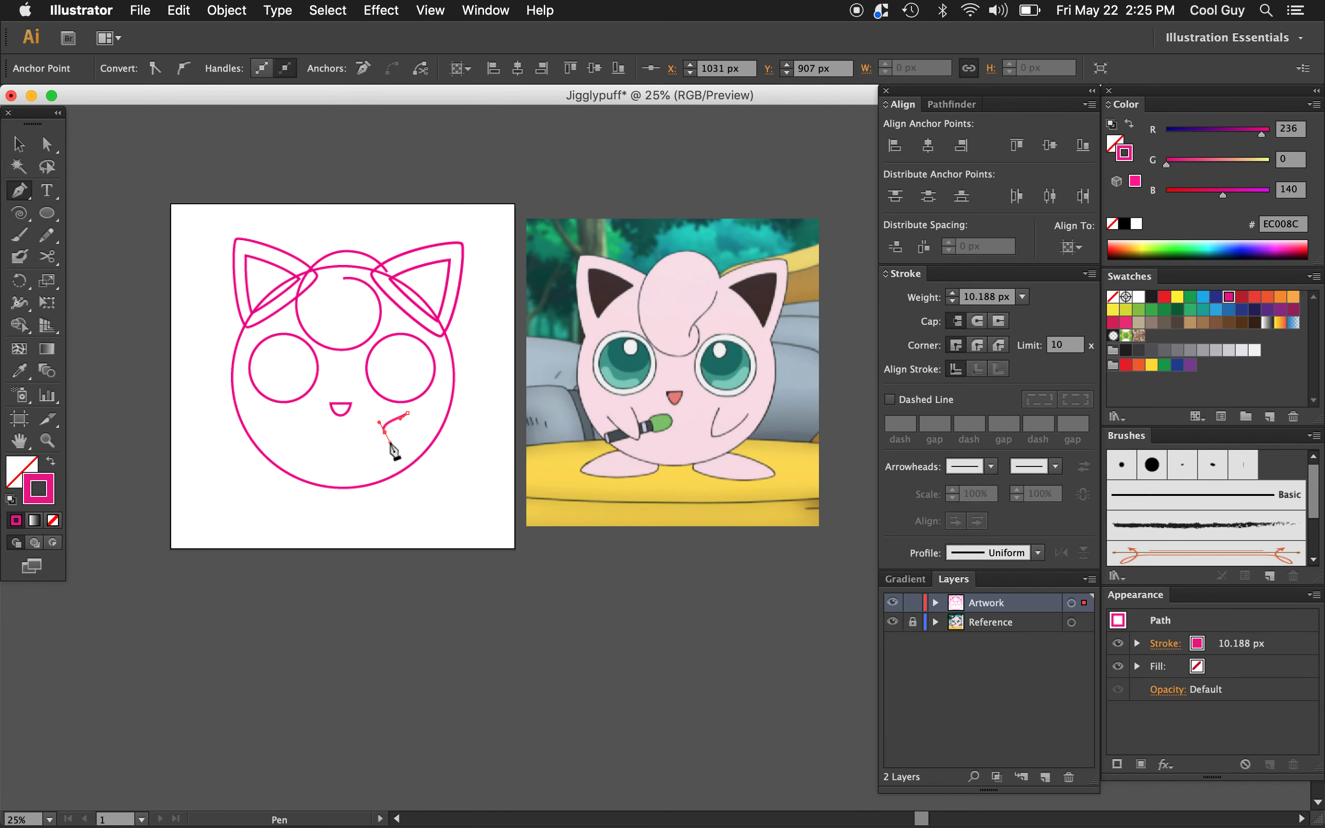
pyautogui.moveTo(420, 429); pyautogui.dragTo(431, 431)
pyautogui.press('v')
pyautogui.click(343, 462)
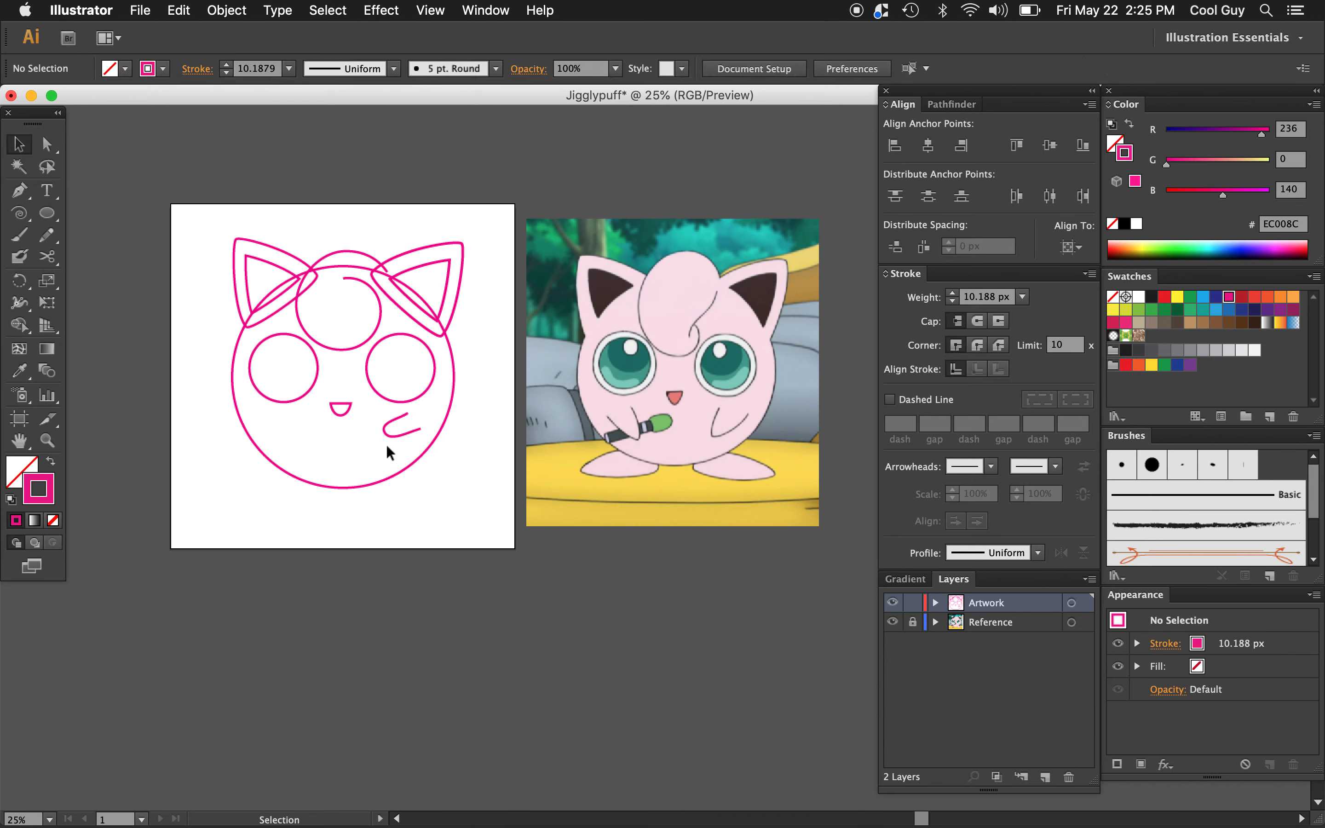
pyautogui.click(402, 431)
pyautogui.press('Delete')
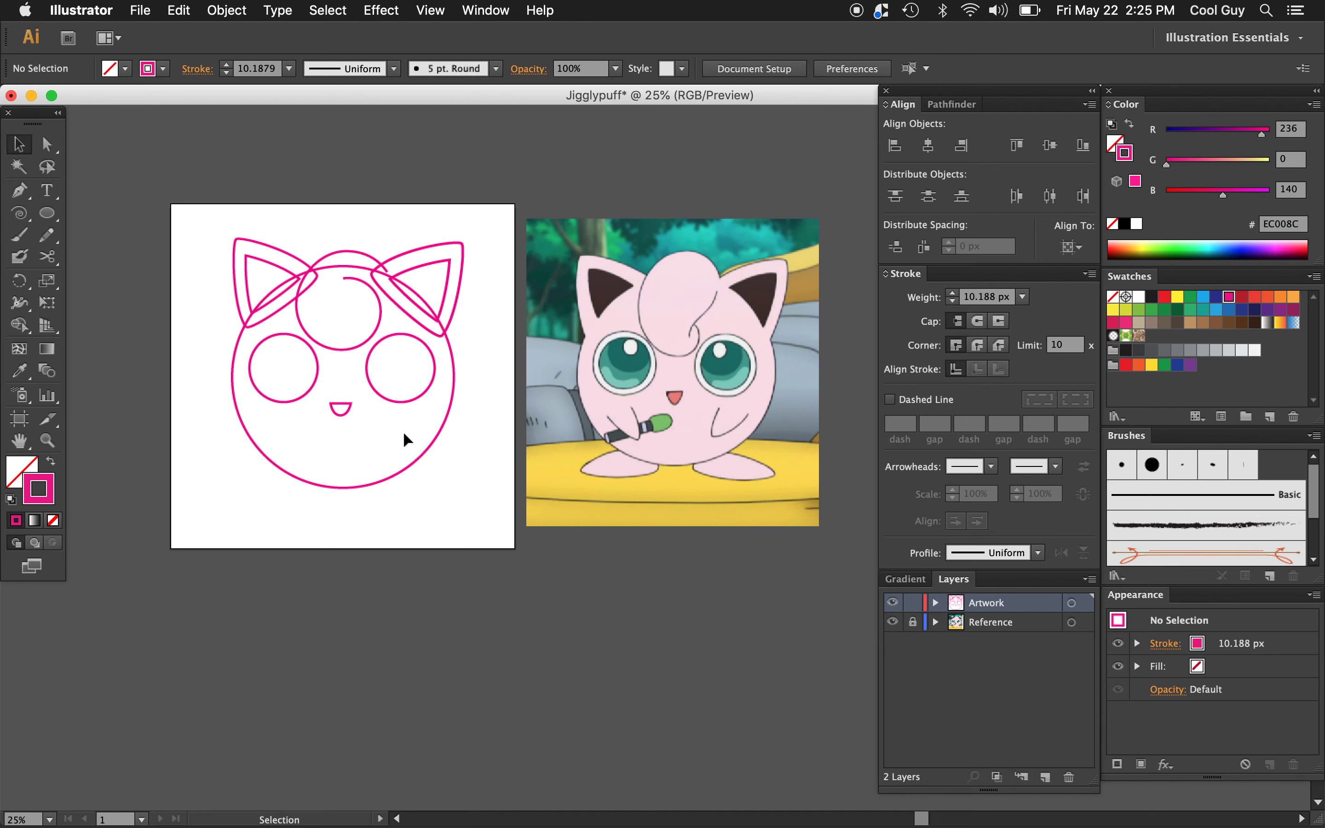
# Draw an open V-shaped arm with three anchor points below the right eye, and bend both sides outward into curves
pyautogui.press('p')
pyautogui.click(376, 414)
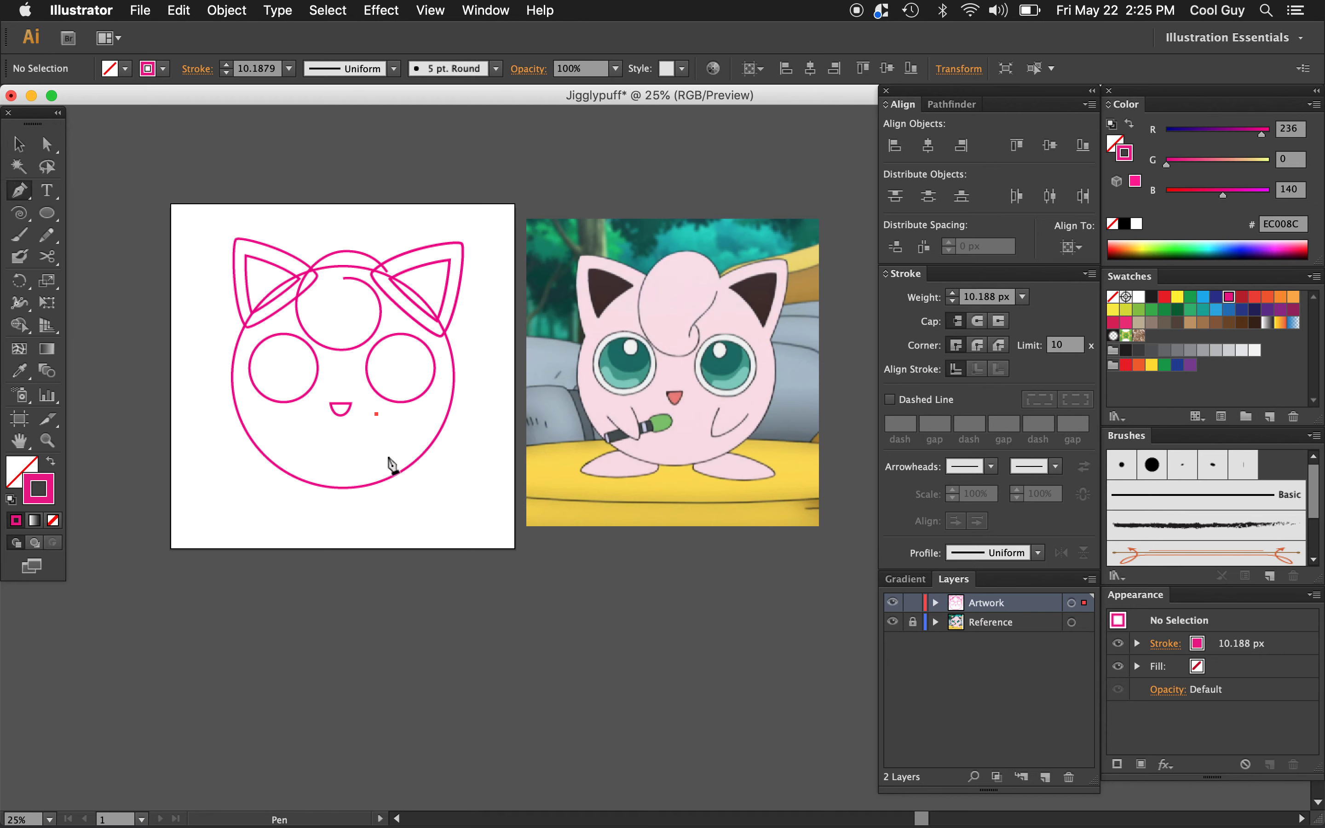
pyautogui.click(399, 448)
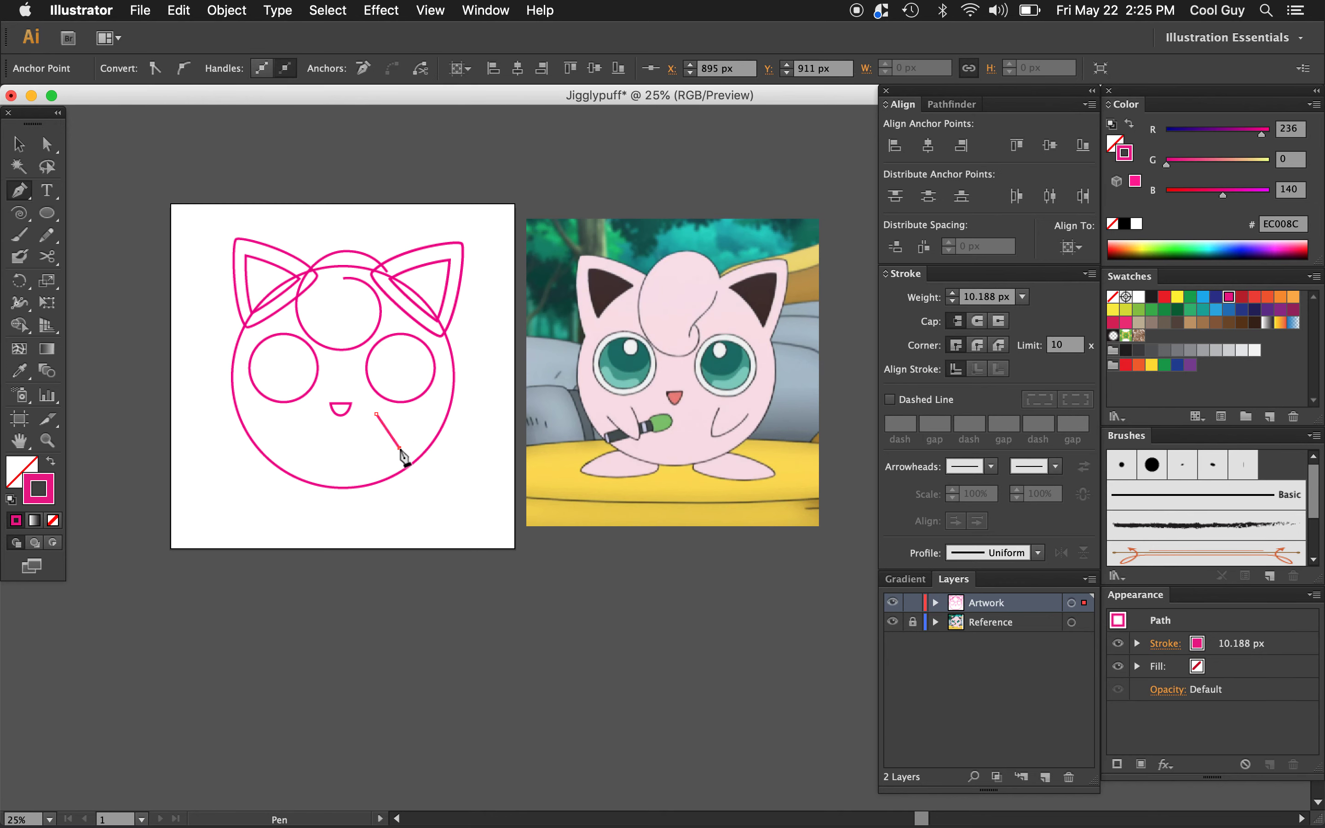
pyautogui.click(414, 411)
pyautogui.hotkey('shift', 'c')
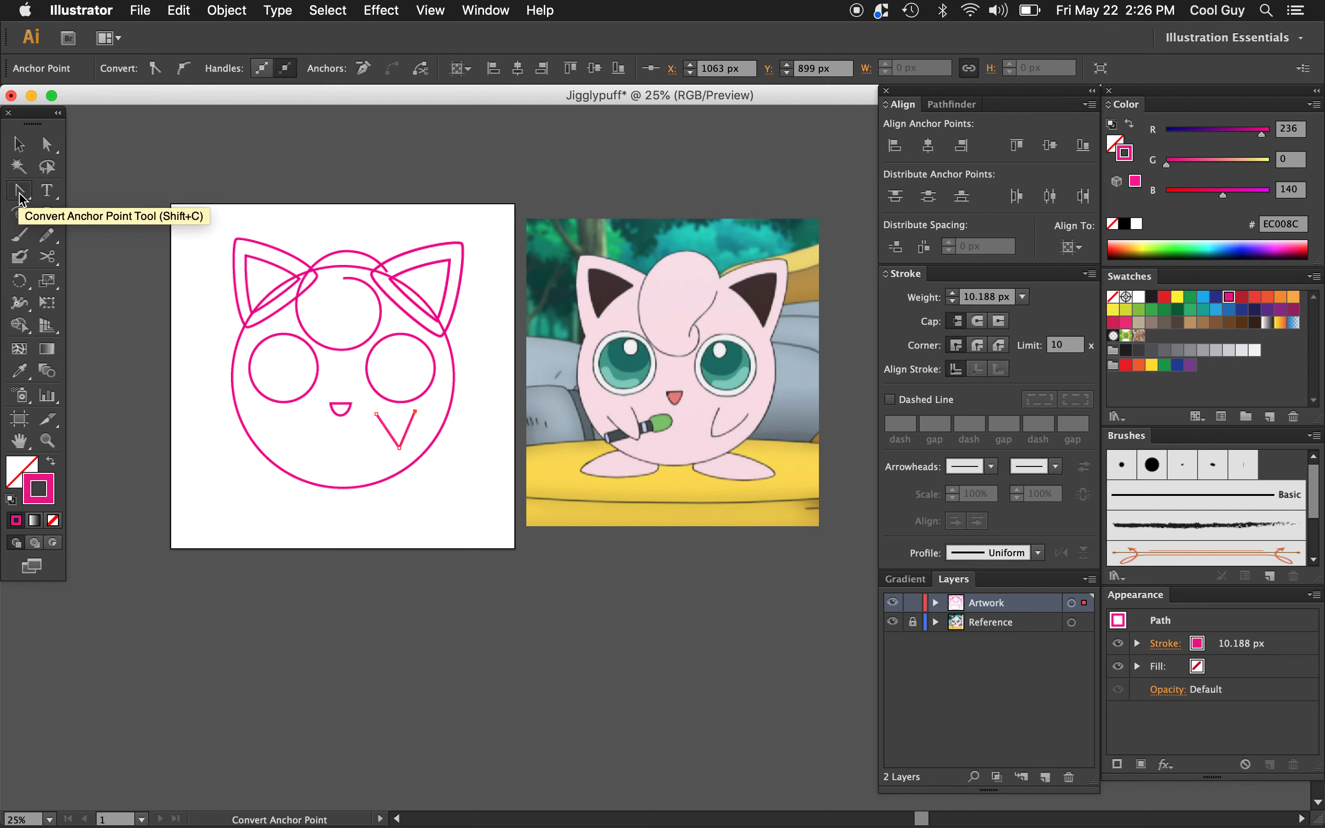
pyautogui.moveTo(399, 449); pyautogui.dragTo(375, 430)
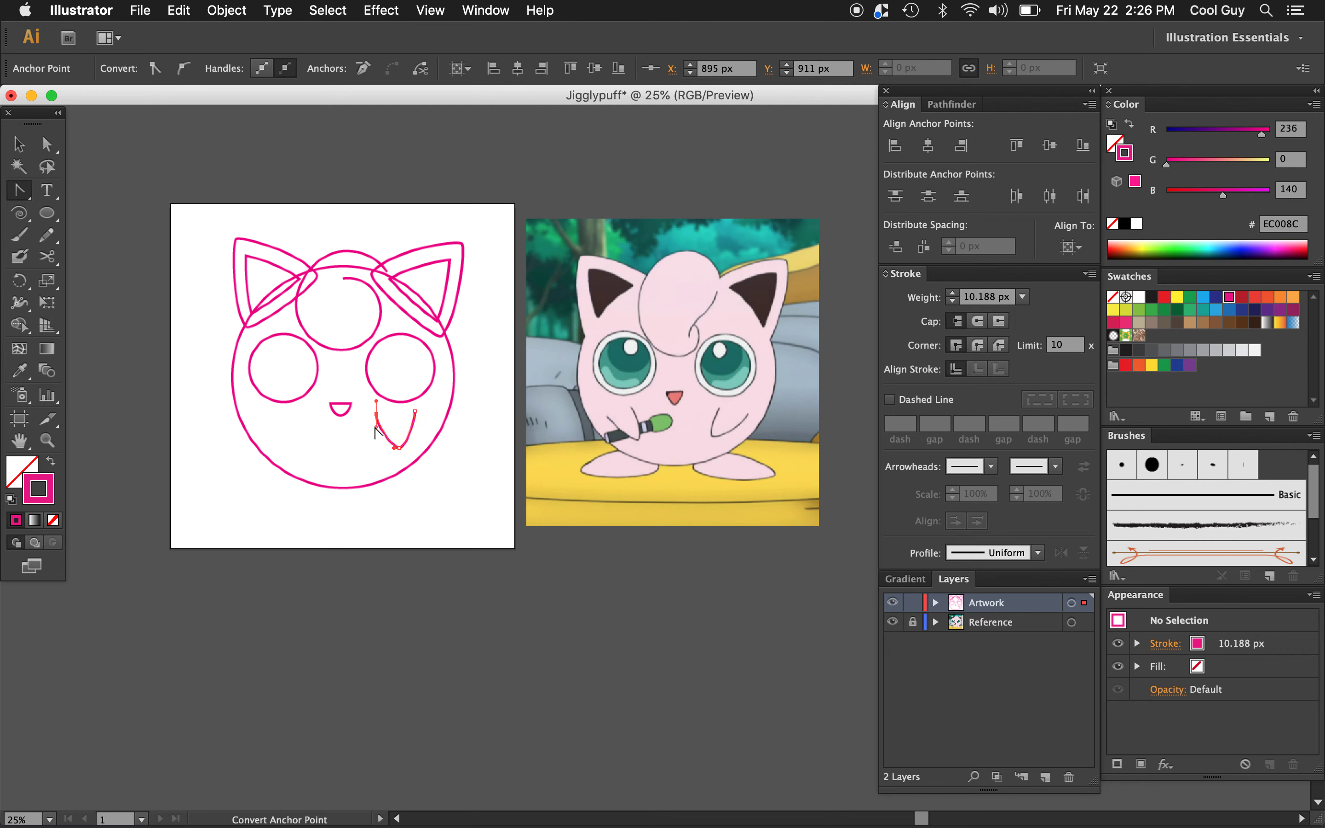
# Narrow the arm outline by scaling in its left side toward the body's right edge, and deselect it
pyautogui.press('v')
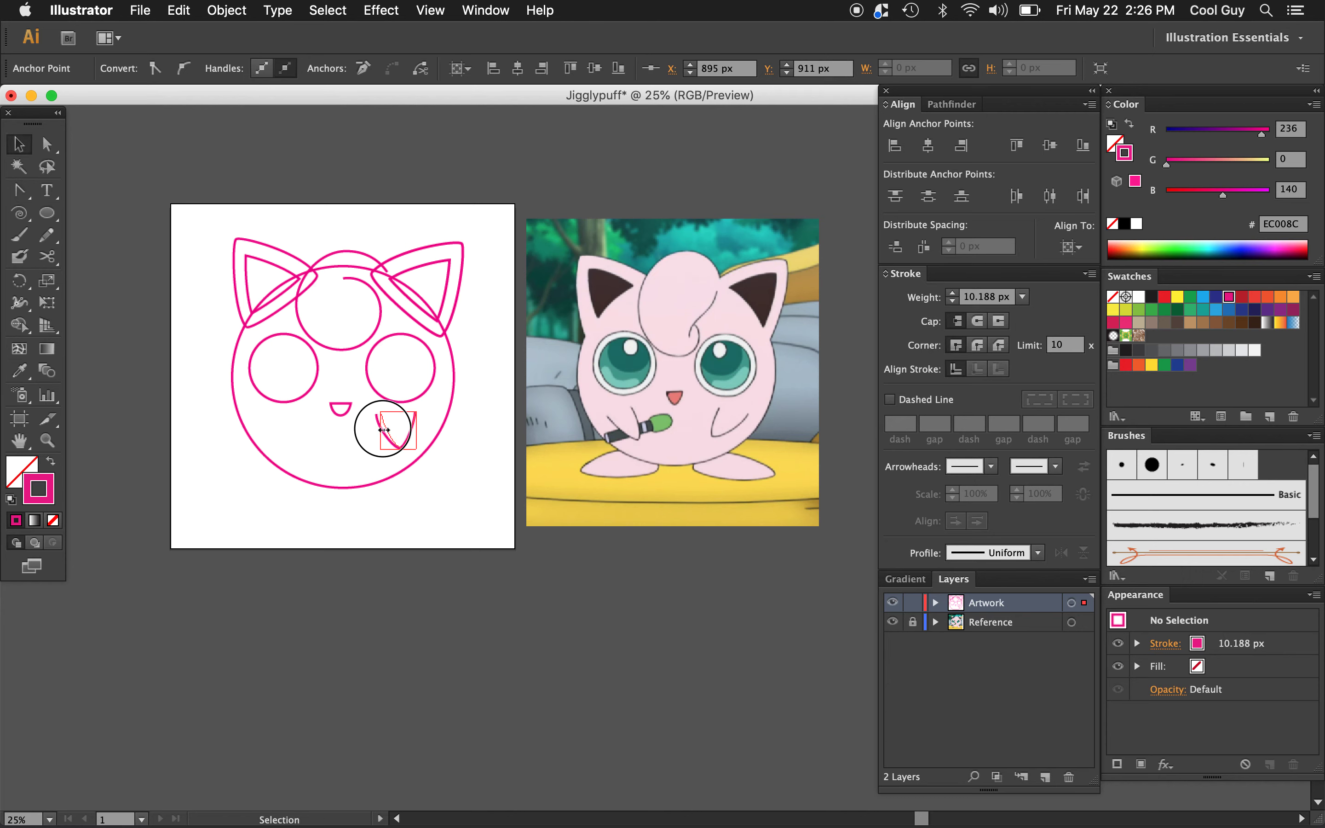
pyautogui.click(384, 430)
pyautogui.click(477, 446)
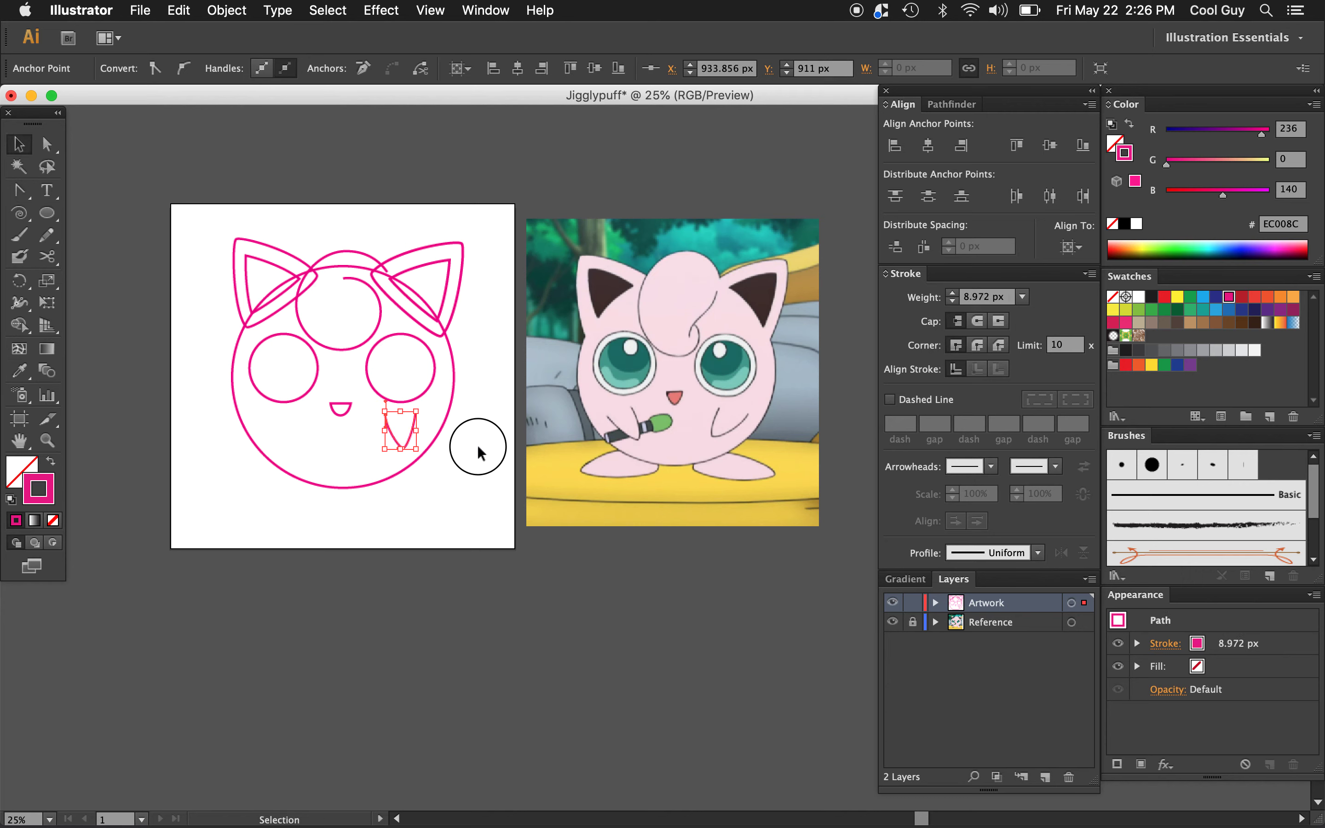
# Rotate the arm outline so its tip points down and outward, move it onto the body's lower right edge, and deselect it
pyautogui.click(414, 425)
pyautogui.moveTo(424, 408); pyautogui.dragTo(440, 424)
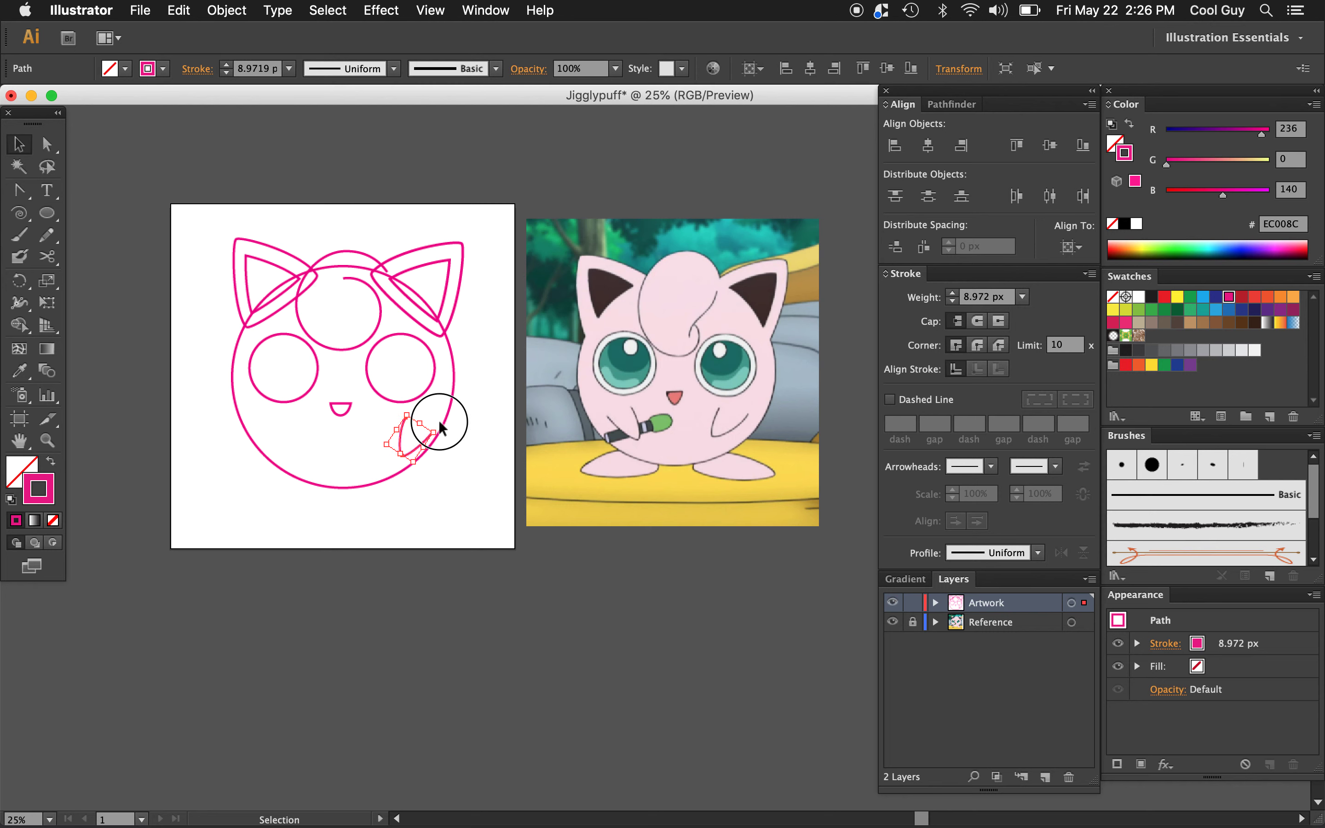
pyautogui.click(438, 419)
pyautogui.click(404, 423)
pyautogui.moveTo(421, 469); pyautogui.dragTo(452, 458)
pyautogui.hotkey('shift', 'Down')
pyautogui.hotkey('shift', 'Down')
pyautogui.hotkey('shift', 'Right')
pyautogui.hotkey('shift', 'Right')
pyautogui.hotkey('shift', 'Right')
pyautogui.hotkey('shift', 'Right')
pyautogui.click(492, 460)
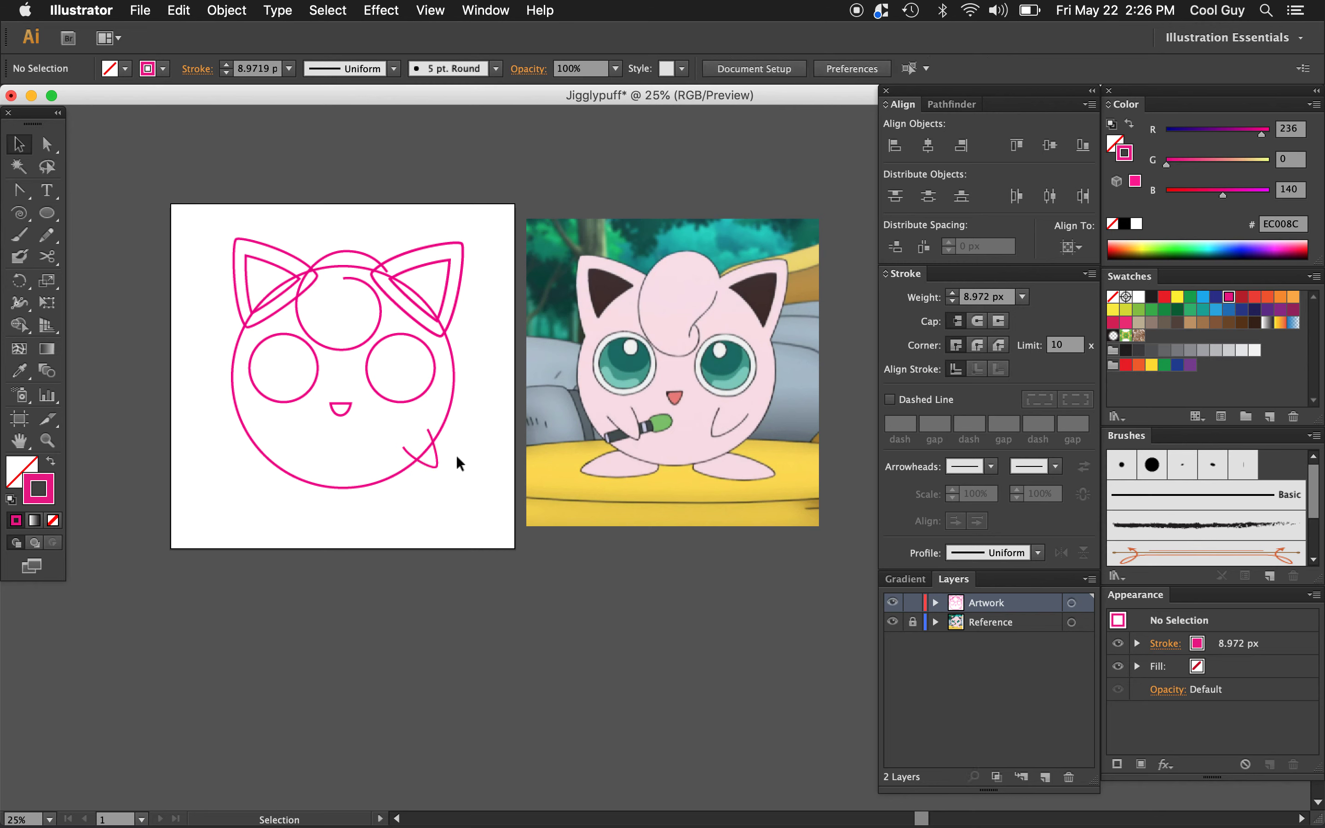
# Add a copy of the arm turned to point left, and move it across to the lower left side of the body
pyautogui.click(436, 457)
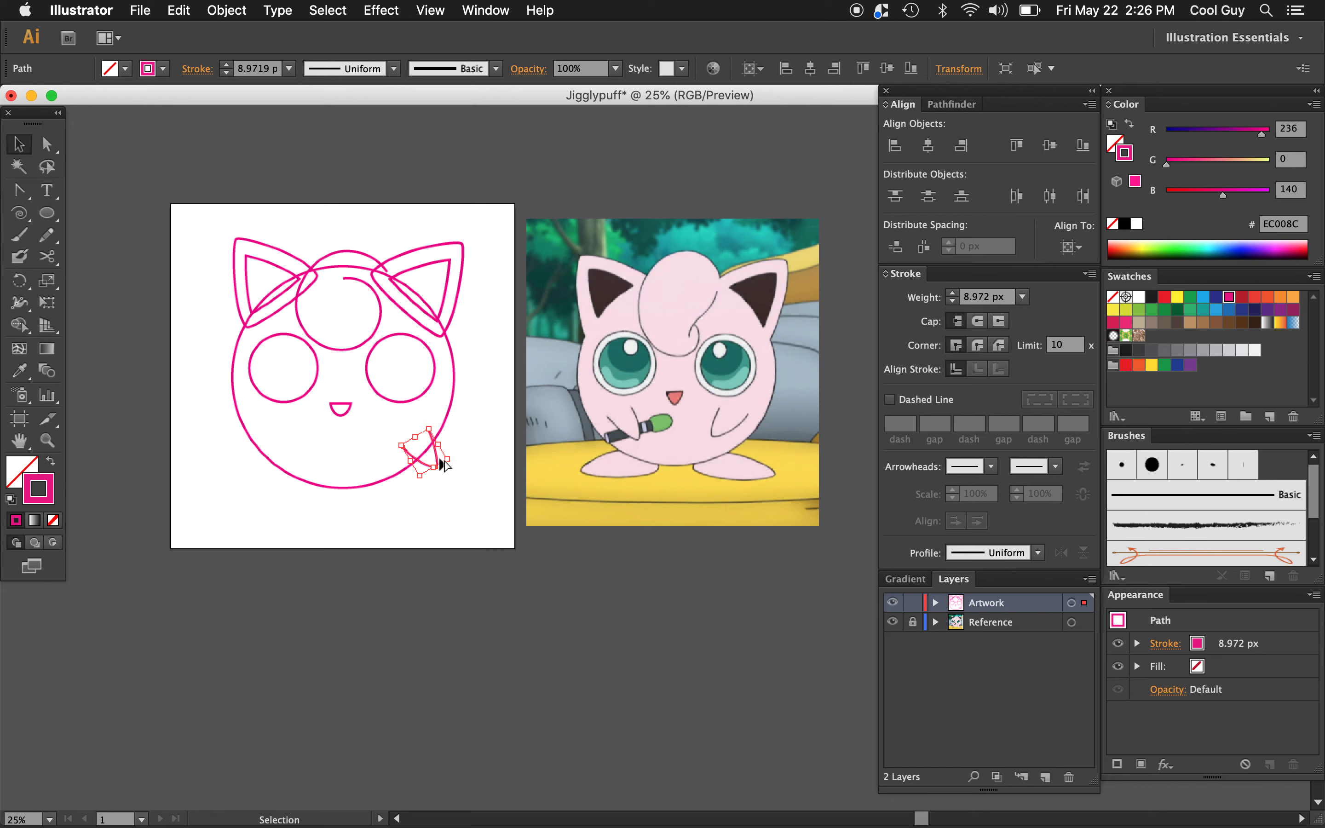
pyautogui.moveTo(444, 464); pyautogui.dragTo(325, 474)
pyautogui.hotkey('shift', 'Left')
pyautogui.hotkey('shift', 'Left')
pyautogui.hotkey('shift', 'Left')
pyautogui.hotkey('shift', 'Left')
pyautogui.hotkey('shift', 'Left')
pyautogui.hotkey('shift', 'Left')
pyautogui.hotkey('shift', 'Left')
pyautogui.hotkey('shift', 'Left')
pyautogui.hotkey('shift', 'Left')
pyautogui.hotkey('shift', 'Left')
pyautogui.hotkey('shift', 'Left')
pyautogui.hotkey('shift', 'Left')
pyautogui.hotkey('shift', 'Left')
pyautogui.hotkey('shift', 'Left')
pyautogui.hotkey('shift', 'Left')
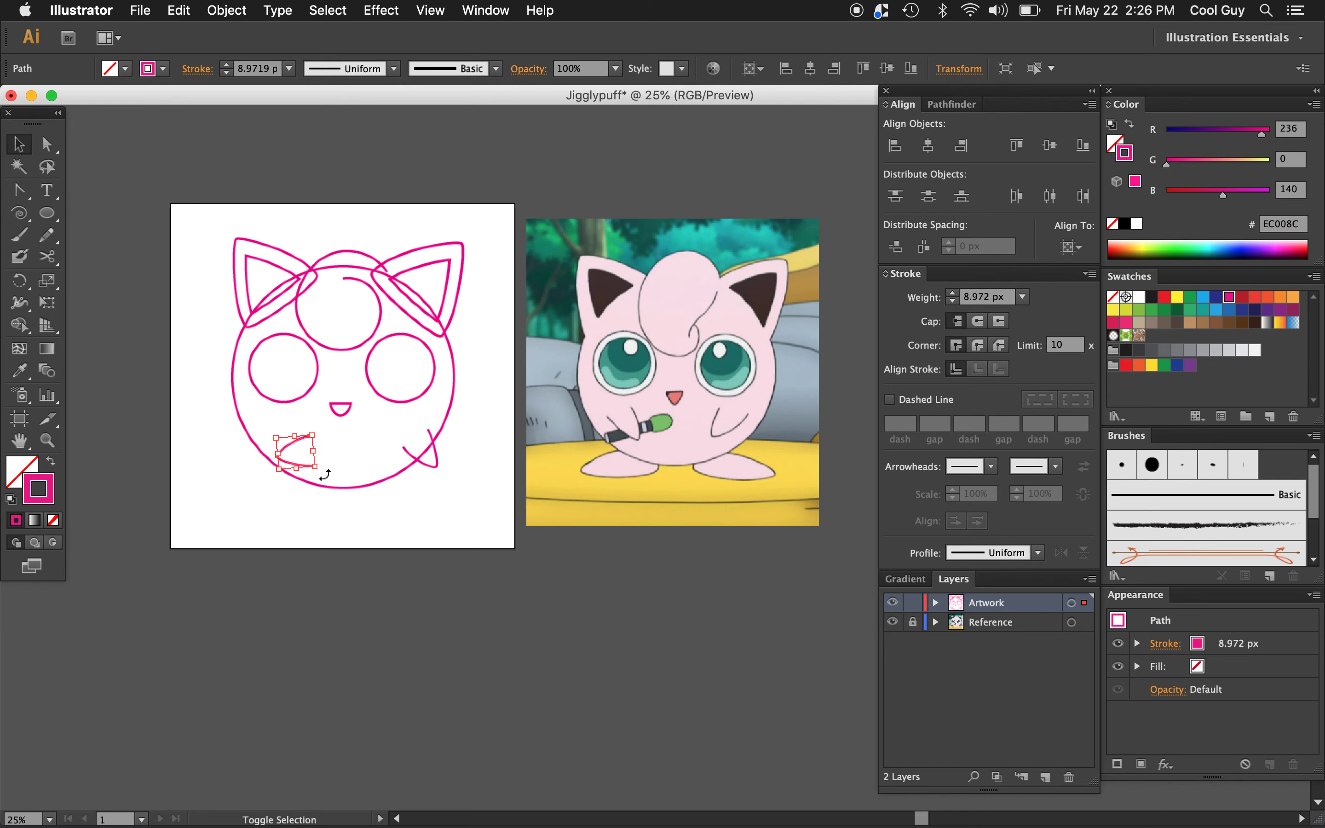
# Nudge the copied arm up and outward until it overlaps the body's left edge, and deselect it
pyautogui.hotkey('shift', 'Up')
pyautogui.hotkey('shift', 'Up')
pyautogui.hotkey('shift', 'Up')
pyautogui.hotkey('shift', 'Up')
pyautogui.hotkey('shift', 'Up')
pyautogui.hotkey('shift', 'Up')
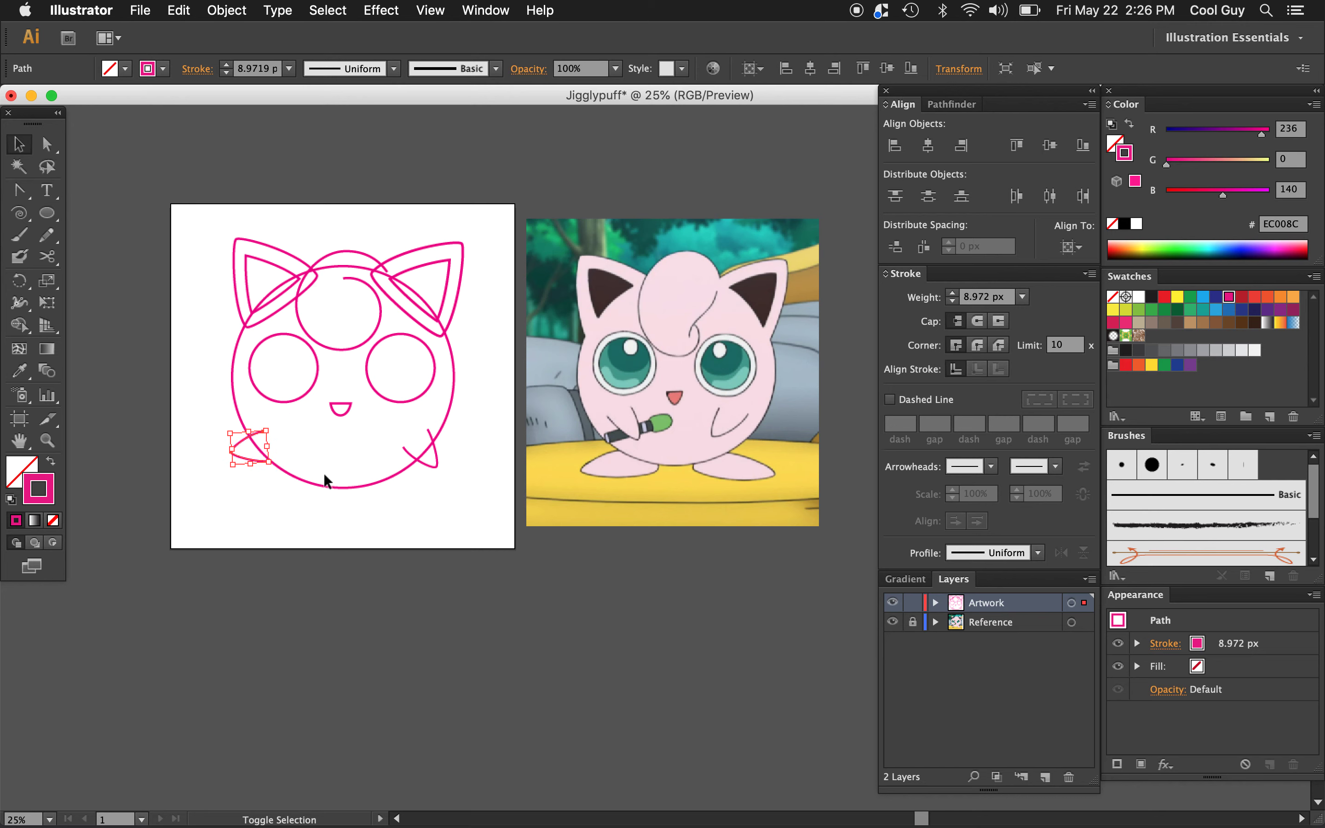
pyautogui.hotkey('shift', 'Left')
pyautogui.hotkey('shift', 'Left')
pyautogui.hotkey('shift', 'Left')
pyautogui.hotkey('shift', 'Left')
pyautogui.hotkey('shift', 'Left')
pyautogui.hotkey('shift', 'Left')
pyautogui.hotkey('shift', 'Up')
pyautogui.hotkey('shift', 'Up')
pyautogui.hotkey('shift', 'Up')
pyautogui.hotkey('shift', 'Left')
pyautogui.hotkey('shift', 'Left')
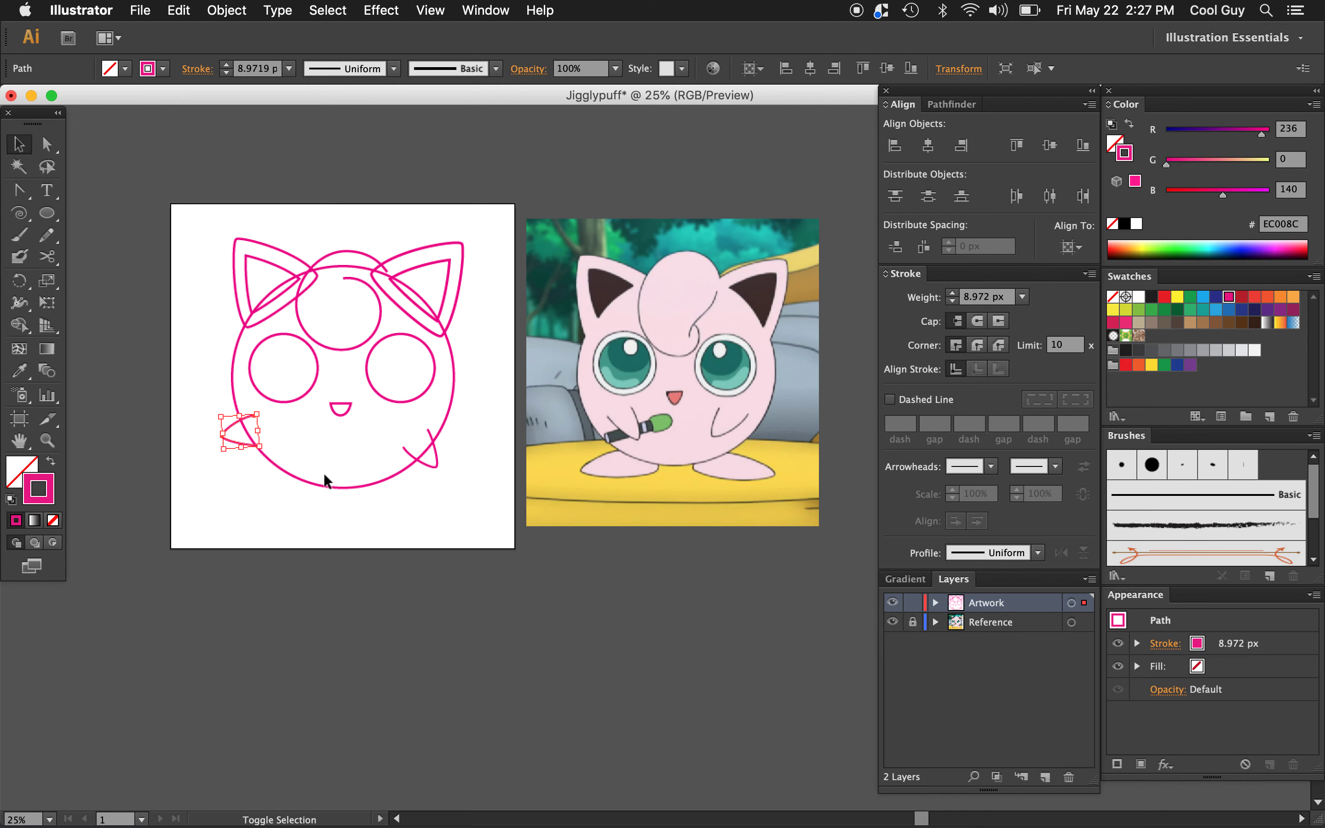
pyautogui.click(418, 520)
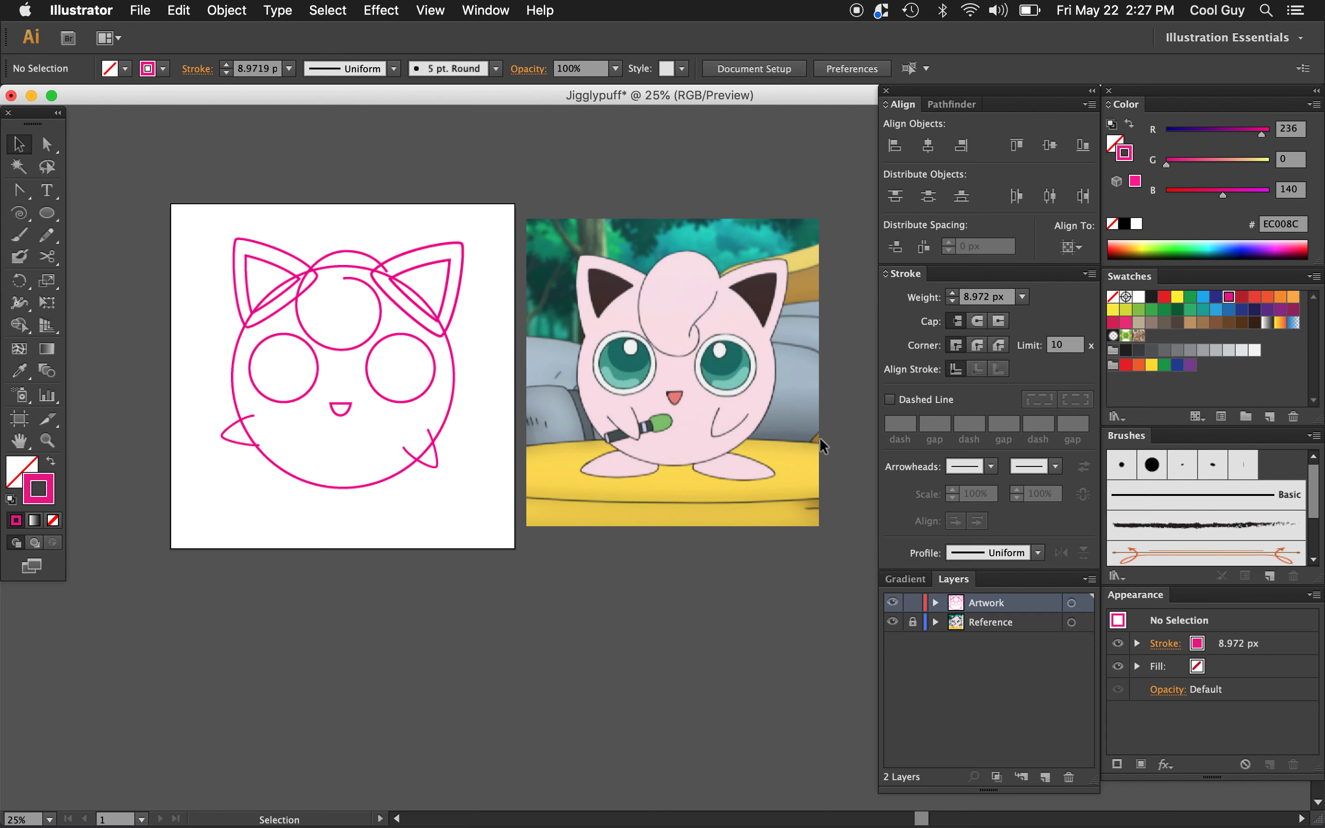
# Draw an open foot outline with four anchor points under the body's lower right side using the Pen tool
pyautogui.press('p')
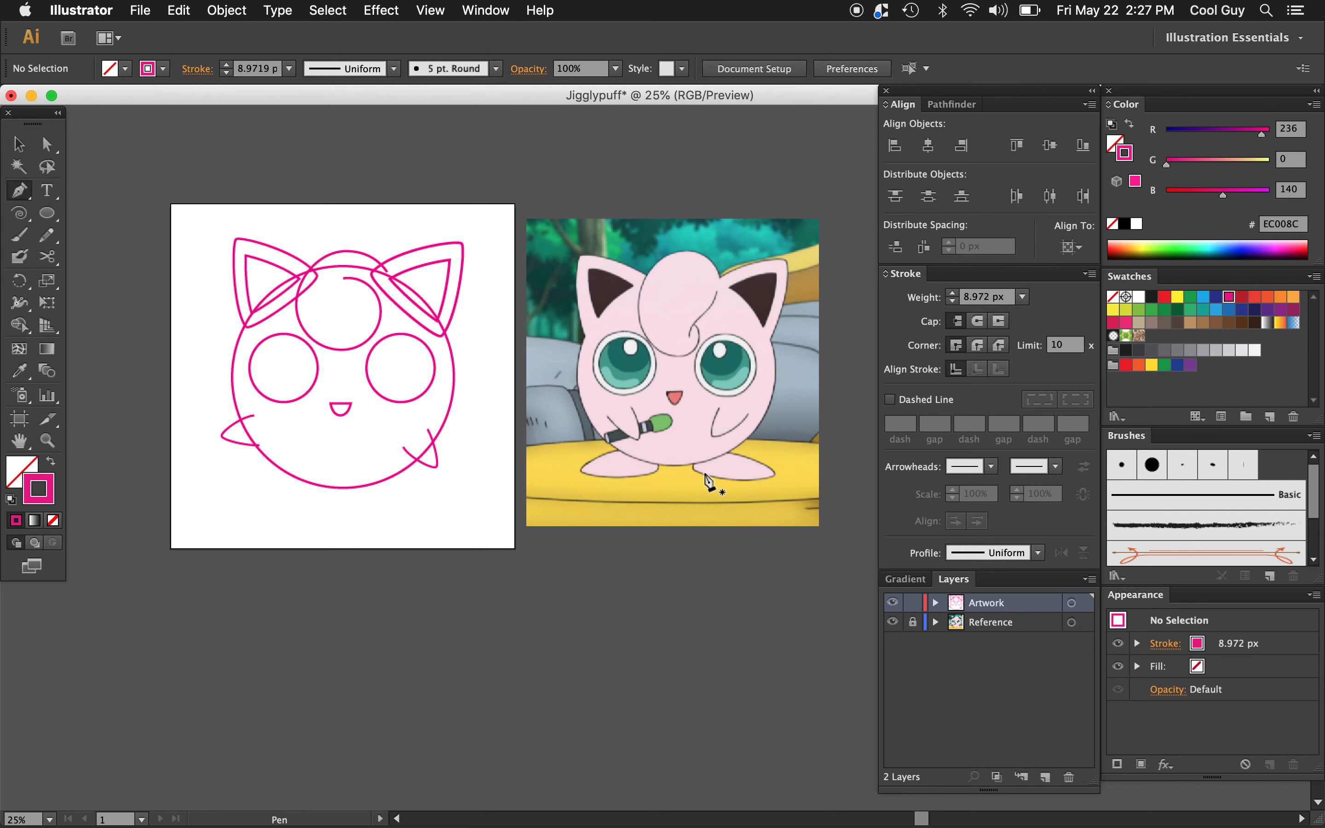
pyautogui.click(360, 463)
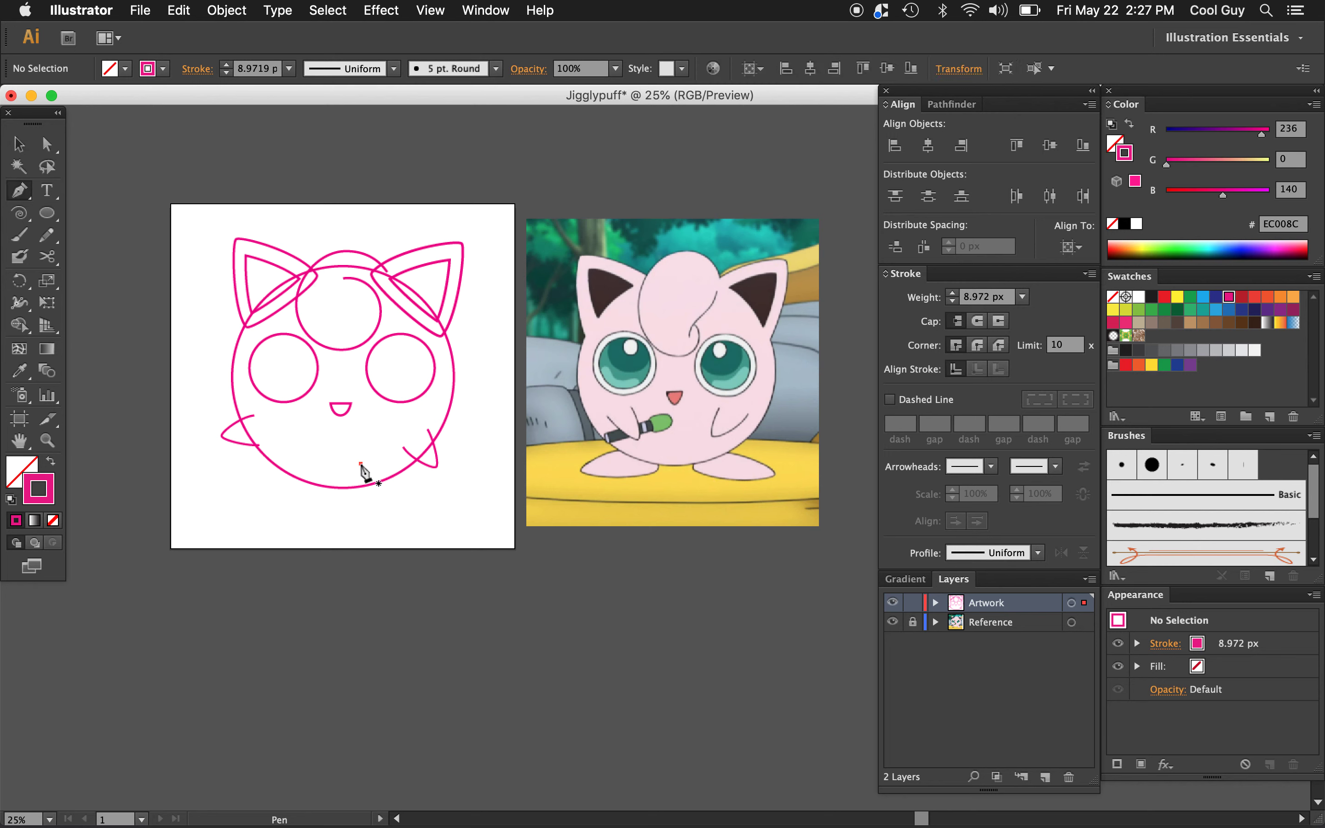
pyautogui.click(438, 491)
pyautogui.click(336, 494)
pyautogui.click(343, 476)
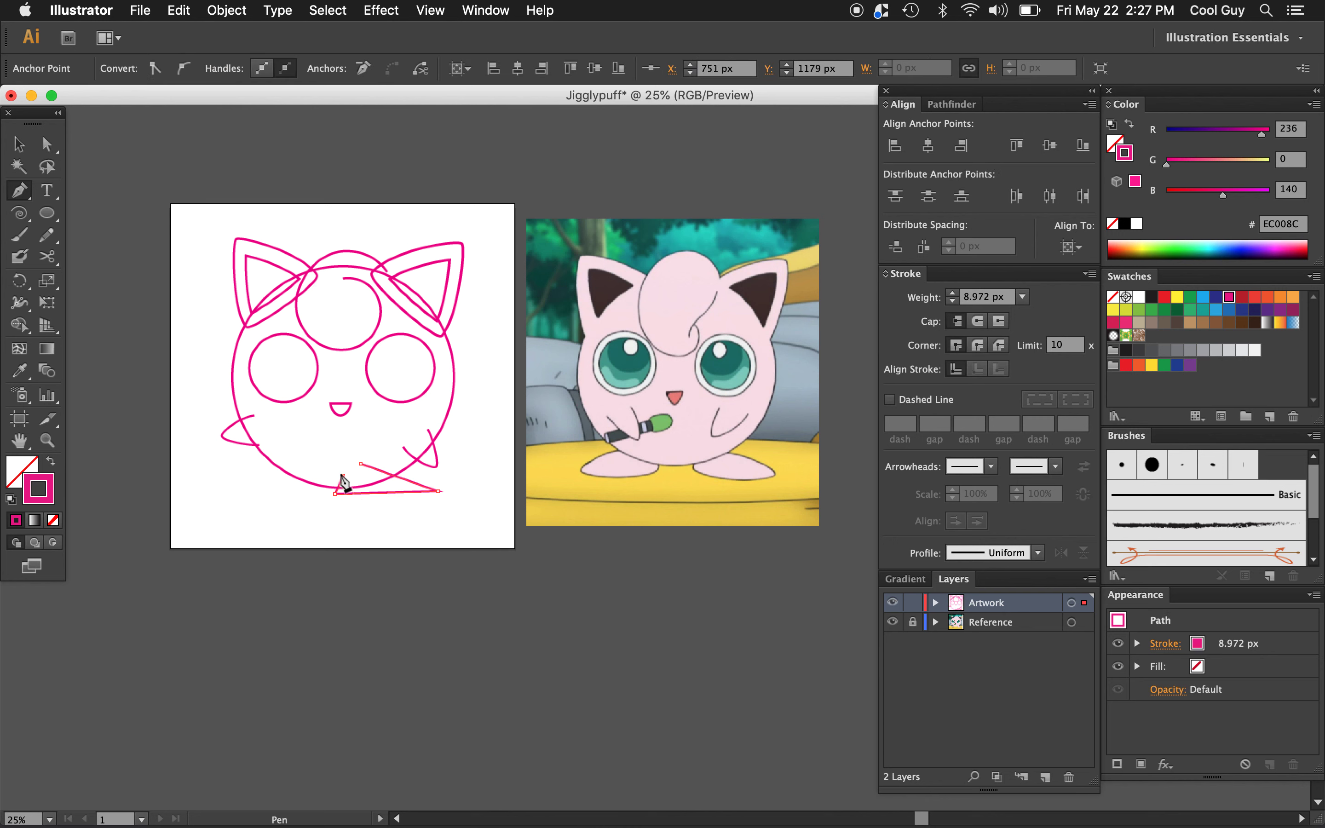
# Bend the straight sides of the foot outline into a rounded oval shape with the Convert Anchor Point tool
pyautogui.press('shift')
pyautogui.hotkey('shift', 'c')
pyautogui.moveTo(360, 465); pyautogui.dragTo(437, 499)
pyautogui.moveTo(335, 493); pyautogui.dragTo(342, 502)
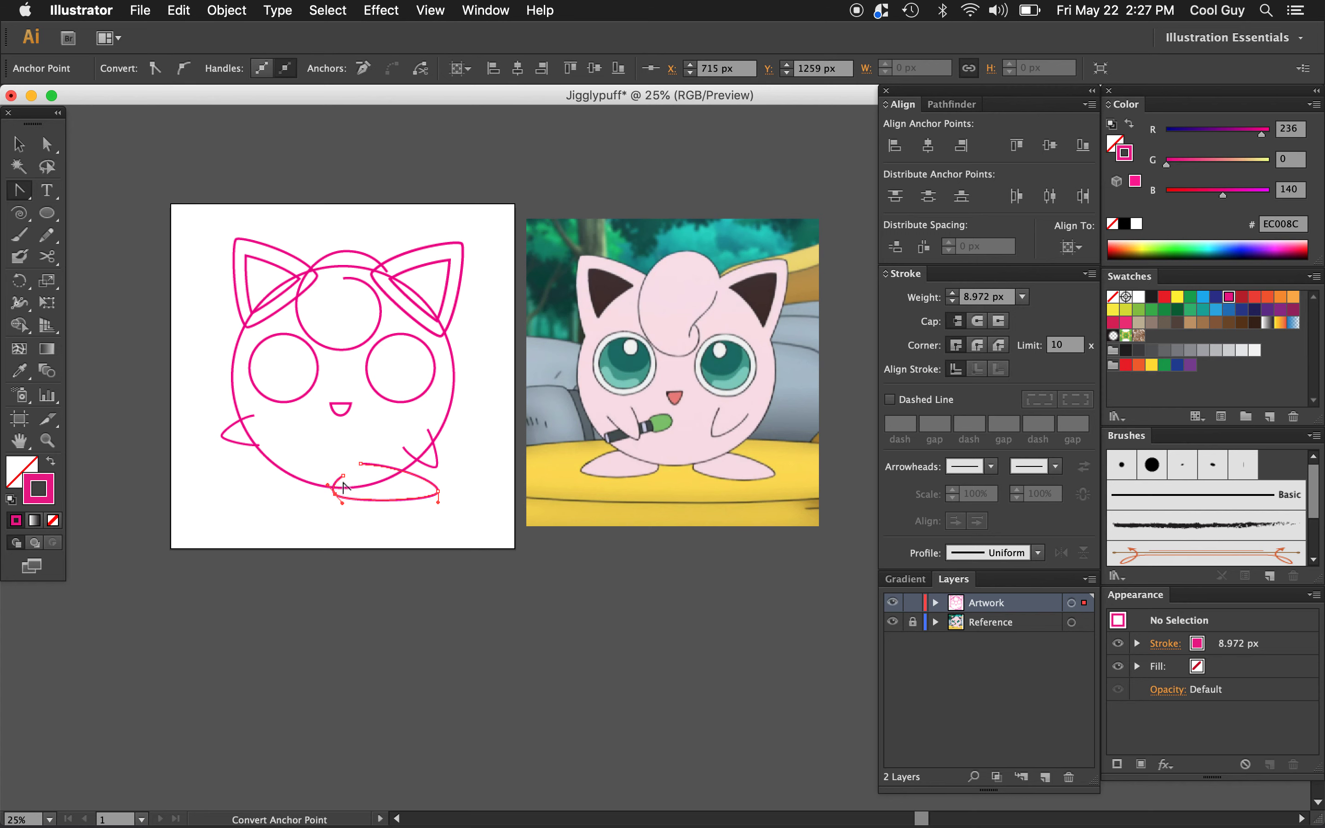
# Scale the foot down slightly and shift it a little lower beneath the body
pyautogui.press('v')
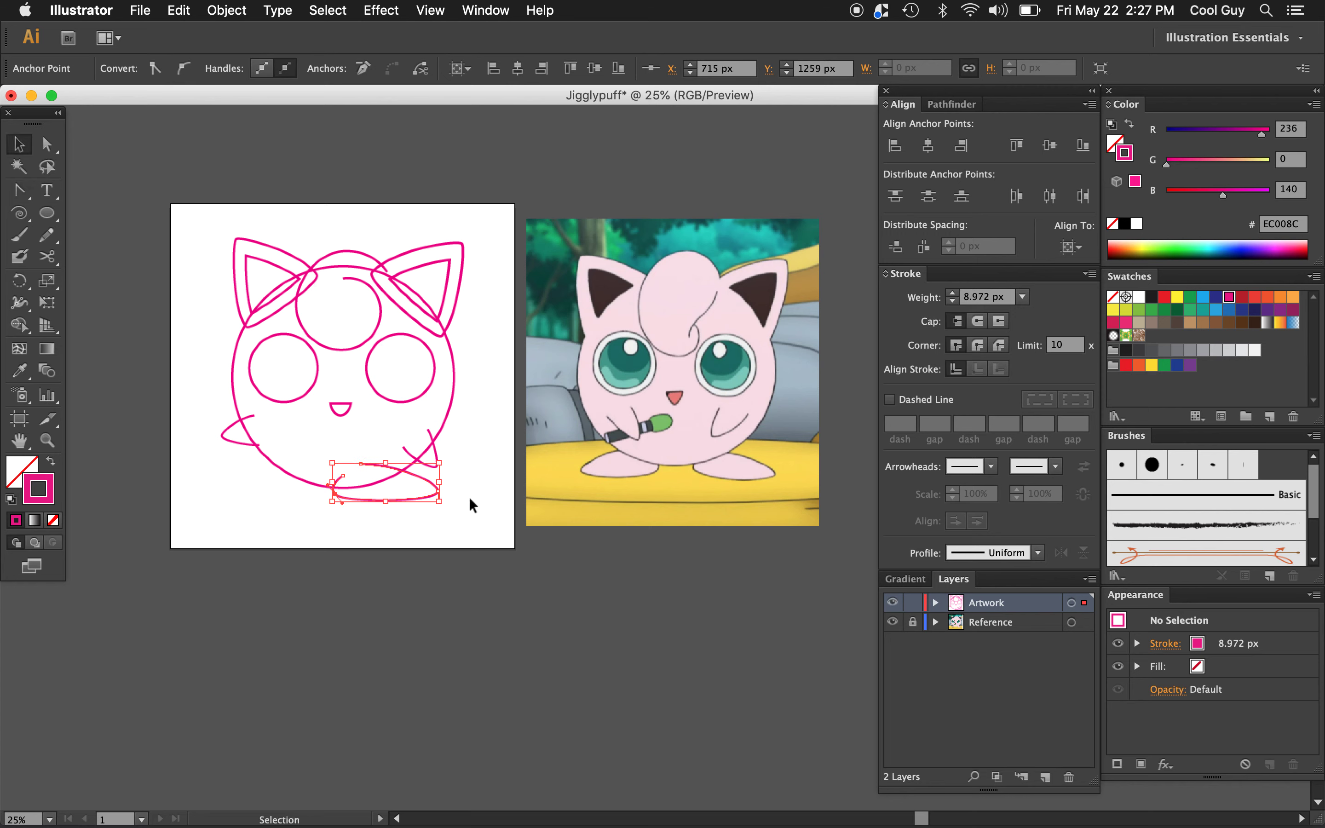
pyautogui.click(464, 504)
pyautogui.click(432, 492)
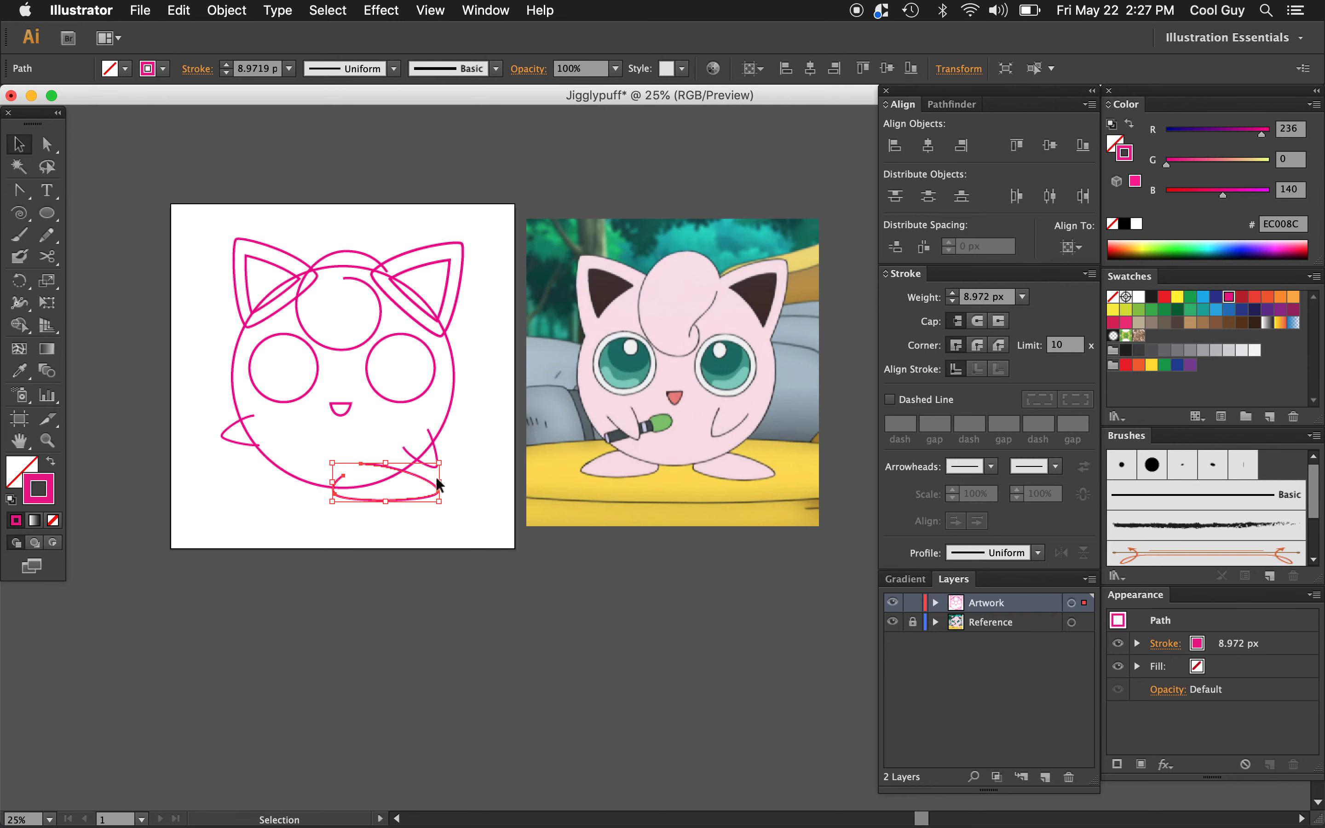
pyautogui.moveTo(434, 480); pyautogui.dragTo(433, 485)
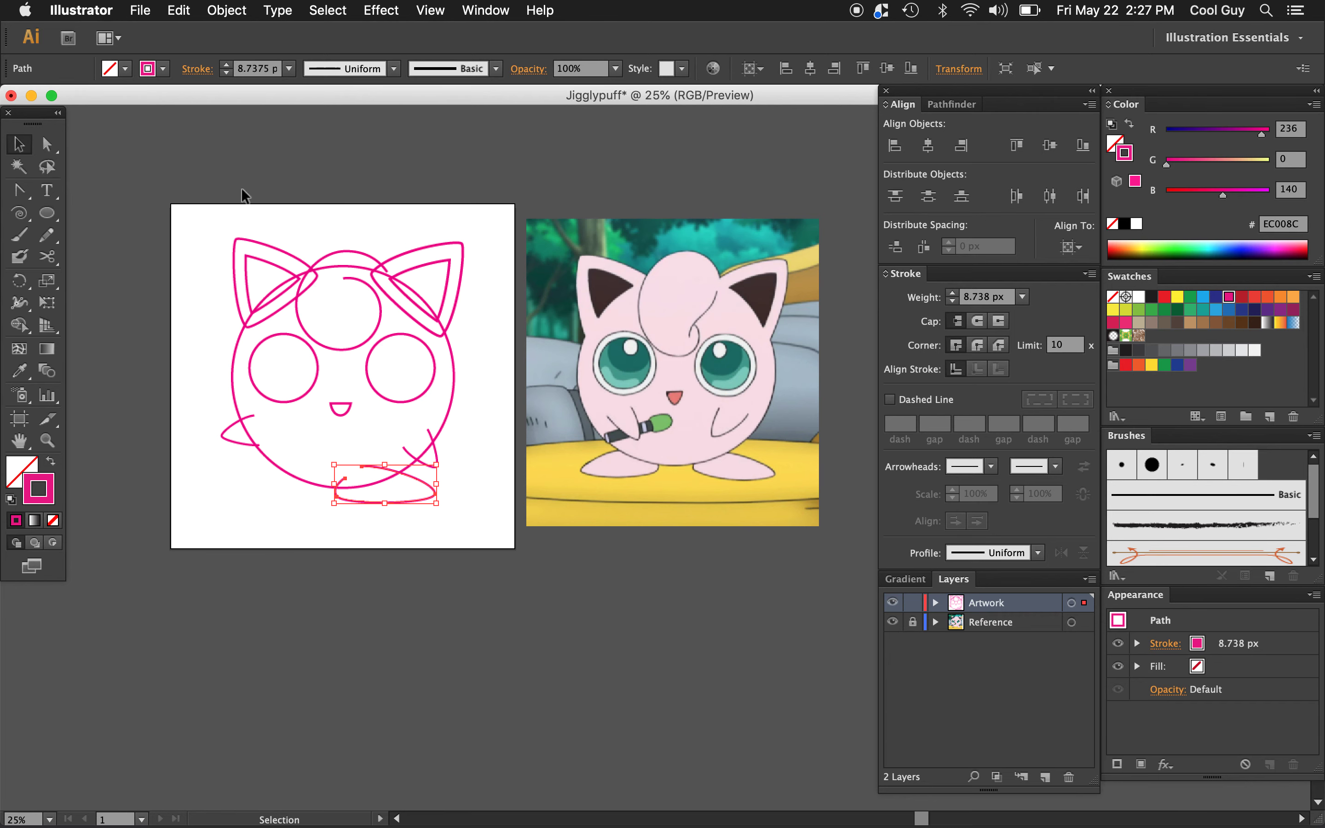
# Reflect a copy of the foot across the vertical axis and place it under the body's left side
pyautogui.click(227, 9)
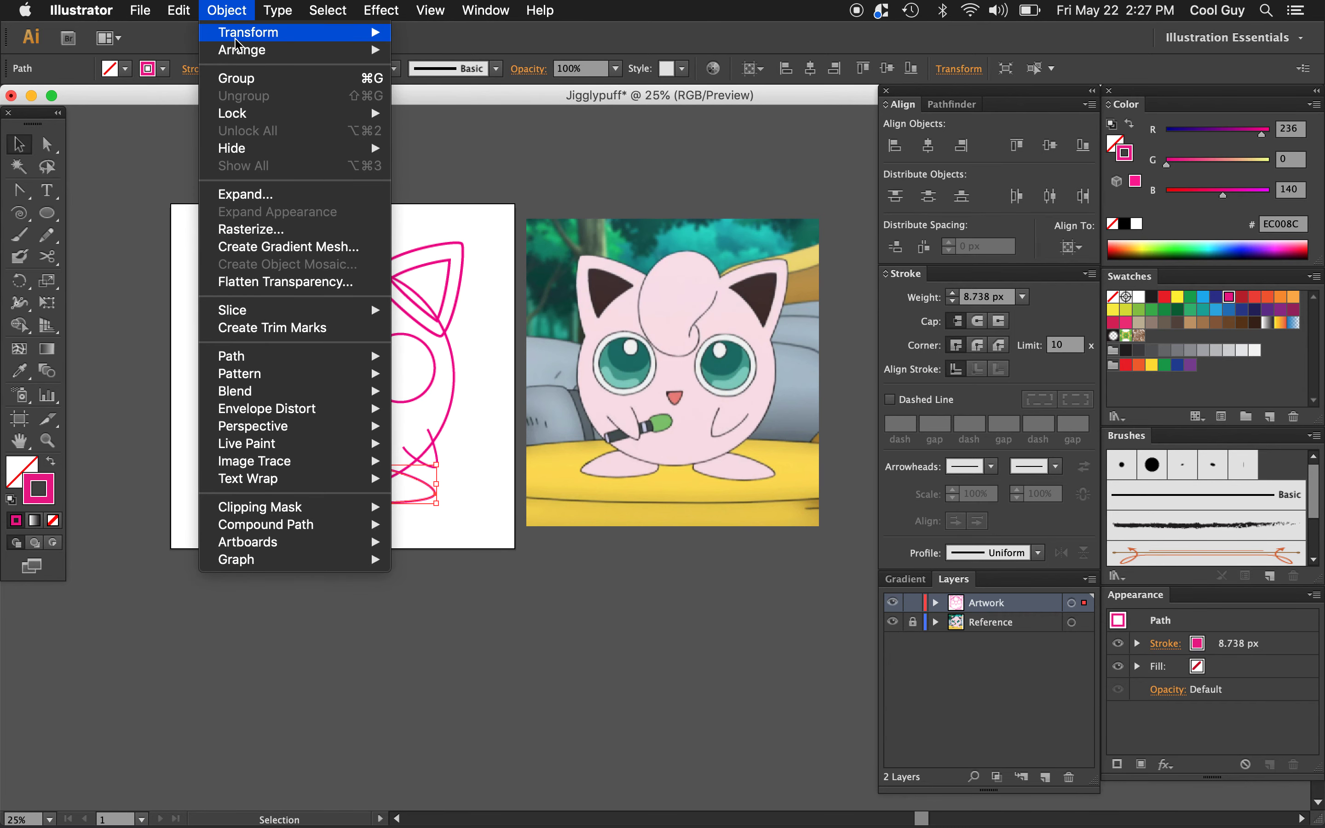
pyautogui.moveTo(239, 39)
pyautogui.click(437, 101)
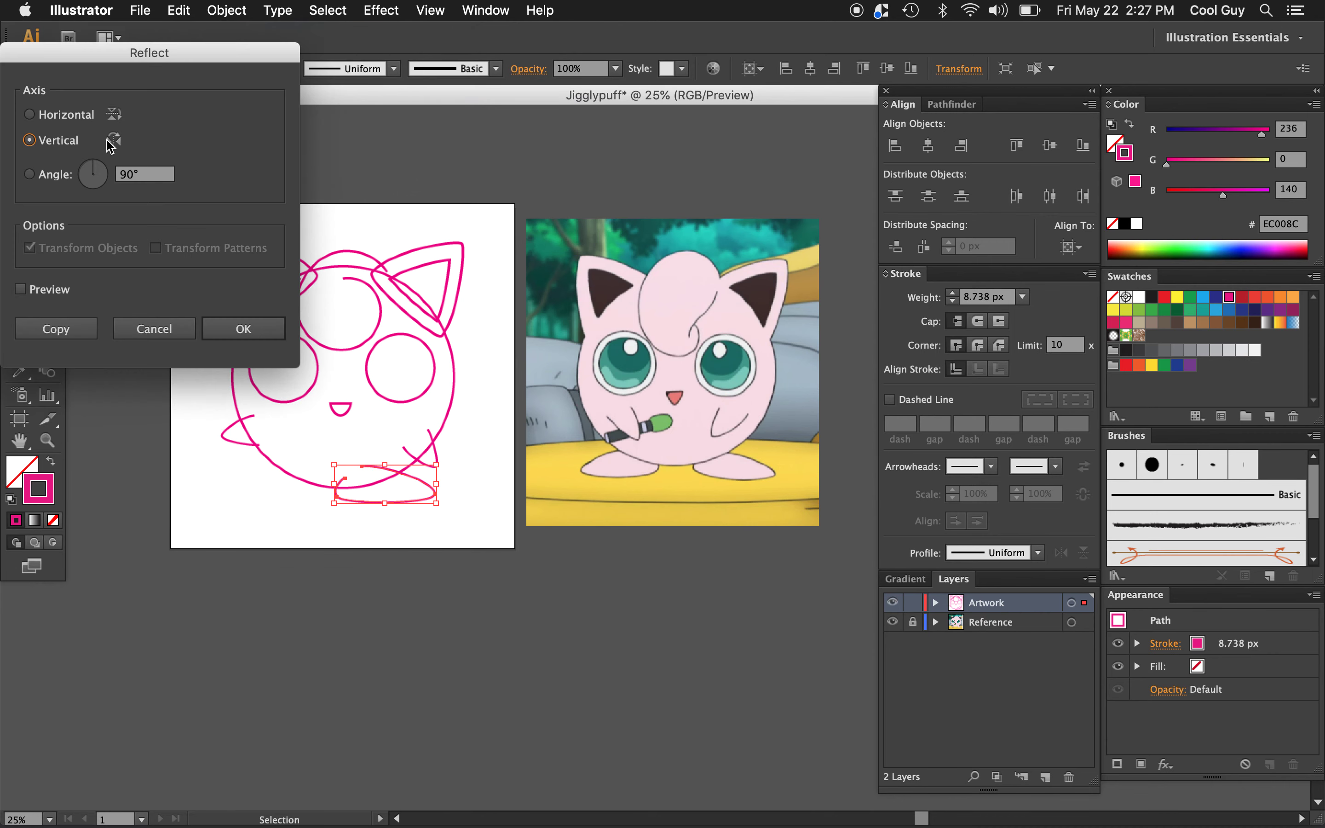
pyautogui.click(55, 328)
pyautogui.moveTo(372, 465); pyautogui.dragTo(259, 463)
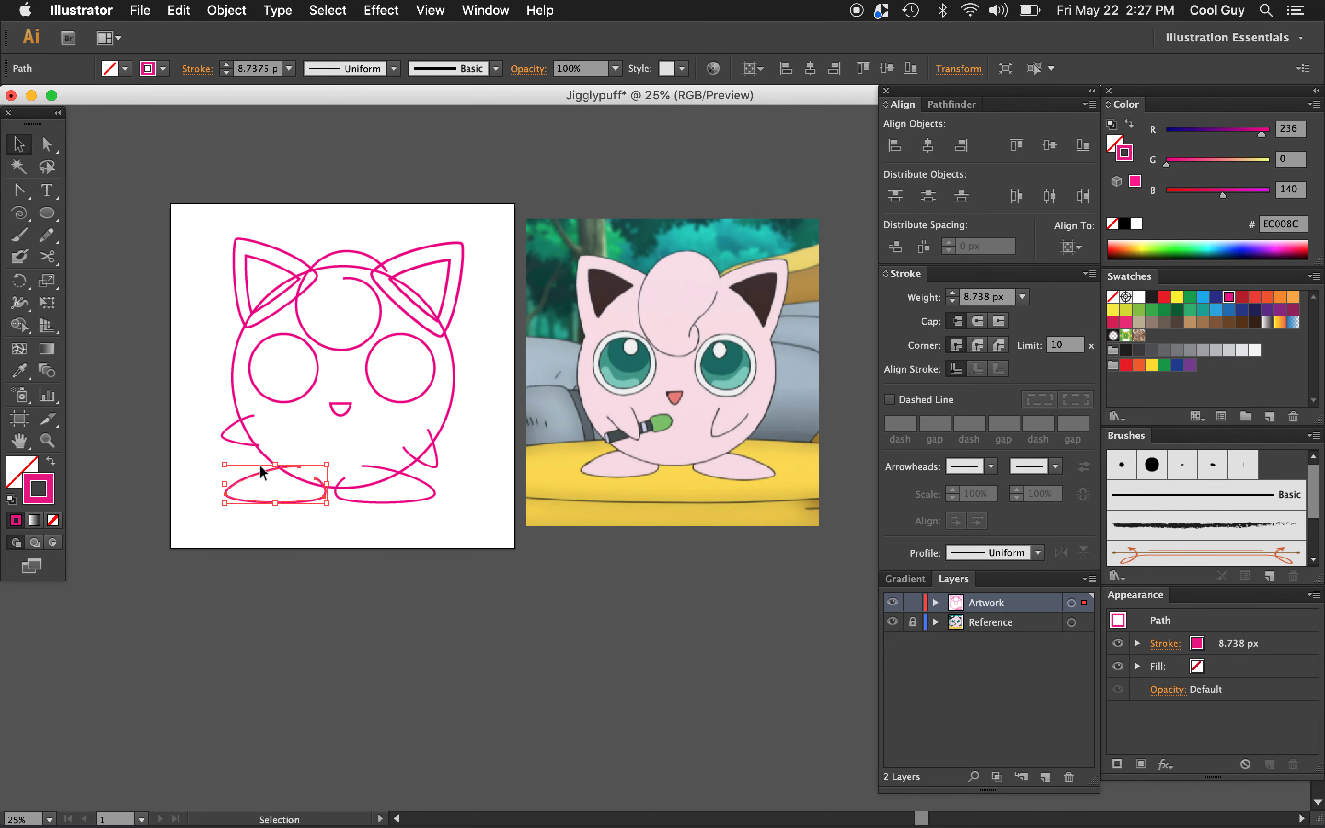
pyautogui.hotkey('shift', 'Up')
pyautogui.hotkey('shift', 'Left')
pyautogui.hotkey('shift', 'Left')
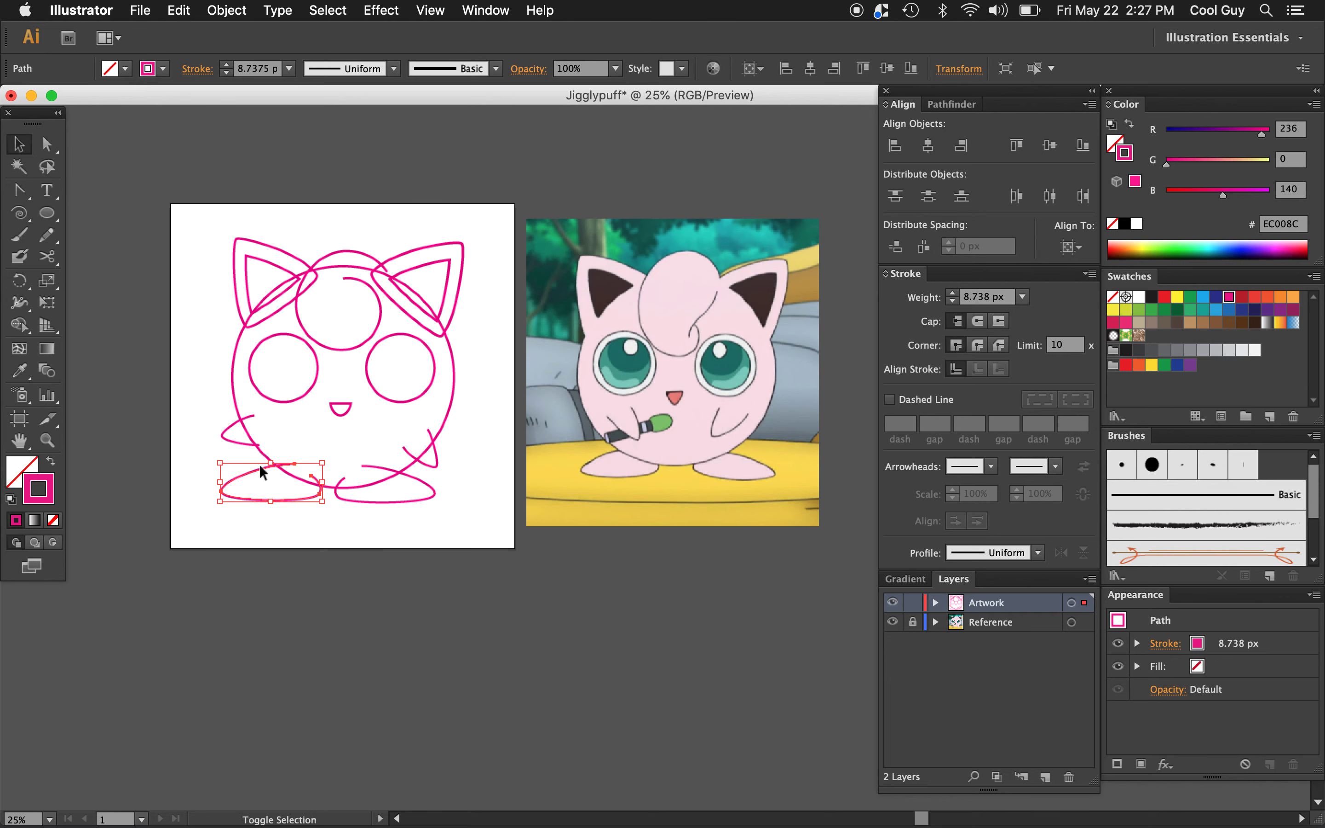
# Scale the left foot down slightly, shift the right foot a little further right, and deselect it
pyautogui.moveTo(221, 494); pyautogui.dragTo(224, 494)
pyautogui.press('Down')
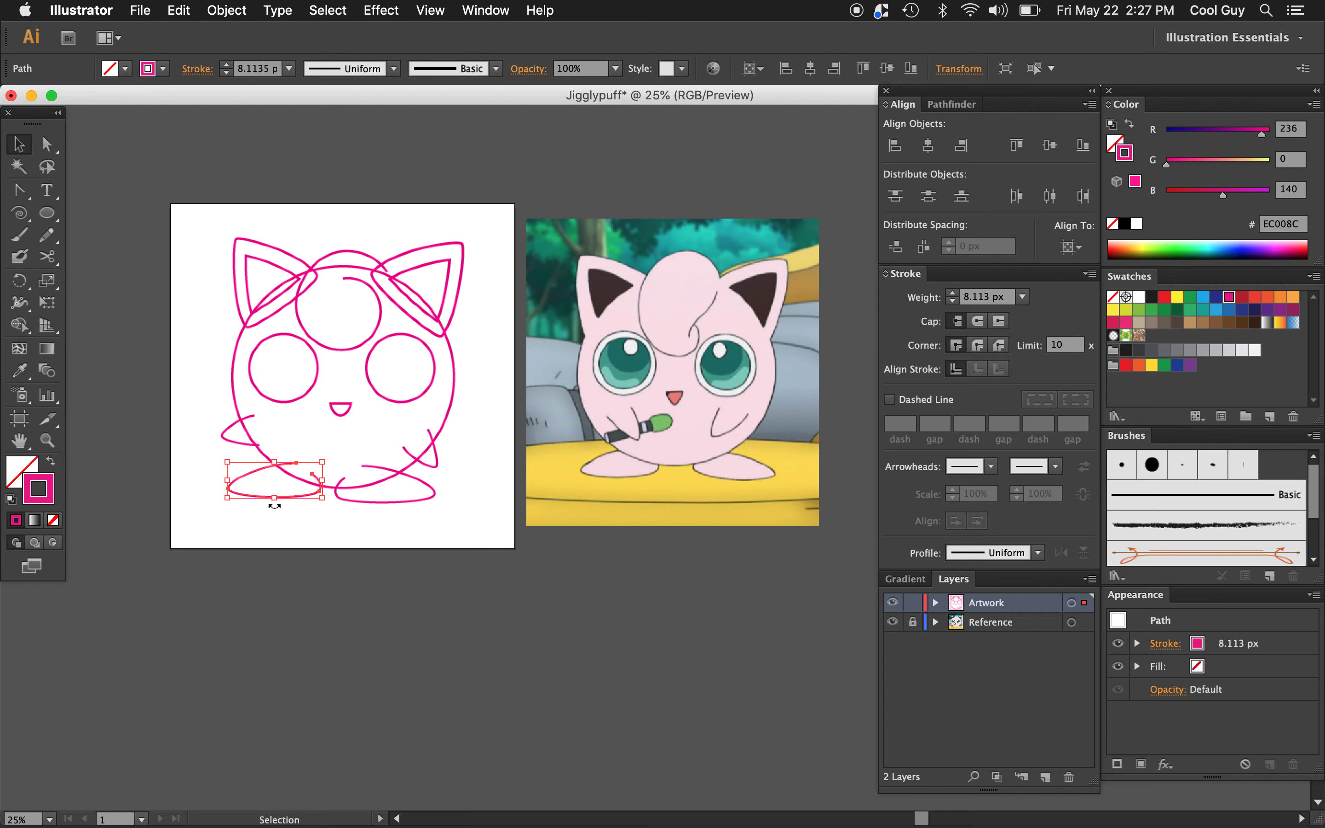
pyautogui.click(418, 499)
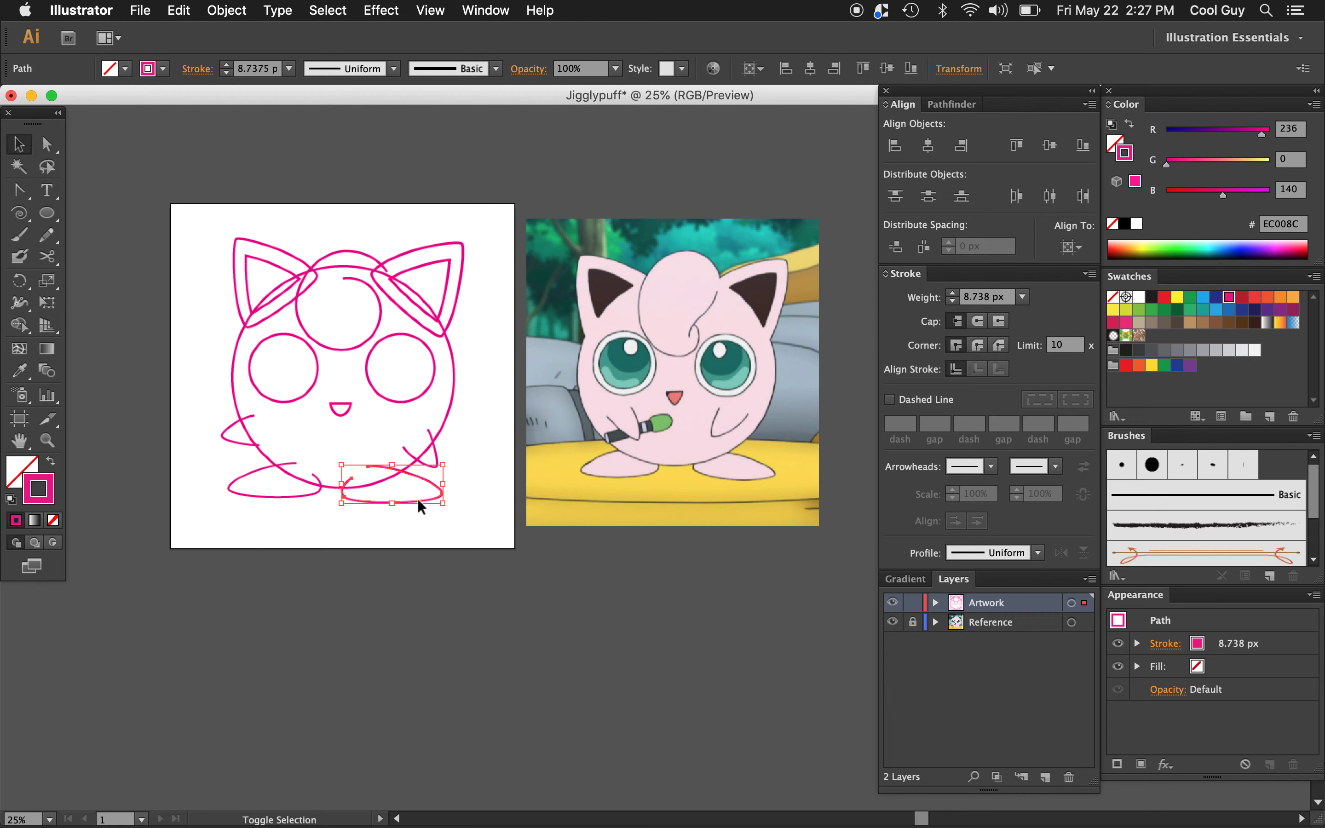
pyautogui.press('Right')
pyautogui.press('Right')
pyautogui.press('Right')
pyautogui.click(464, 458)
# Lengthen the mouth by pulling its bottom curve down, and fine-tune the anchor points of both arms with Direct Selection
pyautogui.press('a')
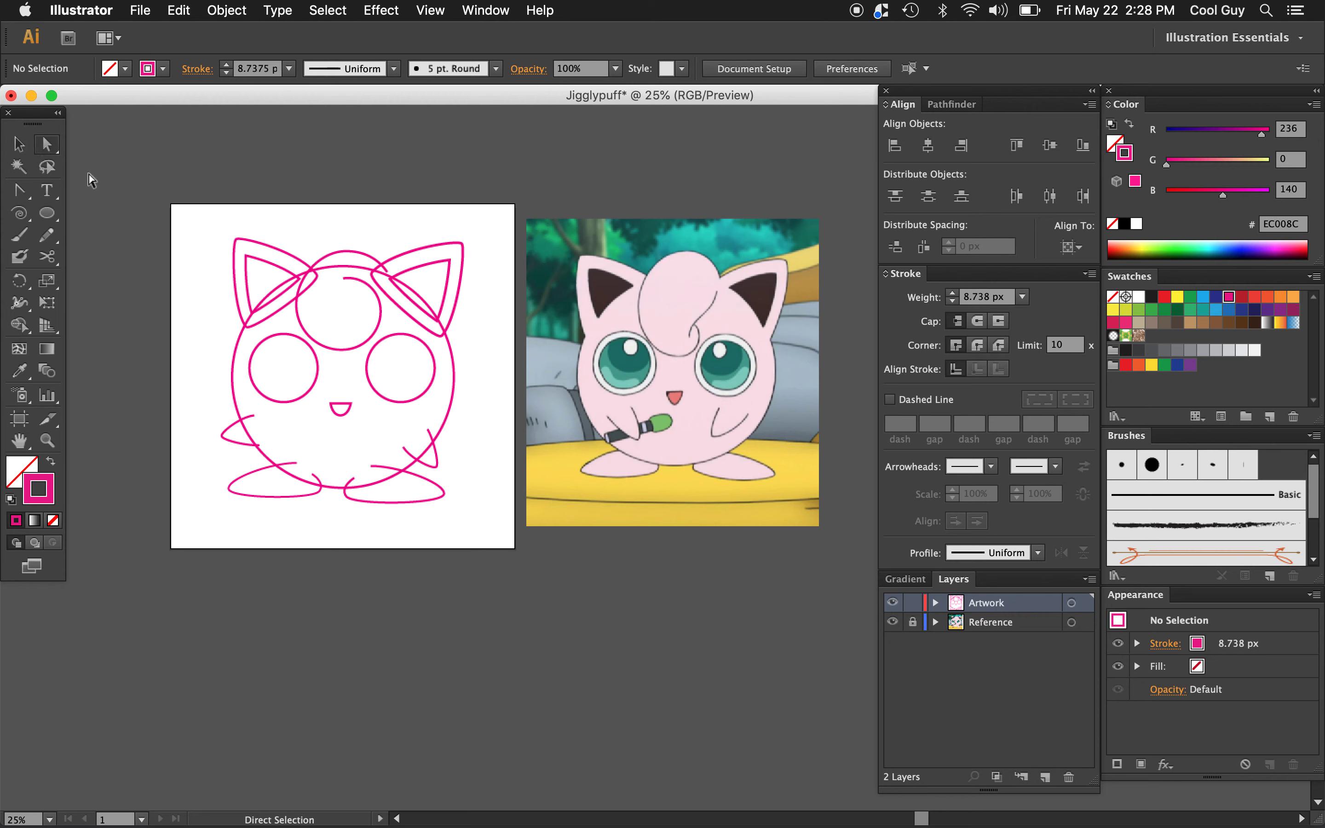
pyautogui.moveTo(342, 415); pyautogui.dragTo(346, 425)
pyautogui.click(435, 450)
pyautogui.moveTo(432, 459); pyautogui.dragTo(432, 460)
pyautogui.moveTo(260, 450); pyautogui.dragTo(260, 451)
# Pull the outer tip of each foot slightly inward to shorten both feet, and deselect them
pyautogui.click(248, 496)
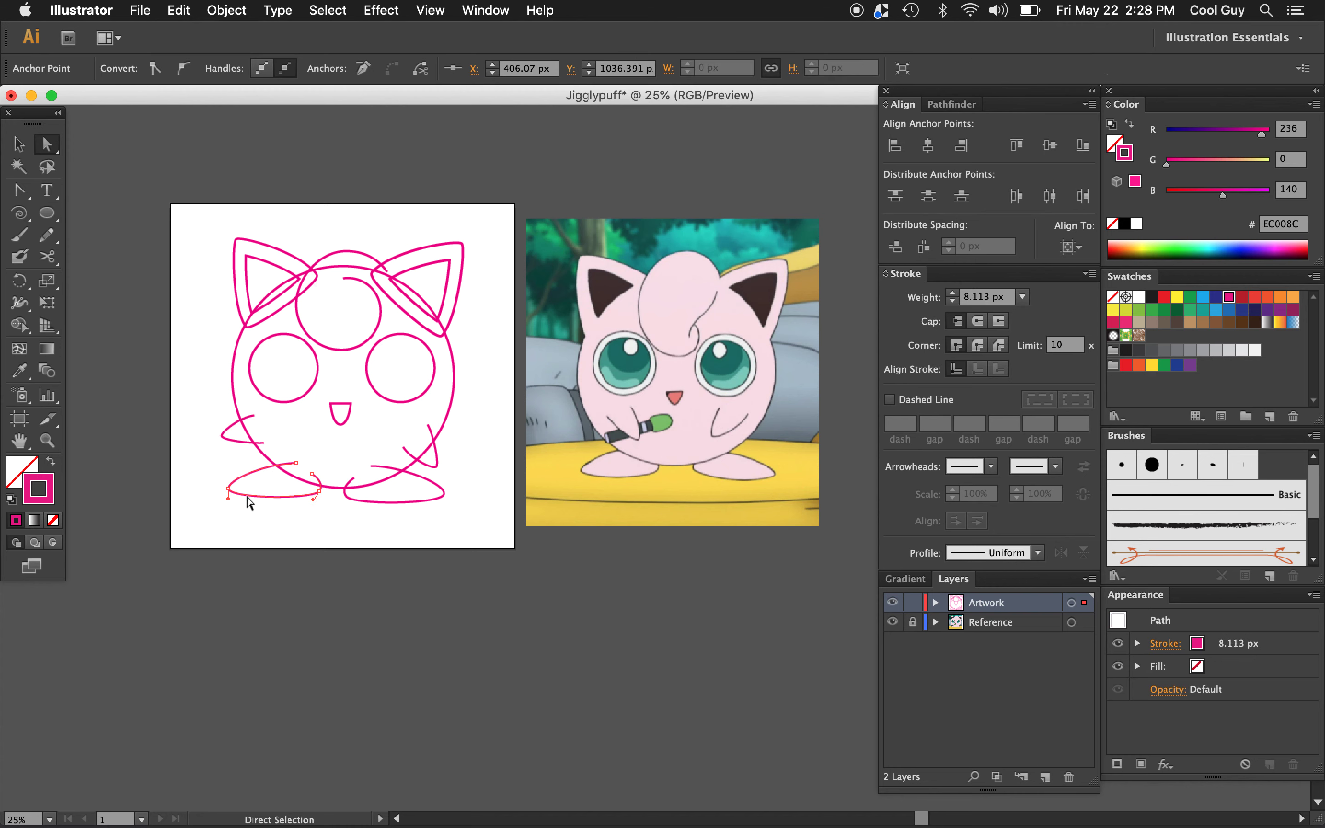
pyautogui.moveTo(228, 496); pyautogui.dragTo(230, 498)
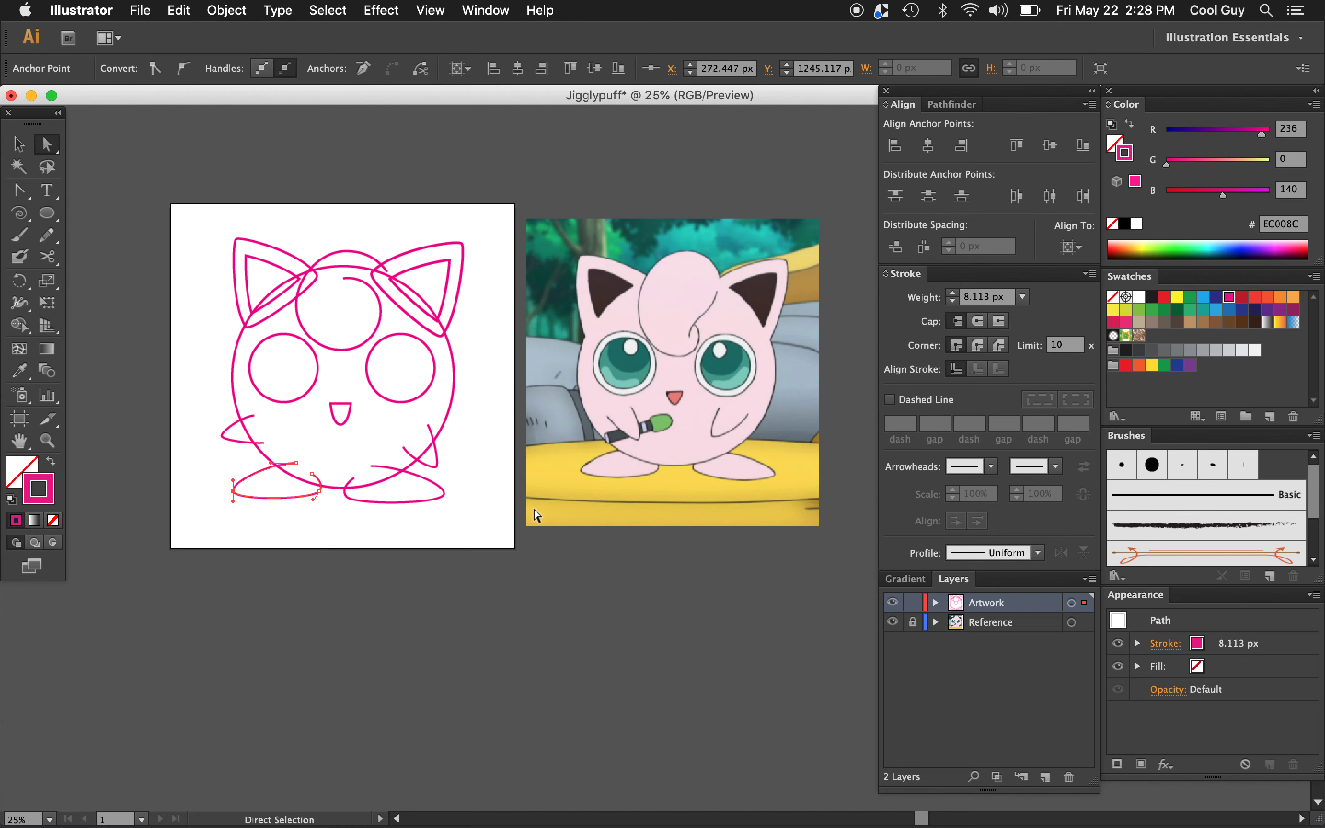
pyautogui.moveTo(445, 496); pyautogui.dragTo(447, 497)
pyautogui.click(473, 491)
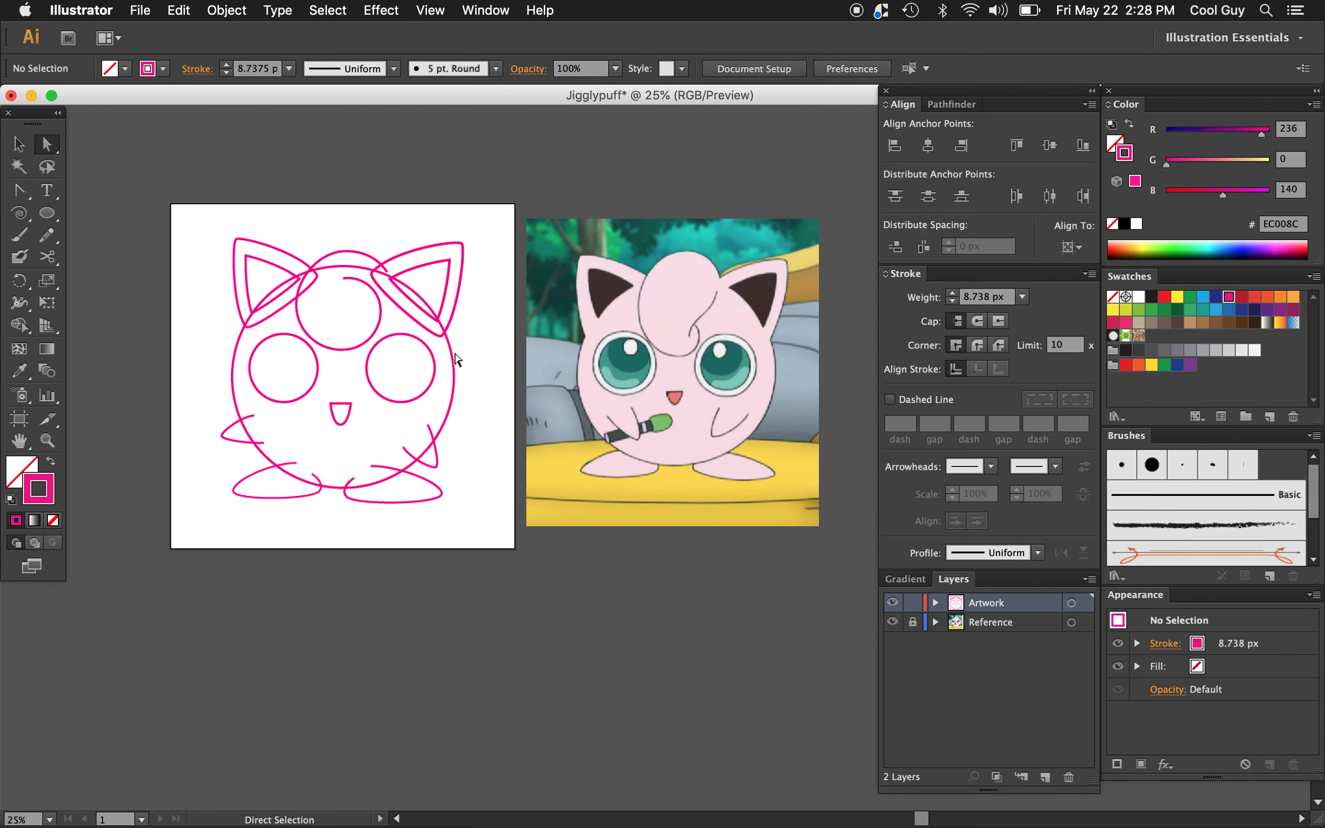
# Select only the two eyes and the mouth, move them off the artboard to the space below it, and deselect them
pyautogui.press('v')
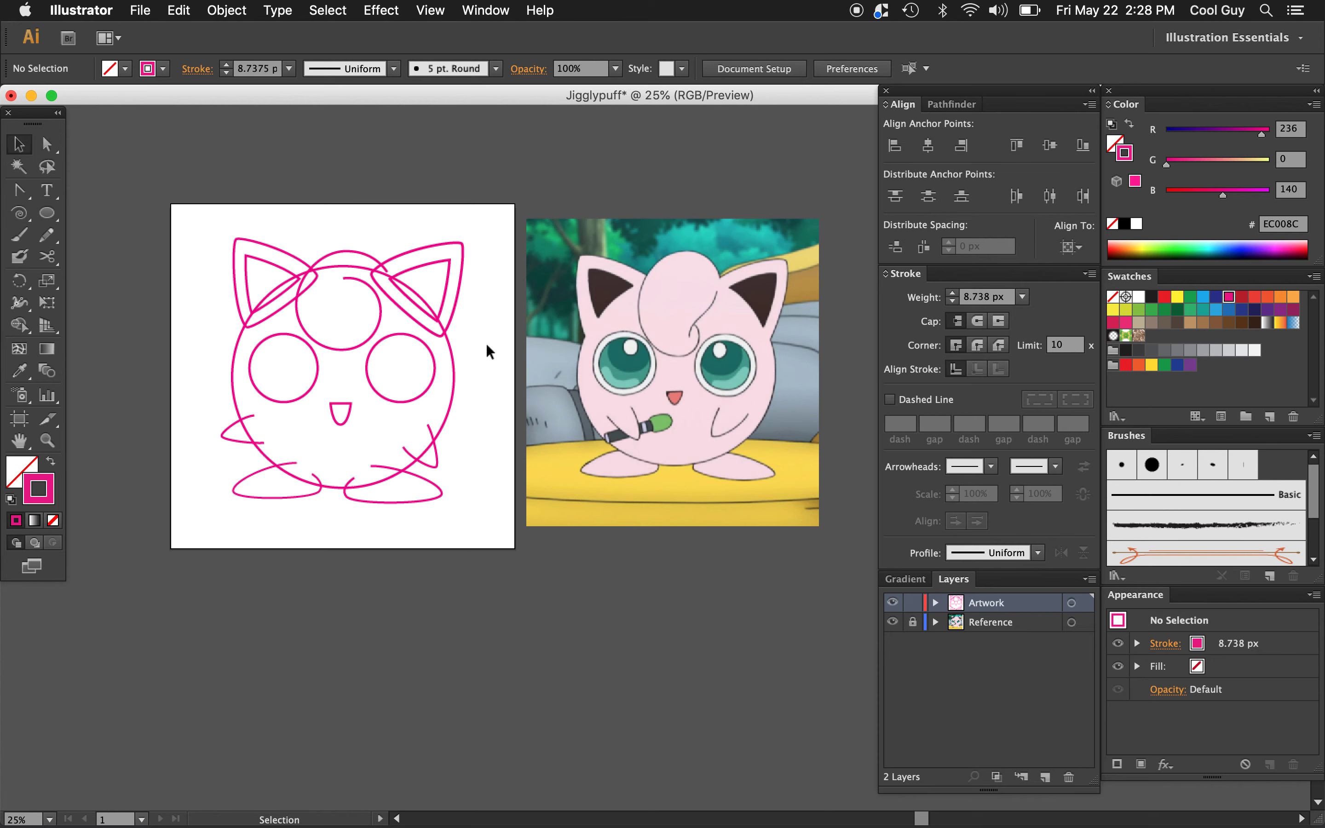
pyautogui.moveTo(486, 348); pyautogui.dragTo(257, 413)
pyautogui.click(488, 347)
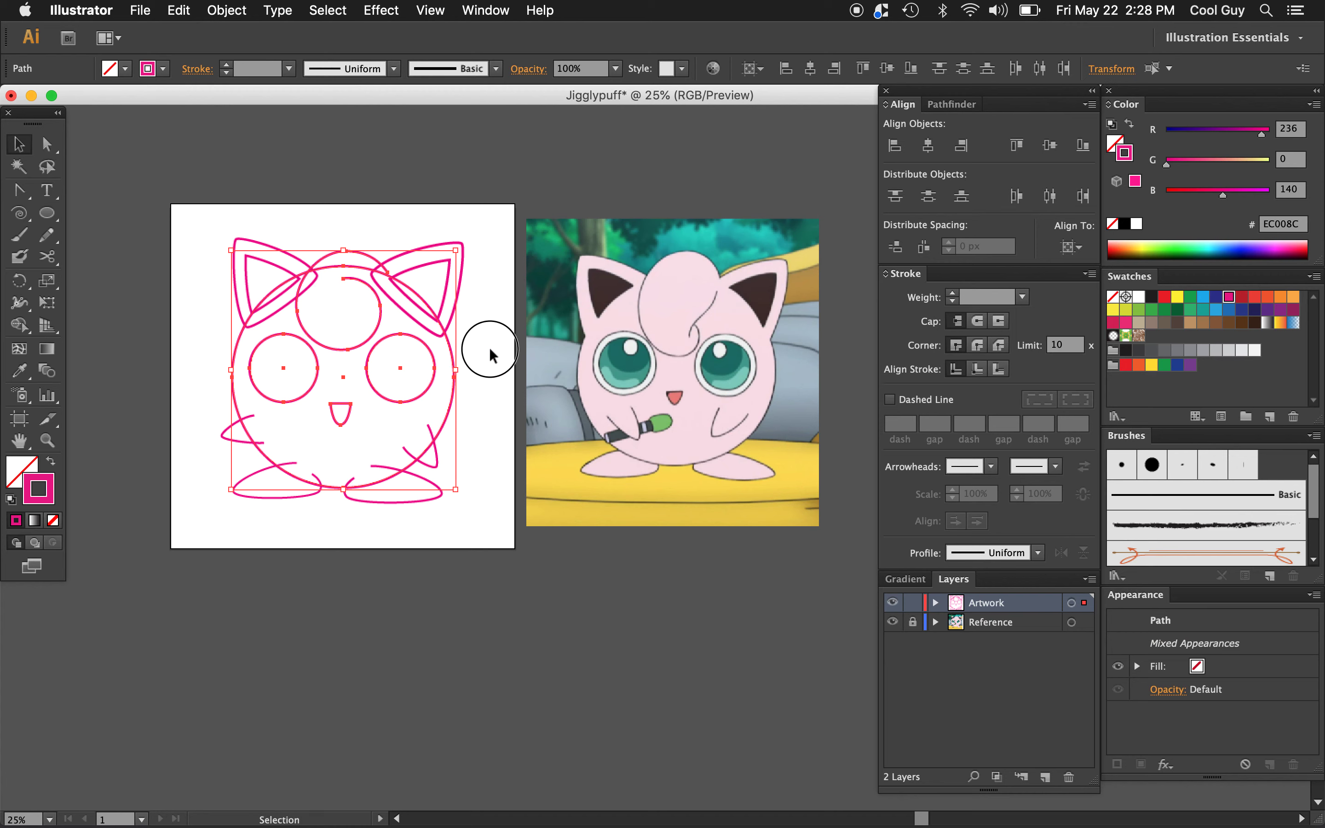
pyautogui.moveTo(497, 349); pyautogui.dragTo(261, 410)
pyautogui.press('shift')
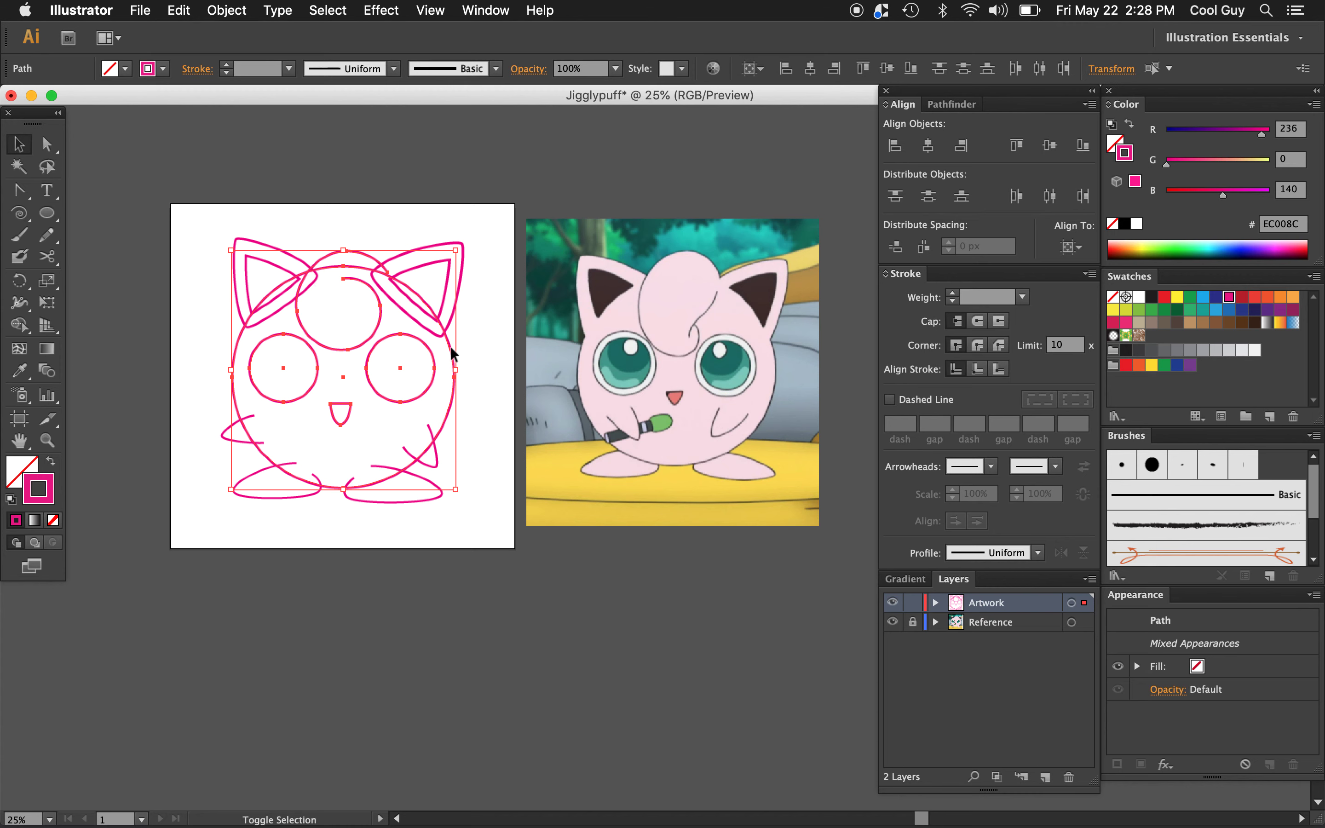
pyautogui.keyDown('shift'); pyautogui.click(452, 353); pyautogui.keyUp('shift')
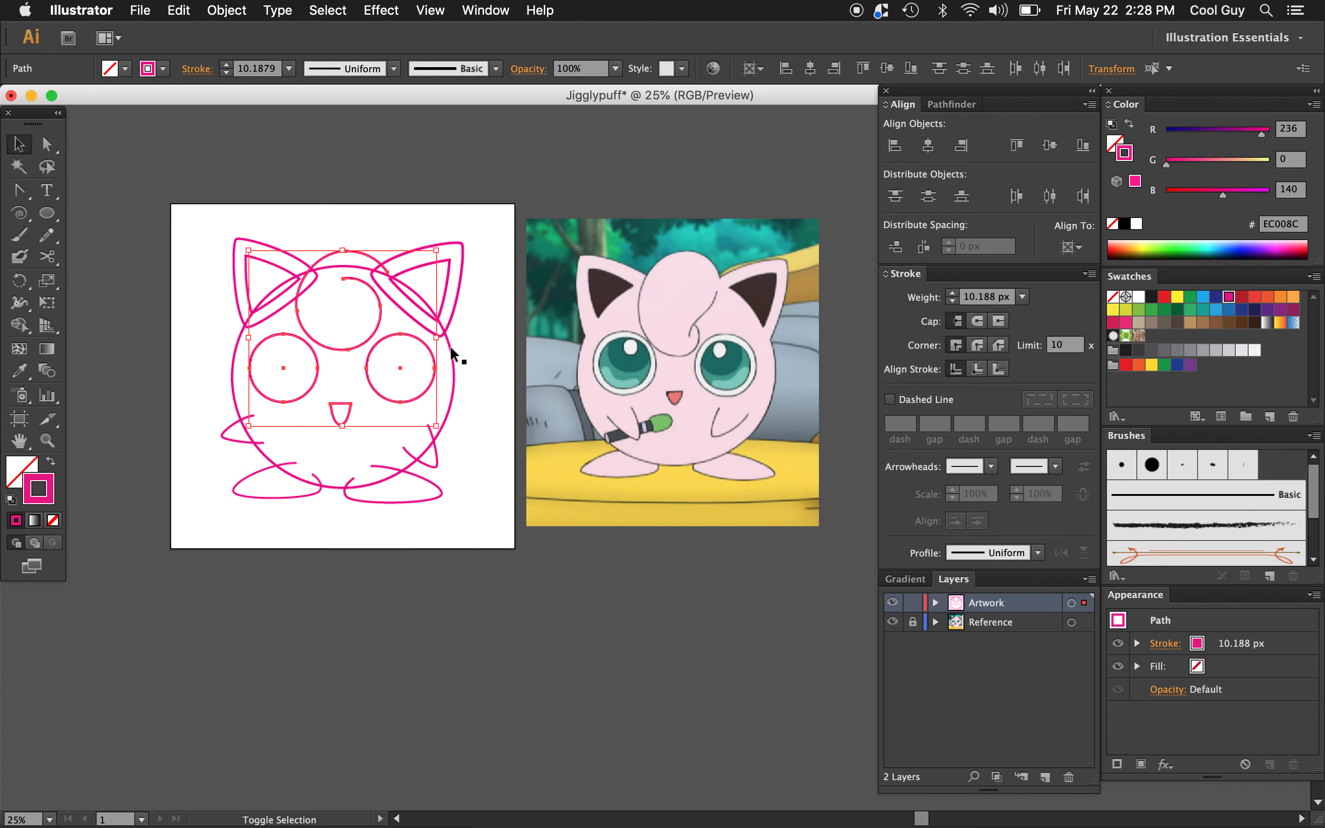
pyautogui.keyDown('shift'); pyautogui.click(367, 341); pyautogui.keyUp('shift')
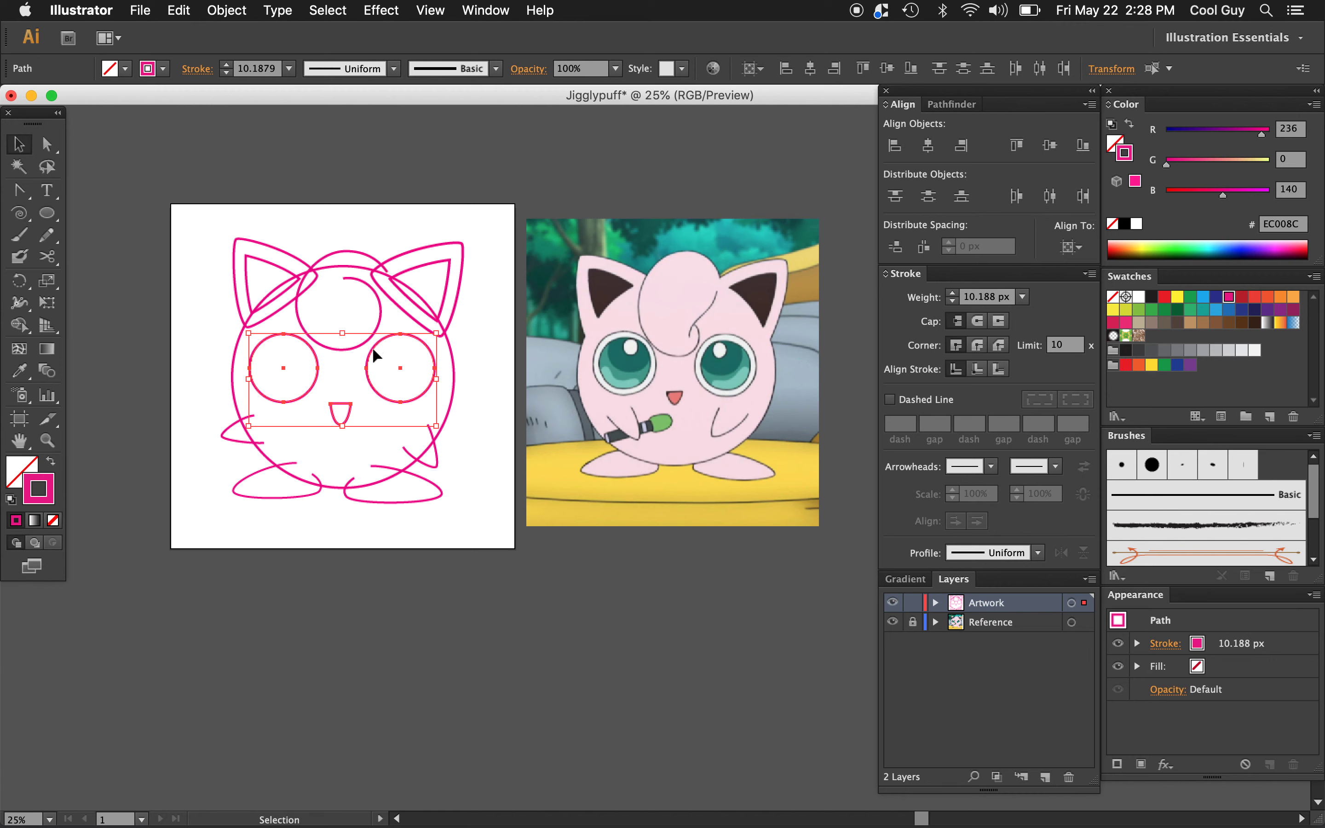
pyautogui.moveTo(371, 353); pyautogui.dragTo(361, 627)
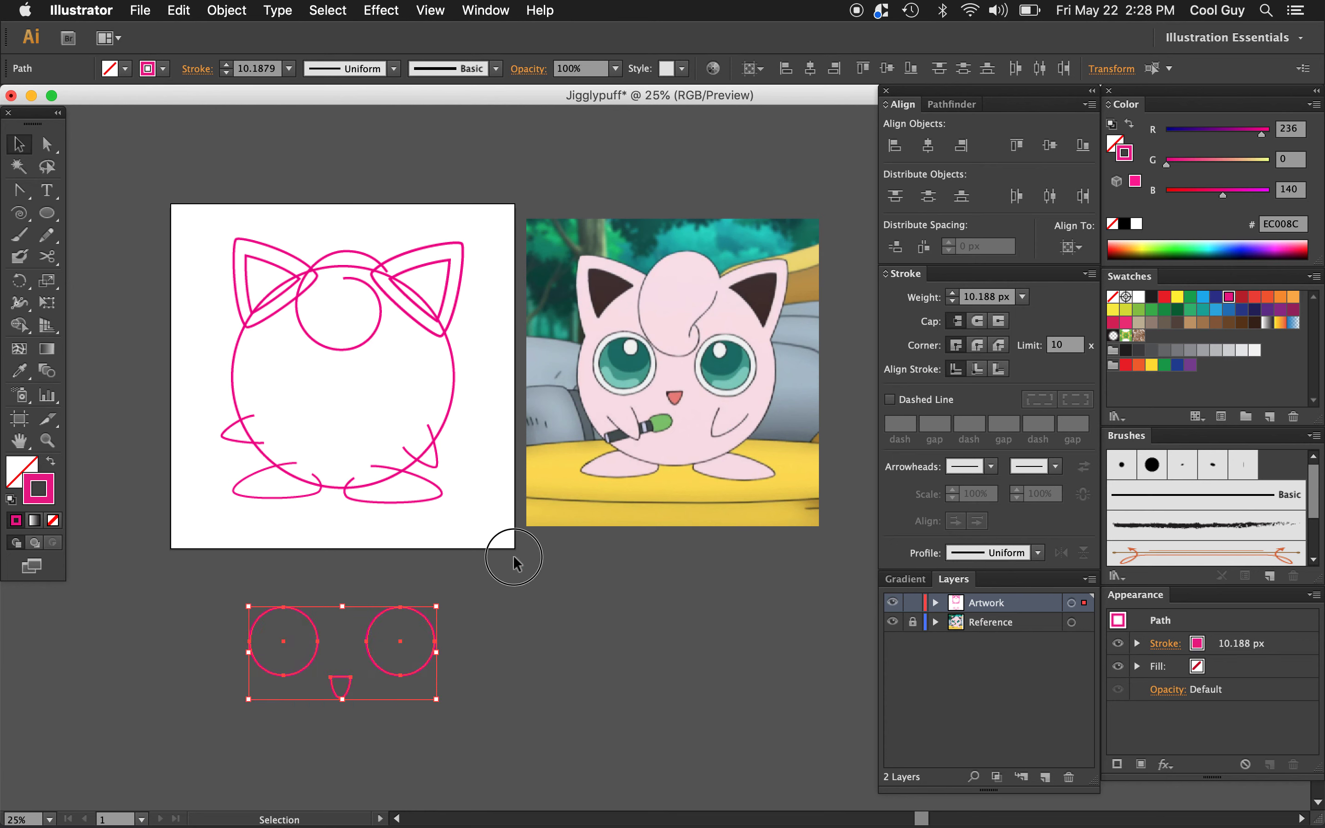
pyautogui.click(513, 554)
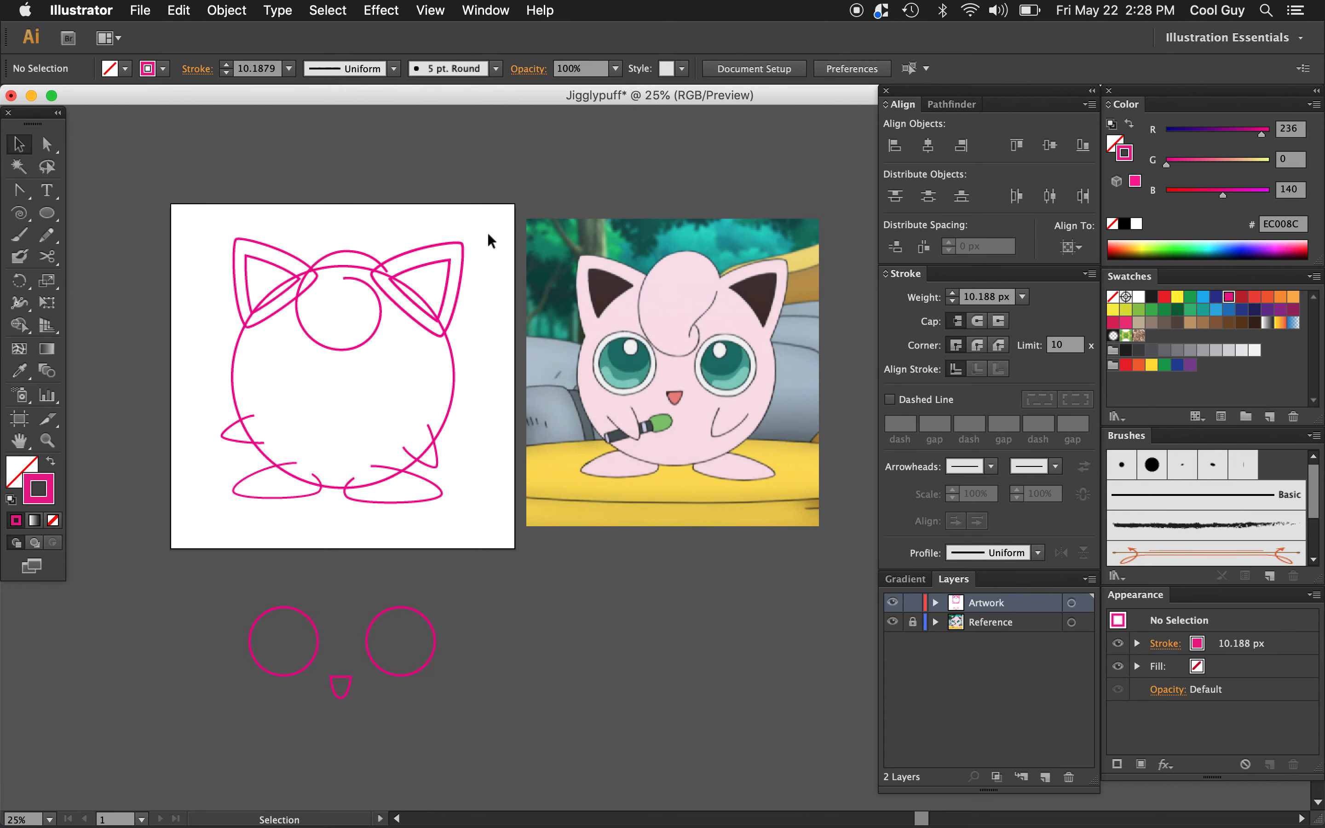
# Select all the body outlines on the artboard and trim the left ear's overlap with the head and hair using Shape Builder
pyautogui.moveTo(489, 220); pyautogui.dragTo(187, 516)
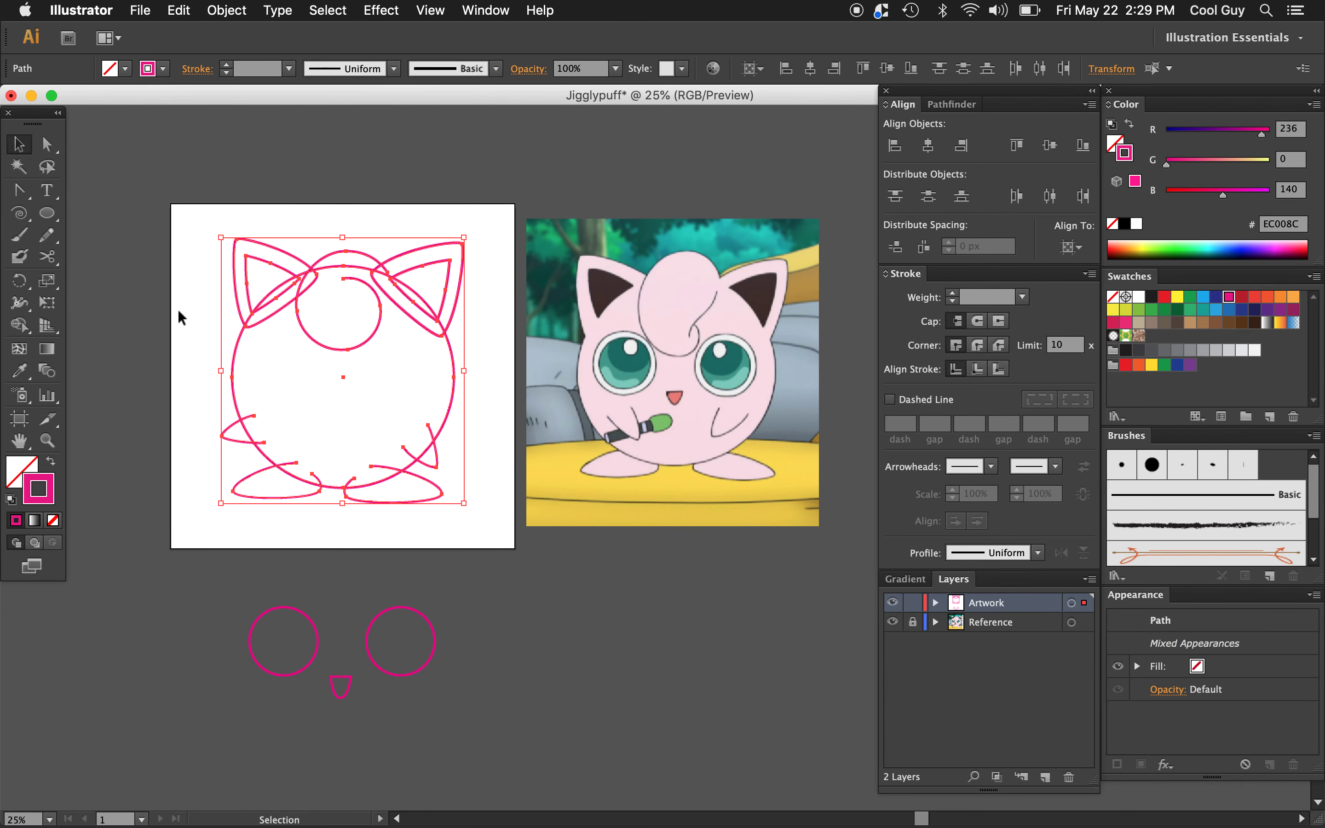
pyautogui.click(20, 328)
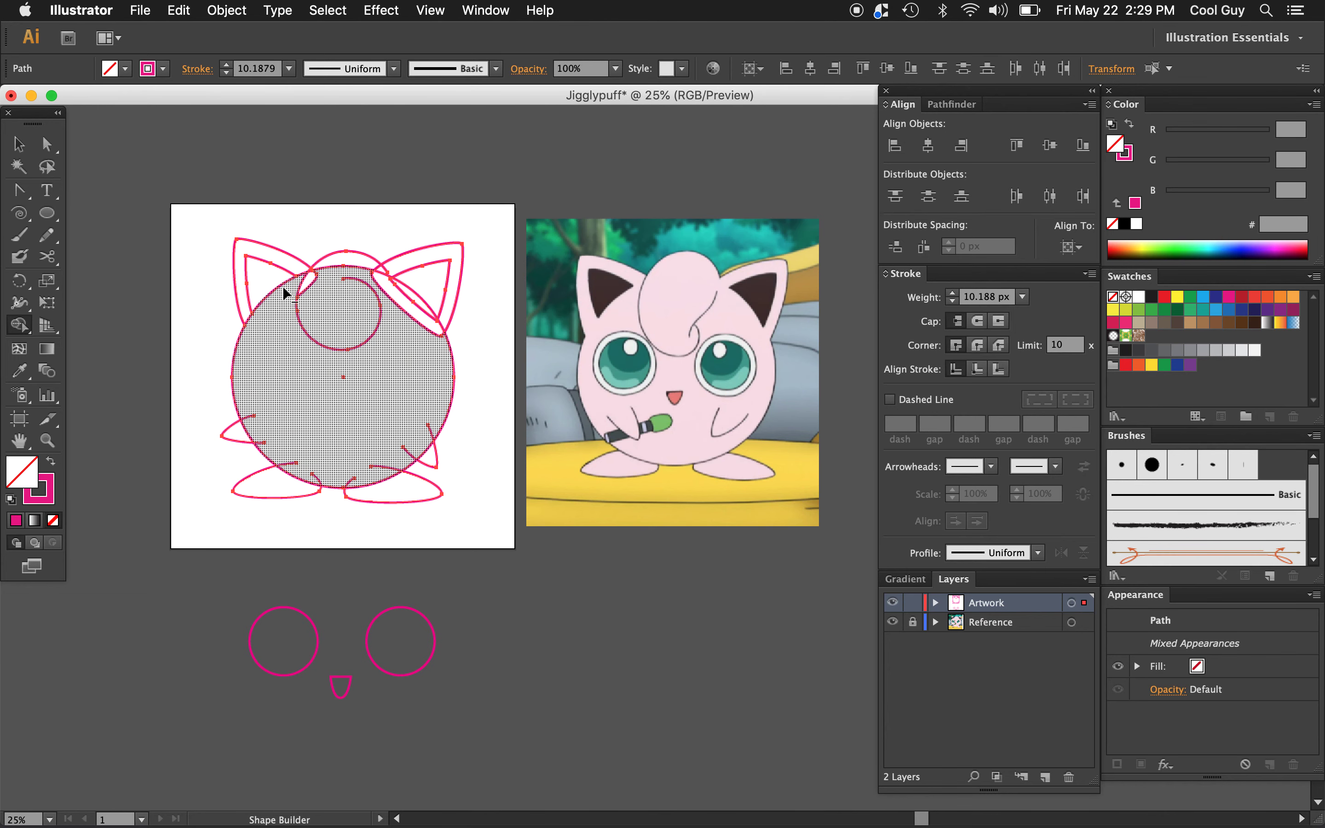
pyautogui.keyDown('alt'); pyautogui.click(313, 270); pyautogui.keyUp('alt')
pyautogui.keyDown('alt'); pyautogui.click(321, 266); pyautogui.keyUp('alt')
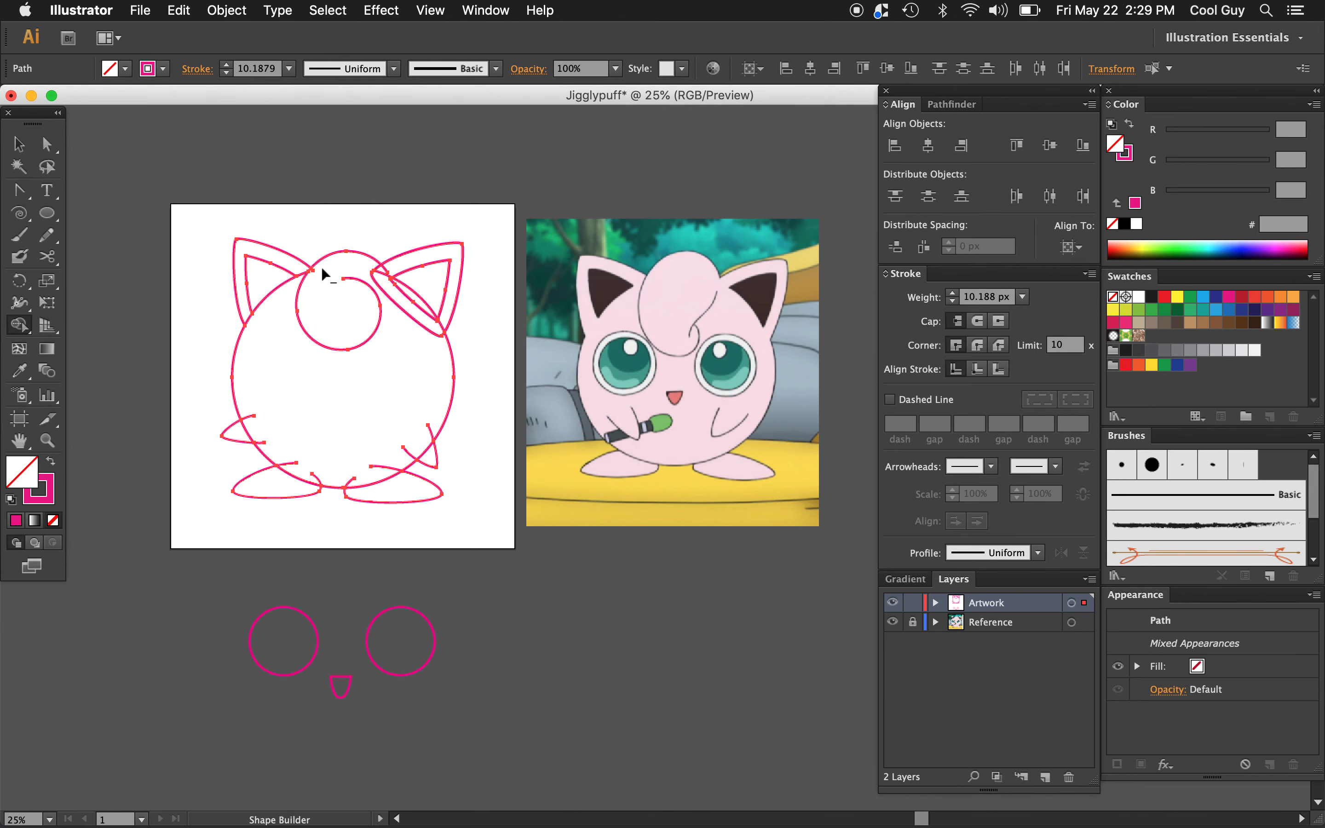
pyautogui.keyDown('alt'); pyautogui.click(315, 271); pyautogui.keyUp('alt')
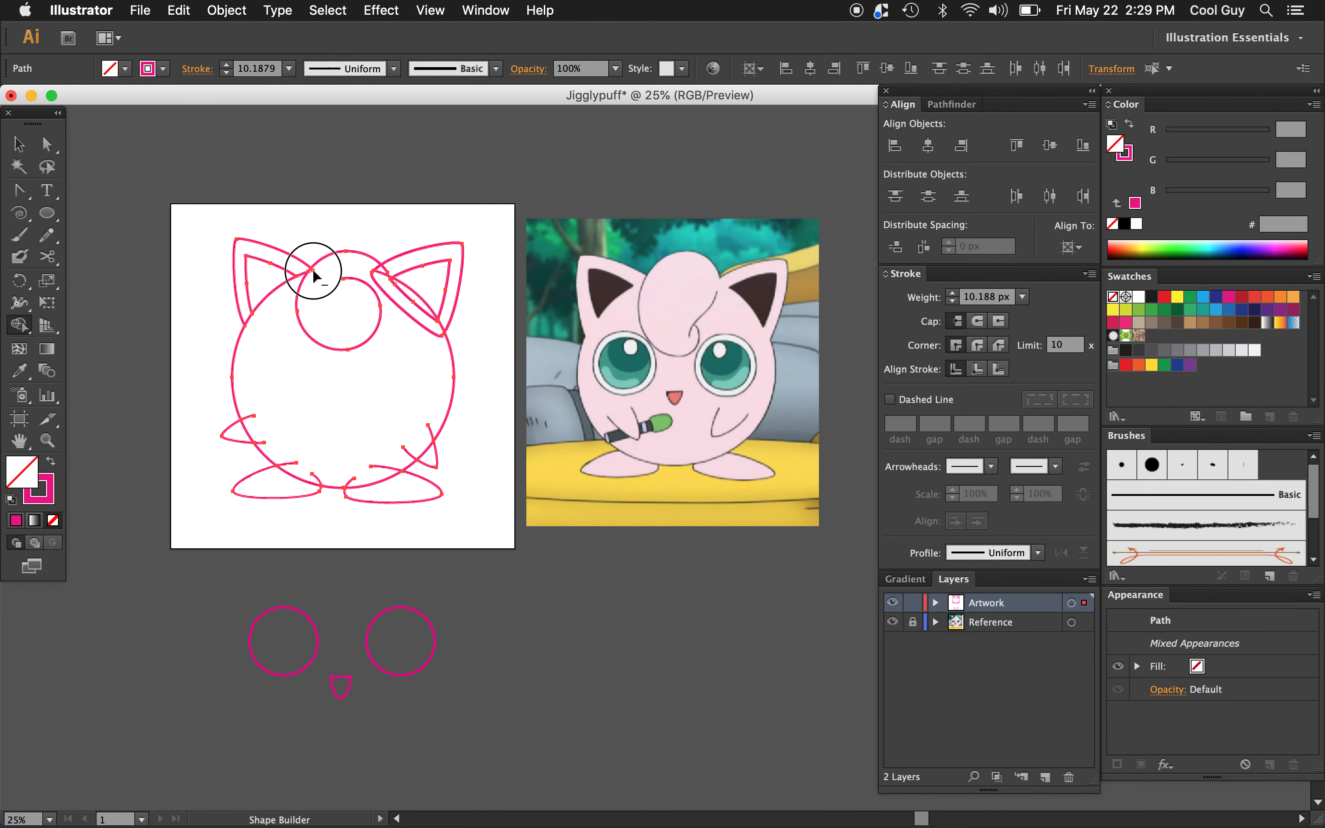
# Trim the right ear's outline pieces that overlap the head and hair with Shape Builder
pyautogui.keyDown('alt'); pyautogui.click(374, 269); pyautogui.keyUp('alt')
pyautogui.keyDown('alt'); pyautogui.click(372, 272); pyautogui.keyUp('alt')
pyautogui.keyDown('alt'); pyautogui.click(399, 287); pyautogui.keyUp('alt')
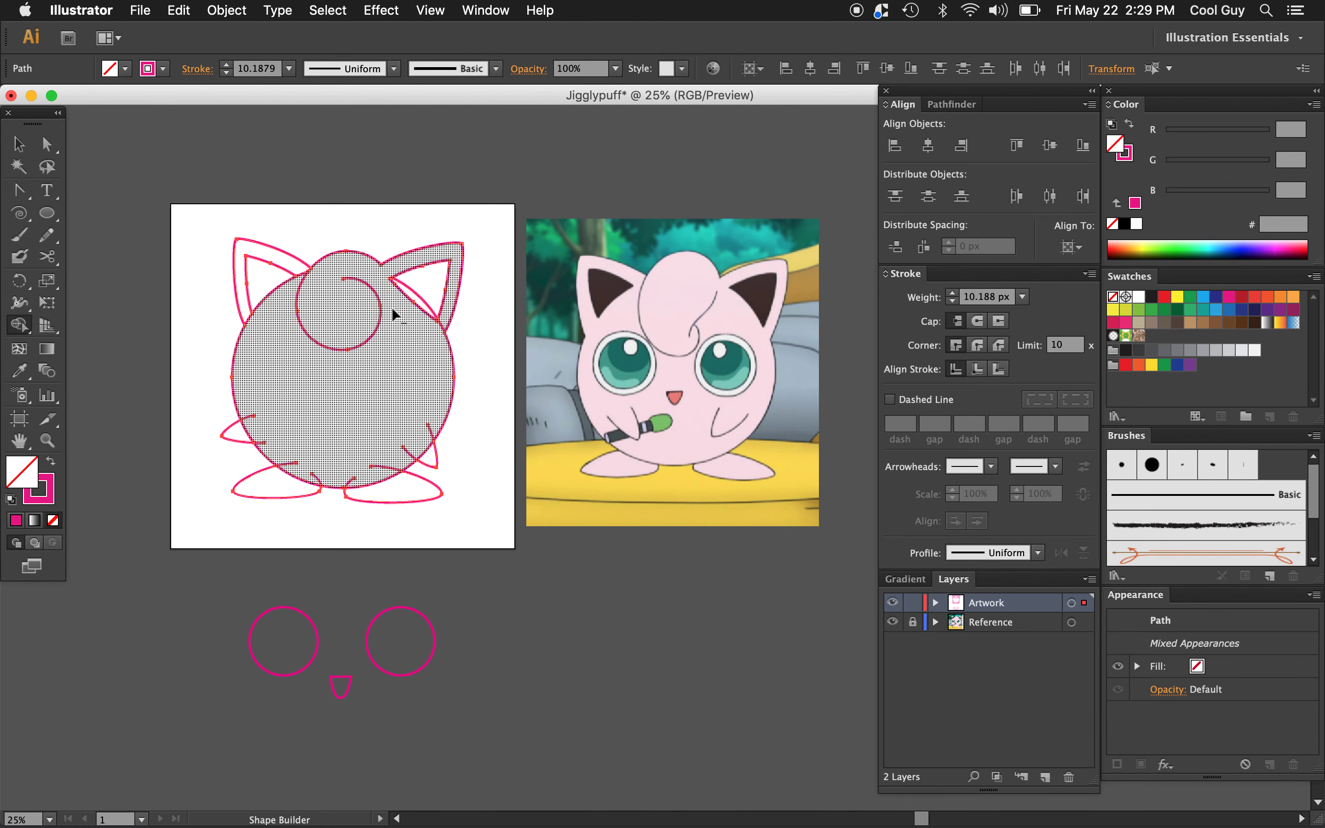
pyautogui.keyDown('alt'); pyautogui.click(416, 300); pyautogui.keyUp('alt')
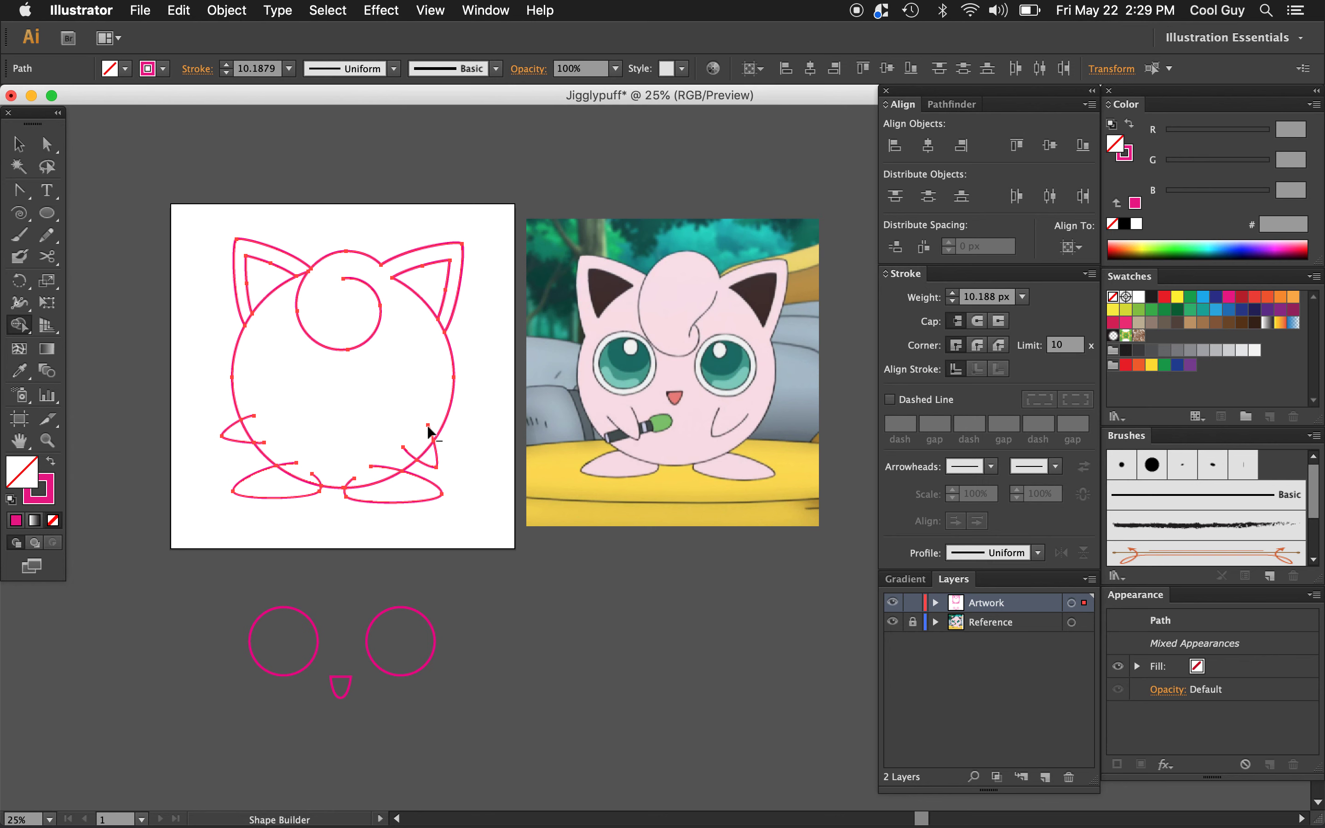
# Remove the parts of the right arm and both feet that overlap the body with Shape Builder
pyautogui.click(410, 455)
pyautogui.keyDown('alt'); pyautogui.click(352, 481); pyautogui.keyUp('alt')
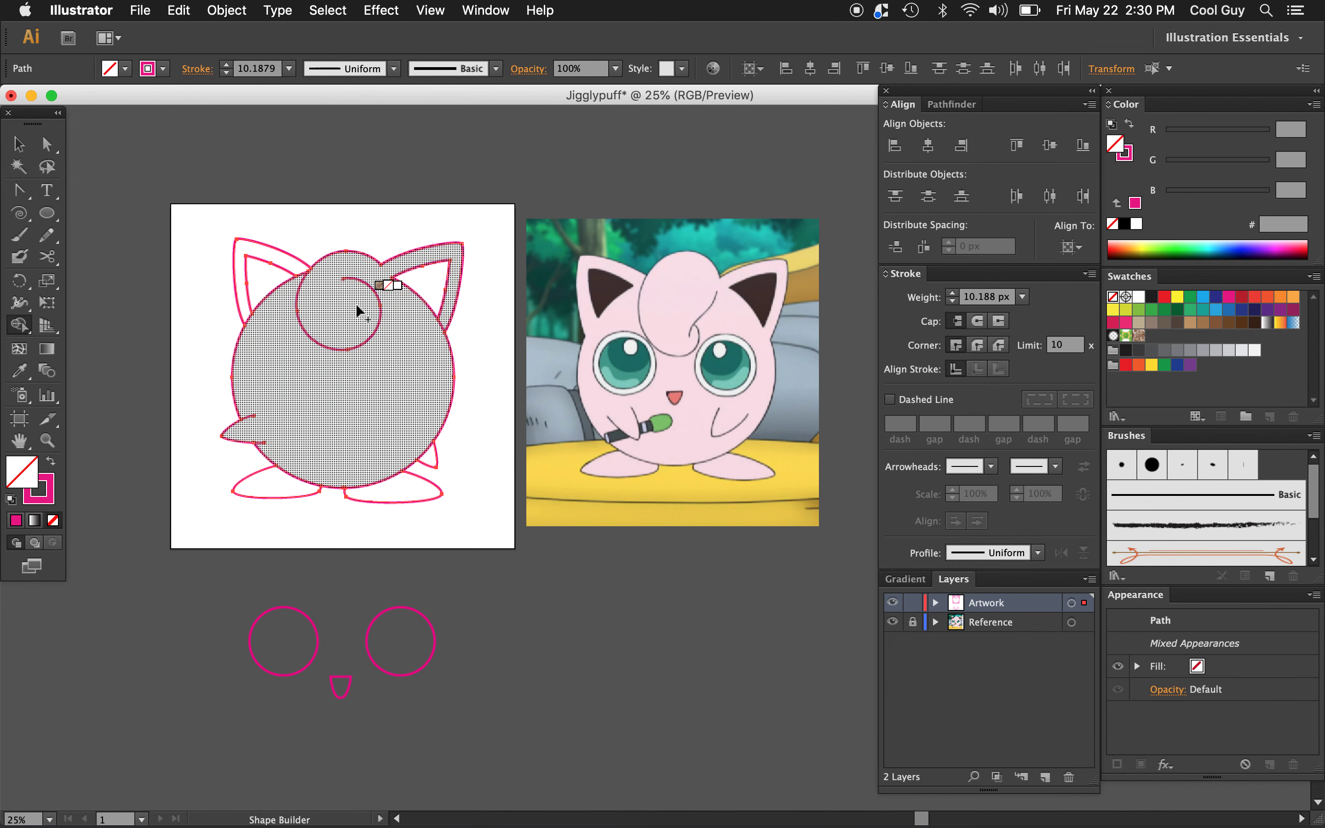
pyautogui.click(18, 144)
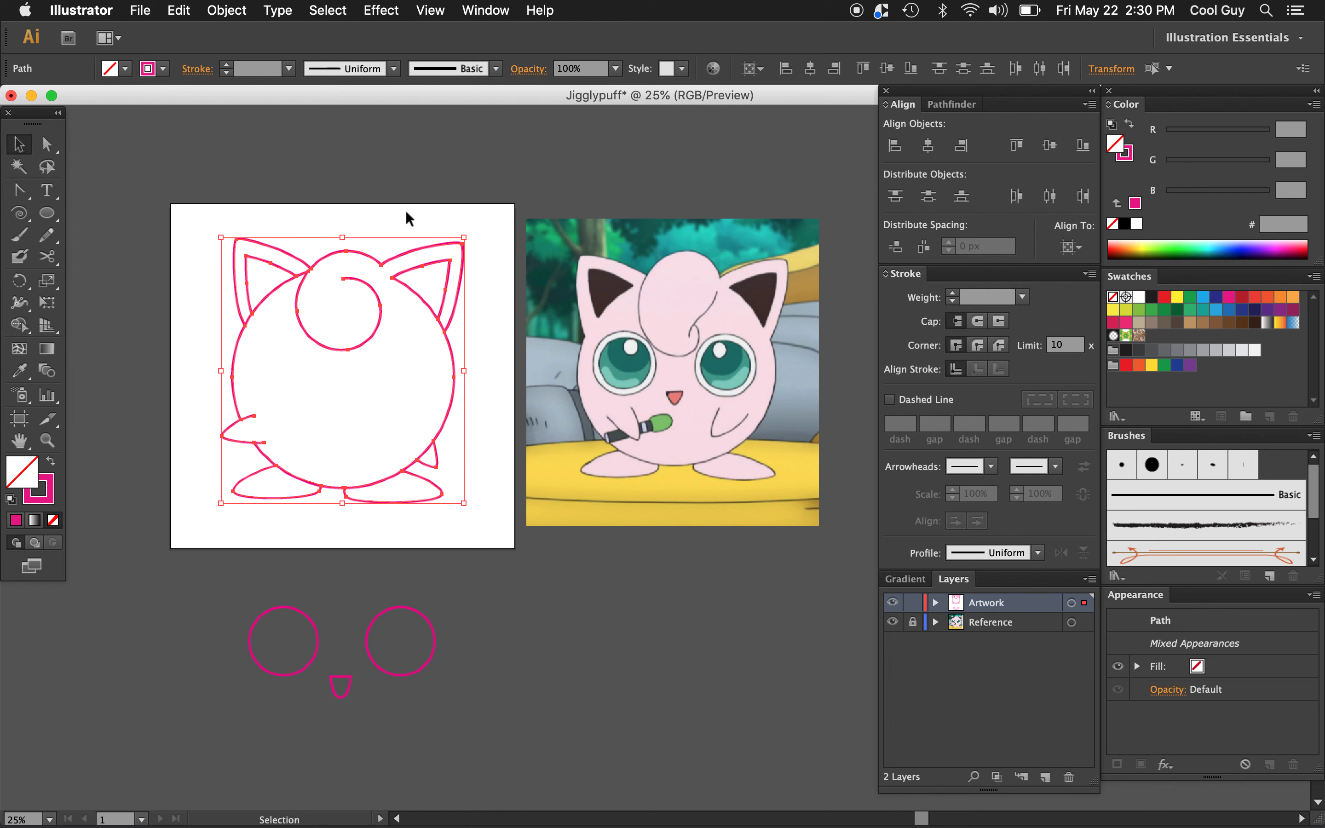
# Reselect the body outlines, remove the segments separating the ears from the head with Shape Builder, and deselect everything
pyautogui.moveTo(492, 218); pyautogui.dragTo(179, 504)
pyautogui.hotkey('shift', 'm')
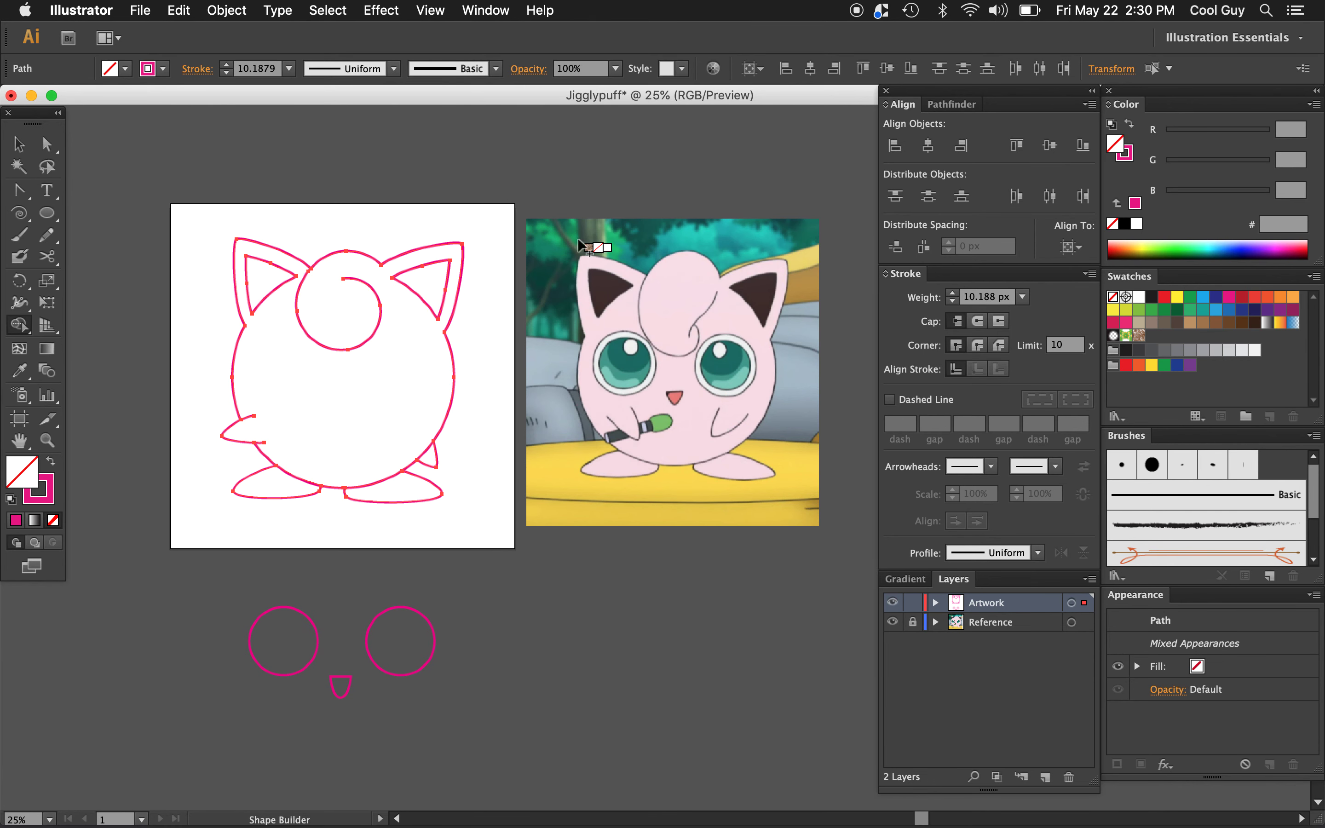
pyautogui.press('v')
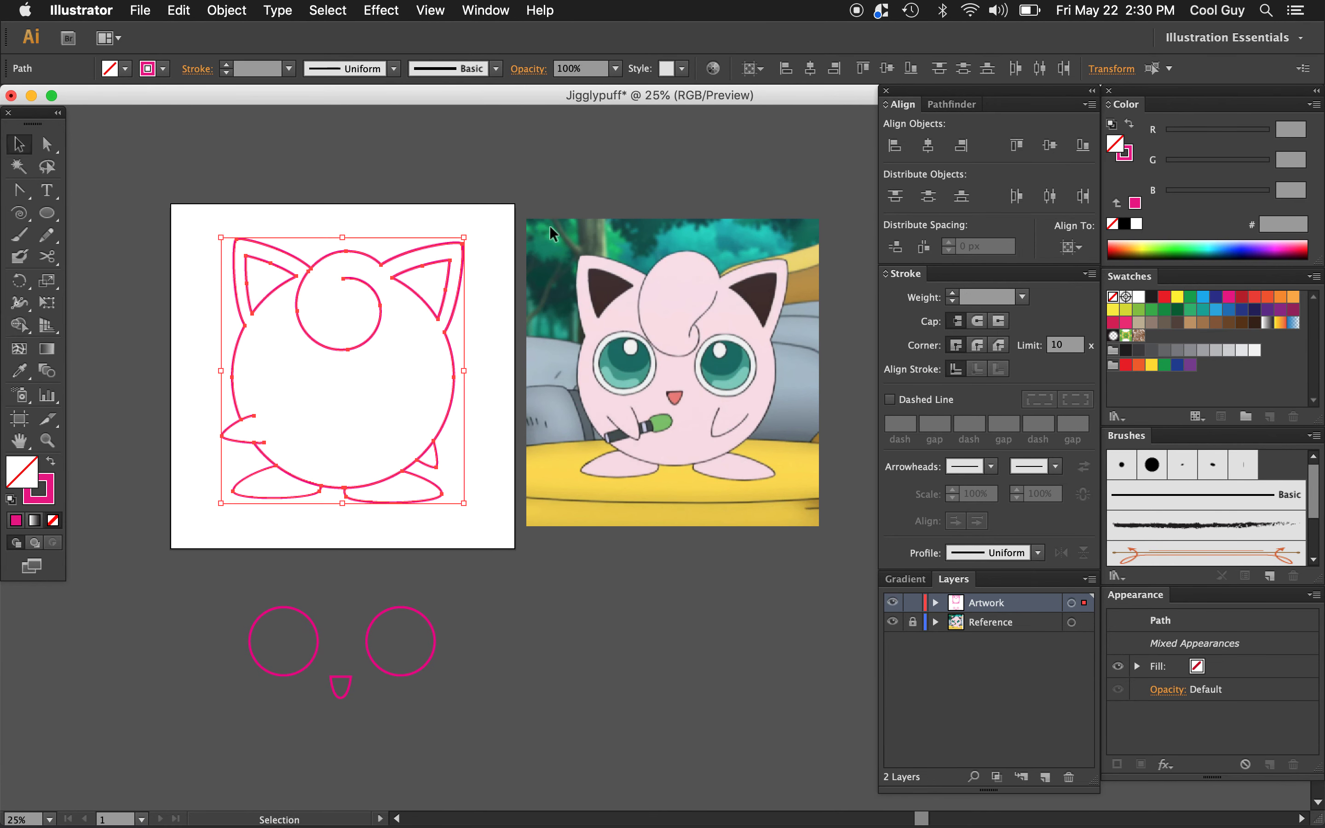
pyautogui.click(508, 251)
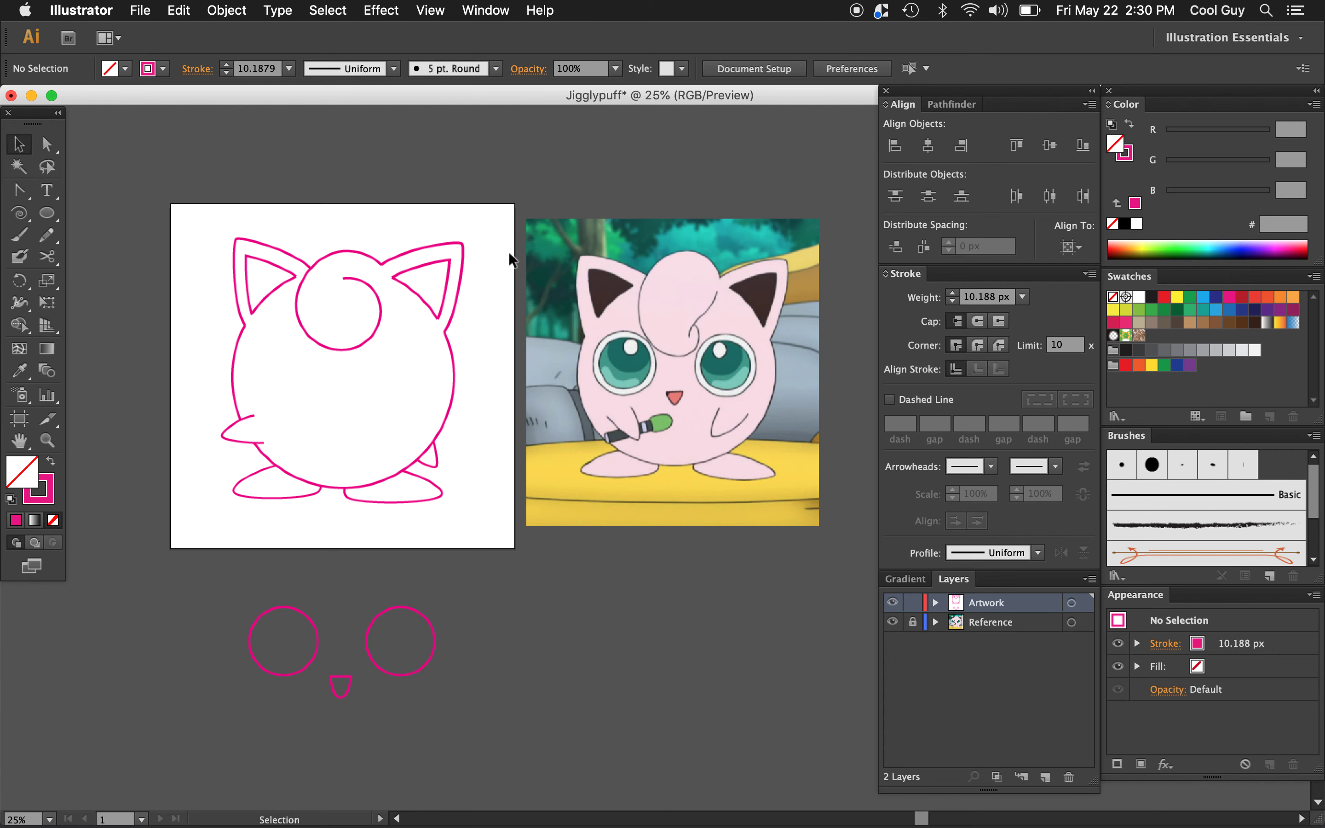
# Give all the body outlines on the artboard round stroke caps and round corner joins
pyautogui.moveTo(501, 221); pyautogui.dragTo(173, 526)
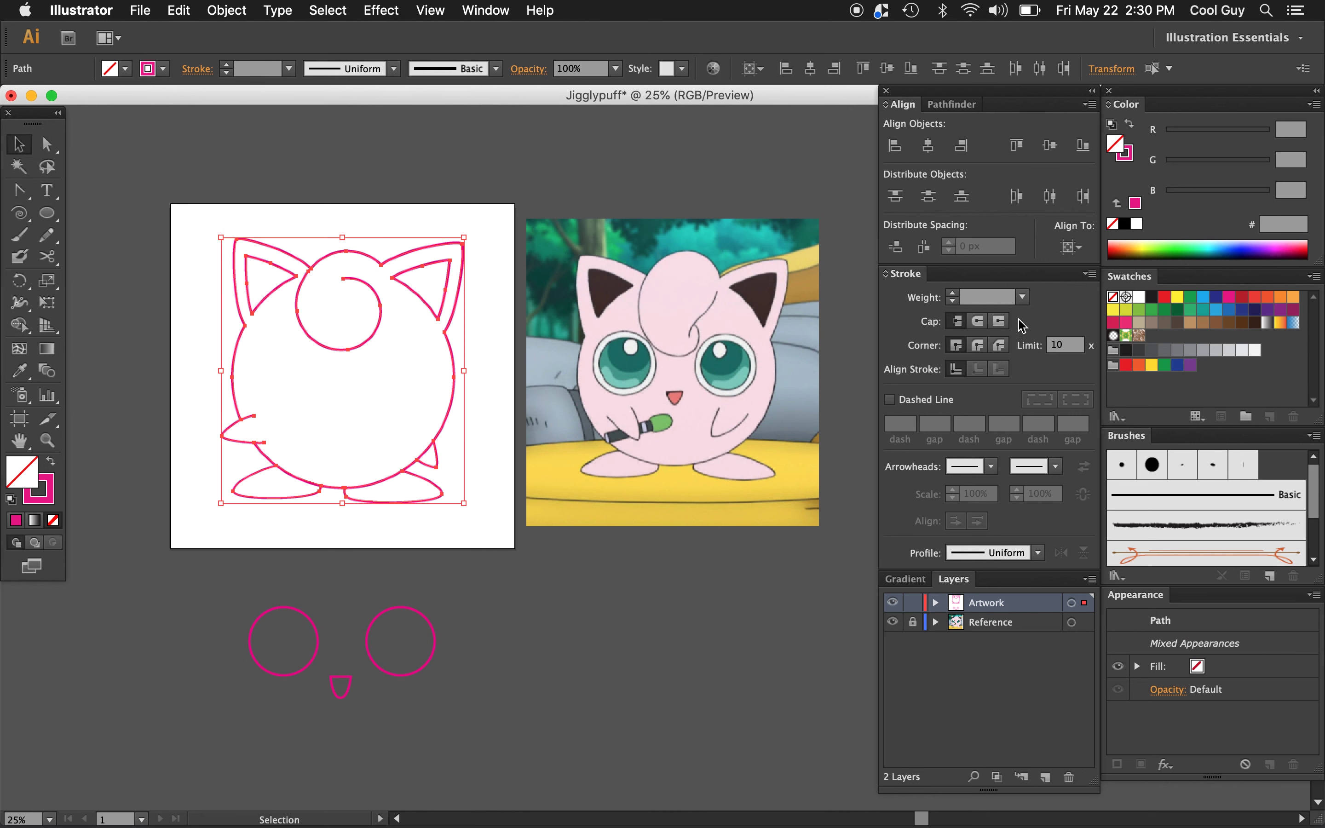
pyautogui.click(977, 322)
pyautogui.click(977, 345)
# Try stroke weights of 10, 20 and 16 px on the body outlines, settle on 15 px, and deselect them
pyautogui.click(996, 300)
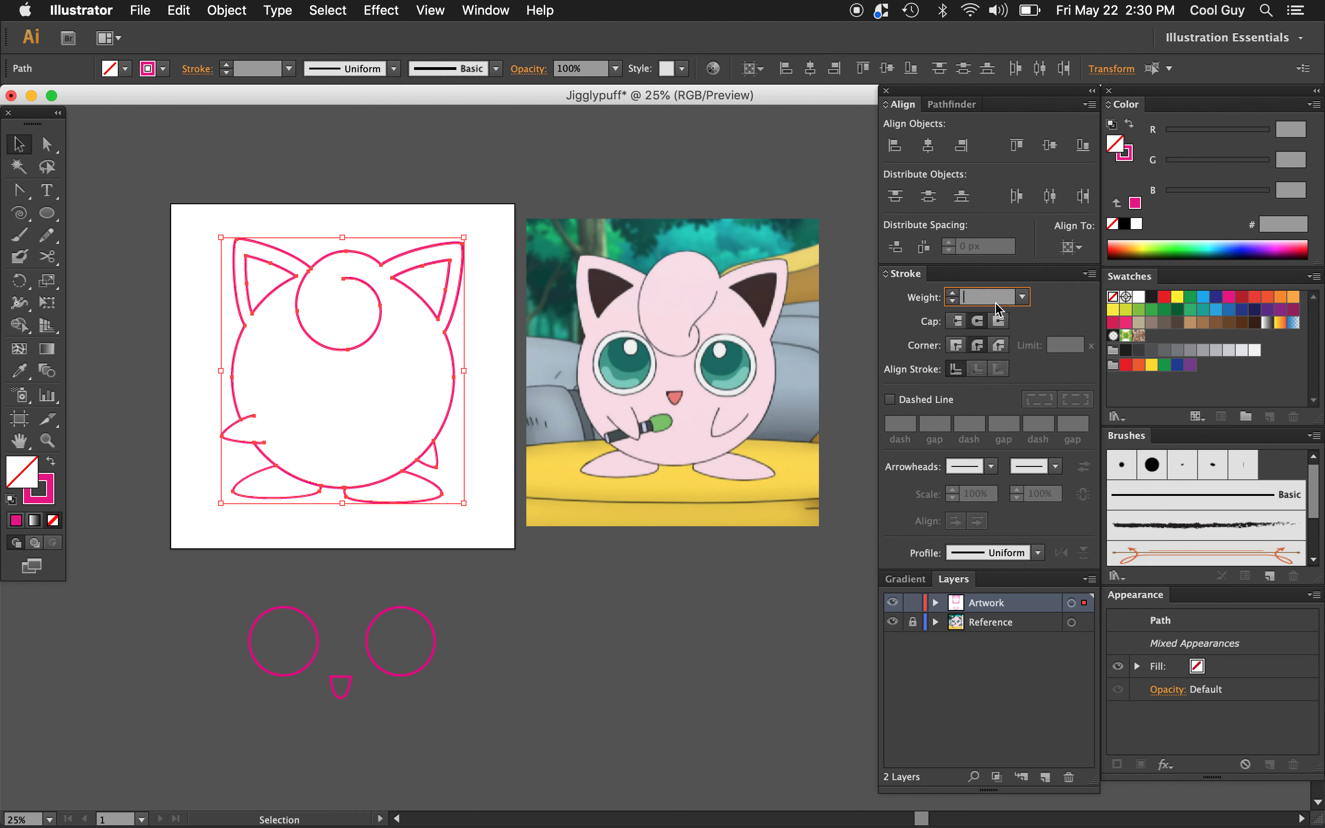
pyautogui.write('10')
pyautogui.press('Return')
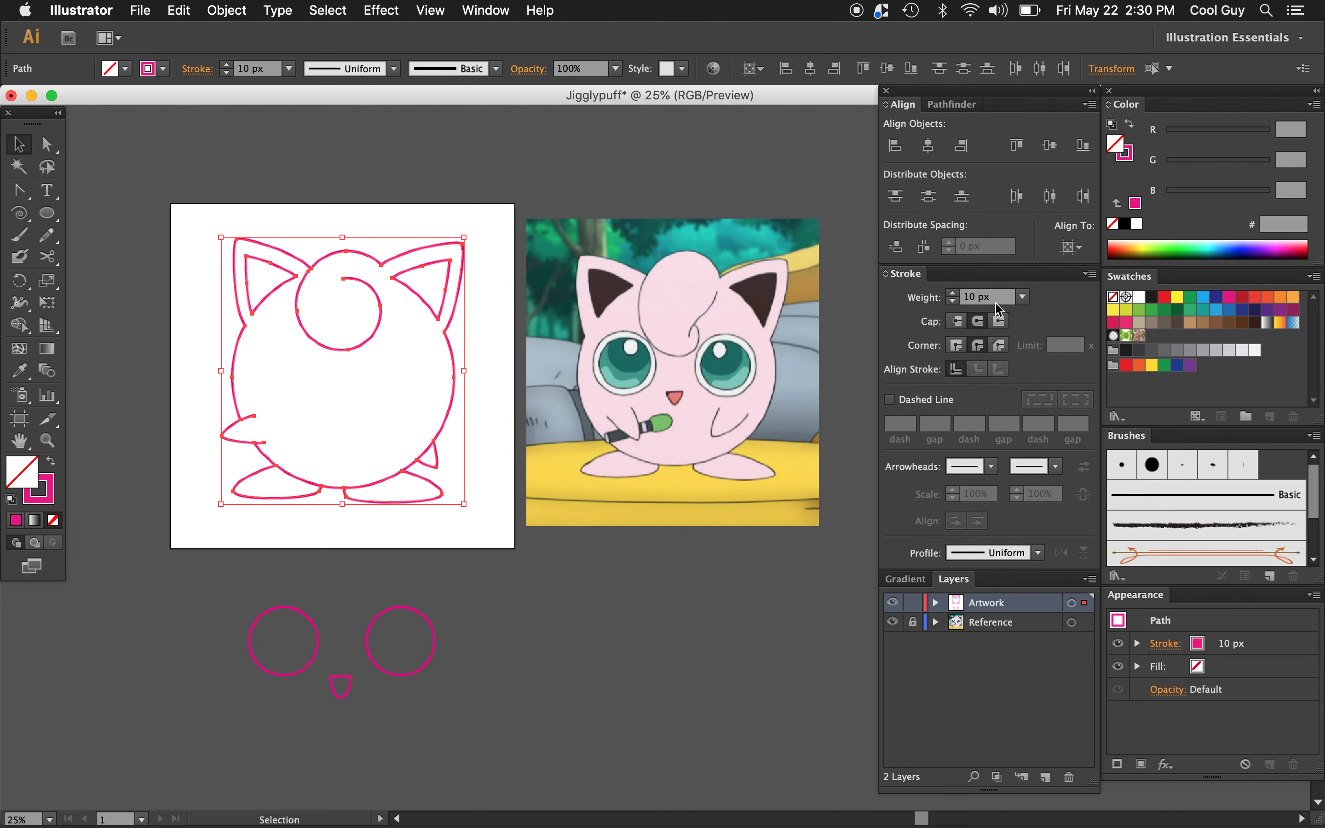
pyautogui.doubleClick(979, 297)
pyautogui.write('20')
pyautogui.press('Return')
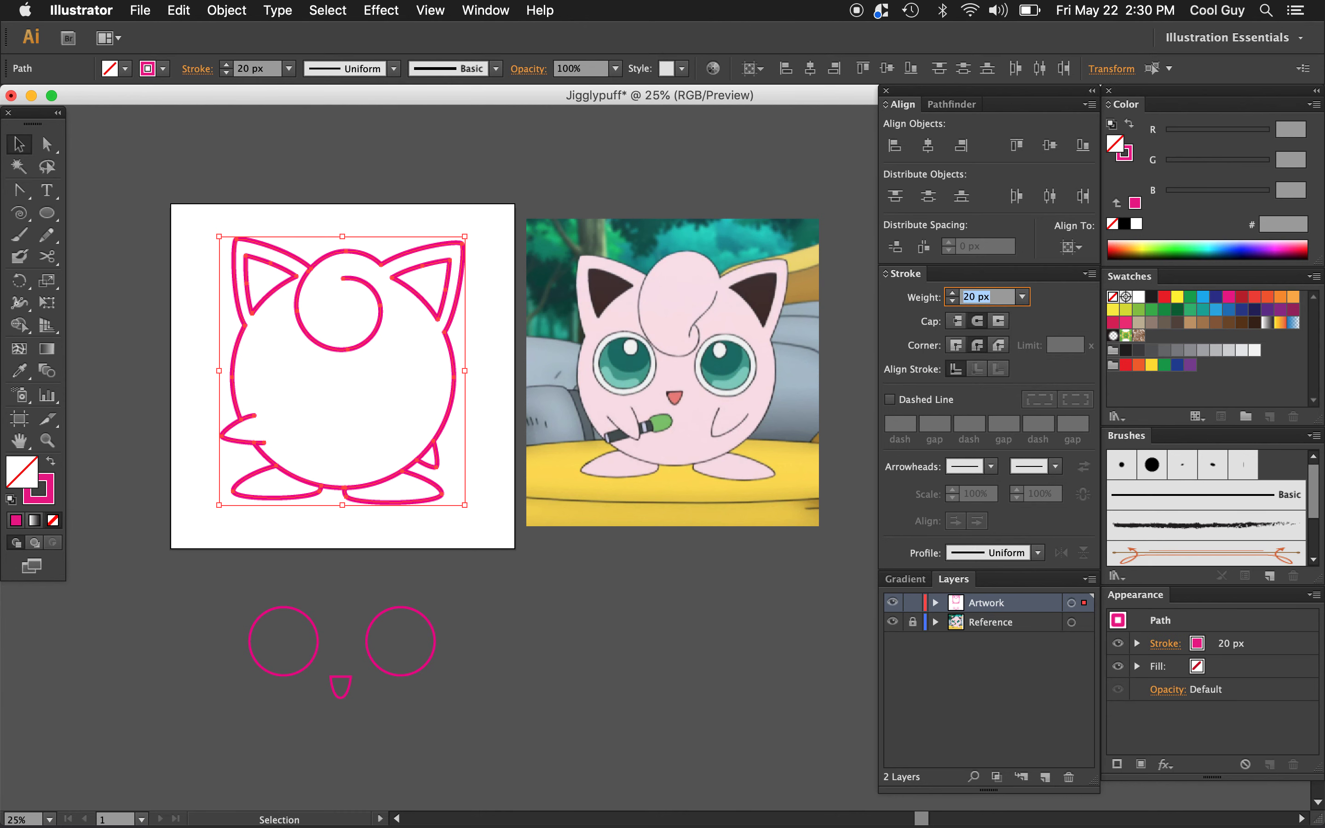
pyautogui.write('16')
pyautogui.press('Return')
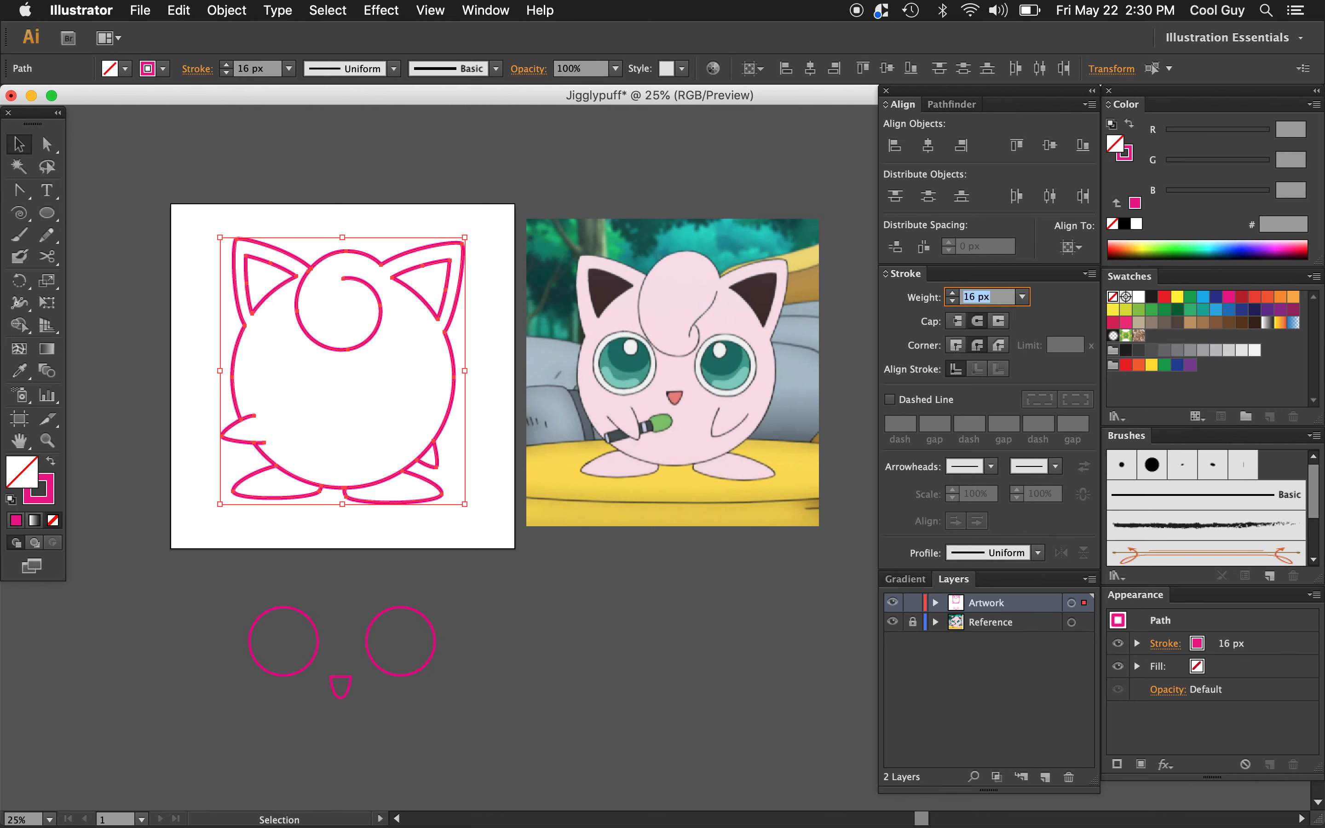
pyautogui.click(695, 191)
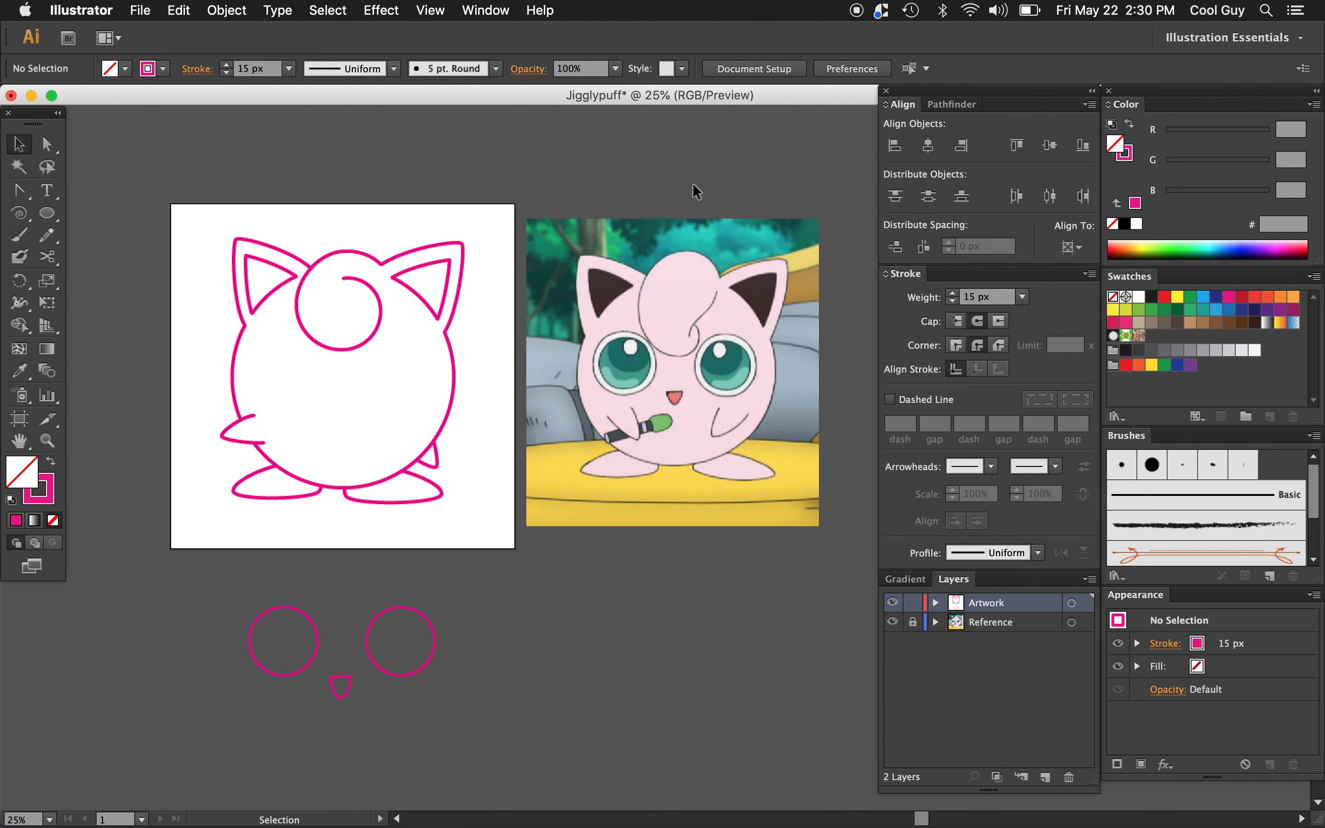
# Change the stroke colour of all the body outlines to black (000000) and deselect them
pyautogui.moveTo(484, 225); pyautogui.dragTo(194, 515)
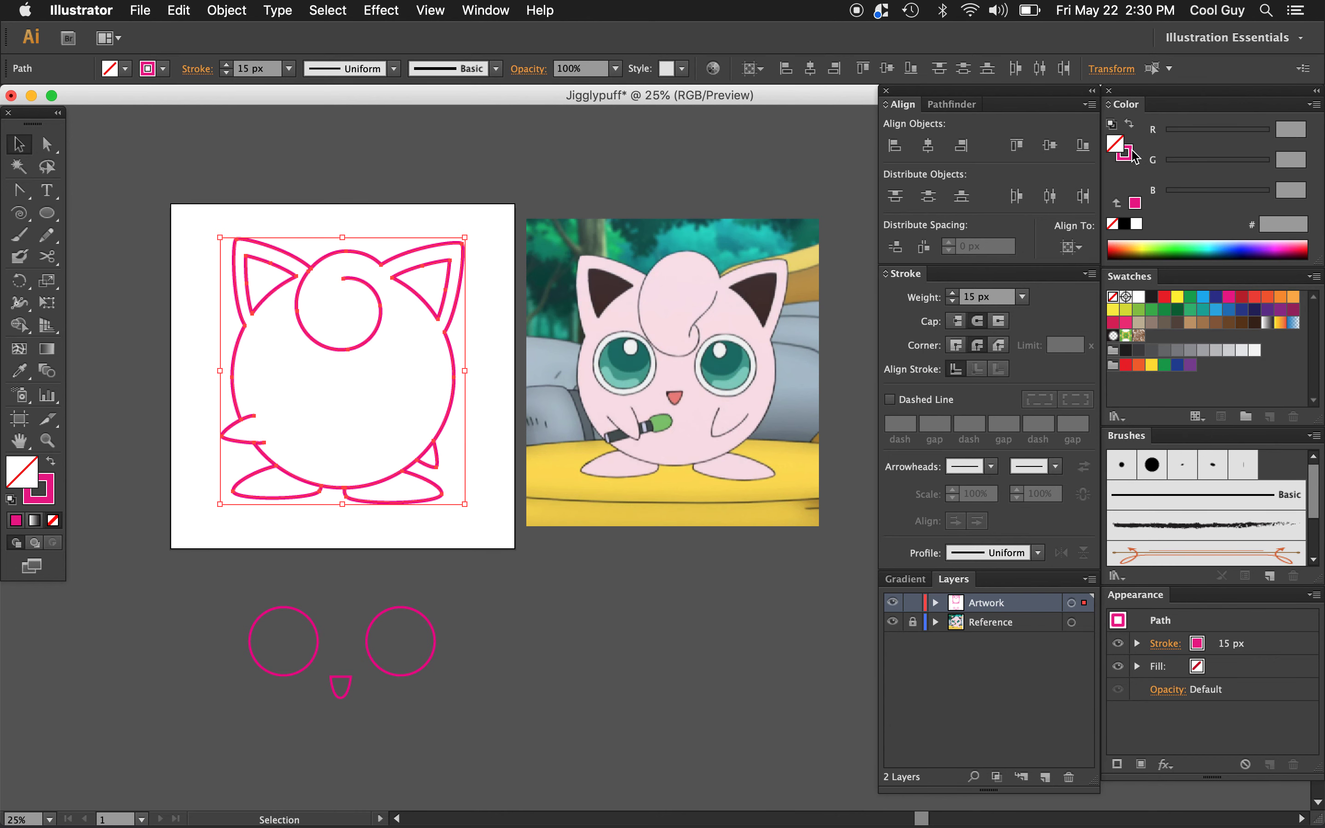
pyautogui.click(1128, 153)
pyautogui.click(1124, 224)
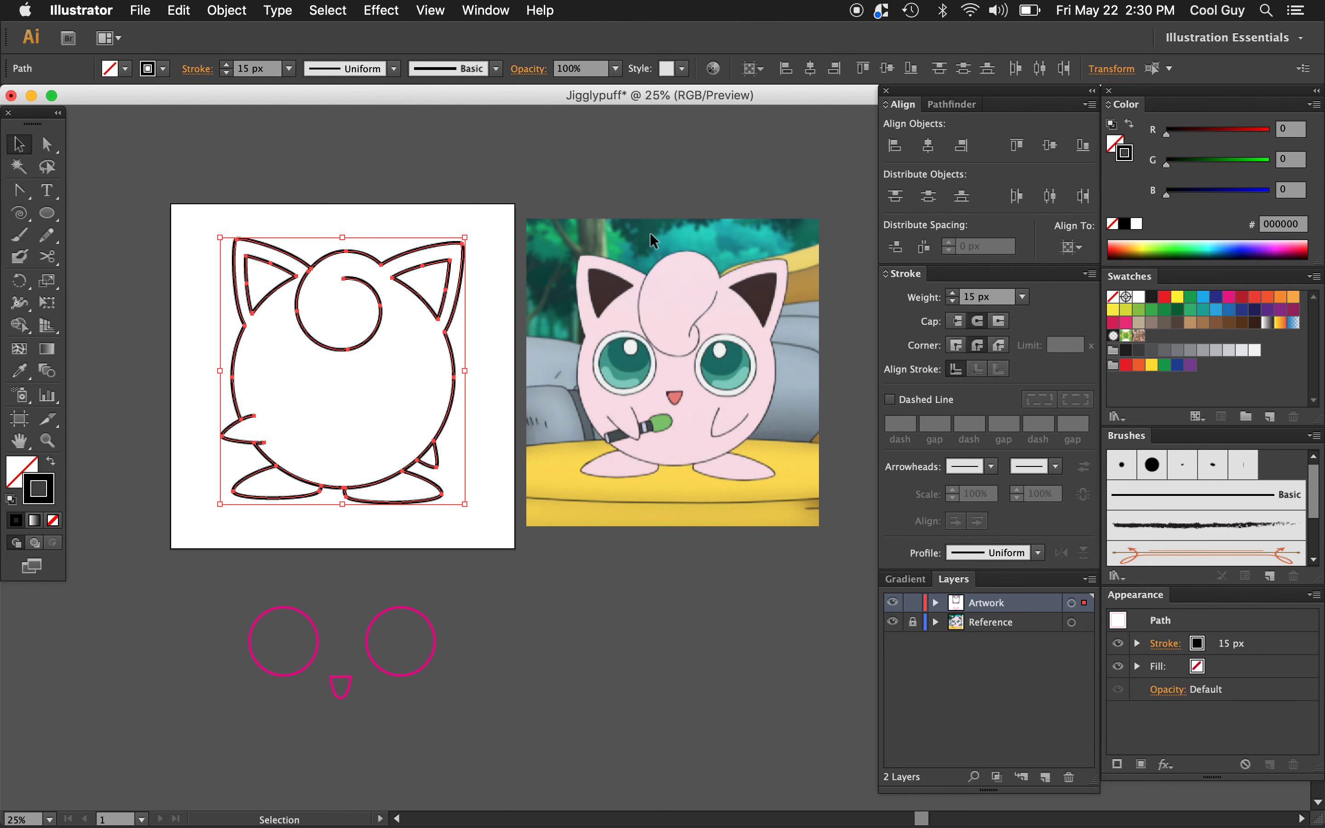
pyautogui.click(495, 206)
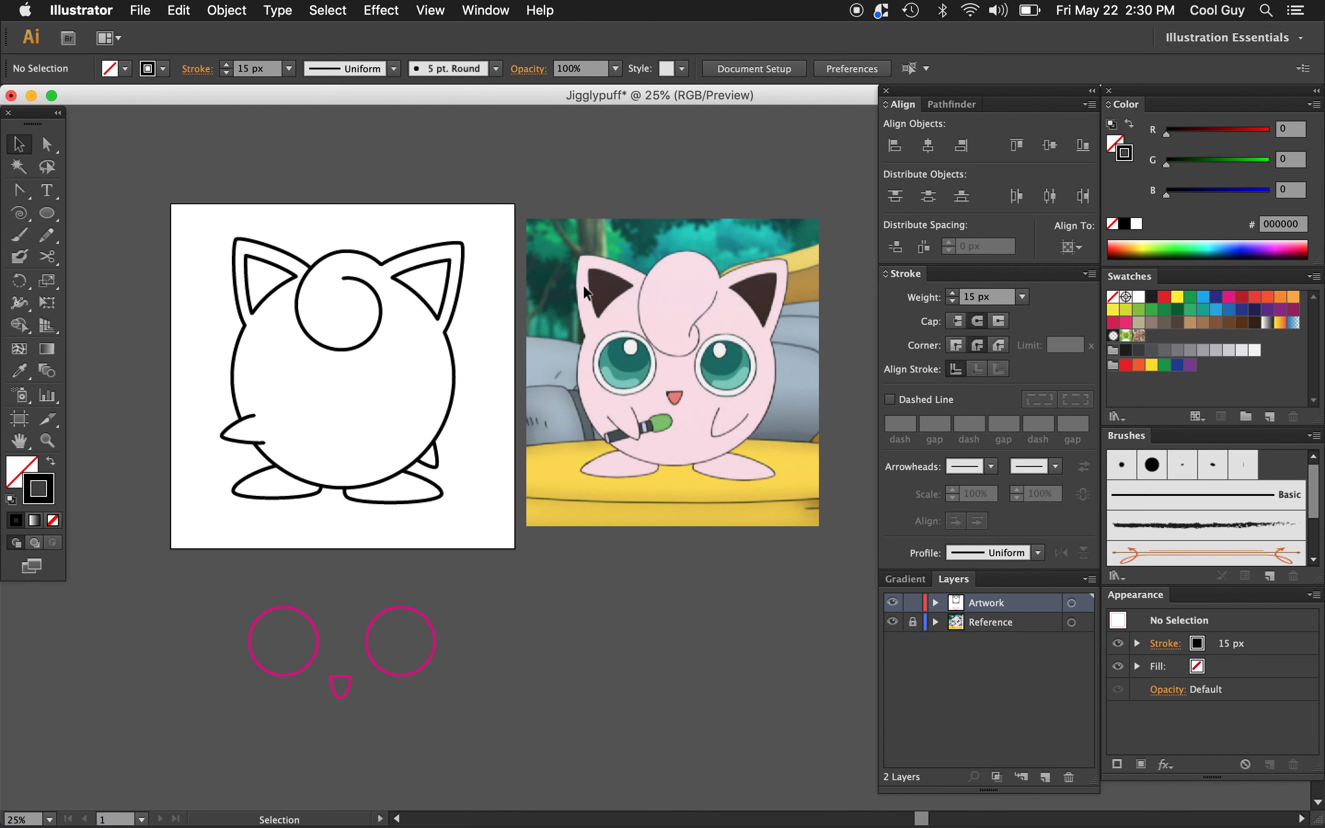
# Sample the light pink body colour F6DFE8 from the reference image with the Eyedropper and save it as a swatch
pyautogui.press('i')
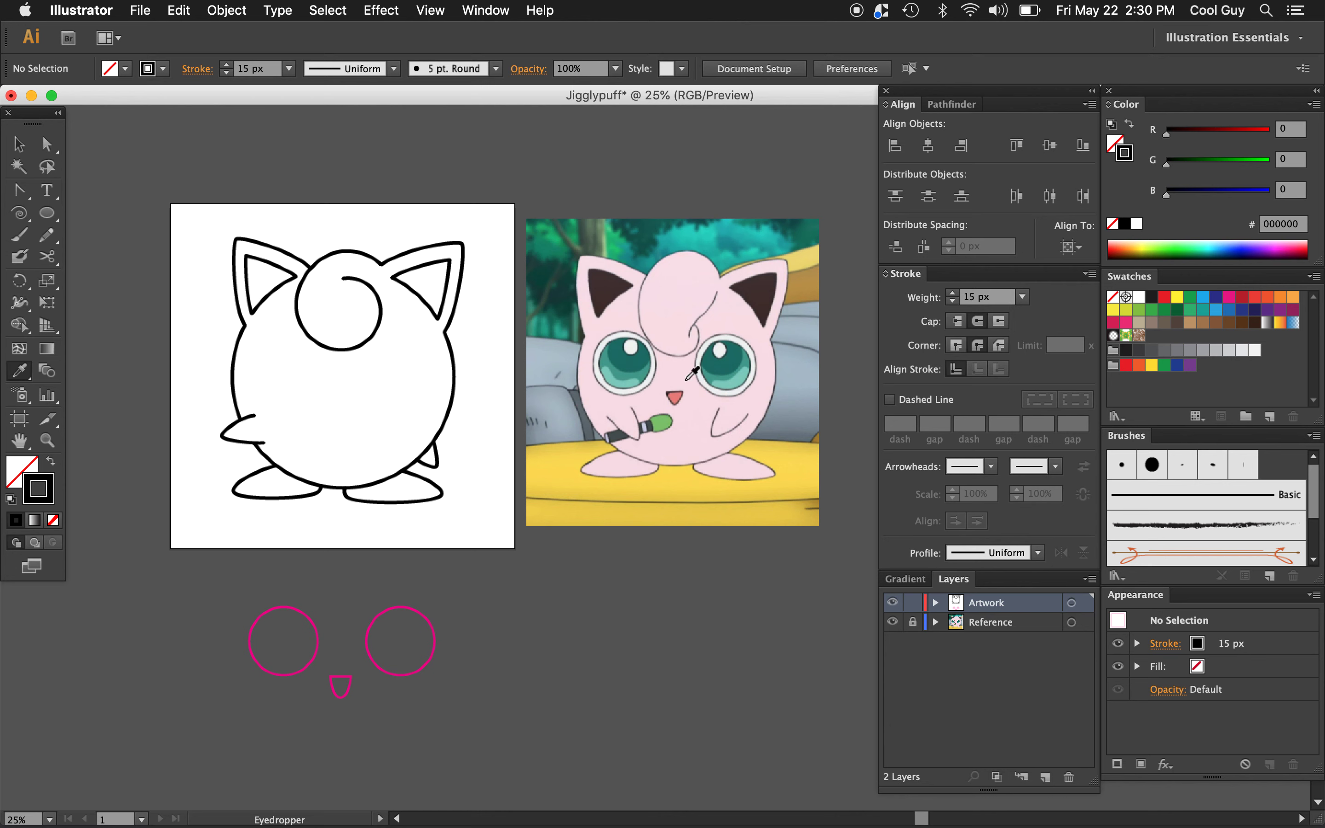
pyautogui.click(677, 302)
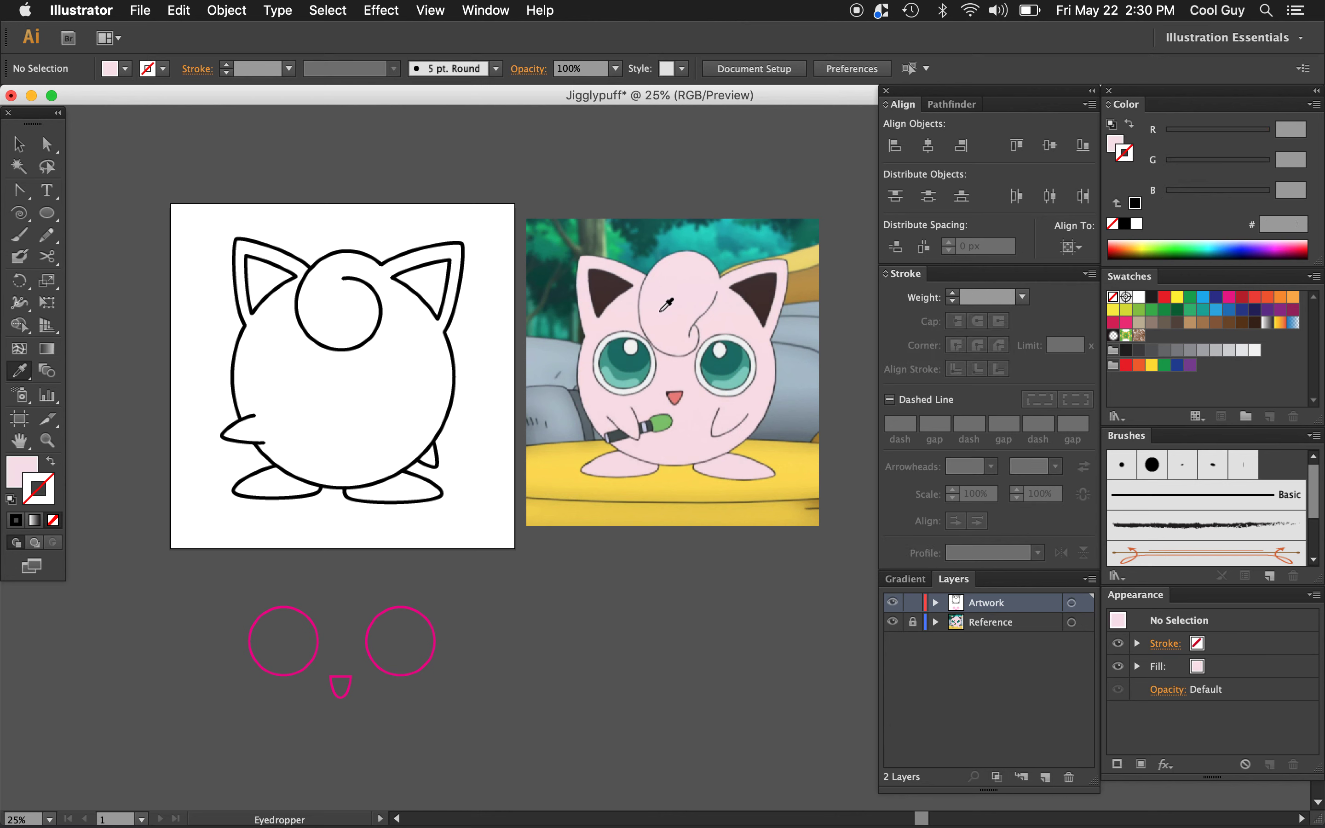
pyautogui.click(1115, 144)
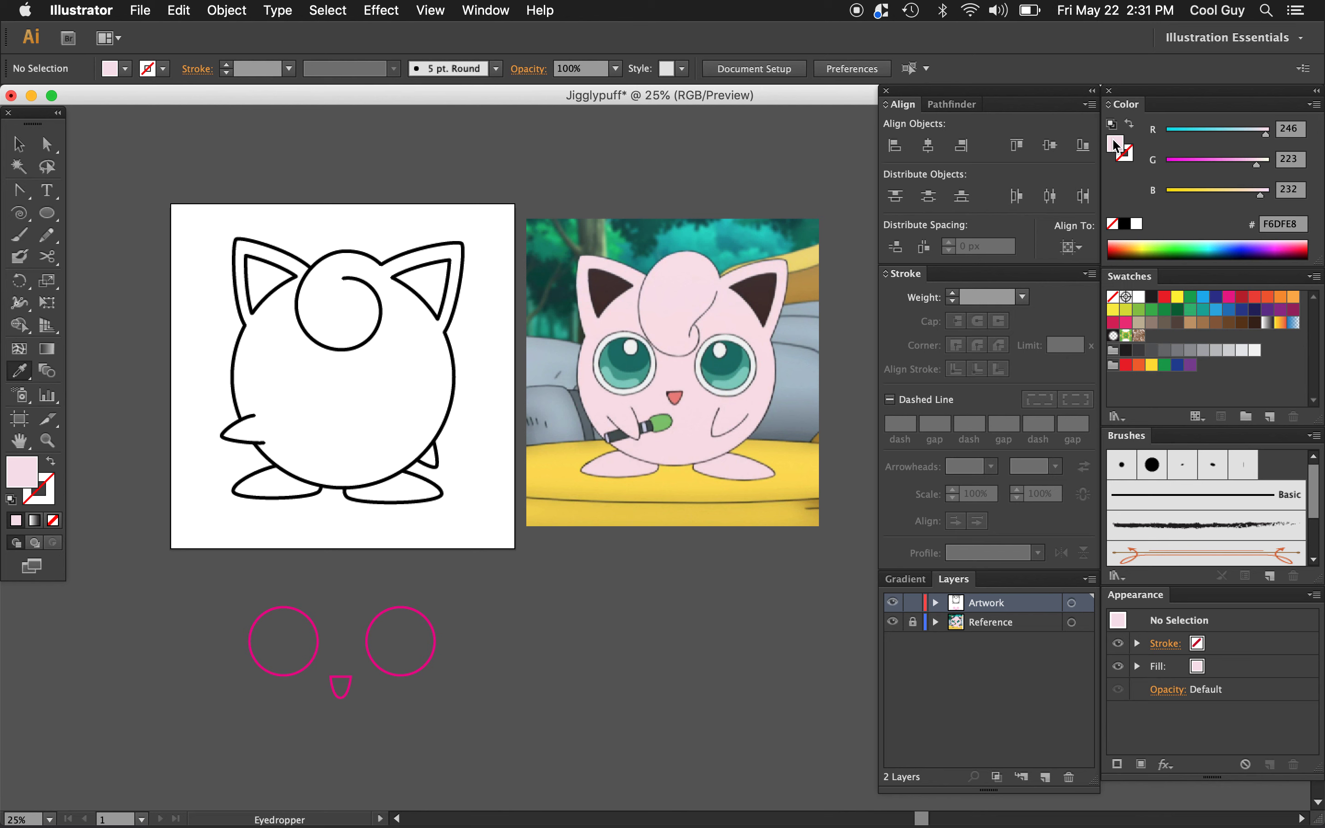
pyautogui.moveTo(1114, 141); pyautogui.dragTo(1159, 349)
# Sample the three eye teals 1D746C, 49A294 and 87CFC0 from the reference image and save each as a swatch
pyautogui.click(735, 356)
pyautogui.moveTo(1117, 143); pyautogui.dragTo(1160, 351)
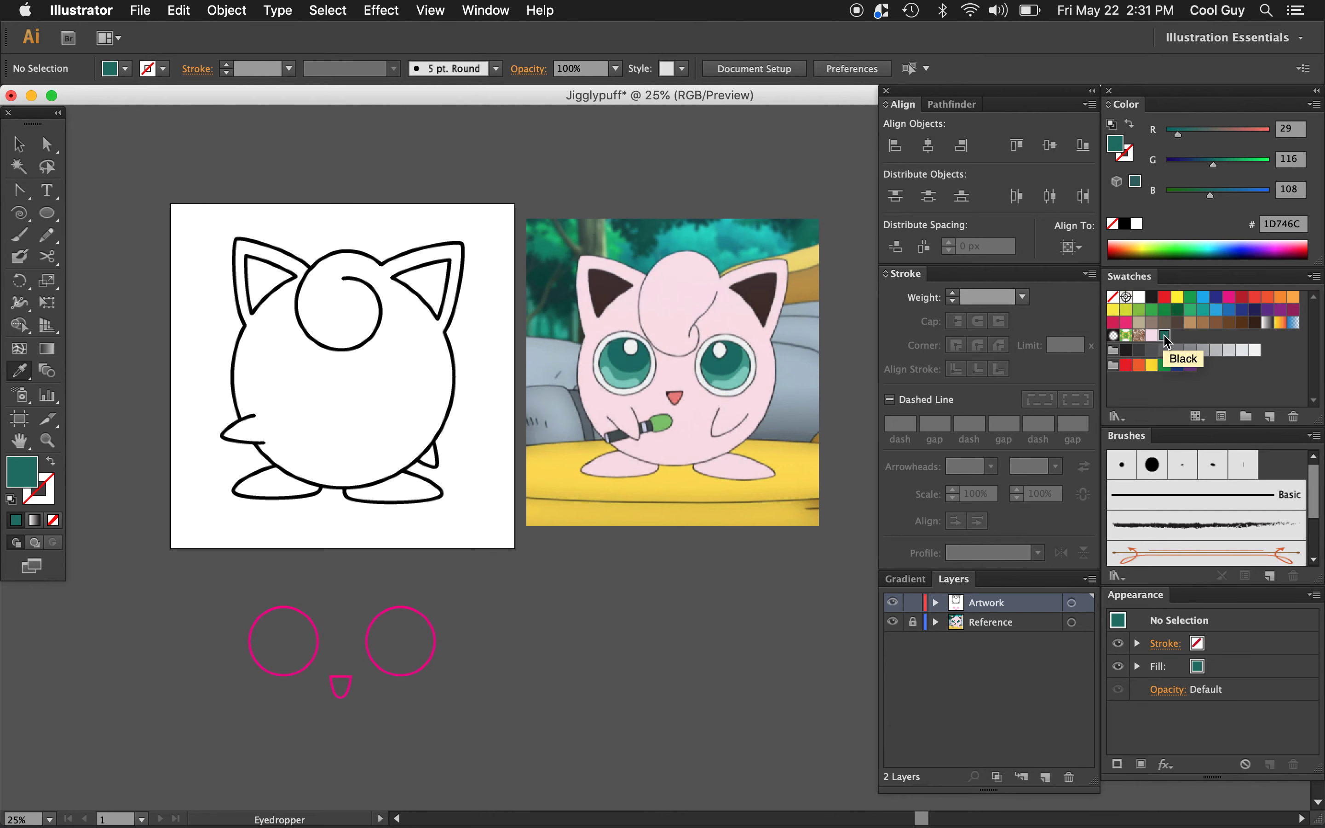
pyautogui.click(751, 354)
pyautogui.moveTo(1117, 144); pyautogui.dragTo(1163, 327)
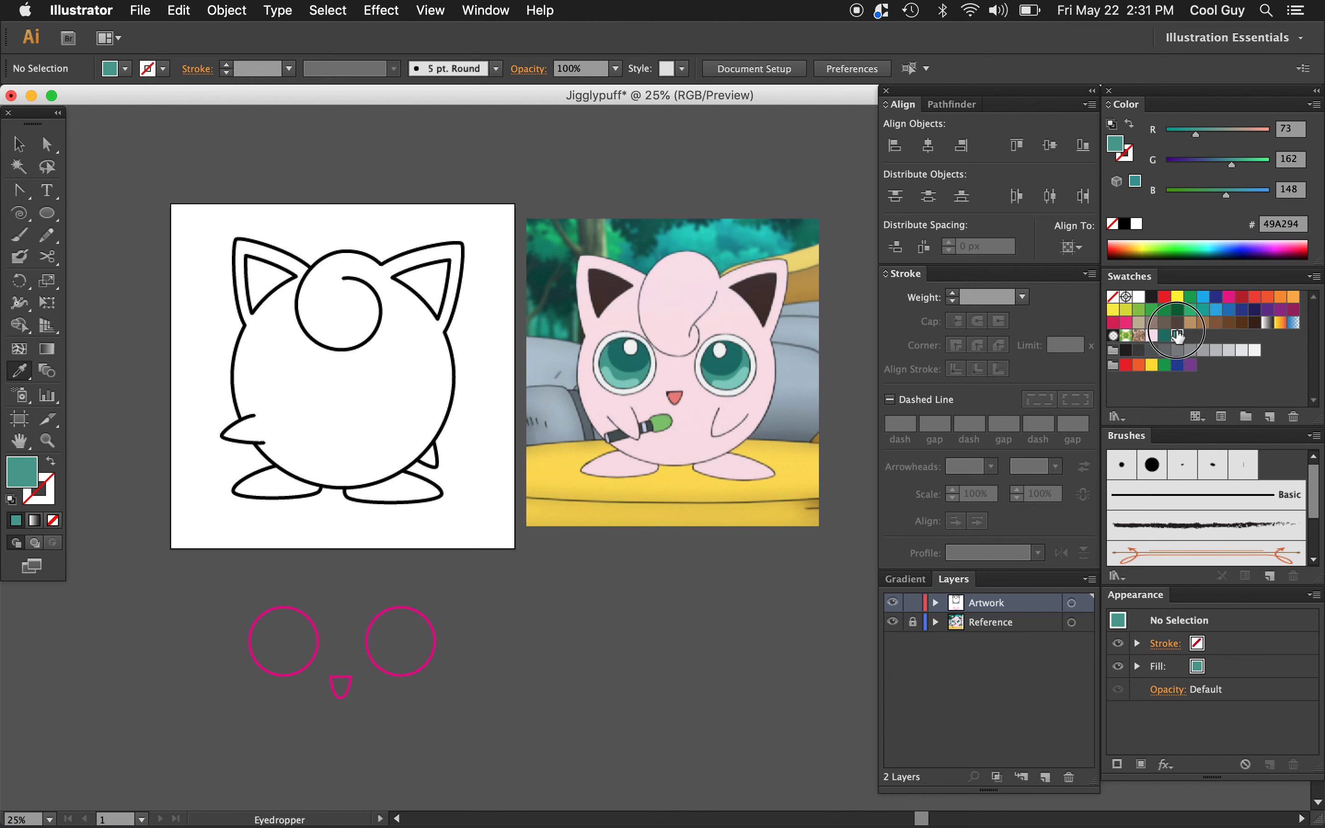
pyautogui.click(741, 379)
pyautogui.moveTo(1114, 148); pyautogui.dragTo(1192, 342)
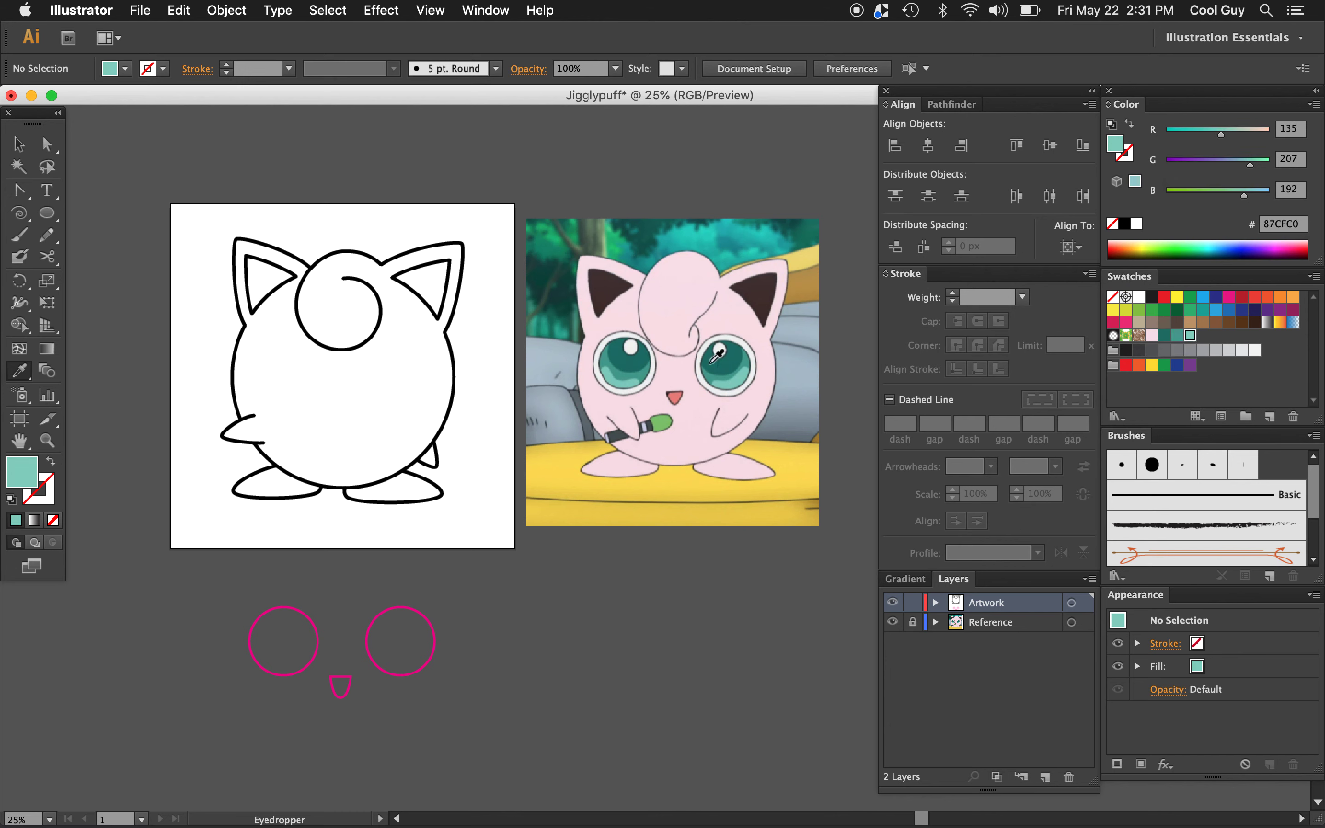
# Sample the mouth colour E98481 and the dark inner-ear colour 493636 from the reference image and save both as swatches
pyautogui.click(677, 396)
pyautogui.moveTo(1117, 144); pyautogui.dragTo(1203, 335)
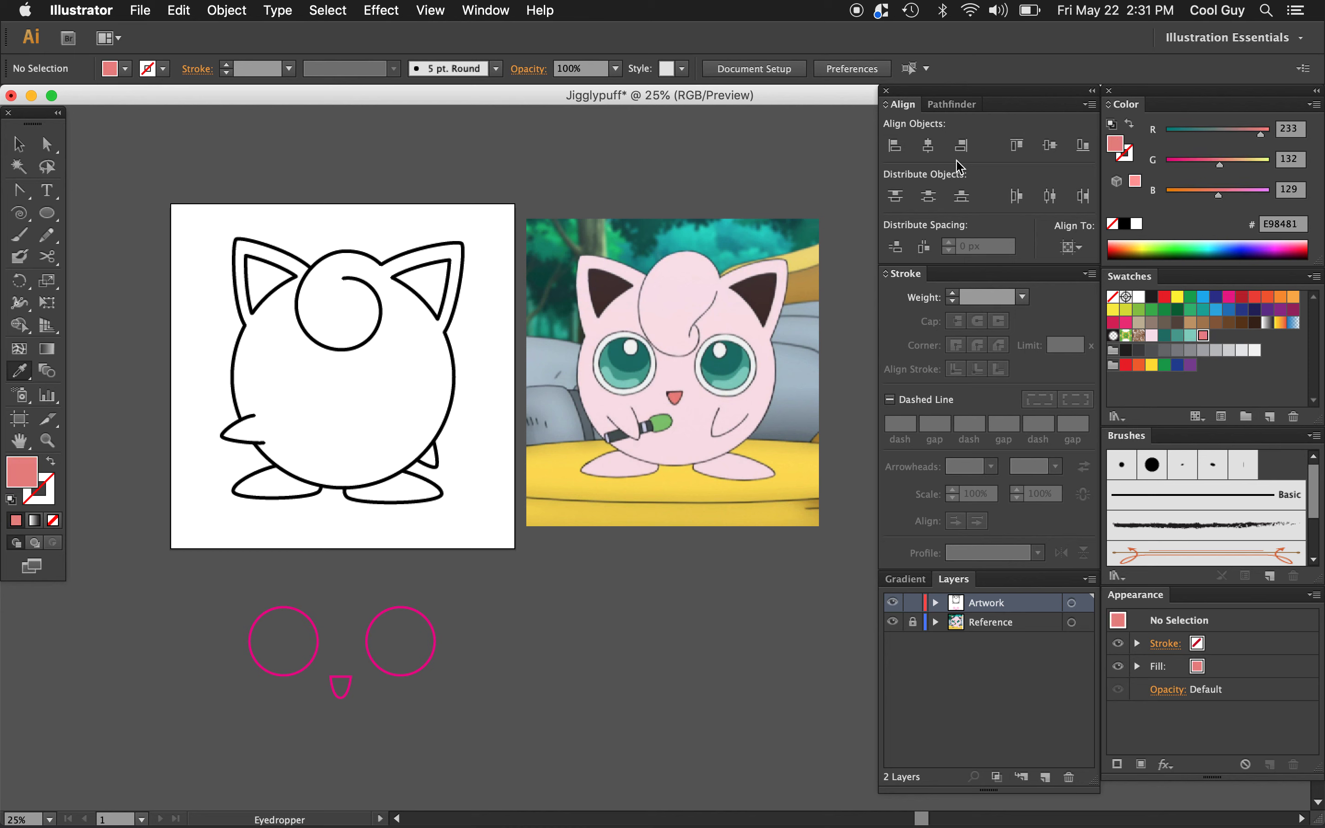
pyautogui.click(764, 284)
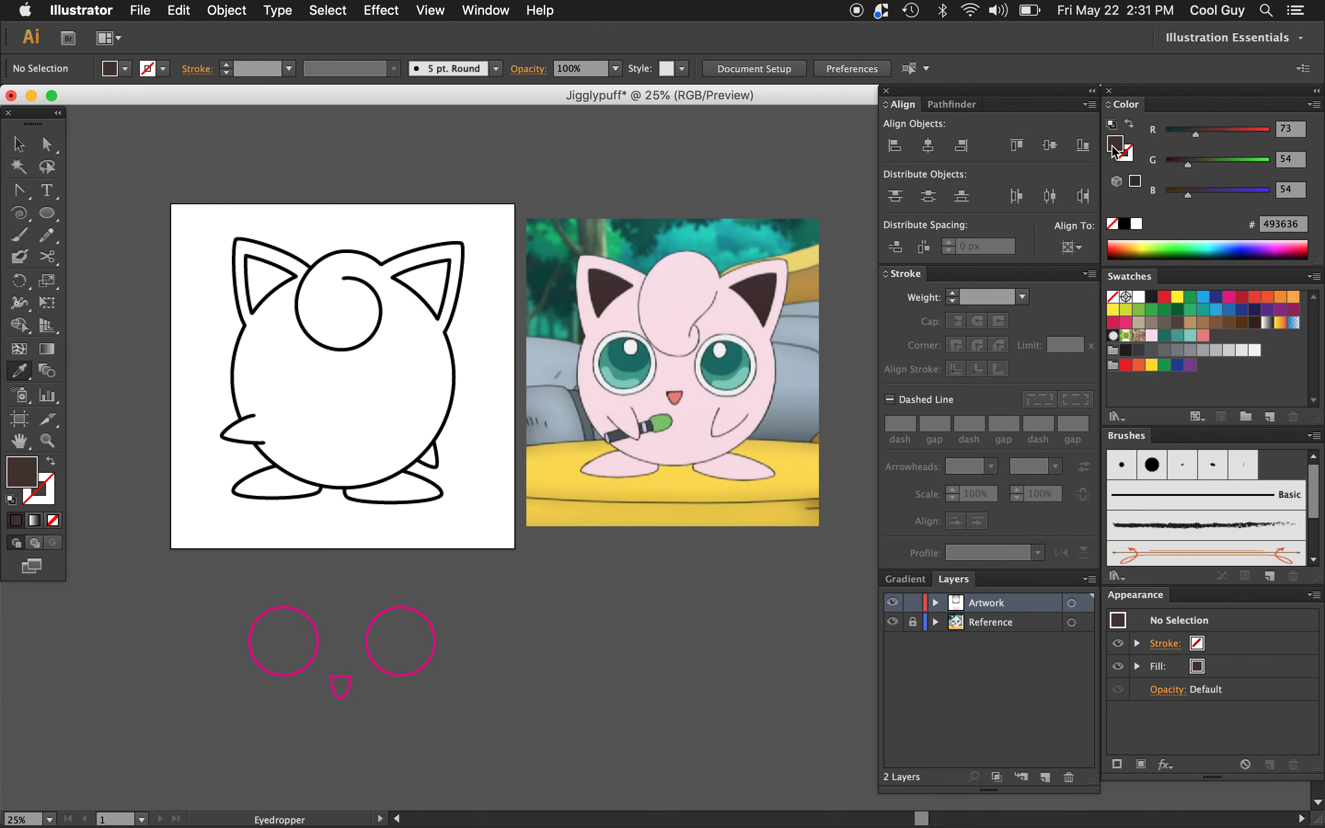
pyautogui.moveTo(1115, 147); pyautogui.dragTo(1214, 336)
# Select the body outlines and fill the body with the F6DFE8 pink swatch and no stroke using Shape Builder
pyautogui.press('v')
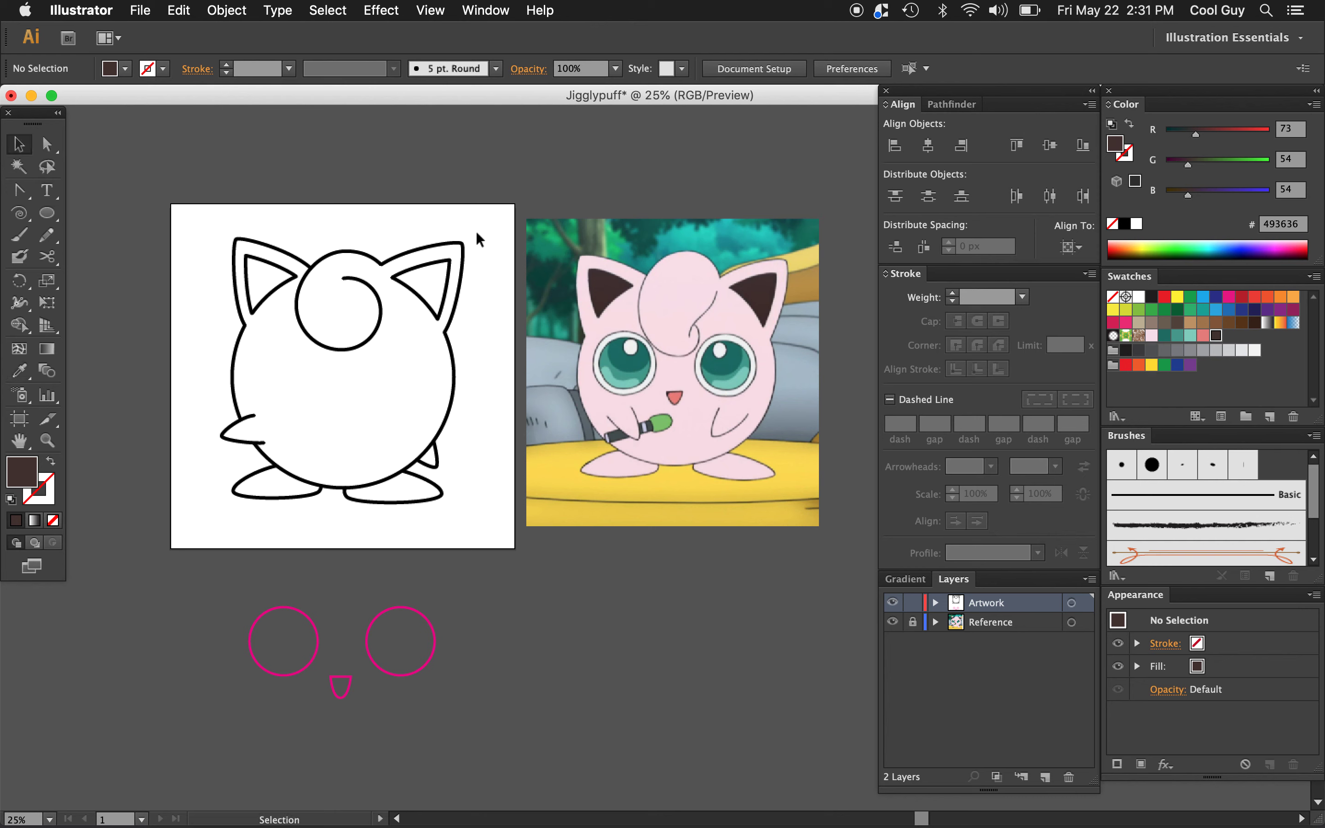
pyautogui.moveTo(477, 224); pyautogui.dragTo(210, 515)
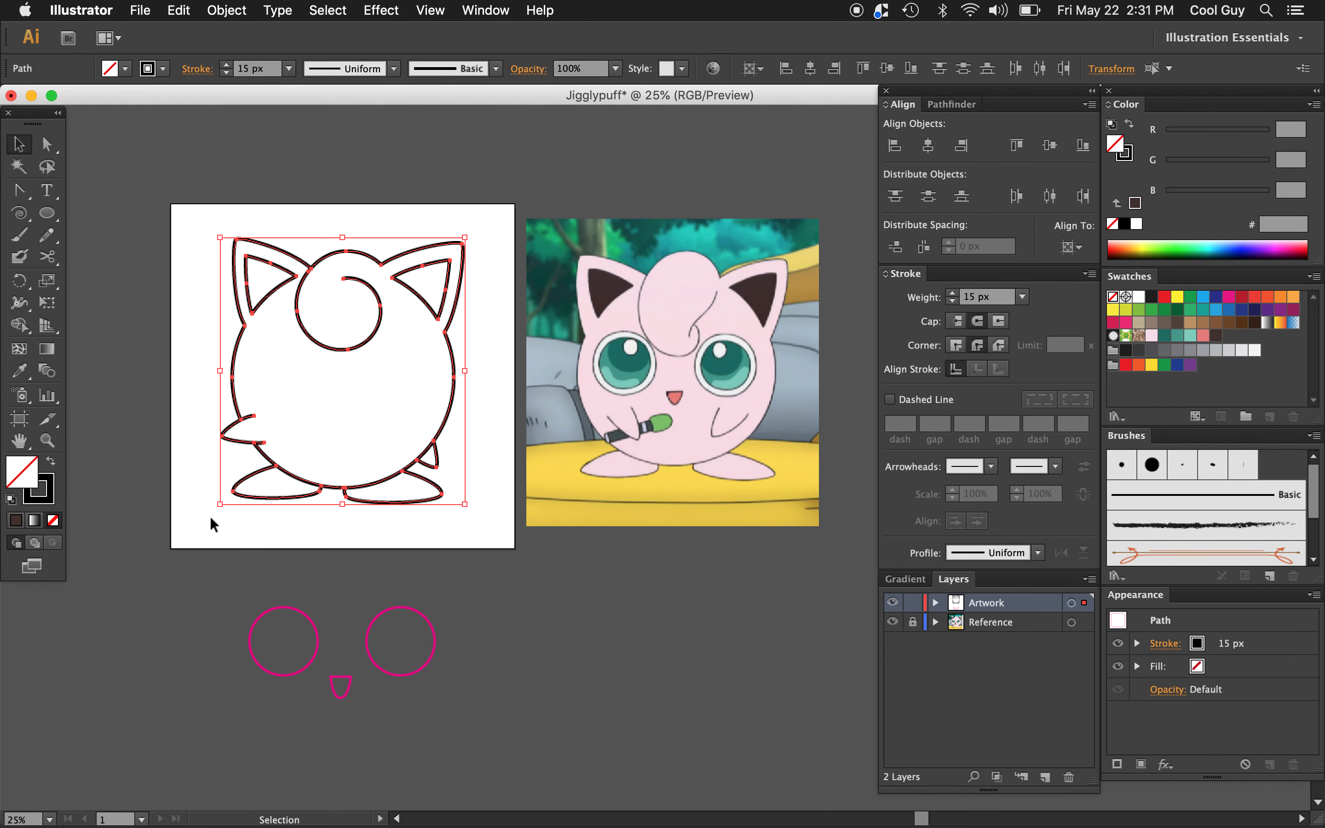
pyautogui.click(18, 328)
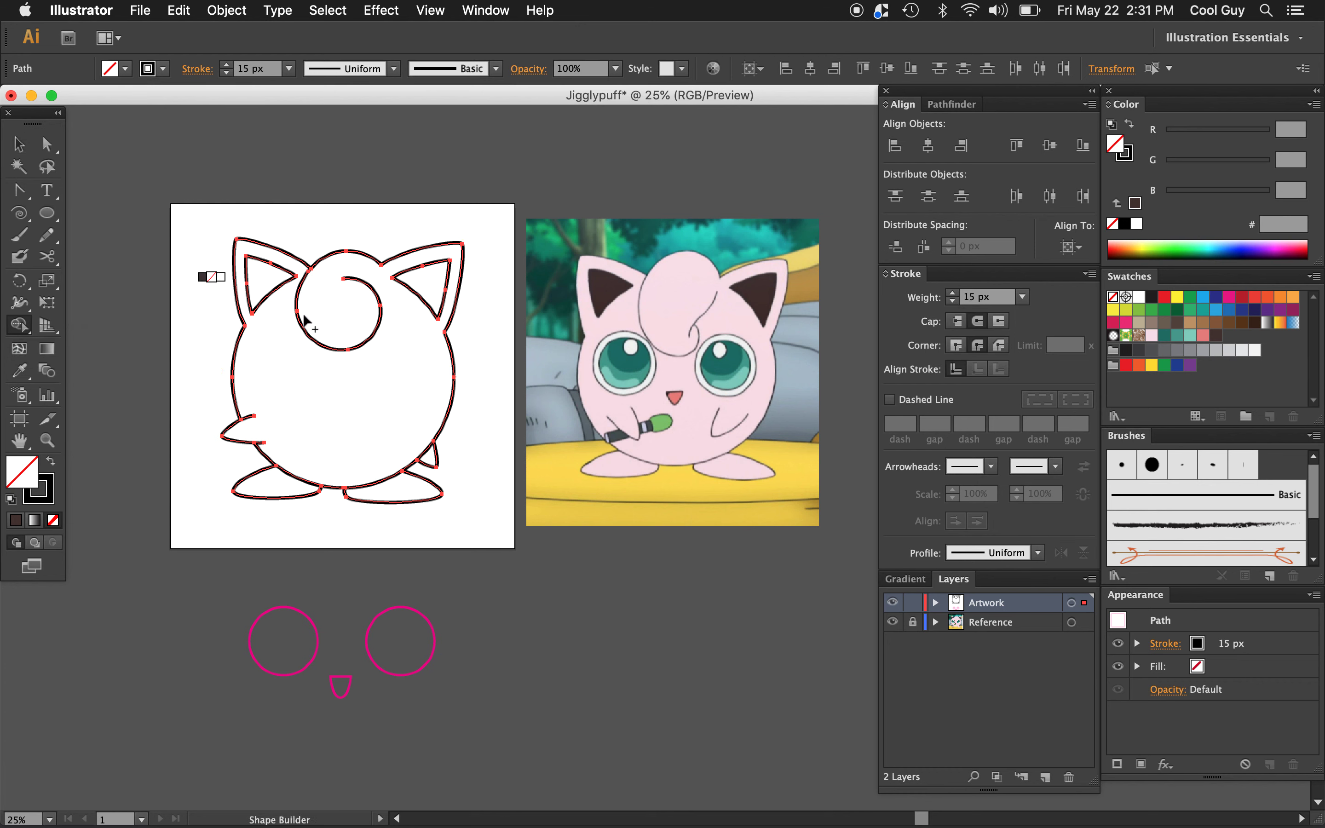
pyautogui.click(1151, 337)
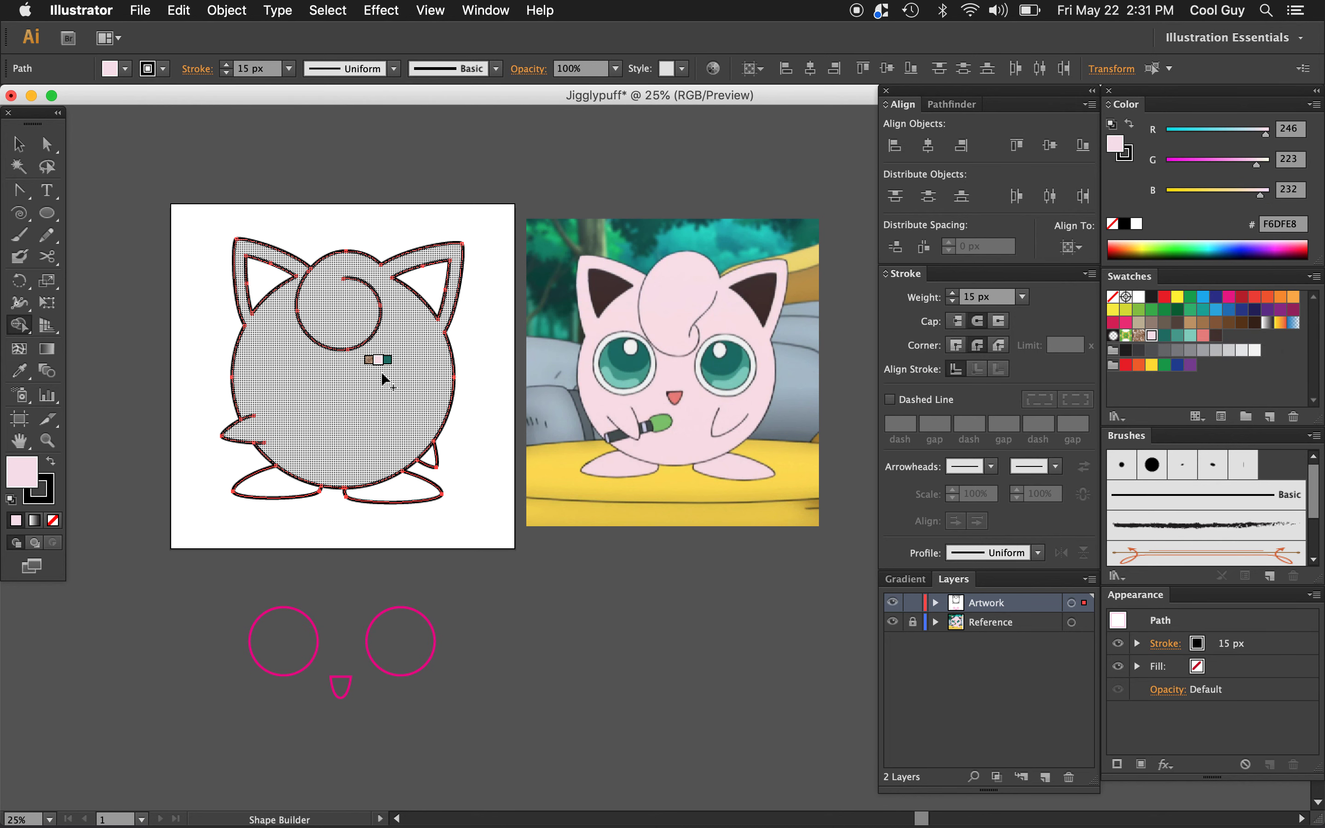
pyautogui.click(1129, 150)
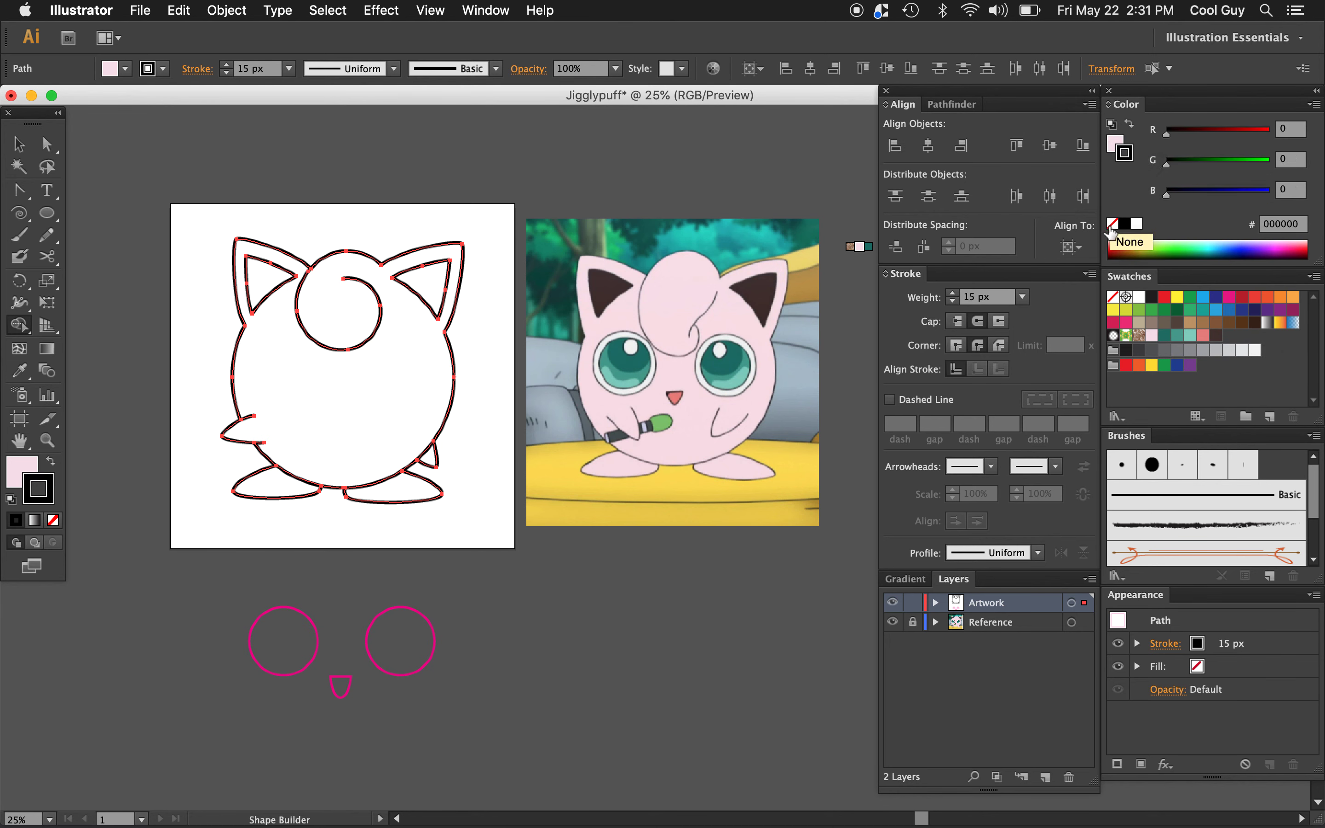
pyautogui.click(1112, 224)
pyautogui.click(1111, 143)
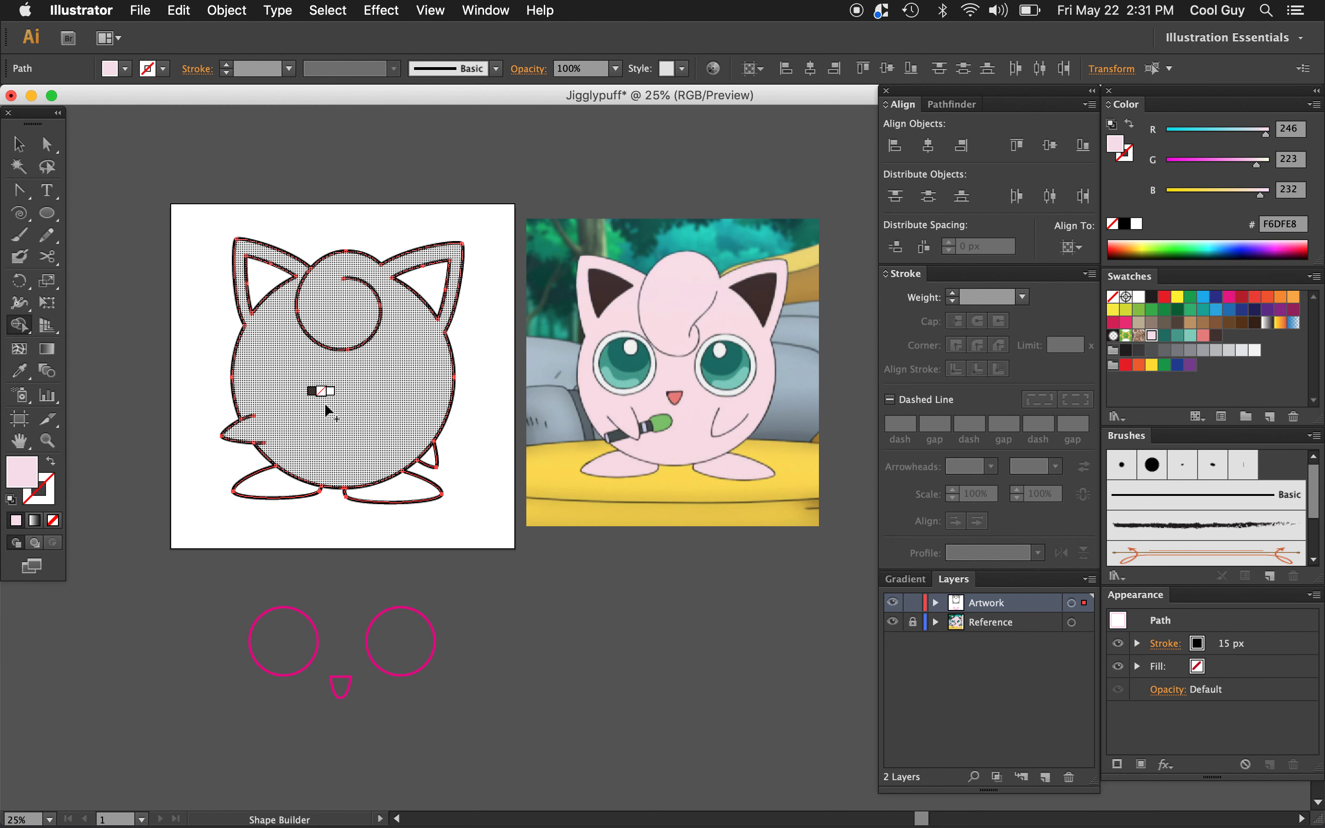
pyautogui.click(323, 390)
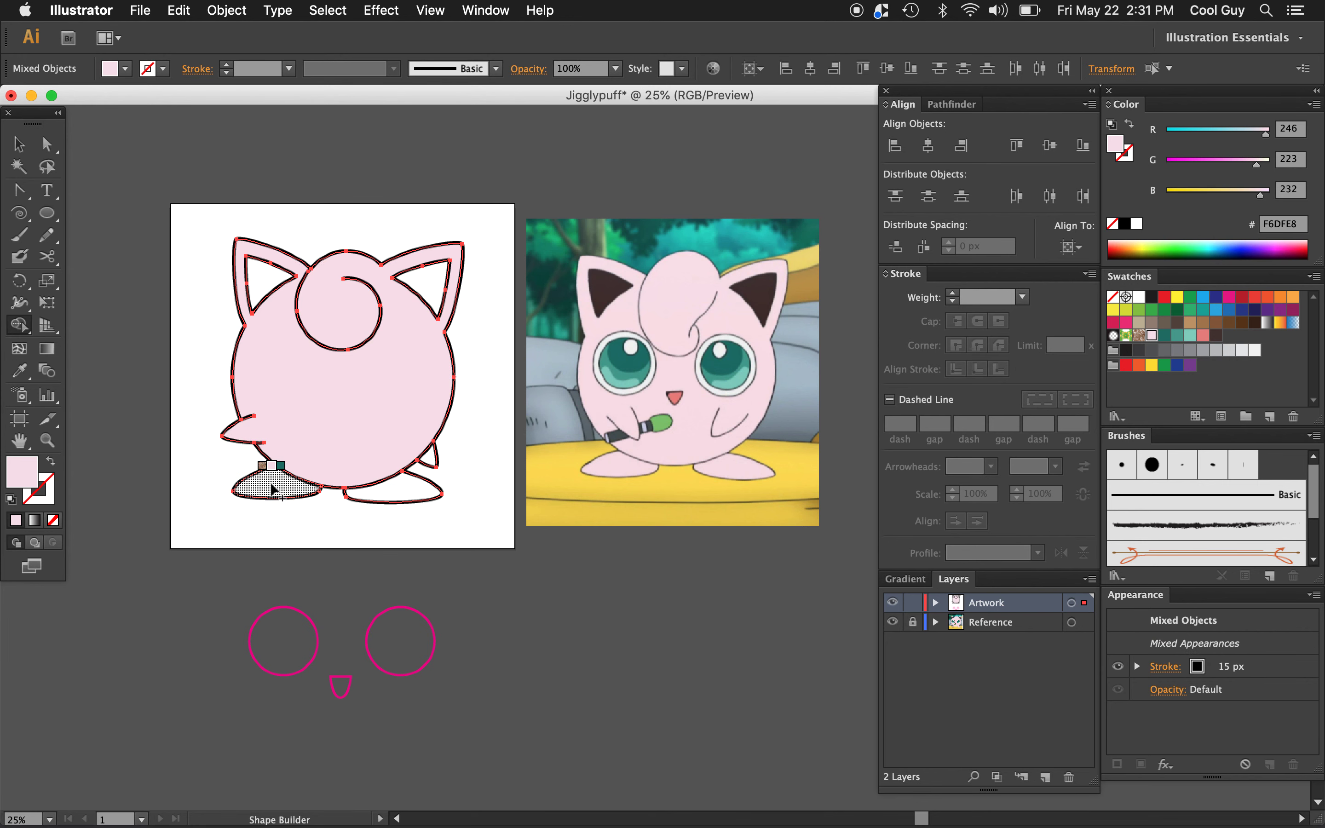
# Finish the pink fill on the body's small tail region and fill both inner ears with the 493636 swatch using Shape Builder
pyautogui.click(434, 457)
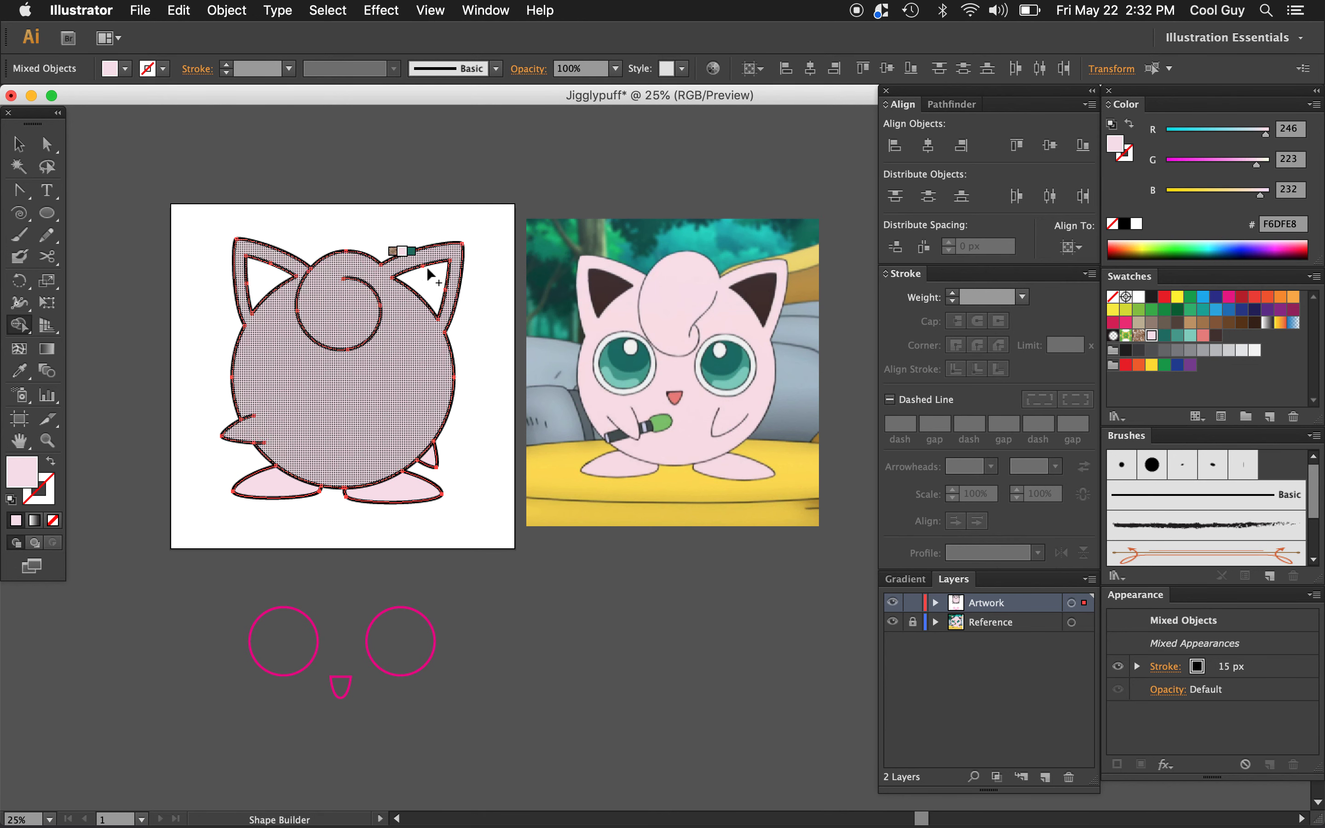
pyautogui.click(1215, 335)
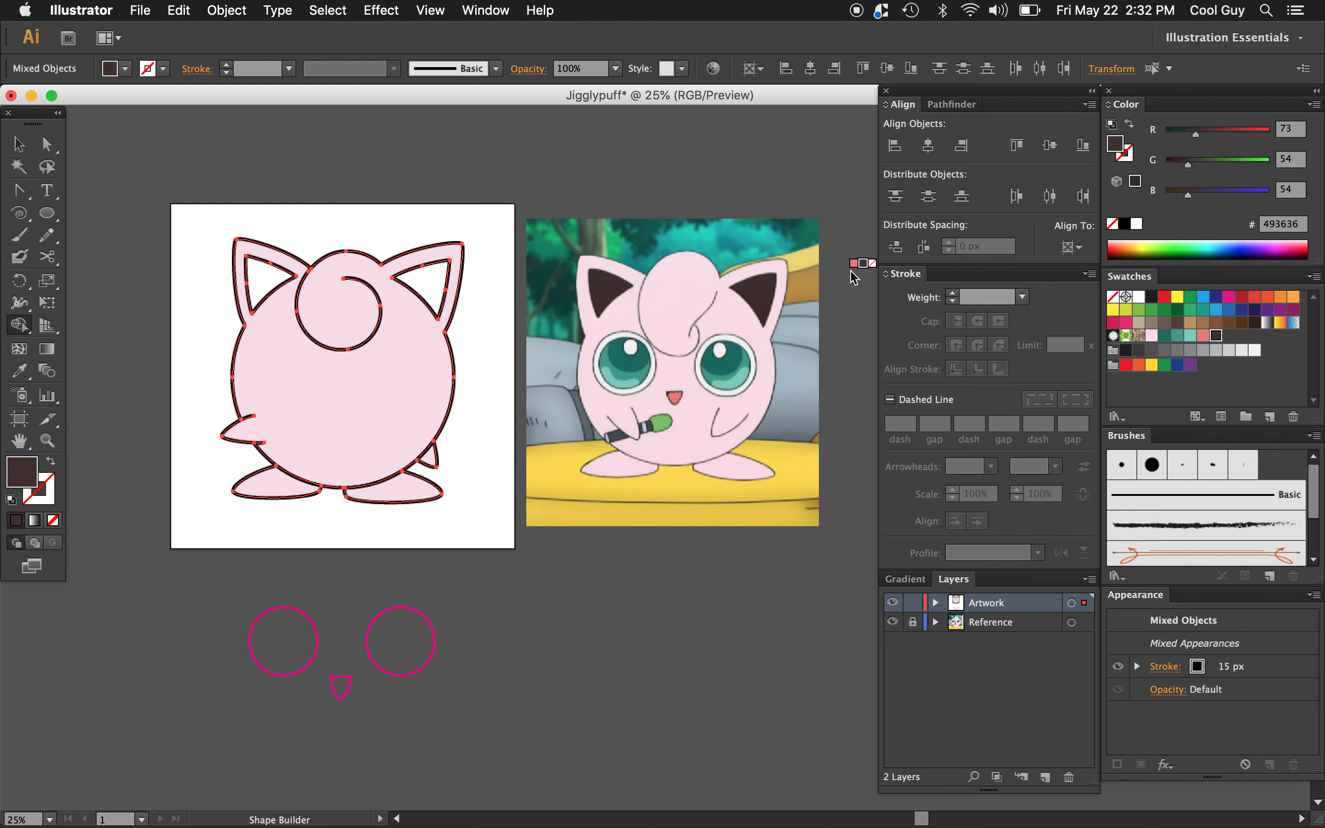
pyautogui.click(432, 288)
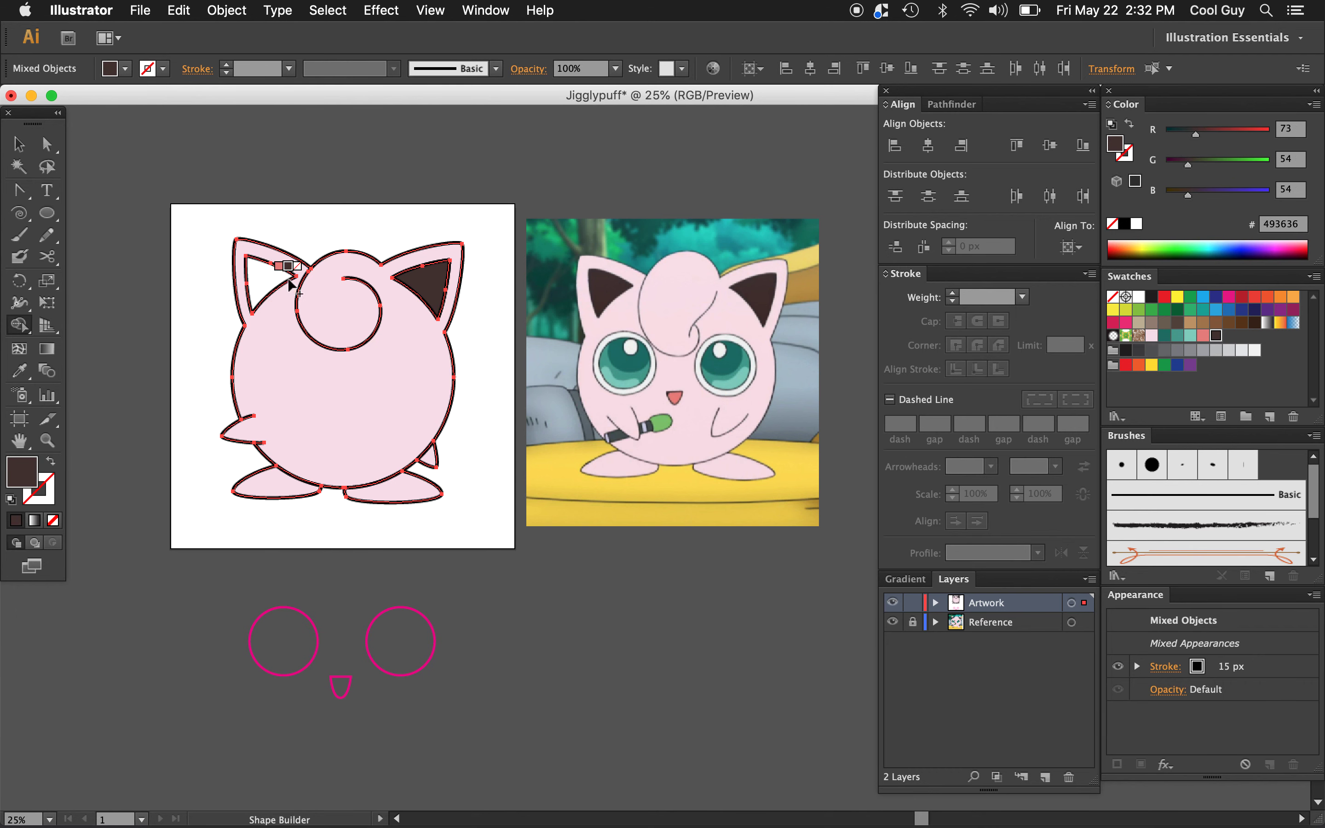
pyautogui.click(264, 275)
pyautogui.click(21, 145)
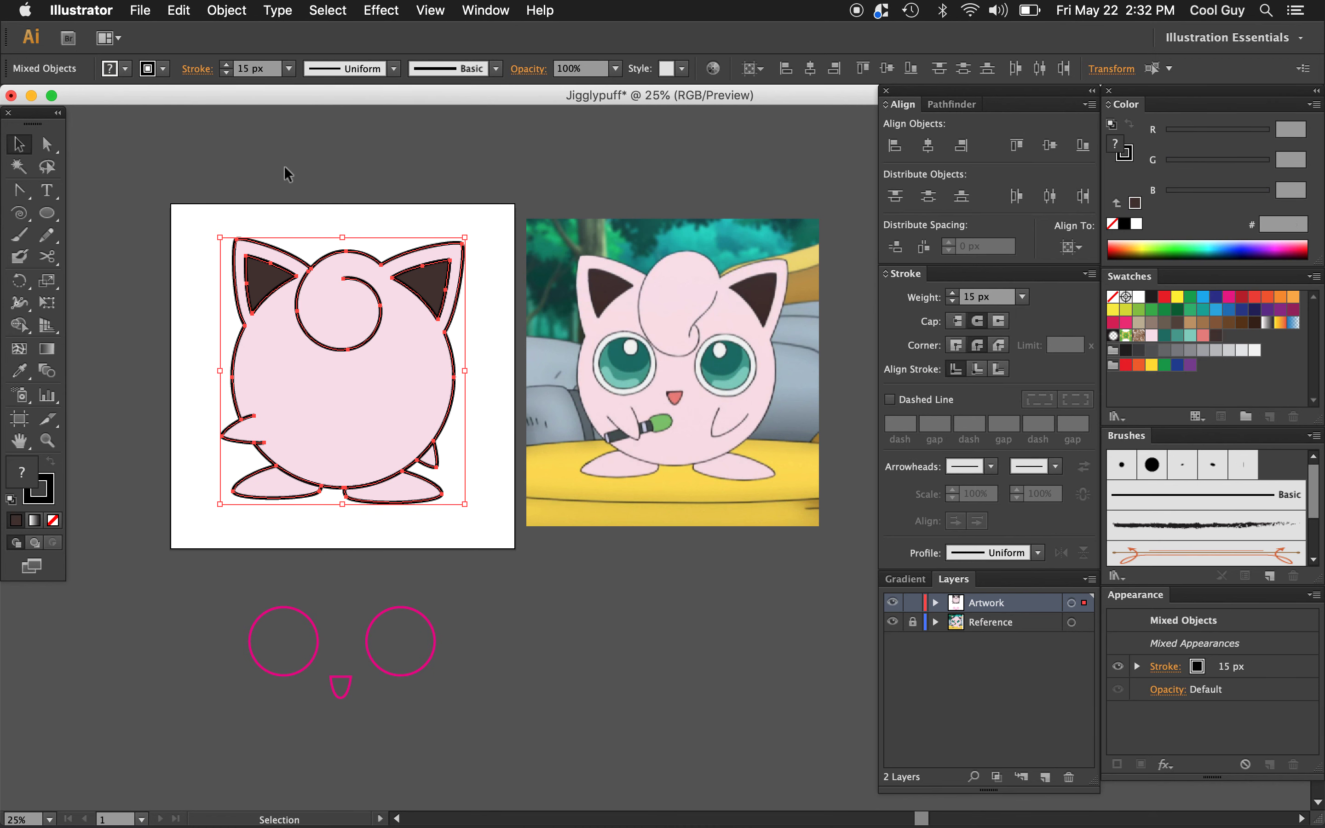
pyautogui.click(287, 167)
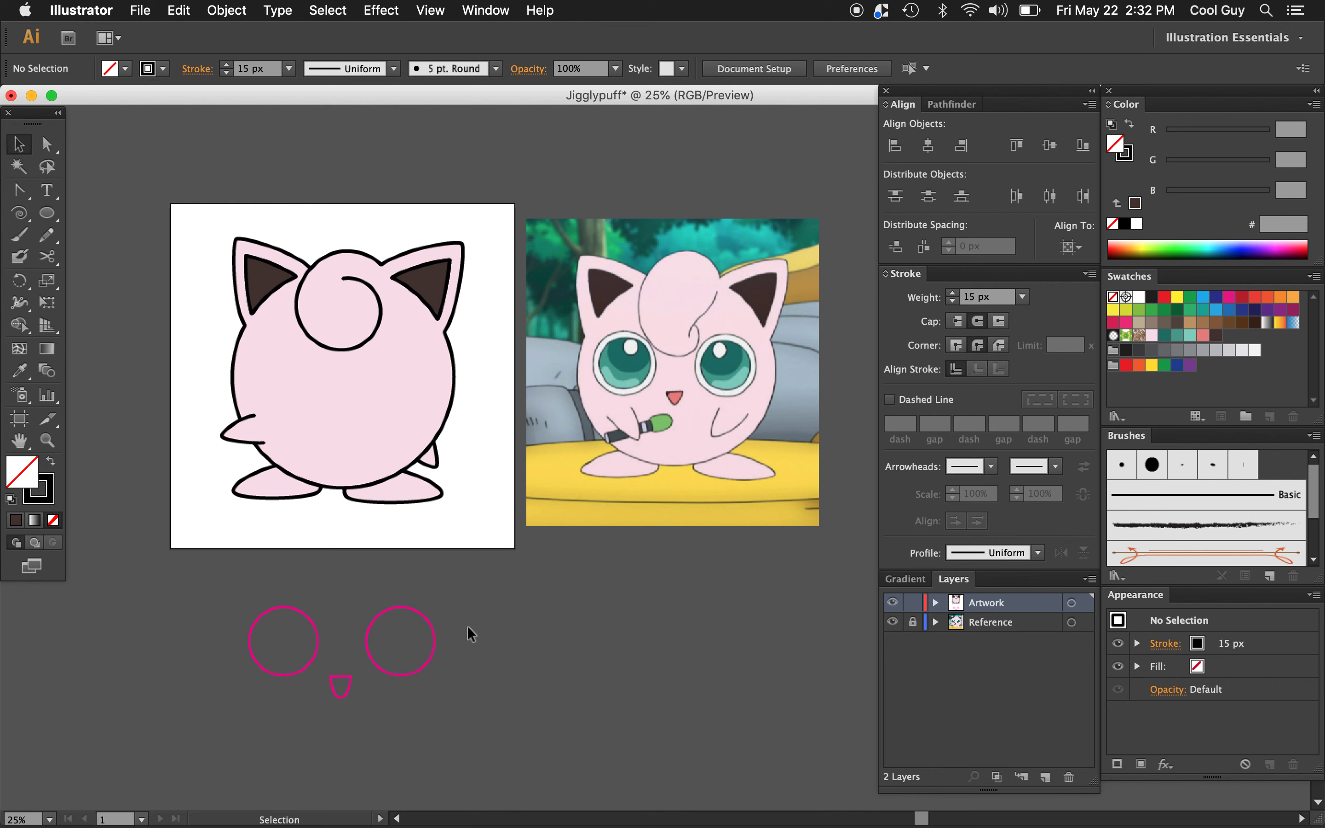
# Place the two eye circles on the face and give them a white fill and an 8 px black stroke
pyautogui.moveTo(469, 601); pyautogui.dragTo(309, 359)
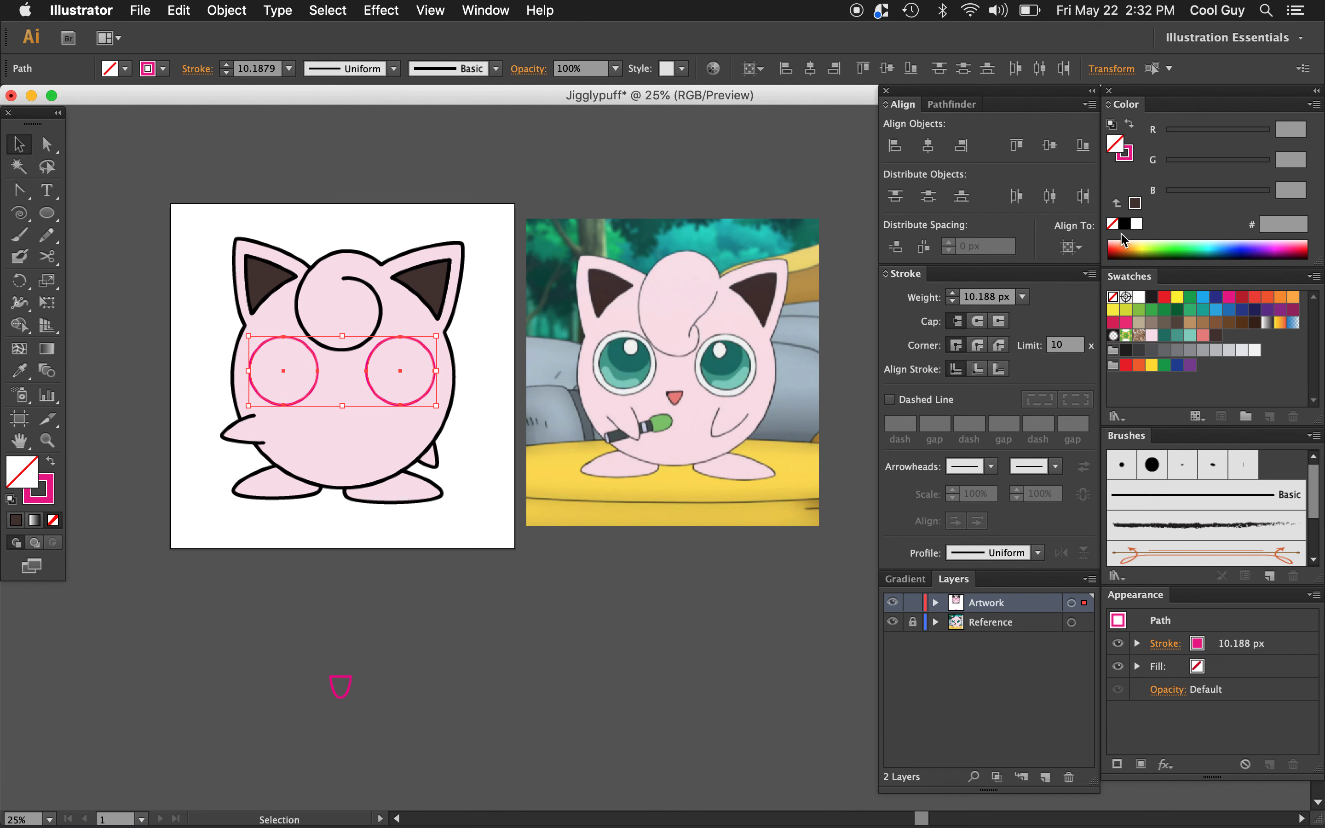
pyautogui.click(1135, 224)
pyautogui.click(1129, 159)
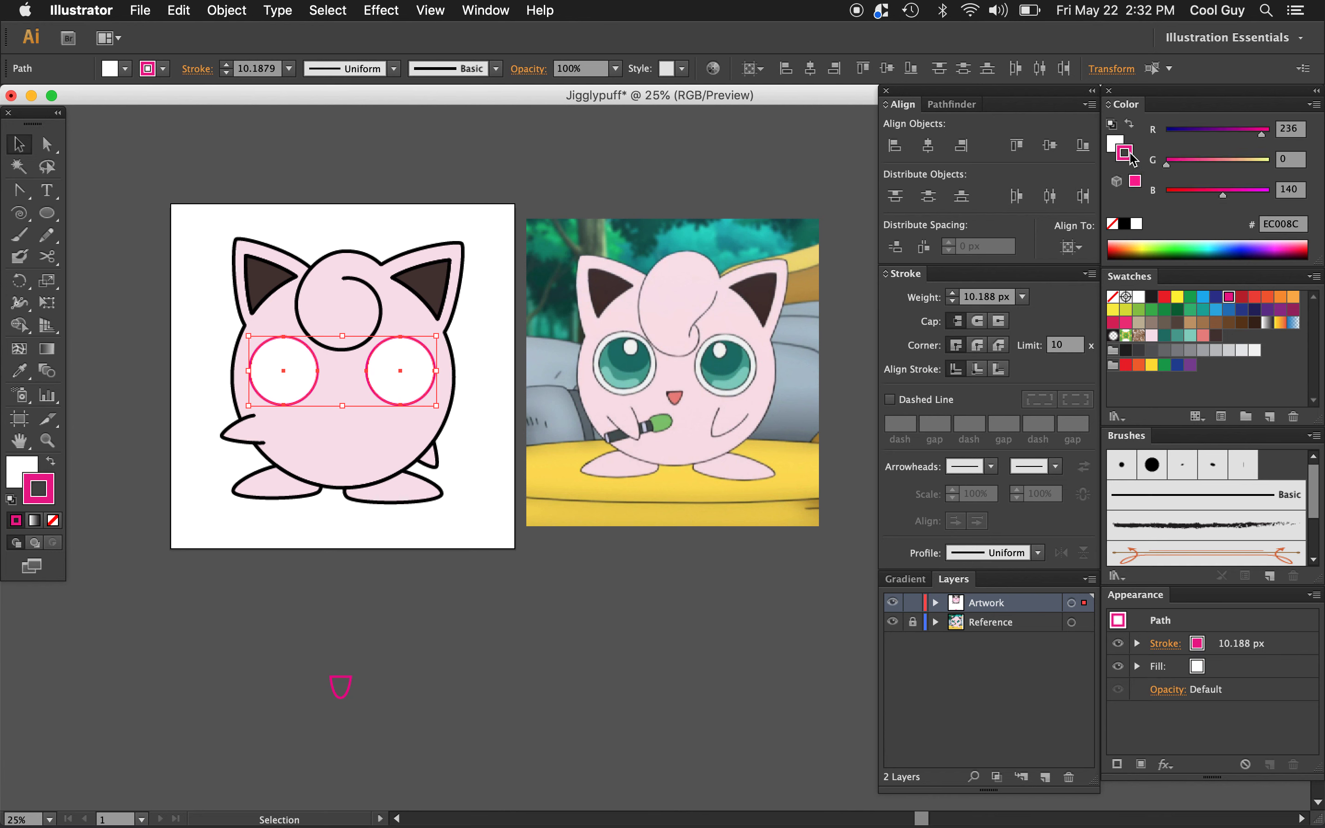
pyautogui.click(1123, 224)
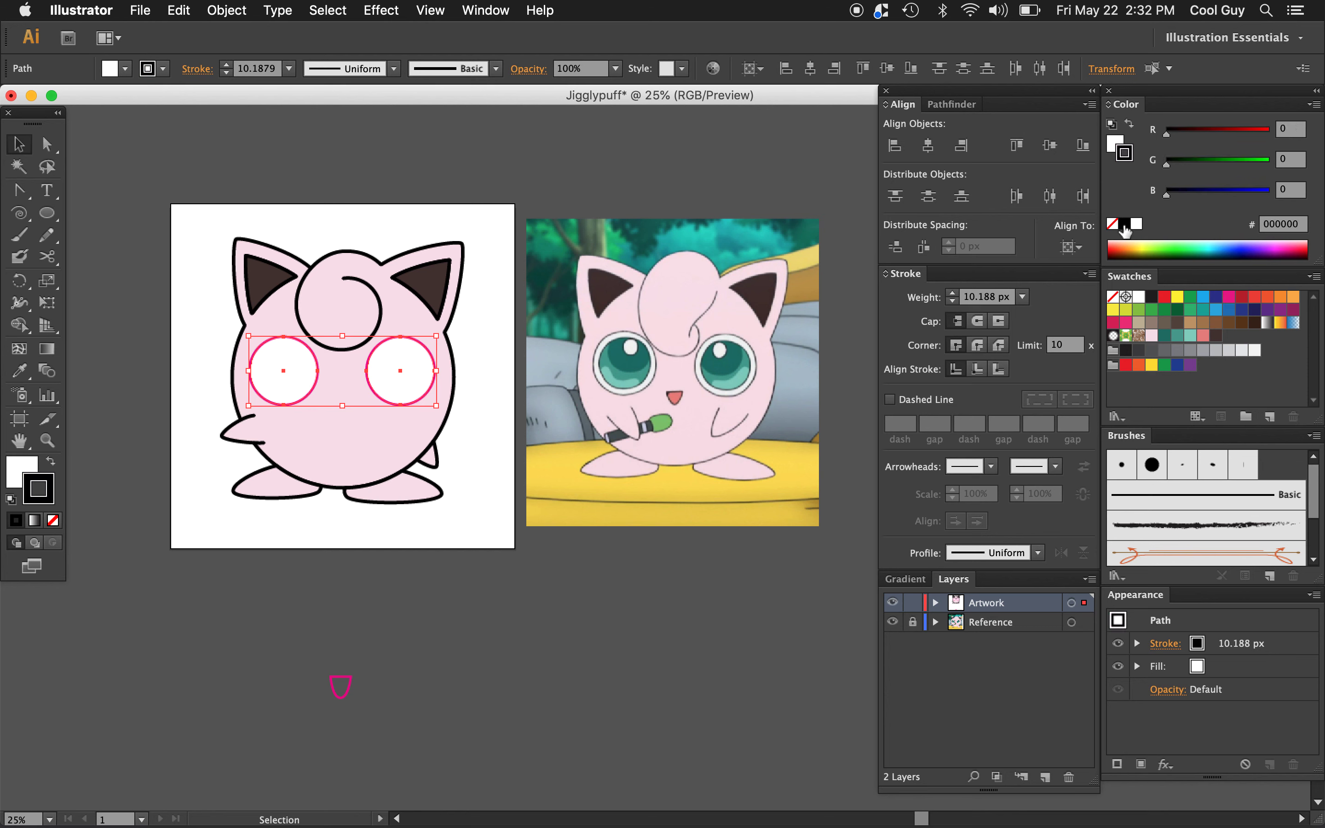
pyautogui.click(952, 297)
pyautogui.click(952, 302)
pyautogui.click(952, 302)
pyautogui.click(952, 302)
pyautogui.click(952, 302)
pyautogui.click(953, 294)
# Move both eye circles vertically by 10 px to lower them on the face
pyautogui.press('super+shift+m')
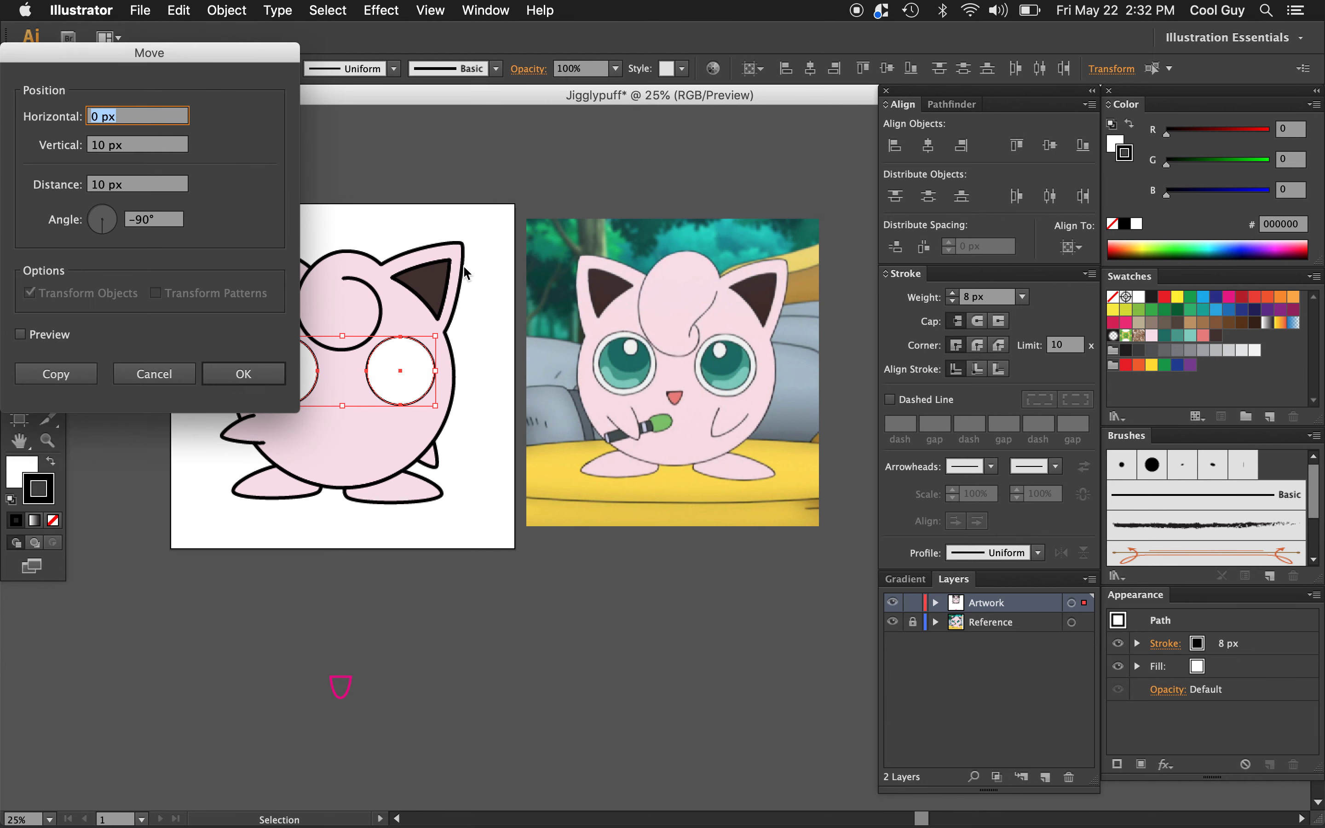
pyautogui.click(244, 378)
pyautogui.click(182, 377)
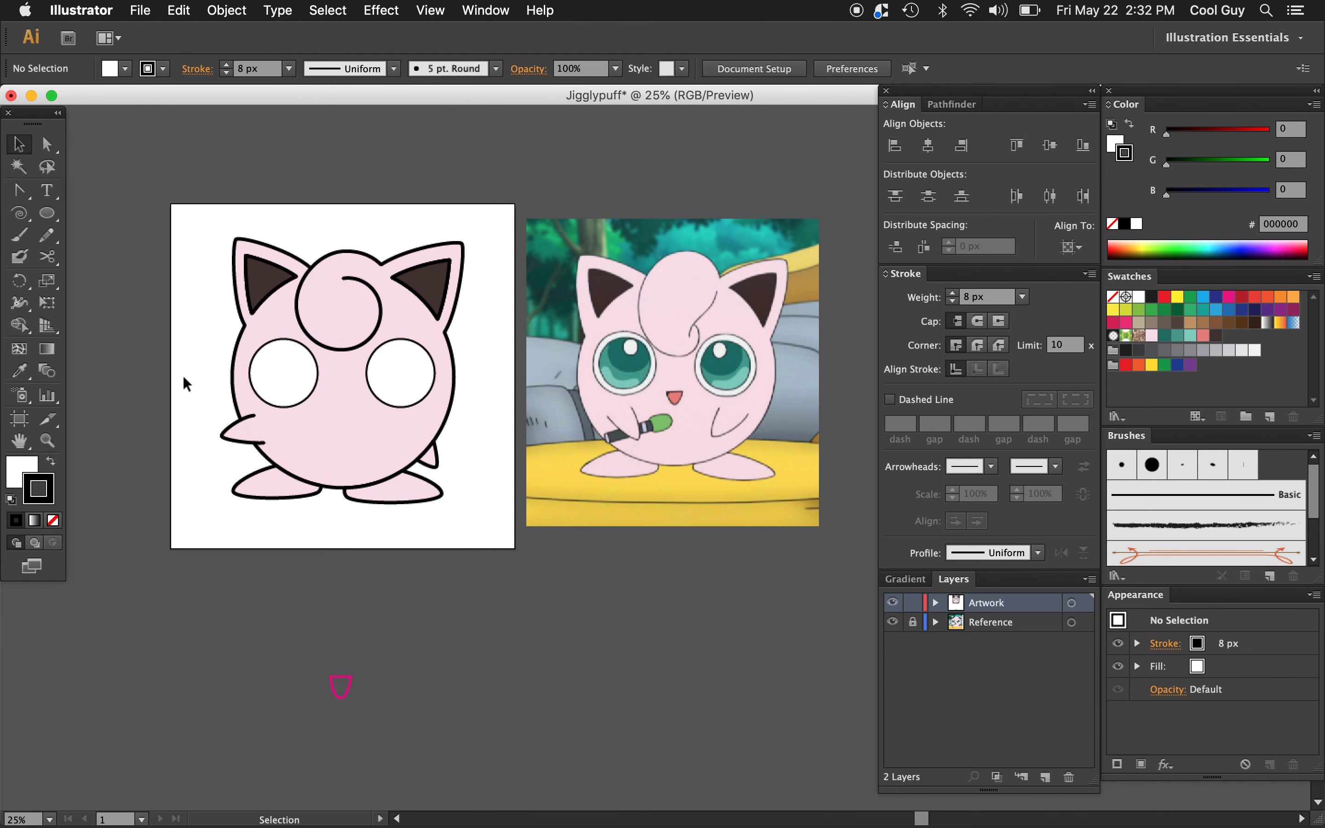
pyautogui.click(409, 377)
pyautogui.keyDown('shift'); pyautogui.click(260, 374); pyautogui.keyUp('shift')
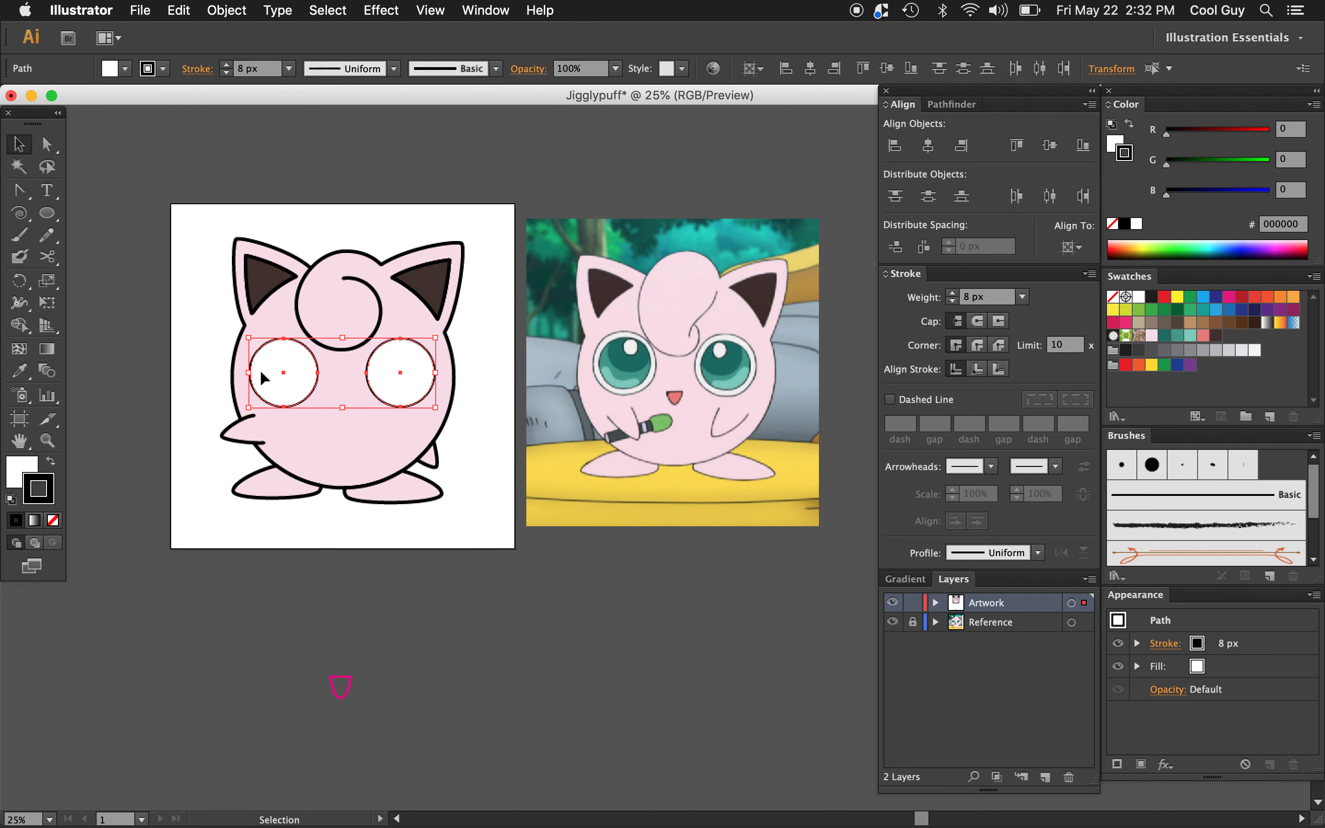
pyautogui.click(196, 378)
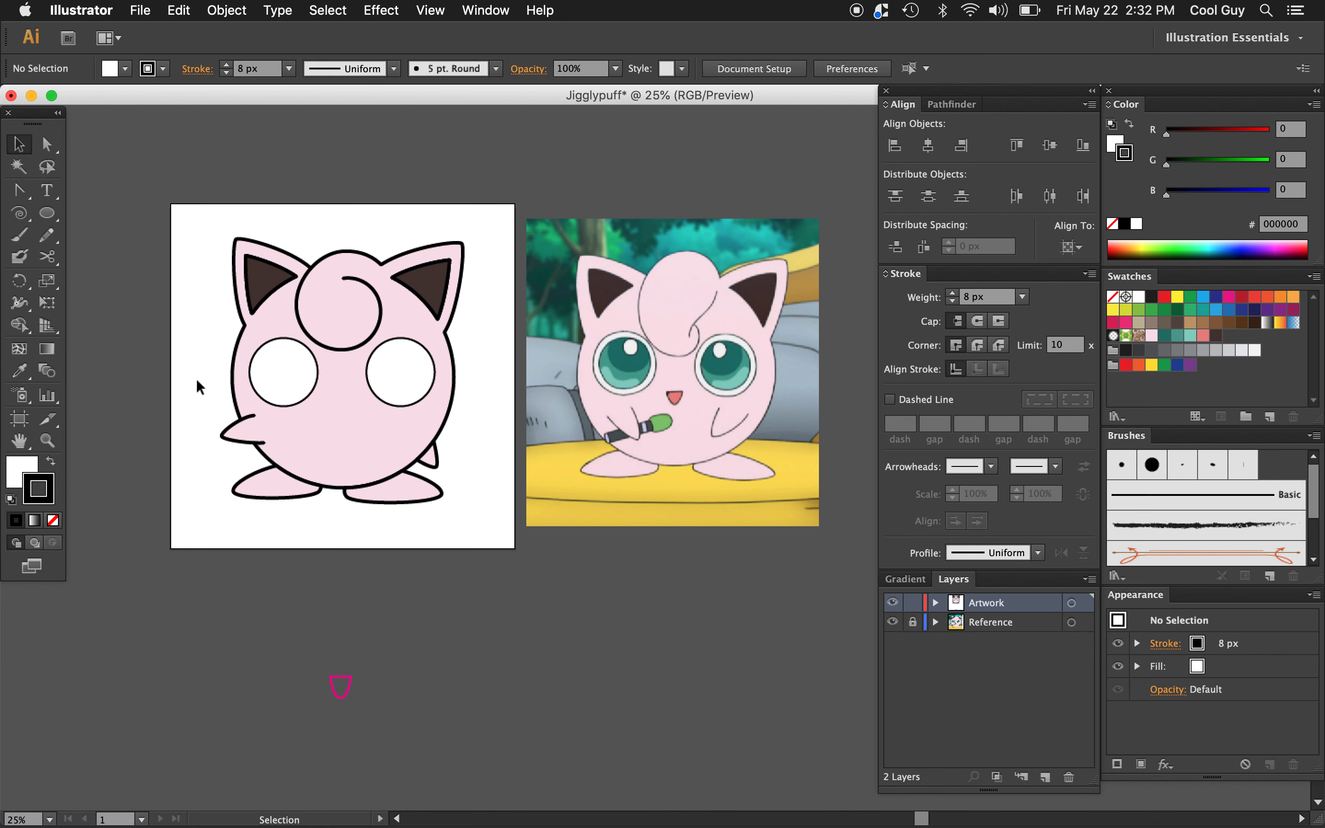
# Duplicate the left eye circle in place, give the copy a red ED1C24 stroke and shrink it about its centre as an iris
pyautogui.click(405, 381)
pyautogui.click(286, 375)
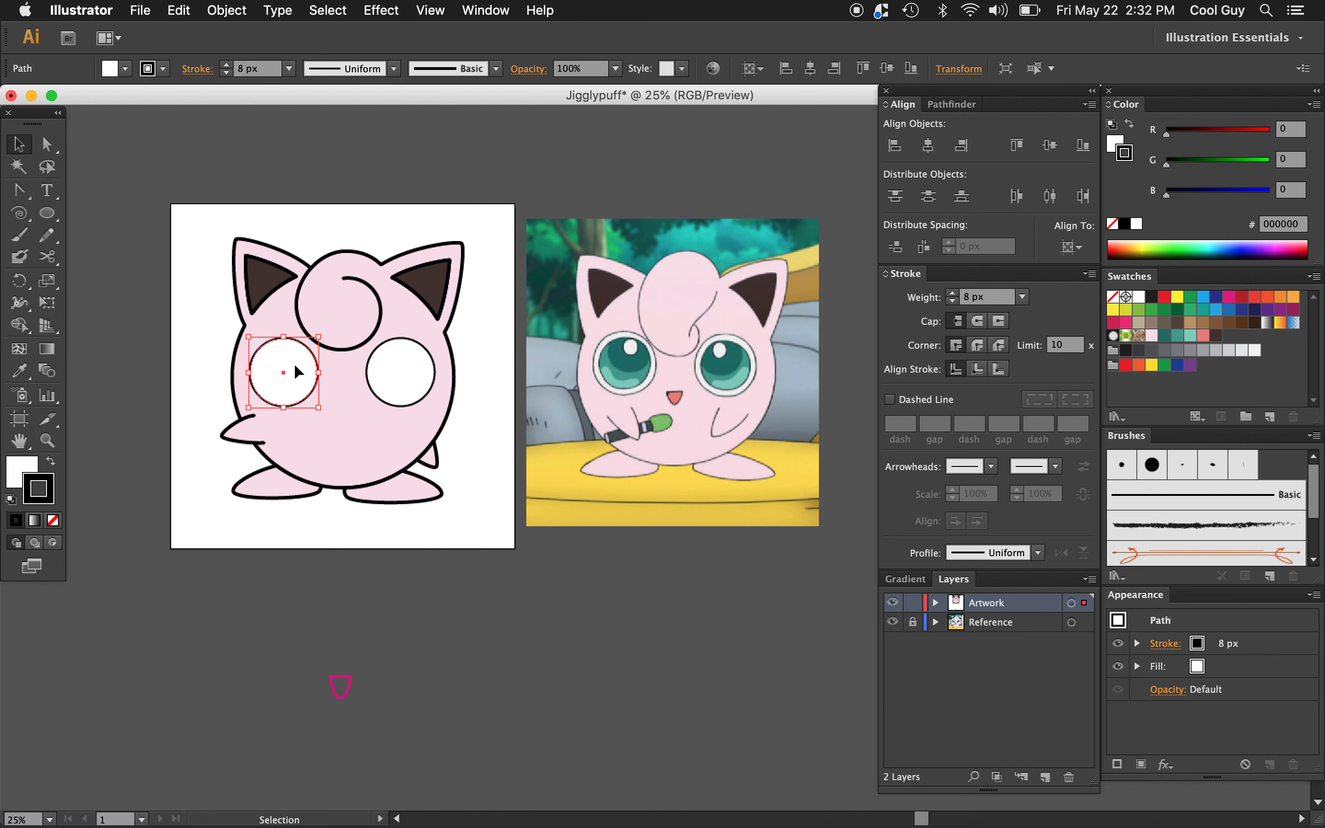
pyautogui.press('a')
pyautogui.press('v')
pyautogui.press('a')
pyautogui.press('v')
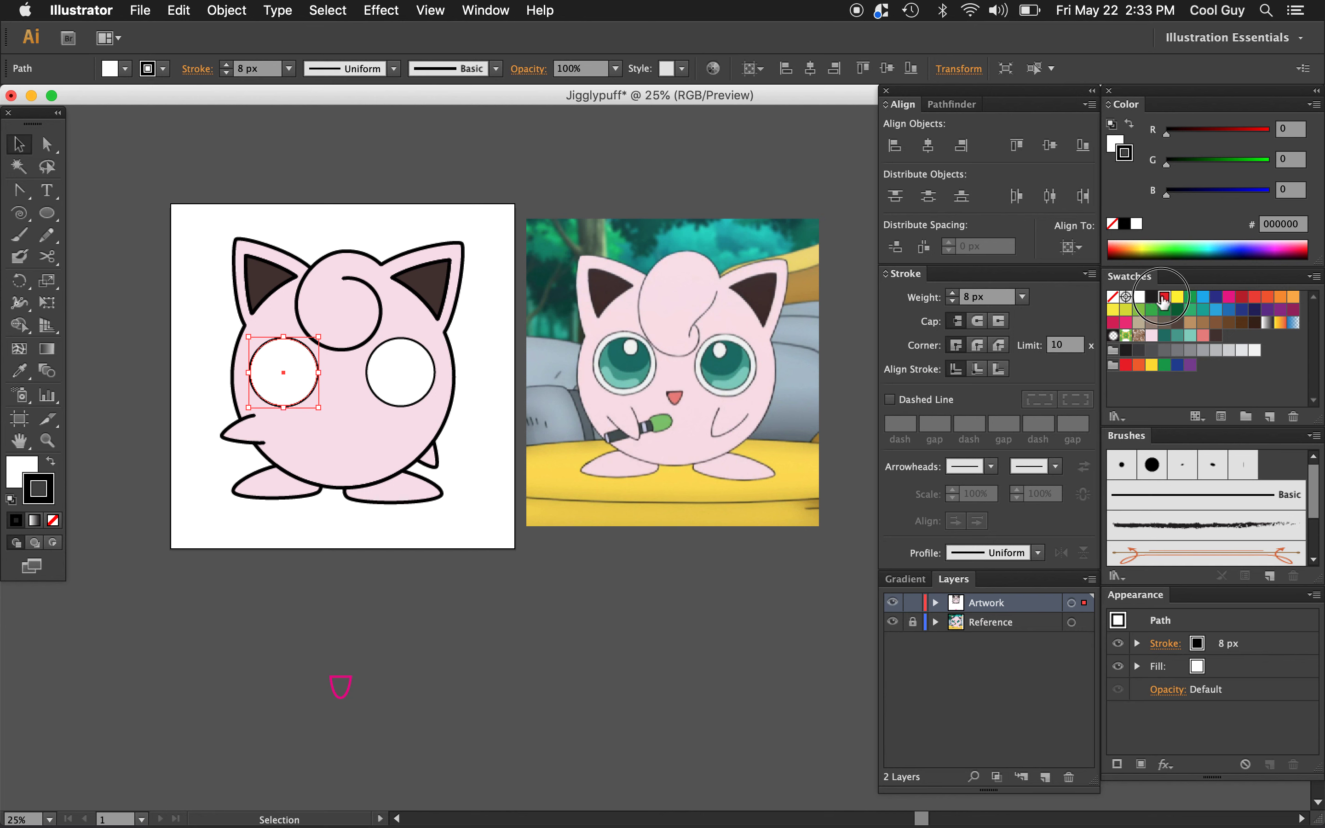
pyautogui.click(1164, 296)
pyautogui.moveTo(287, 336); pyautogui.dragTo(285, 353)
pyautogui.press('super+z')
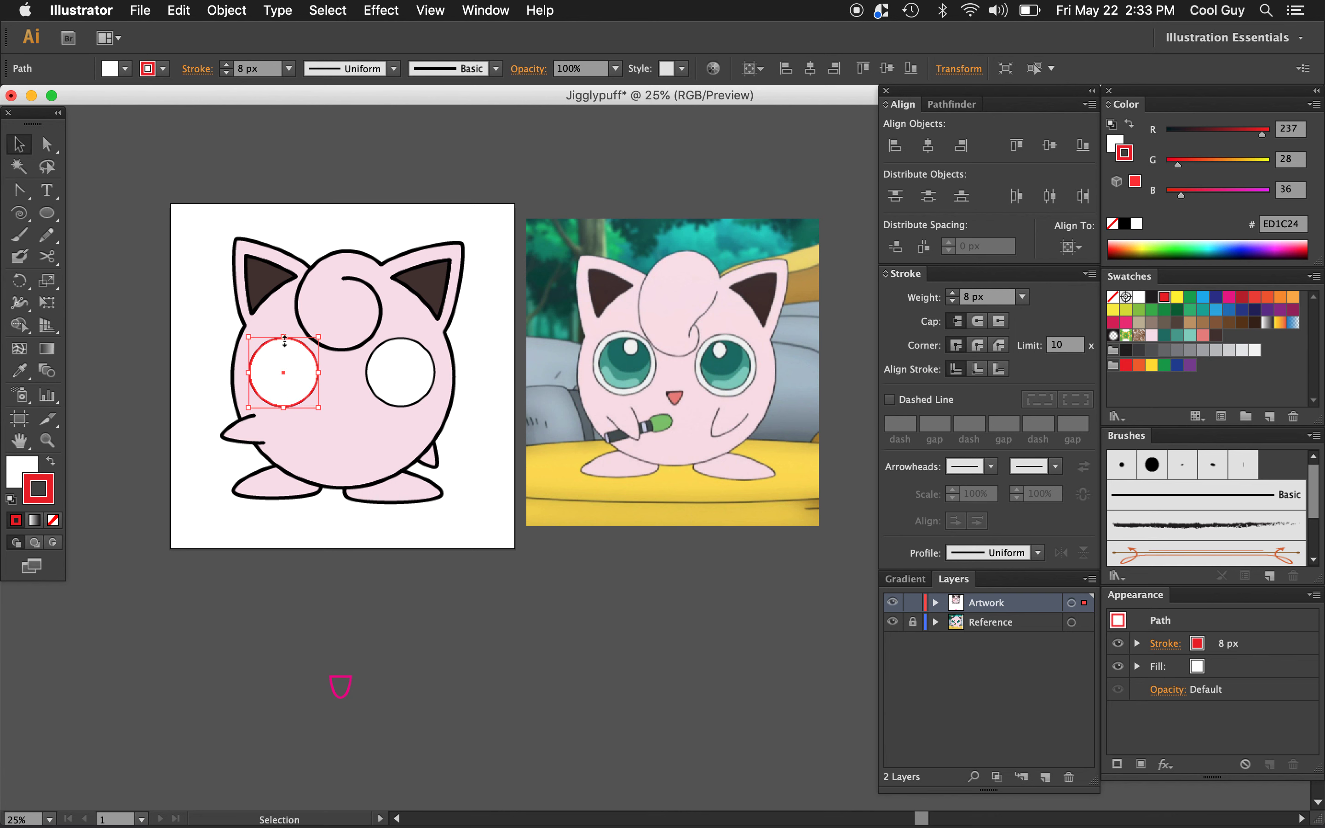
pyautogui.moveTo(283, 342); pyautogui.dragTo(283, 347)
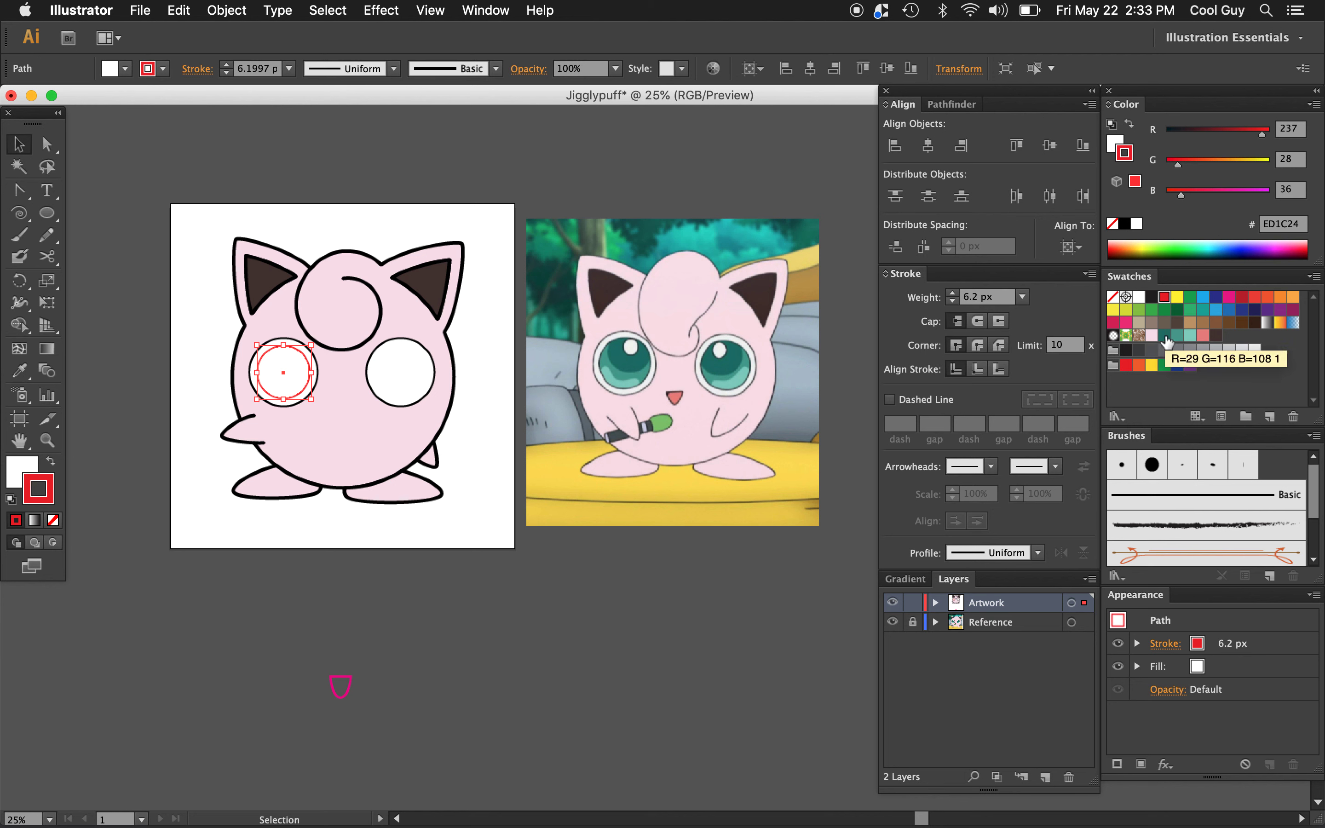
# Fill the left iris circle with the 49A294 teal swatch and remove its stroke
pyautogui.click(1177, 335)
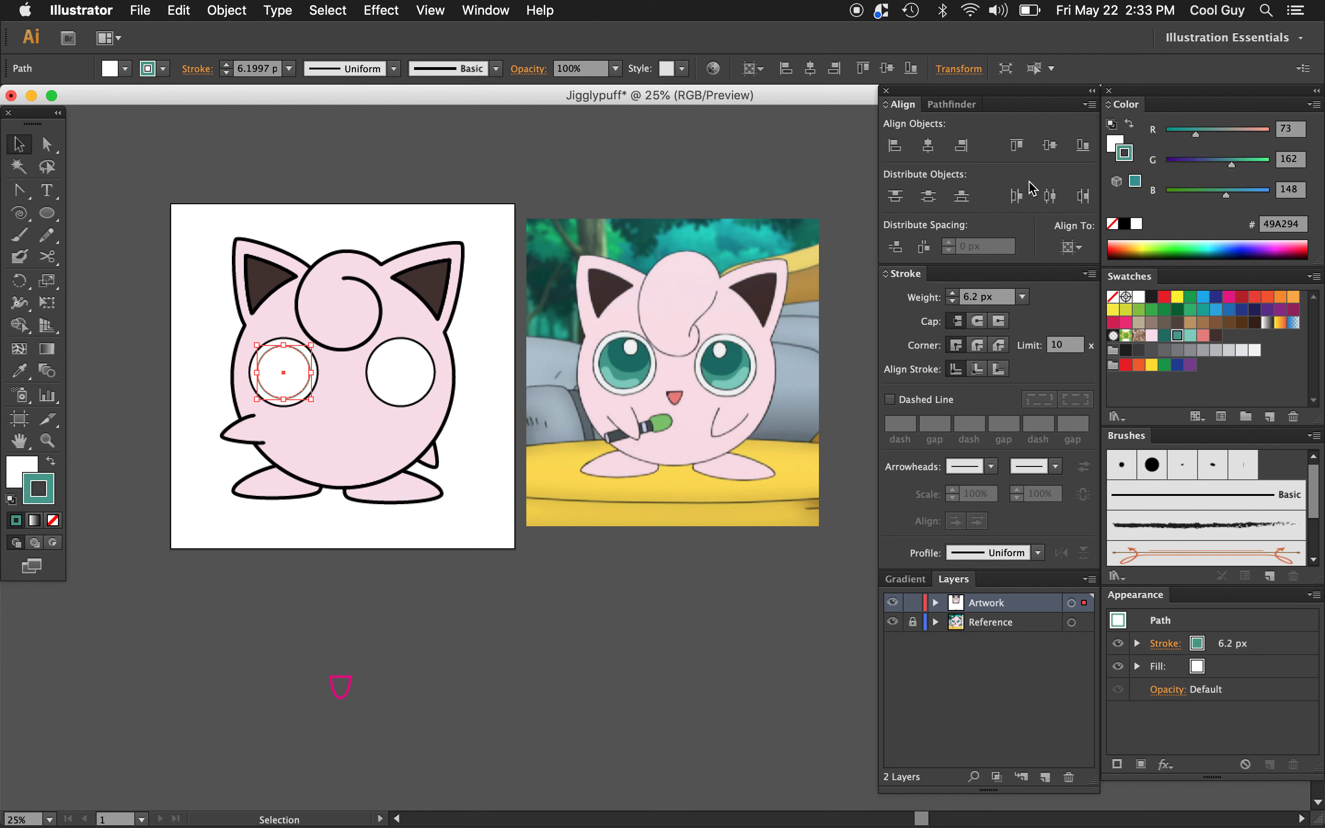
pyautogui.click(1129, 126)
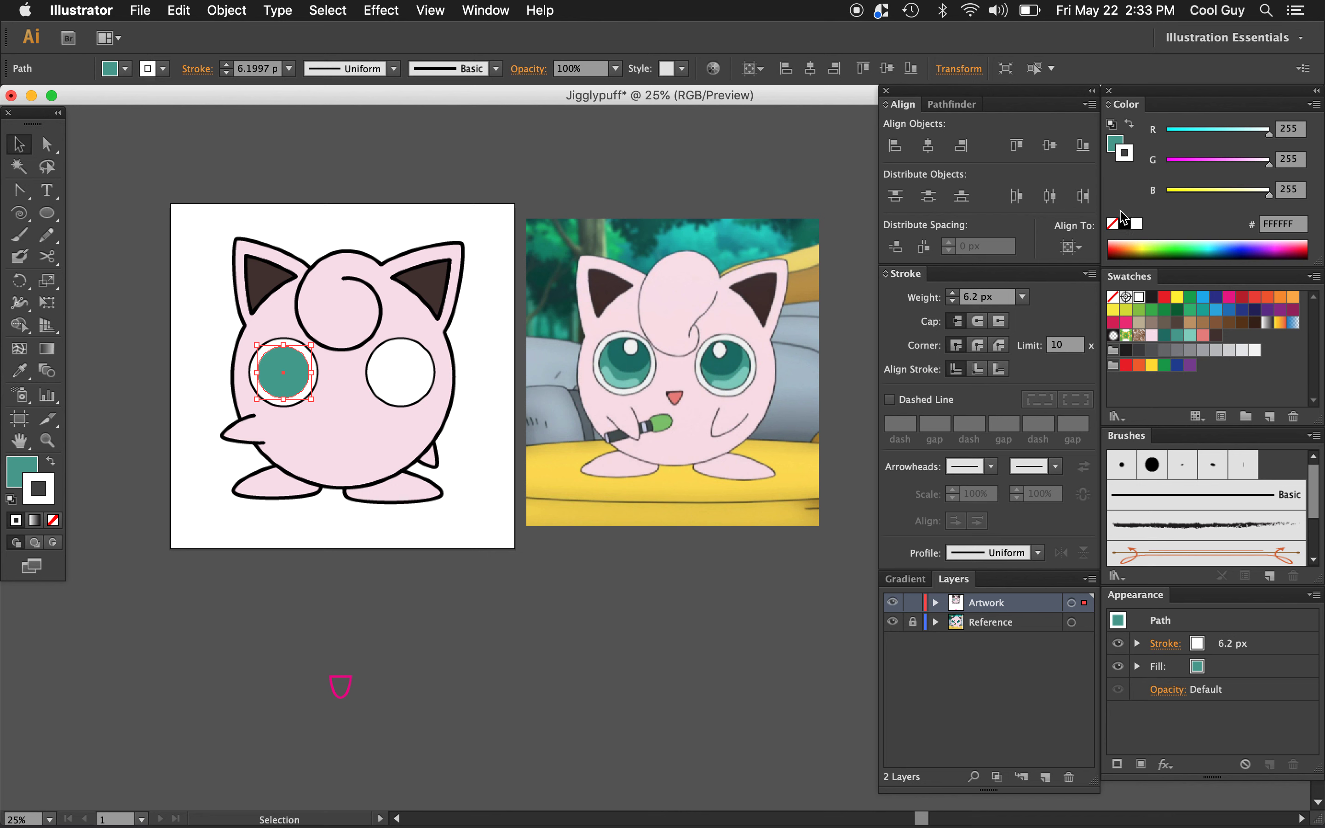
pyautogui.click(1112, 223)
pyautogui.click(1115, 143)
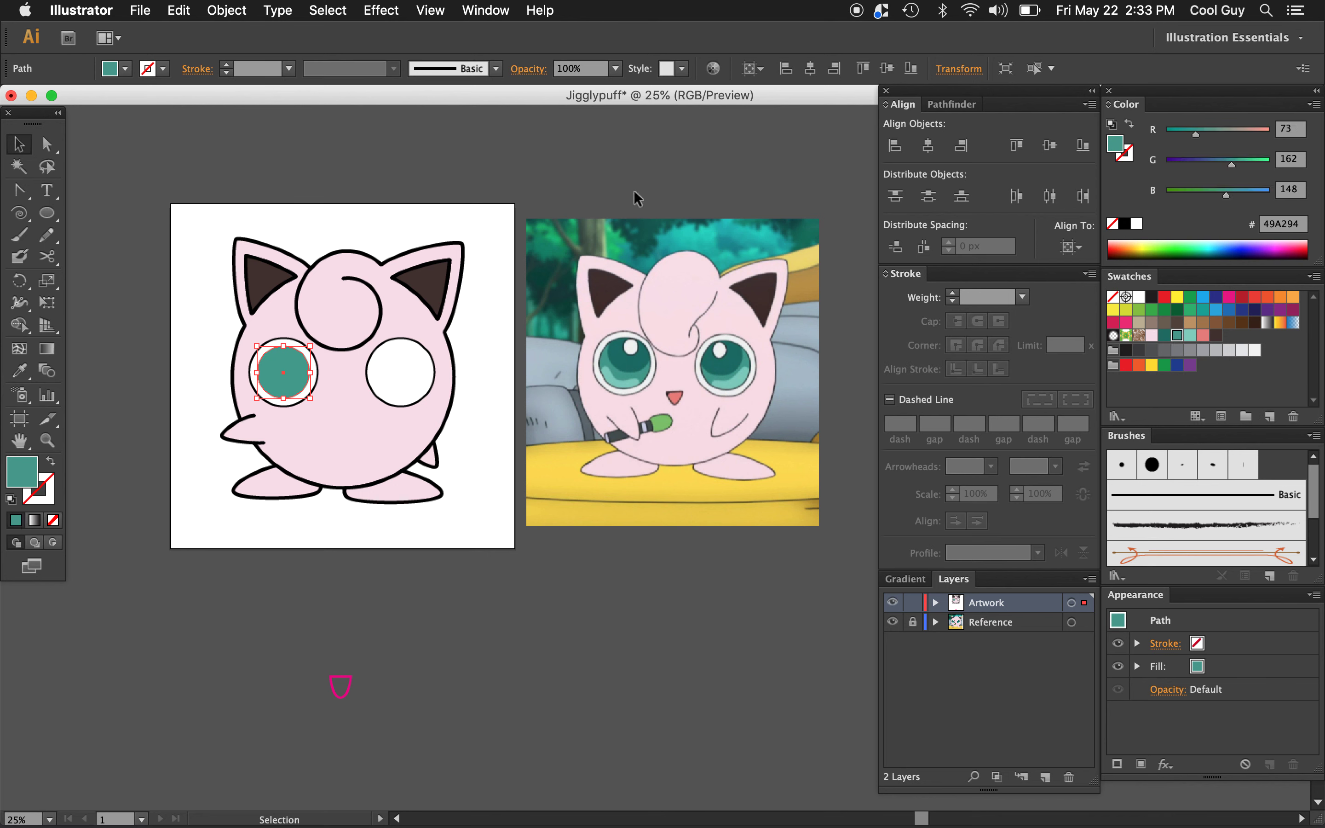
pyautogui.click(204, 361)
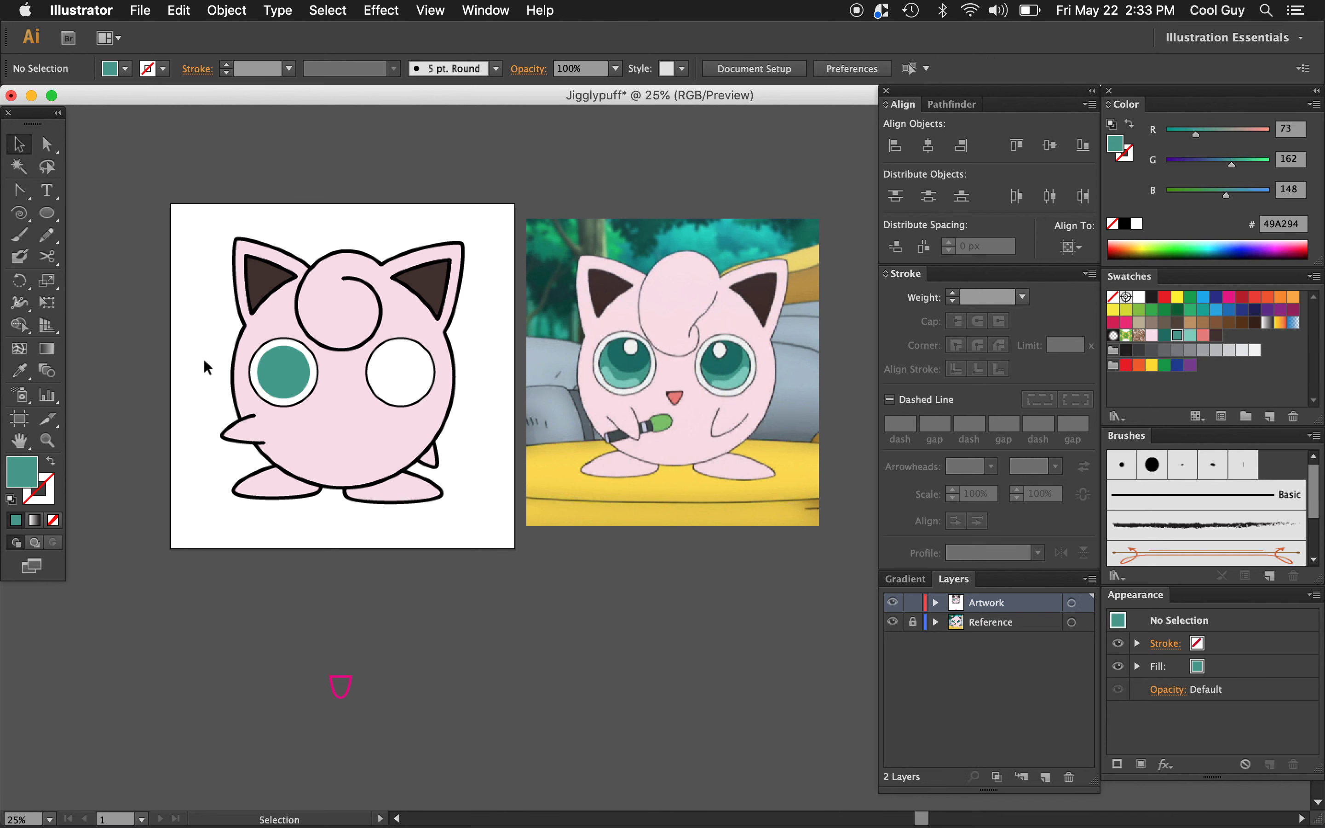
# Nudge the left iris slightly toward the centre of the face
pyautogui.click(285, 368)
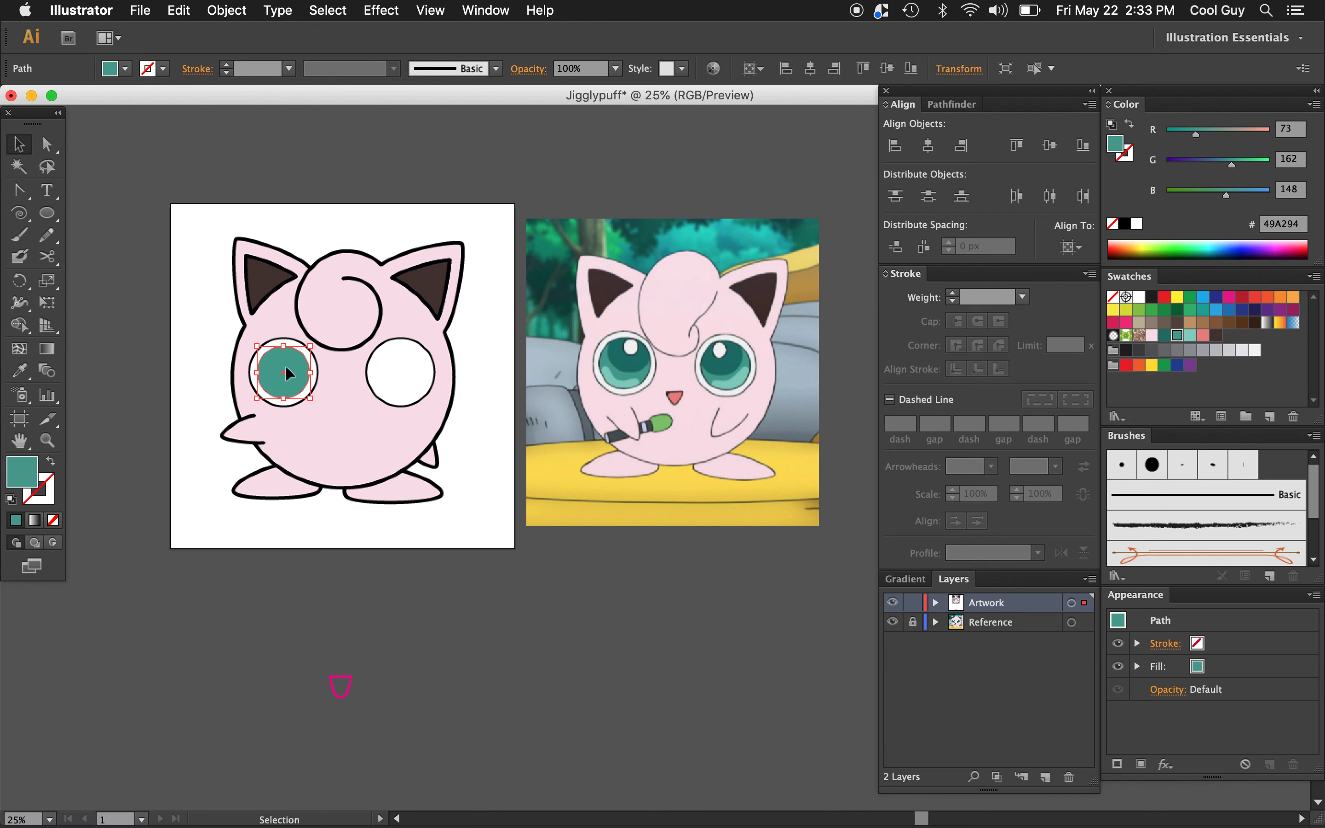
pyautogui.moveTo(286, 367); pyautogui.dragTo(287, 368)
pyautogui.click(205, 343)
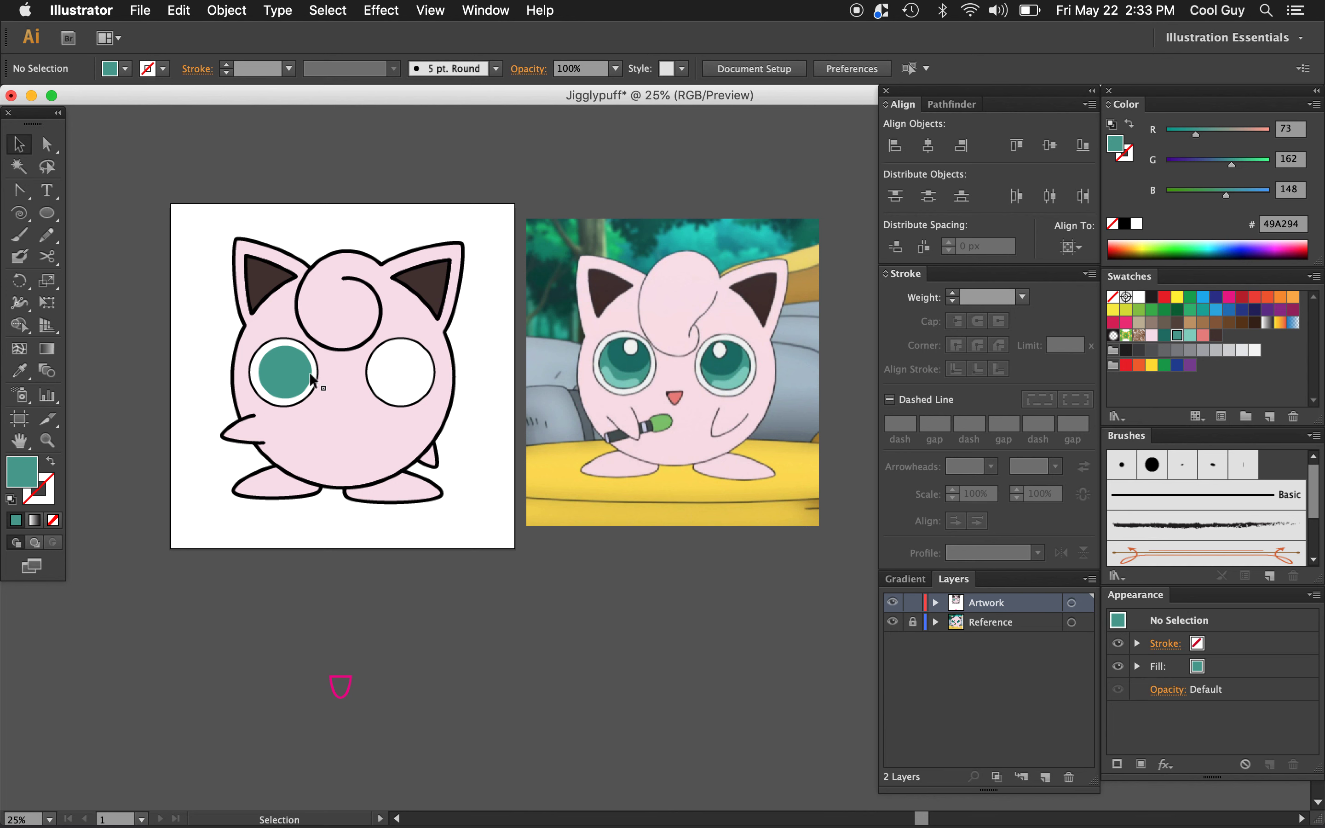
# Draw a circle overlapping the upper part of the left iris and fill it with the dark teal 1D746C swatch
pyautogui.click(292, 377)
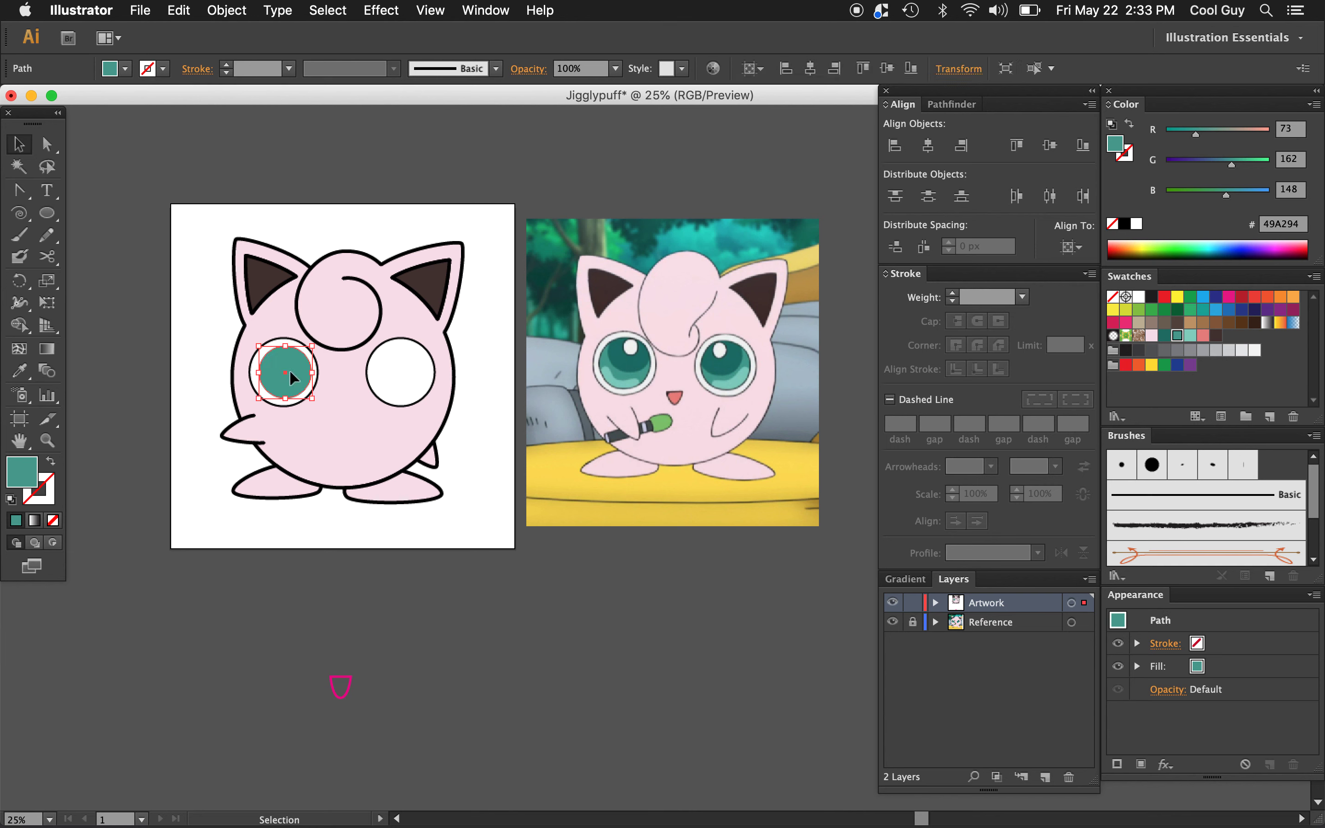
pyautogui.press('l')
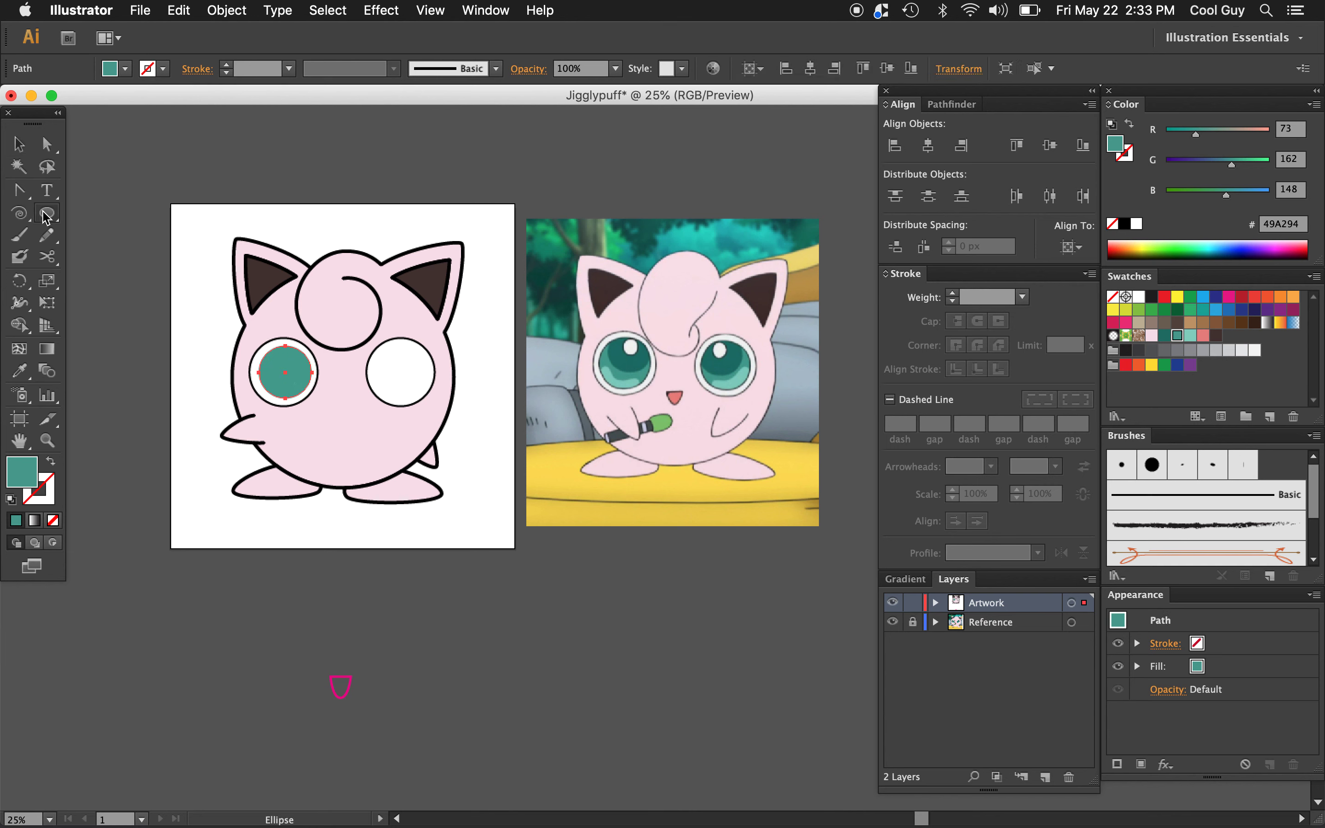
pyautogui.moveTo(268, 317); pyautogui.dragTo(329, 344)
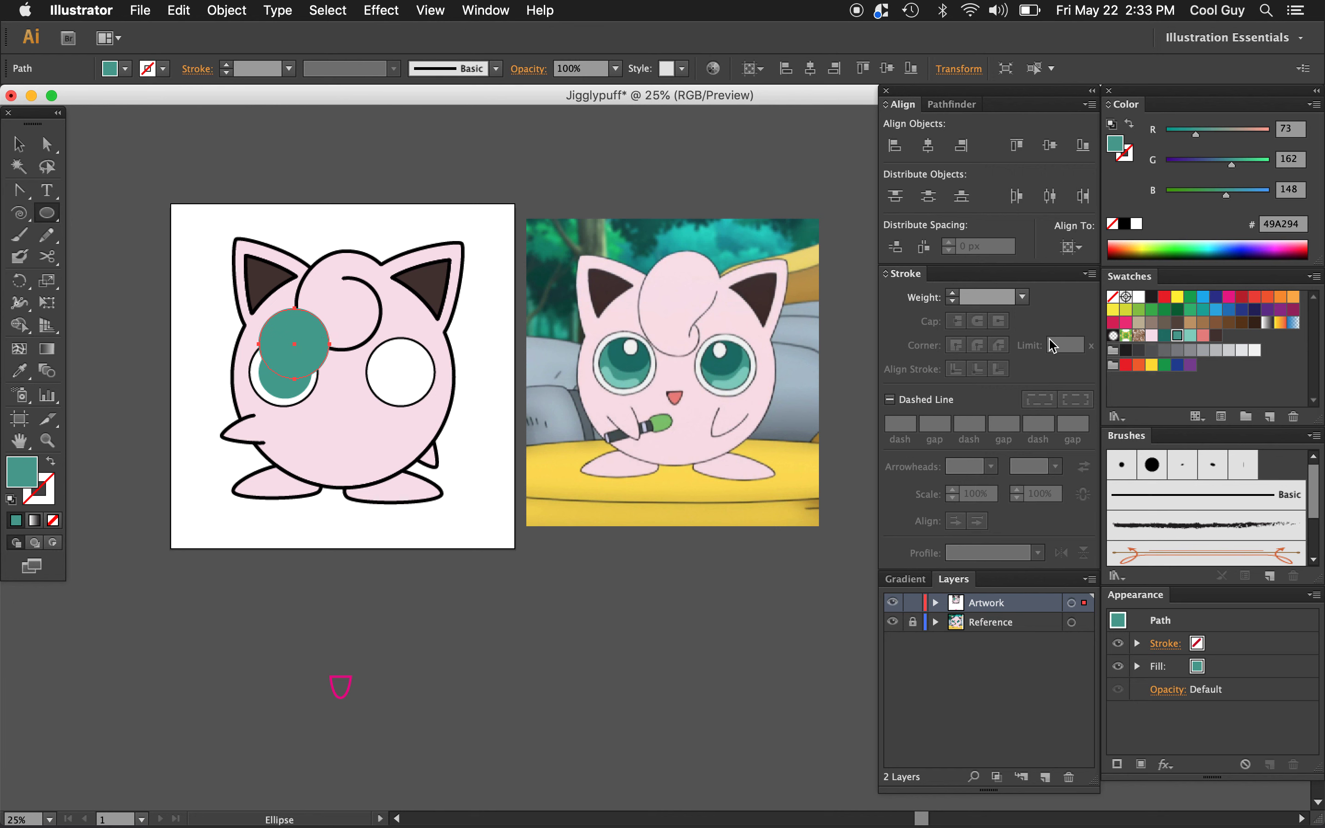
pyautogui.click(1165, 334)
pyautogui.press('v')
pyautogui.press('super+shift+a')
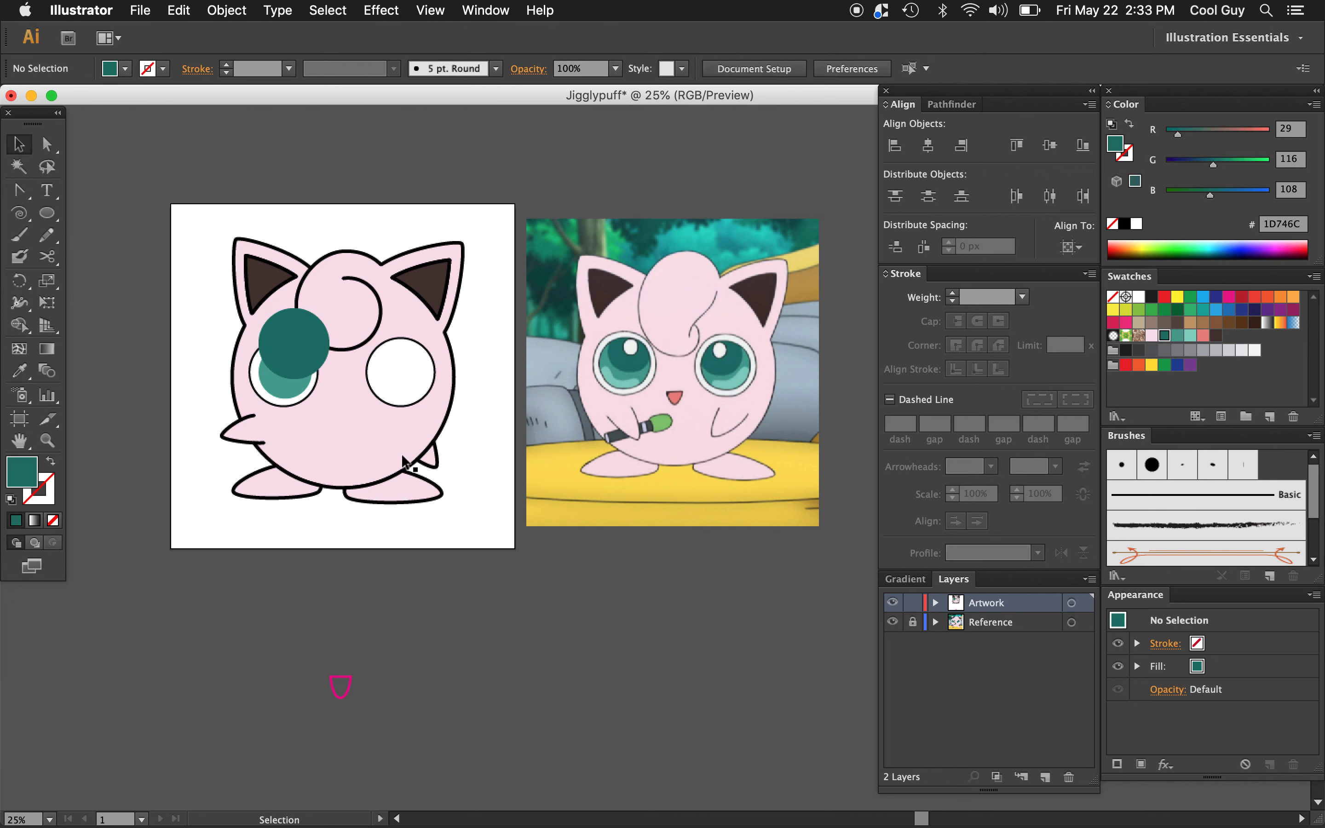
# Intersect an in-place copy of the left iris with the dark teal circle and fill the resulting shape with 1D746C
pyautogui.click(276, 384)
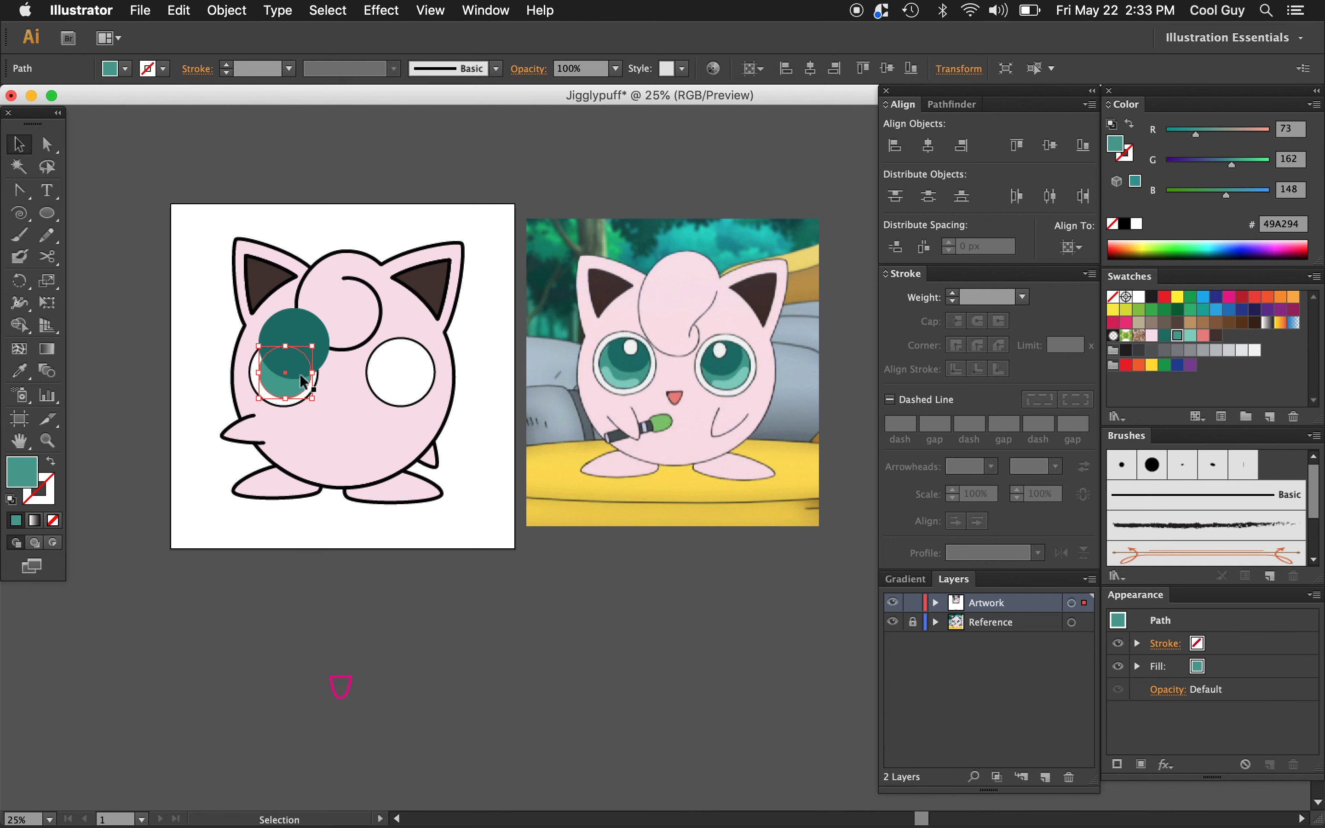
pyautogui.press('a')
pyautogui.press('v')
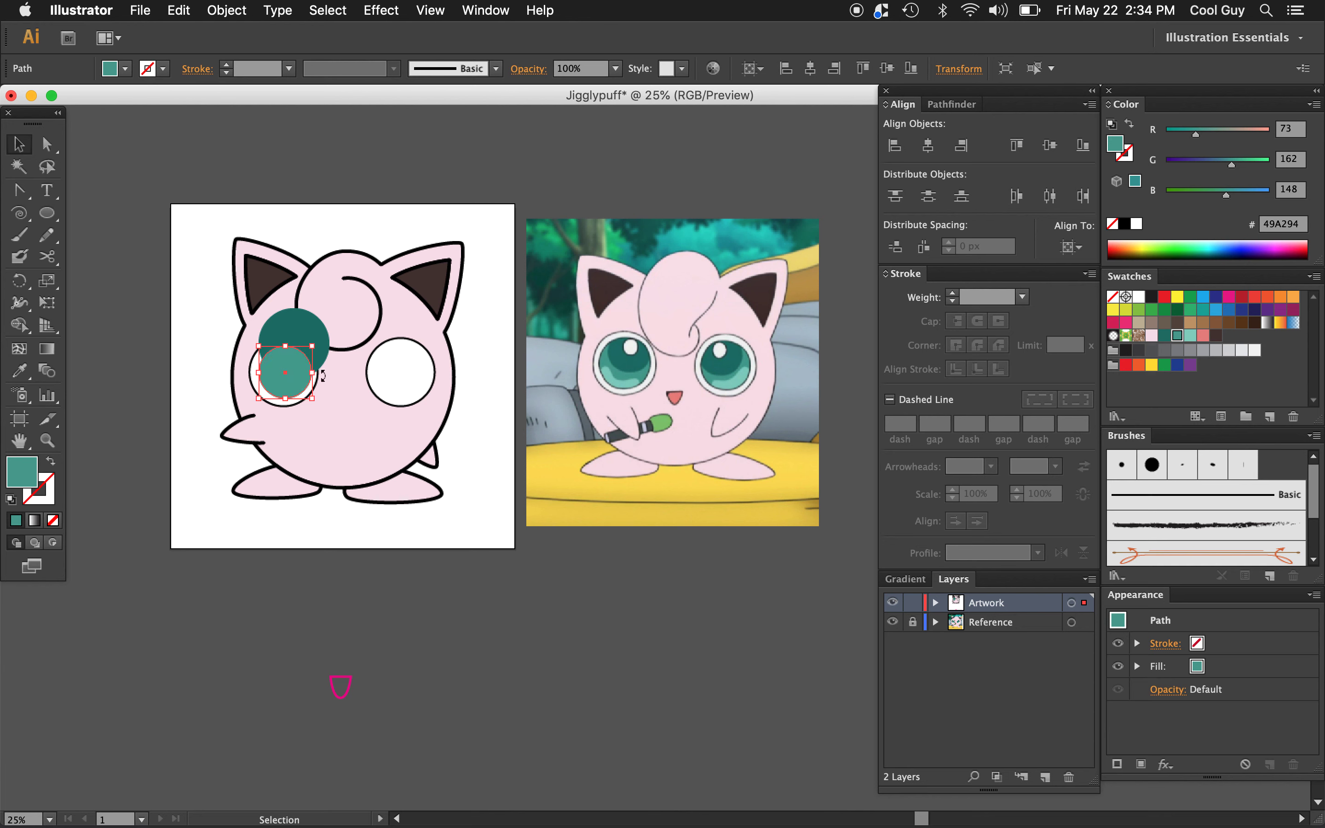
pyautogui.keyDown('shift'); pyautogui.click(303, 320); pyautogui.keyUp('shift')
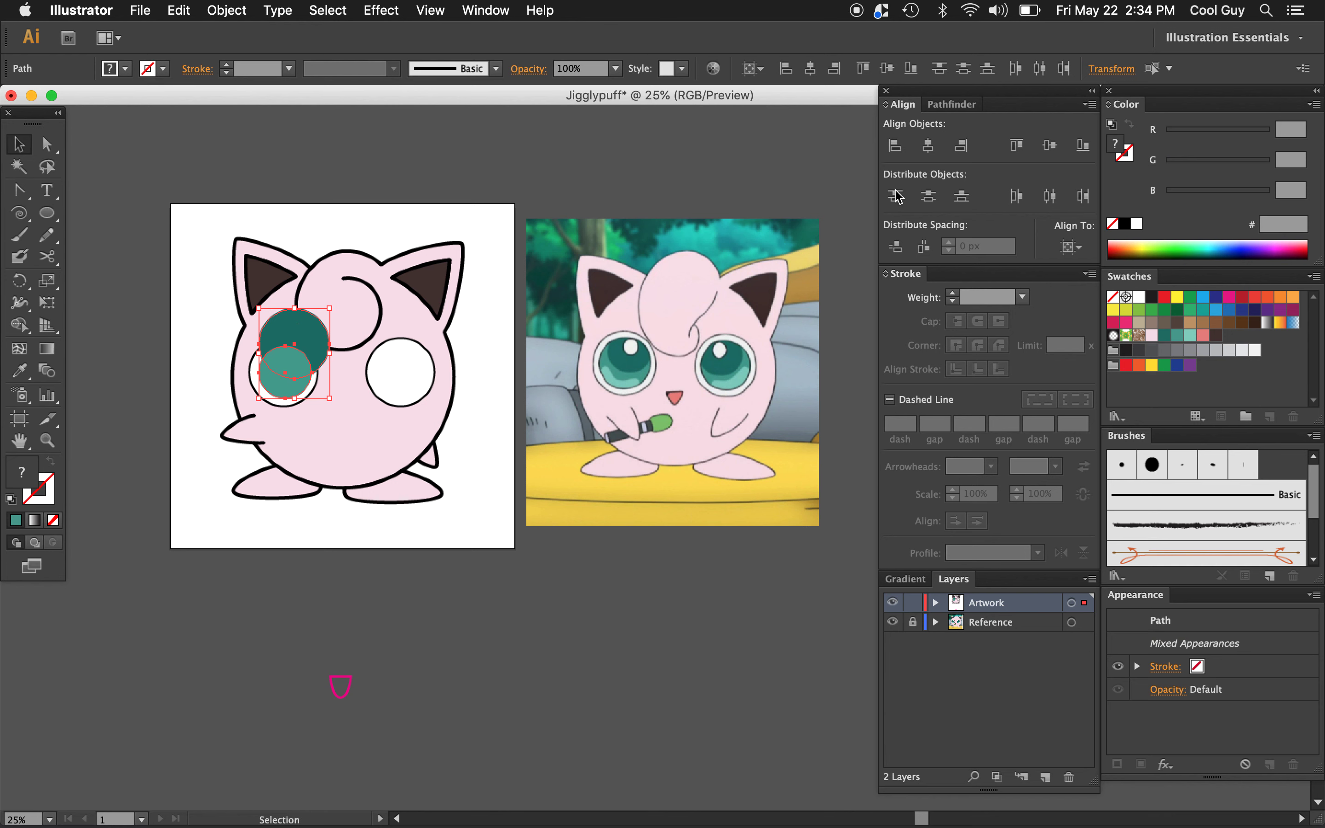
pyautogui.click(958, 104)
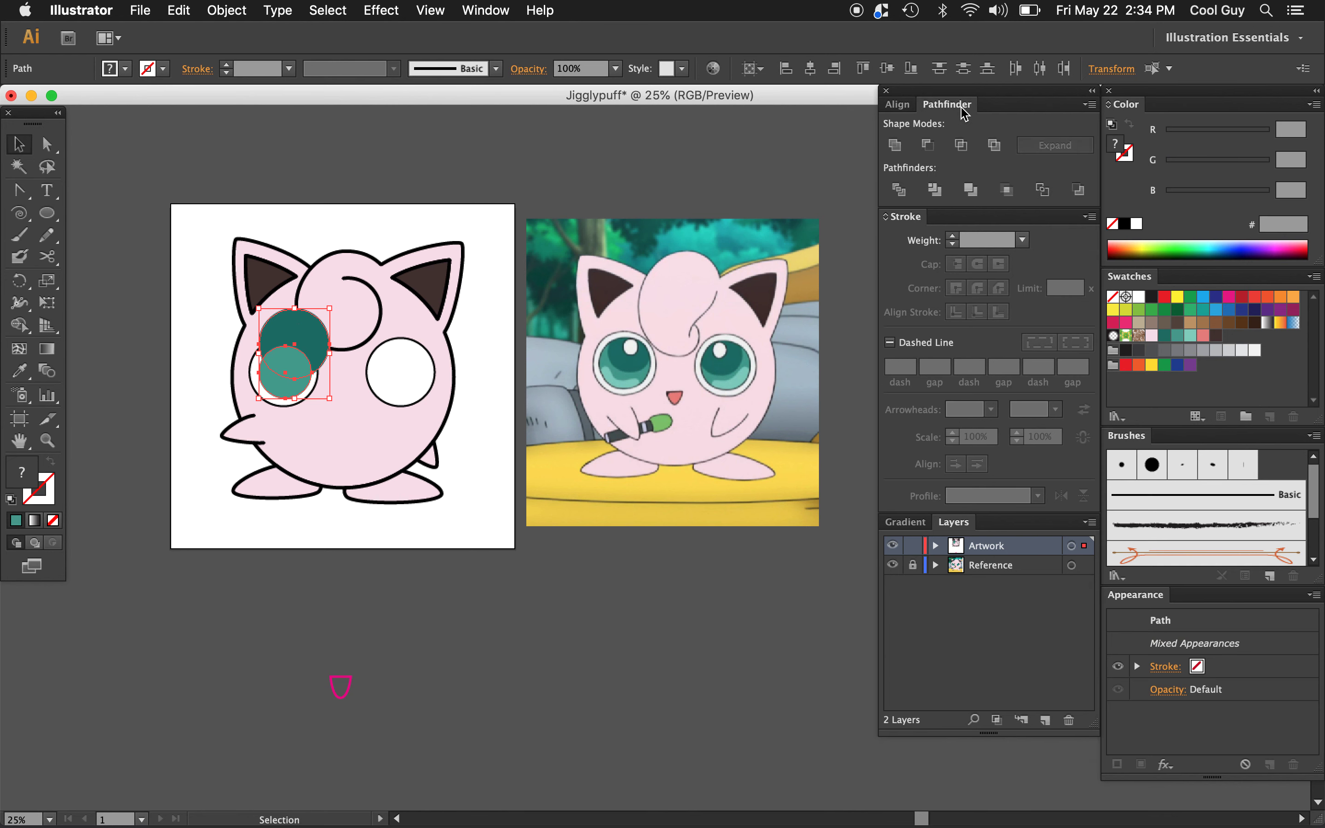
pyautogui.click(965, 152)
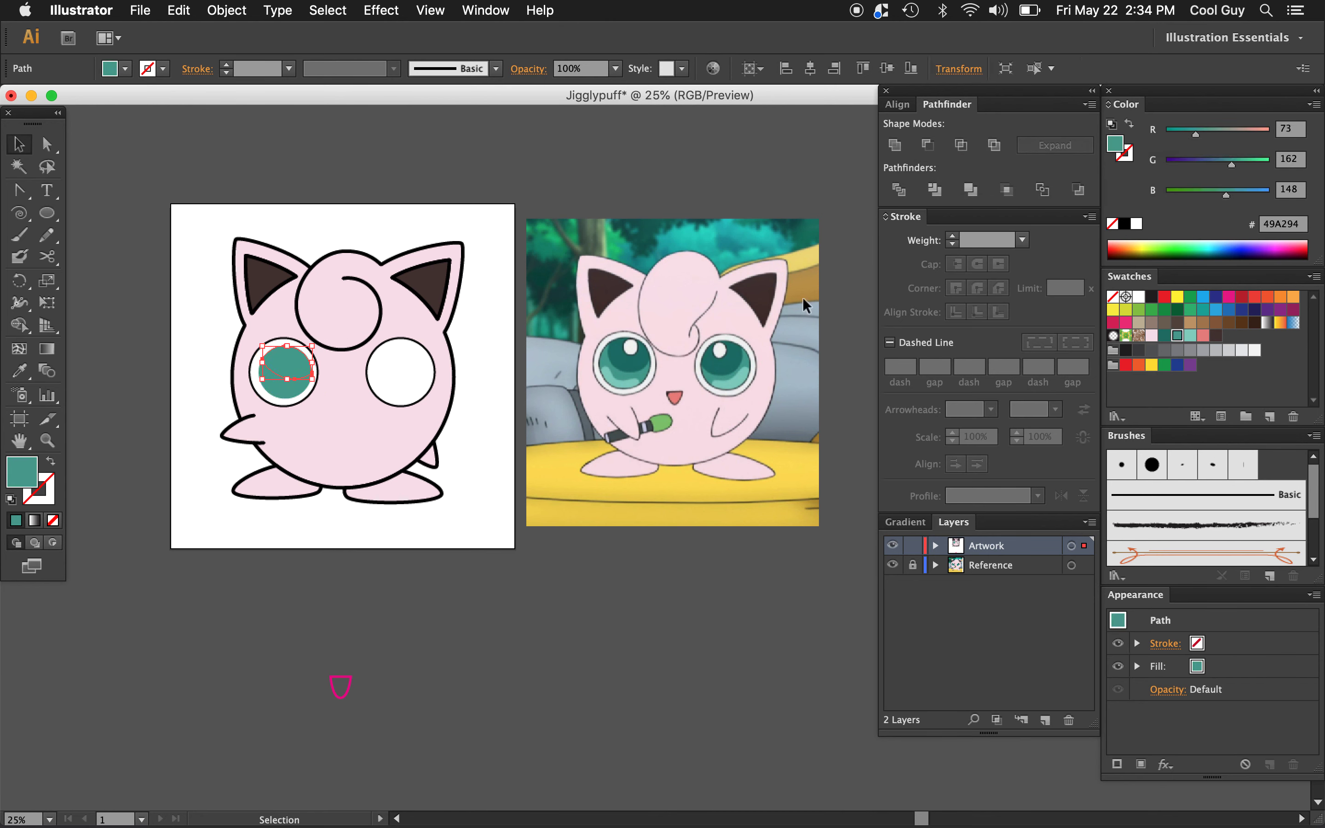
pyautogui.click(1164, 336)
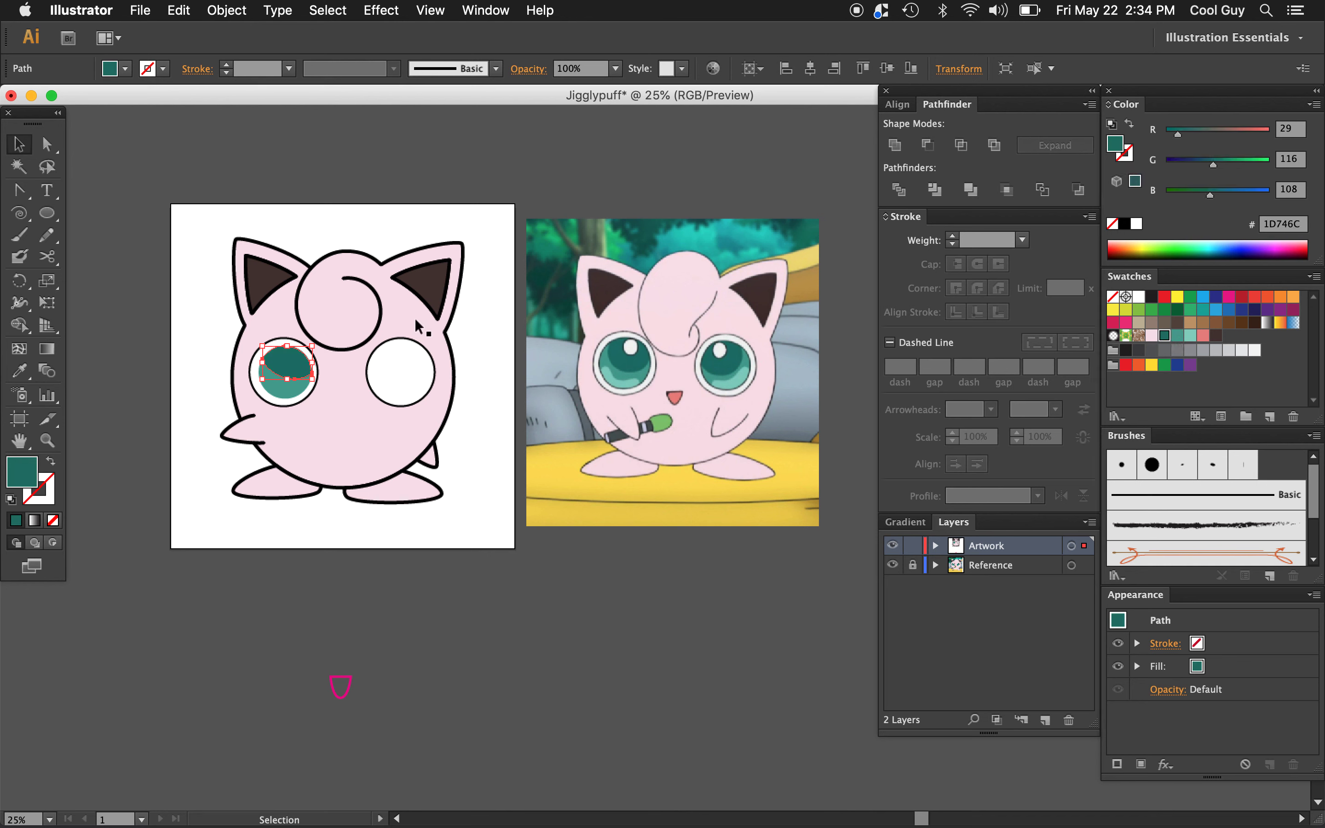
pyautogui.click(496, 389)
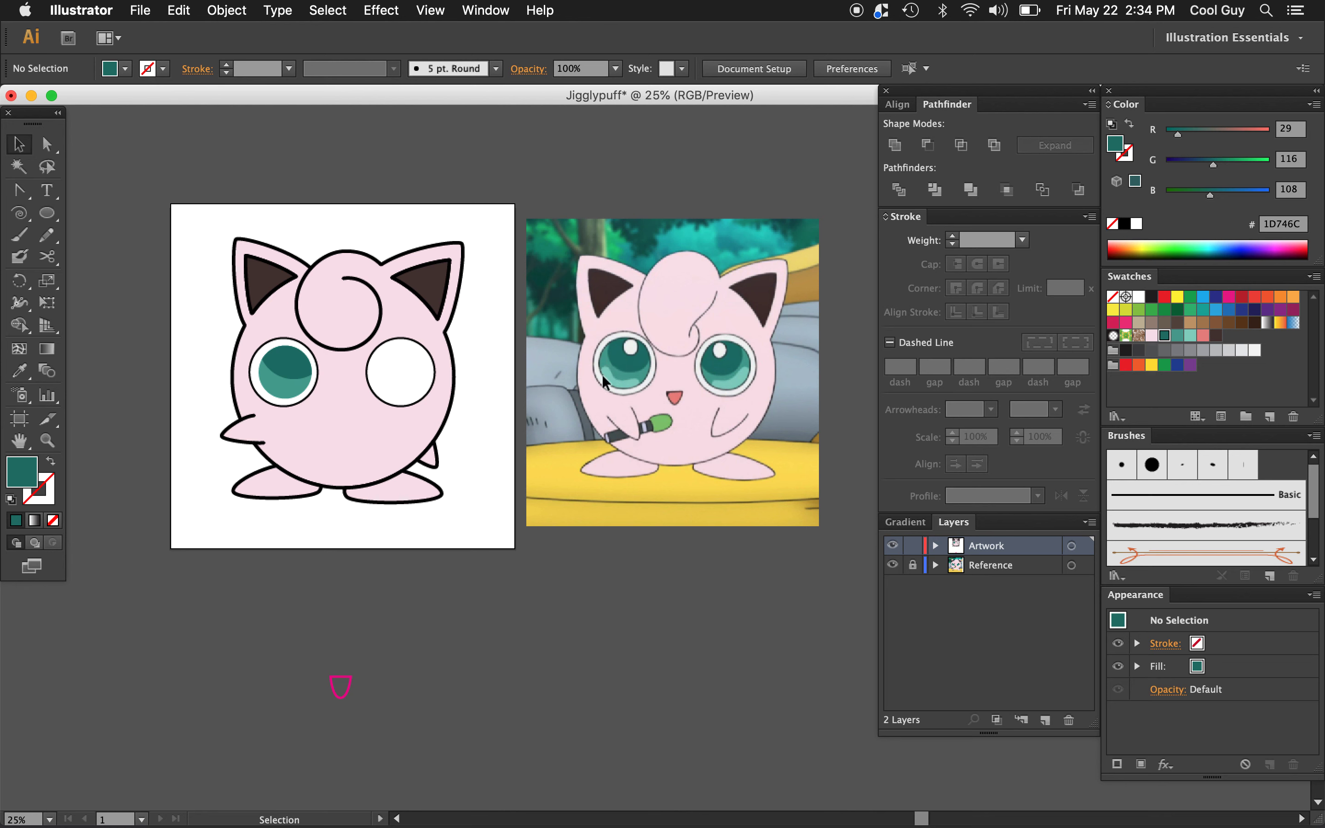
# Draw a dark teal circle overlapping the lower part of the left iris
pyautogui.press('l')
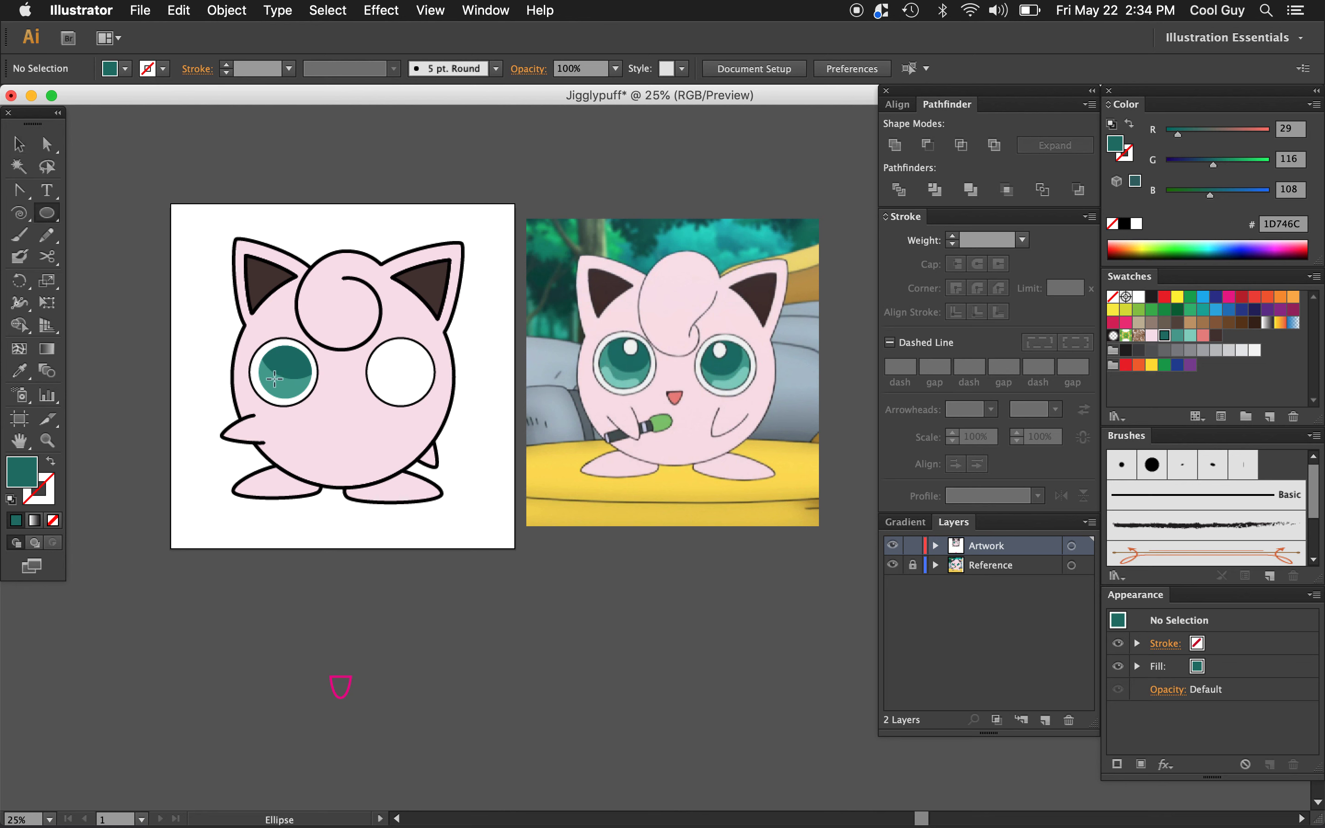
pyautogui.moveTo(260, 379); pyautogui.dragTo(314, 433)
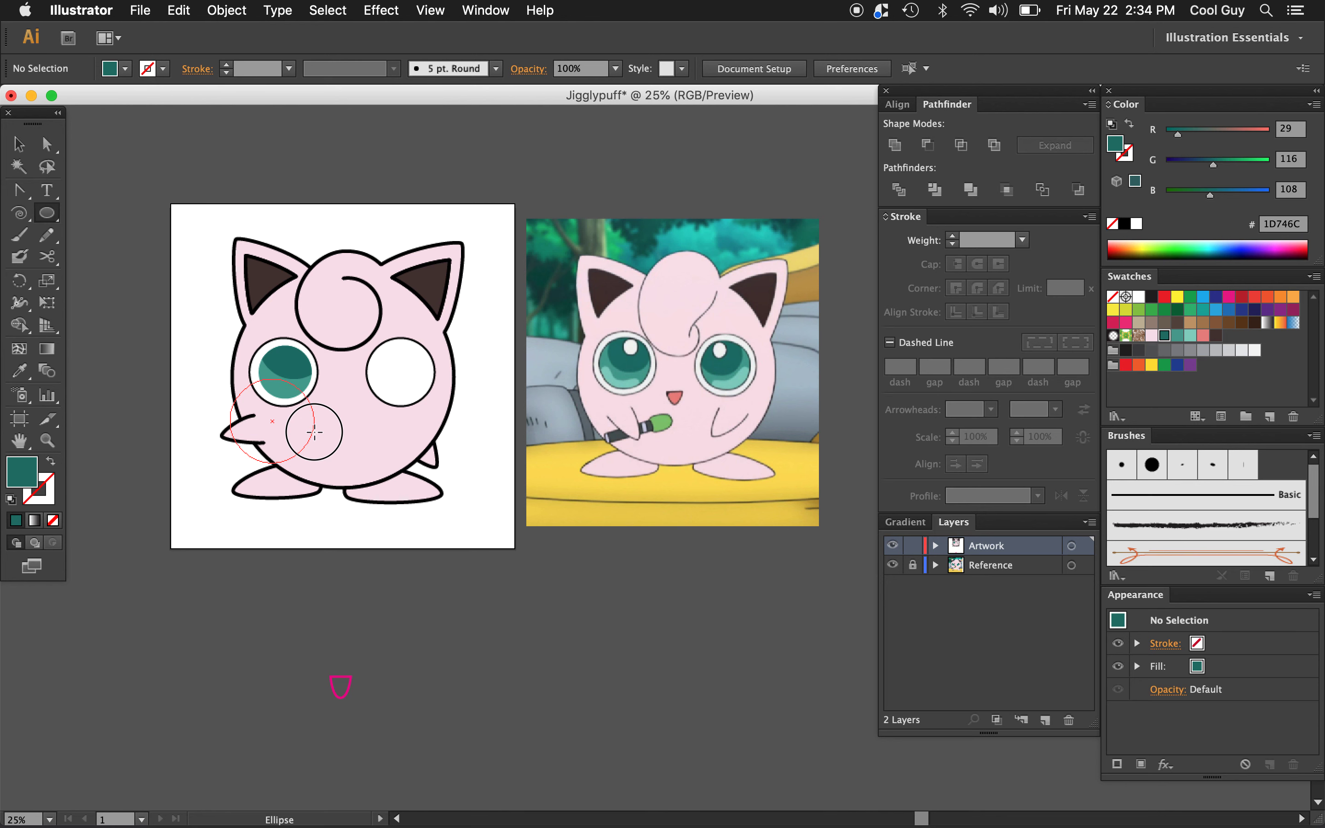
pyautogui.press('v')
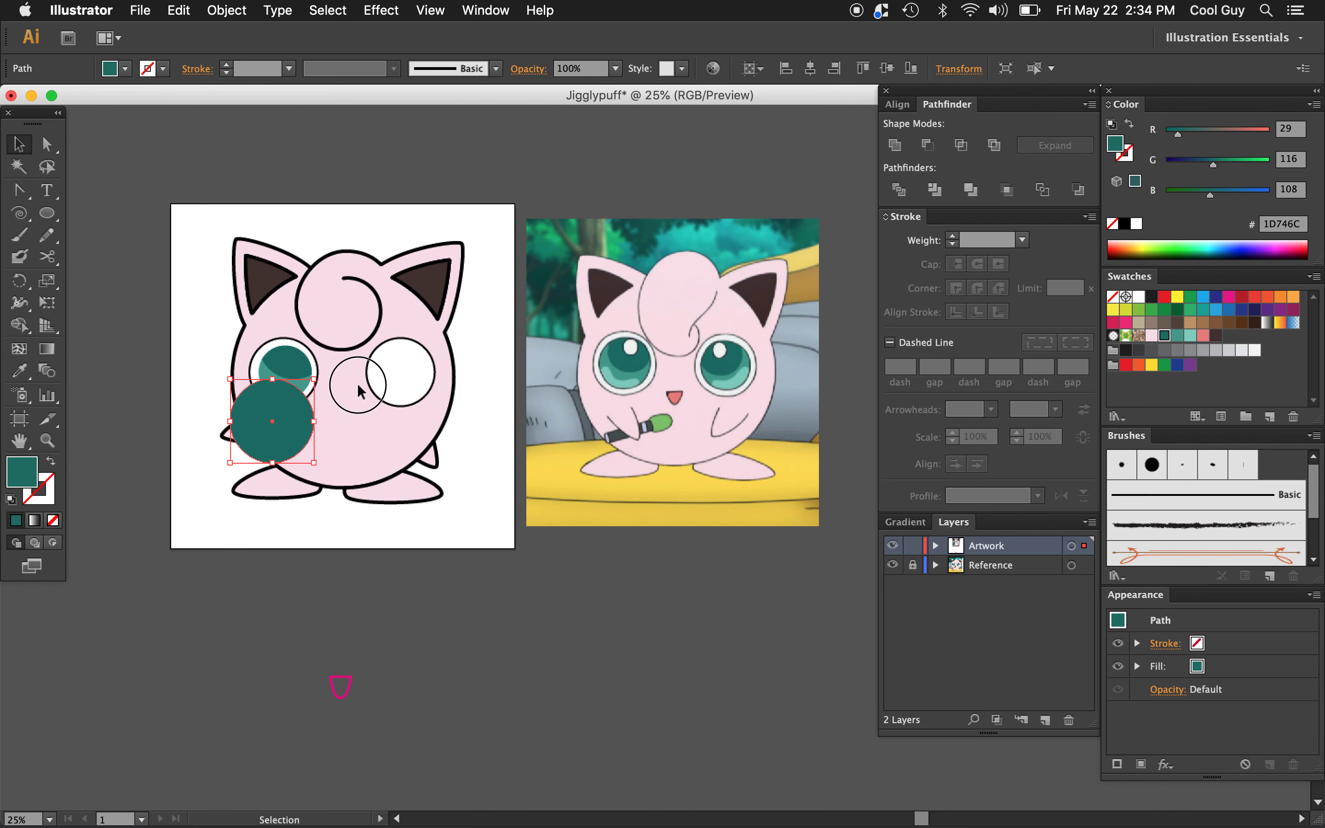
# Intersect an in-place copy of the left iris with the lower circle and fill the resulting shape with the light teal 87CFC0 swatch
pyautogui.click(302, 391)
pyautogui.click(302, 390)
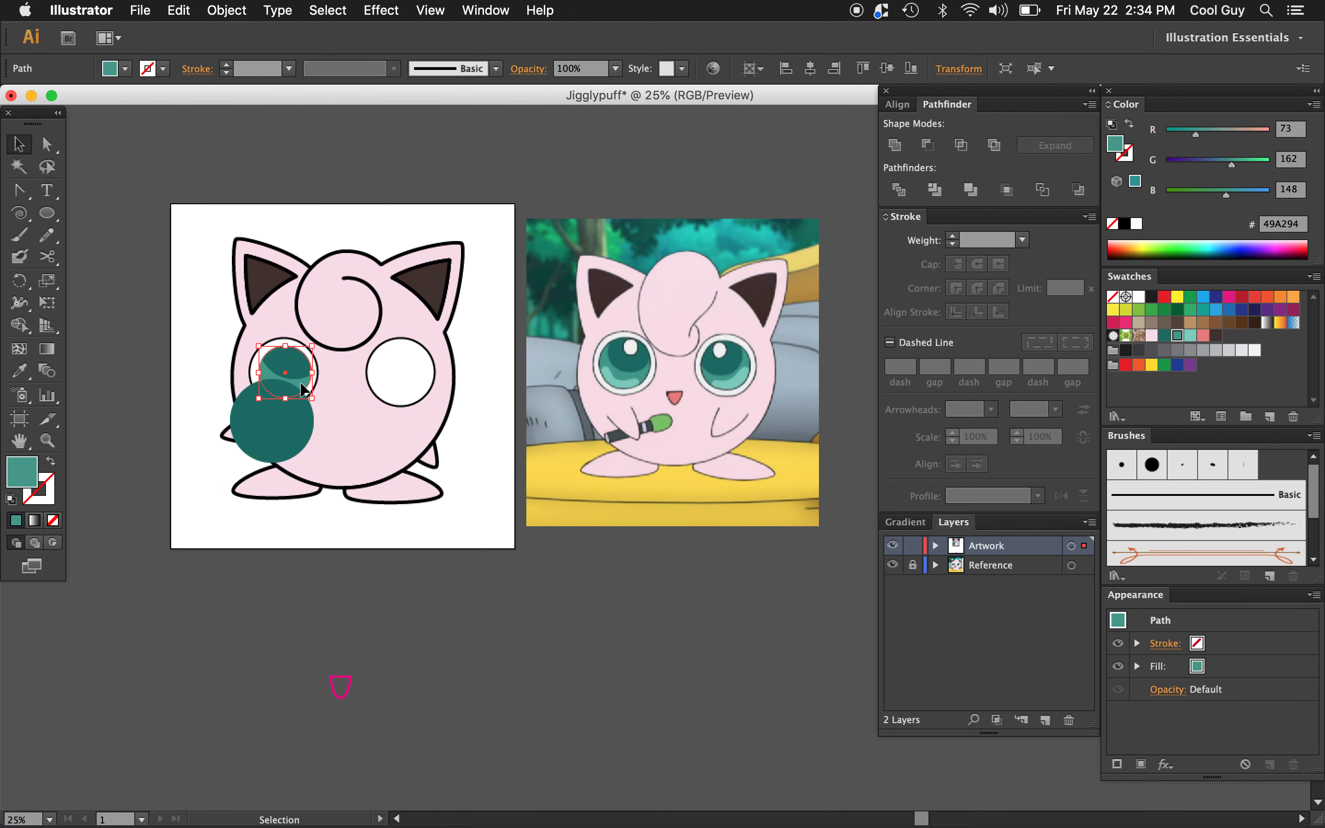
pyautogui.press('a')
pyautogui.press('v')
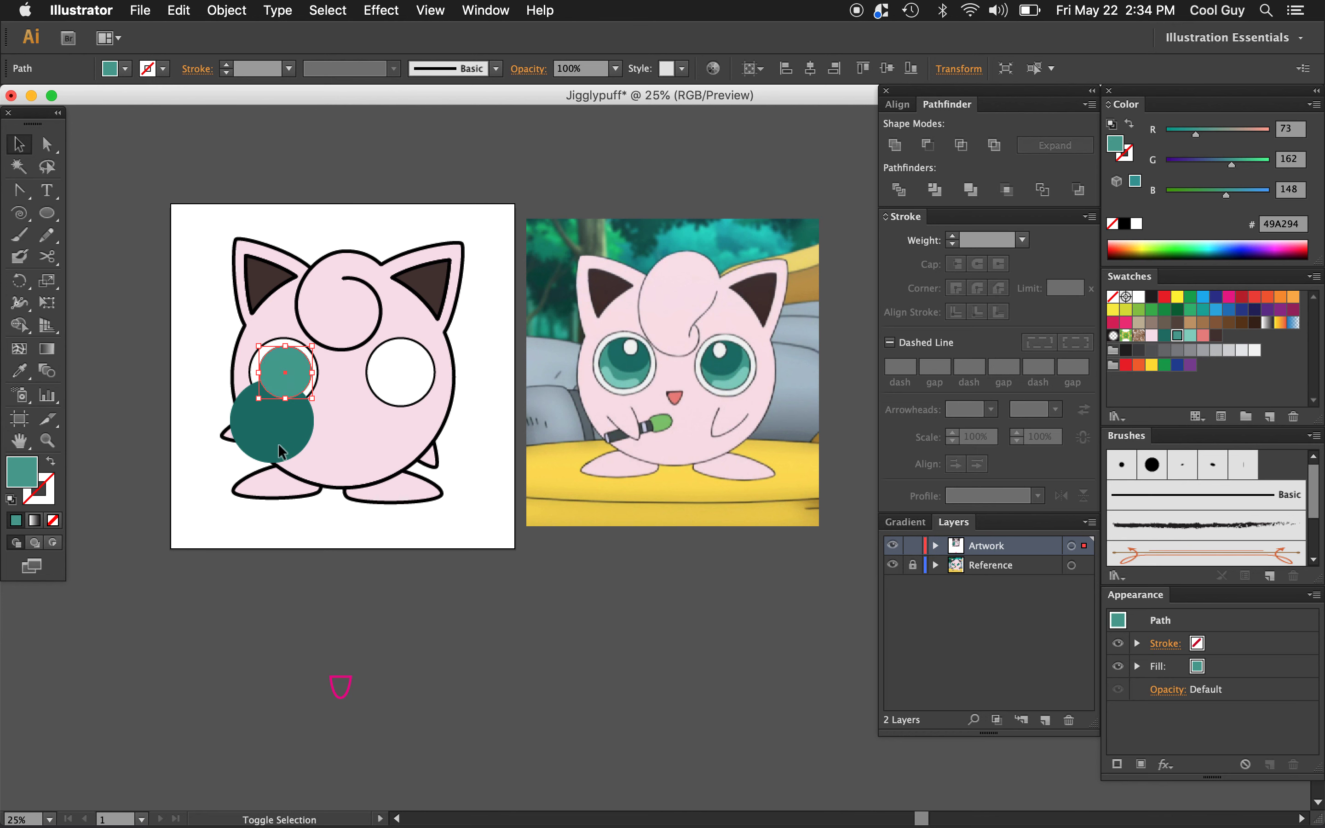
pyautogui.keyDown('shift'); pyautogui.click(277, 442); pyautogui.keyUp('shift')
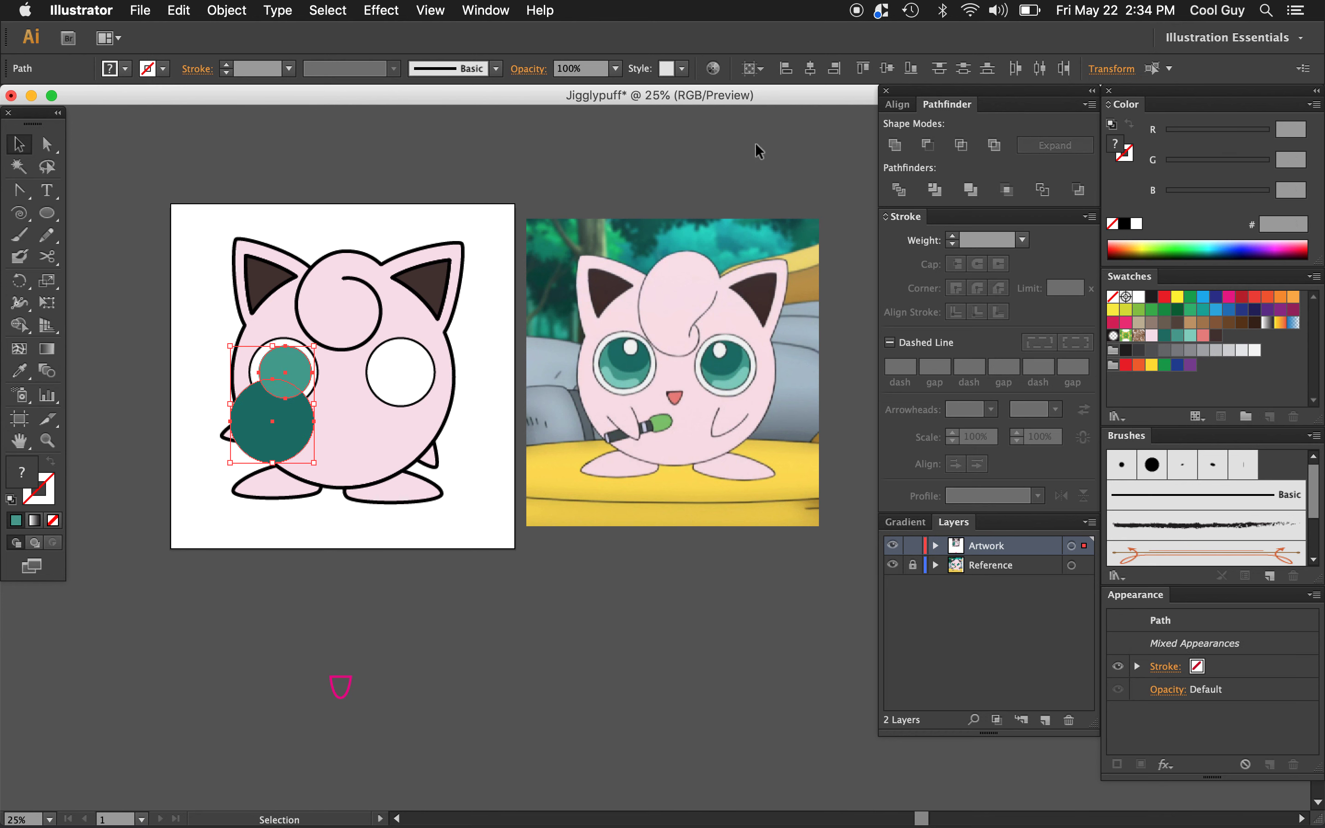
pyautogui.click(961, 147)
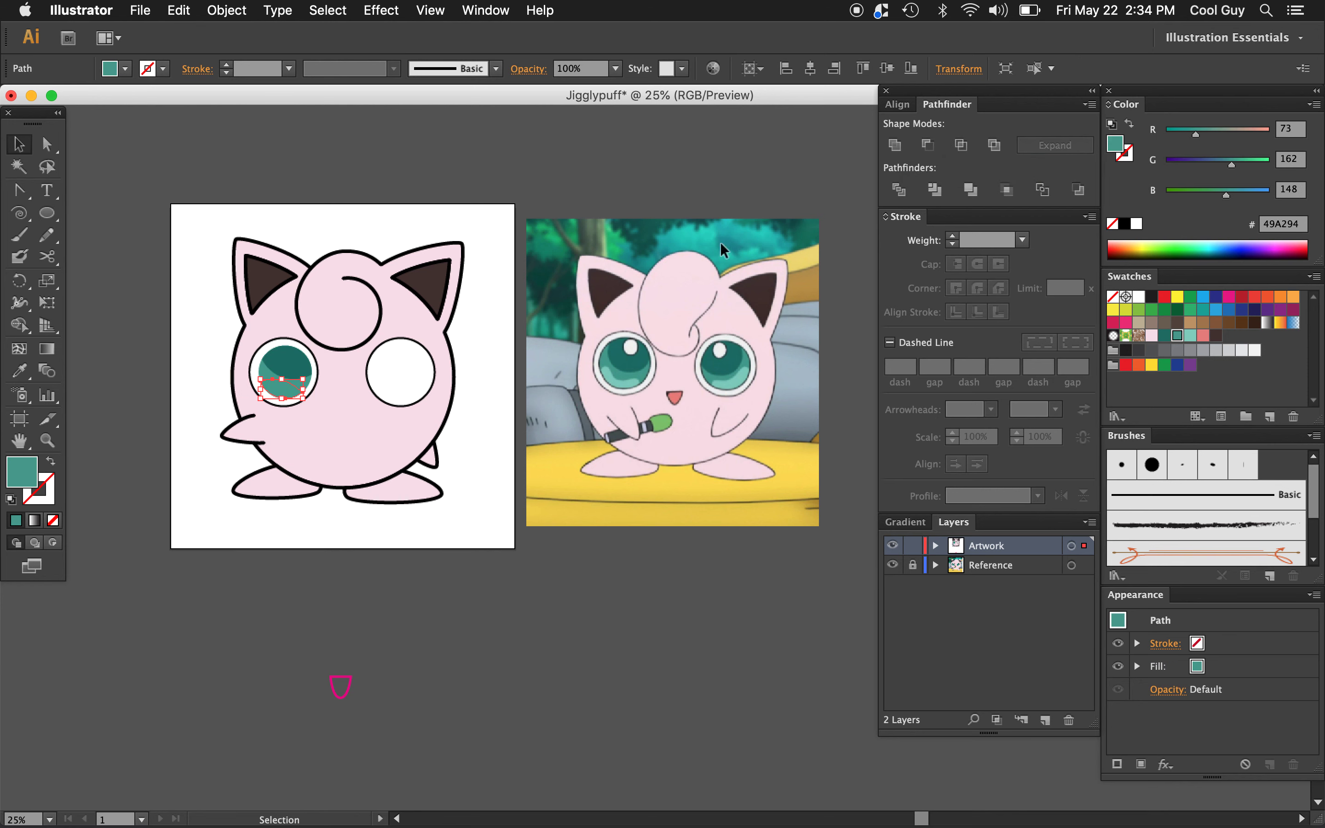
pyautogui.click(1189, 335)
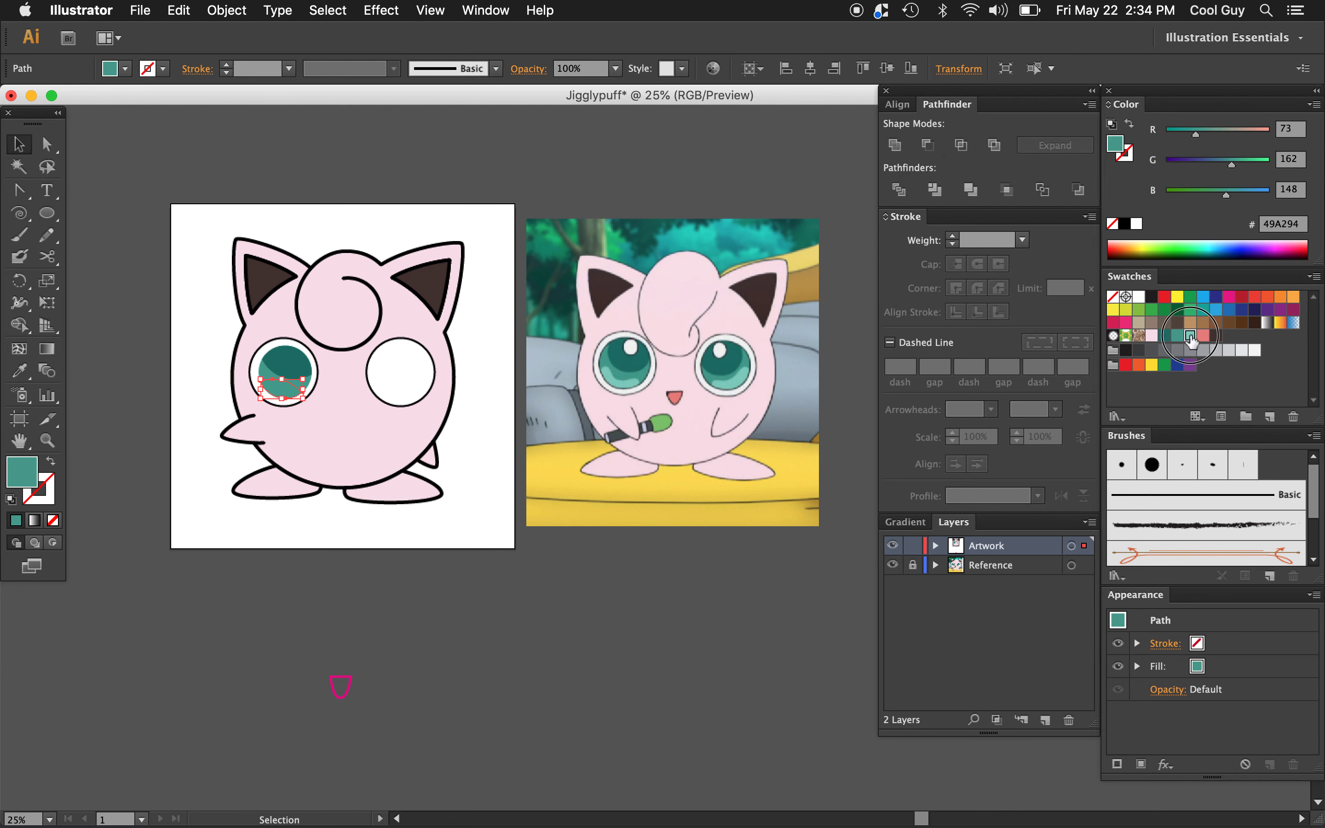
pyautogui.click(484, 277)
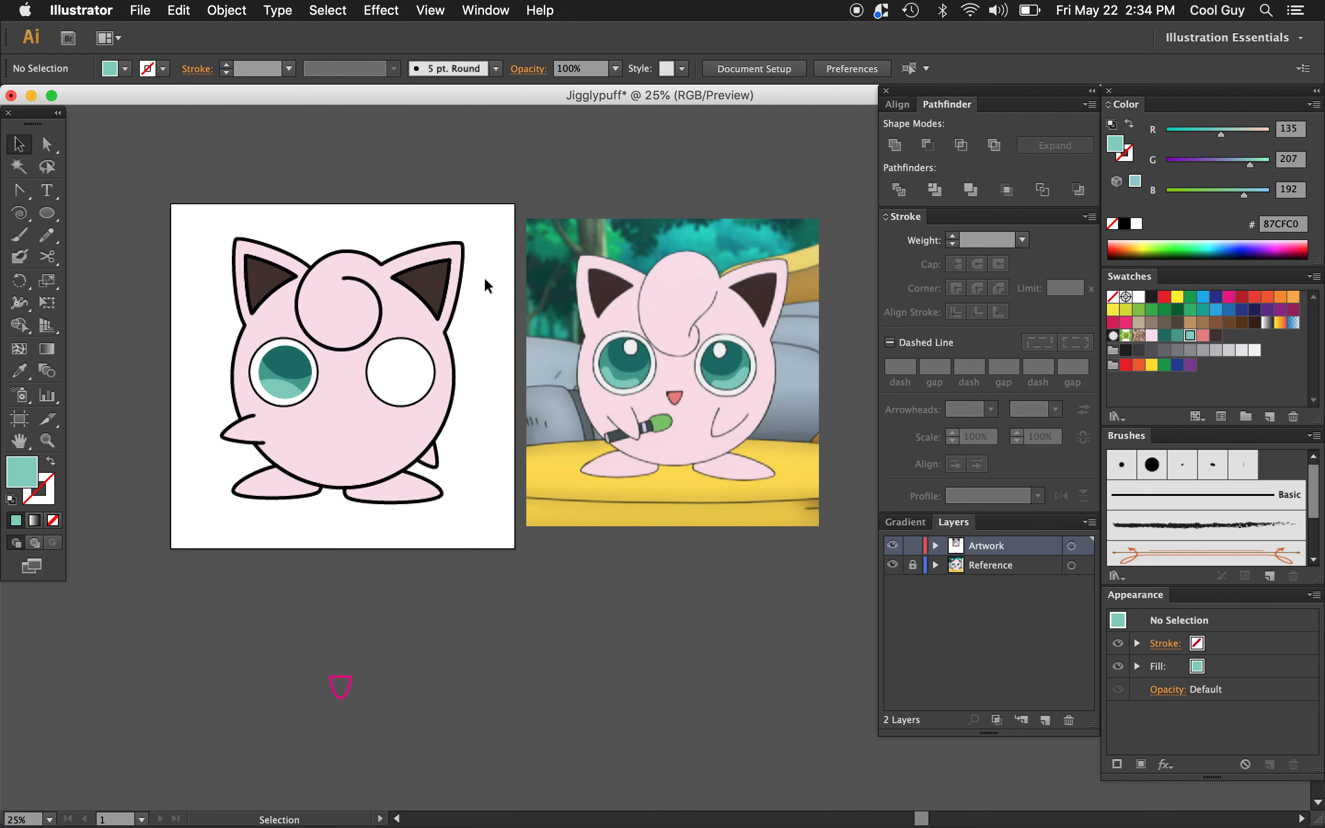
# Place a copy of the left iris circle on top as an outline with no fill and a 4 px black stroke
pyautogui.click(262, 370)
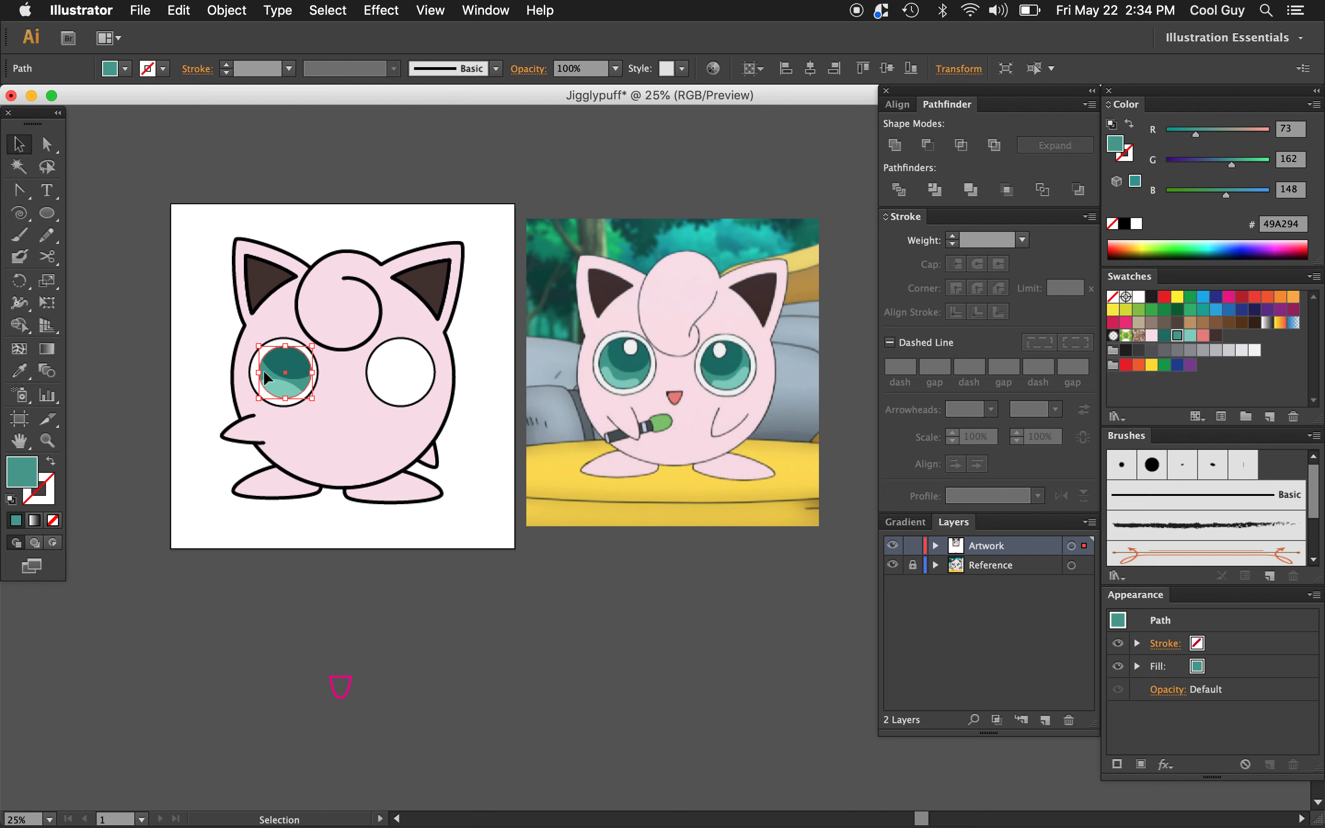
pyautogui.press('super+shift+bracketright')
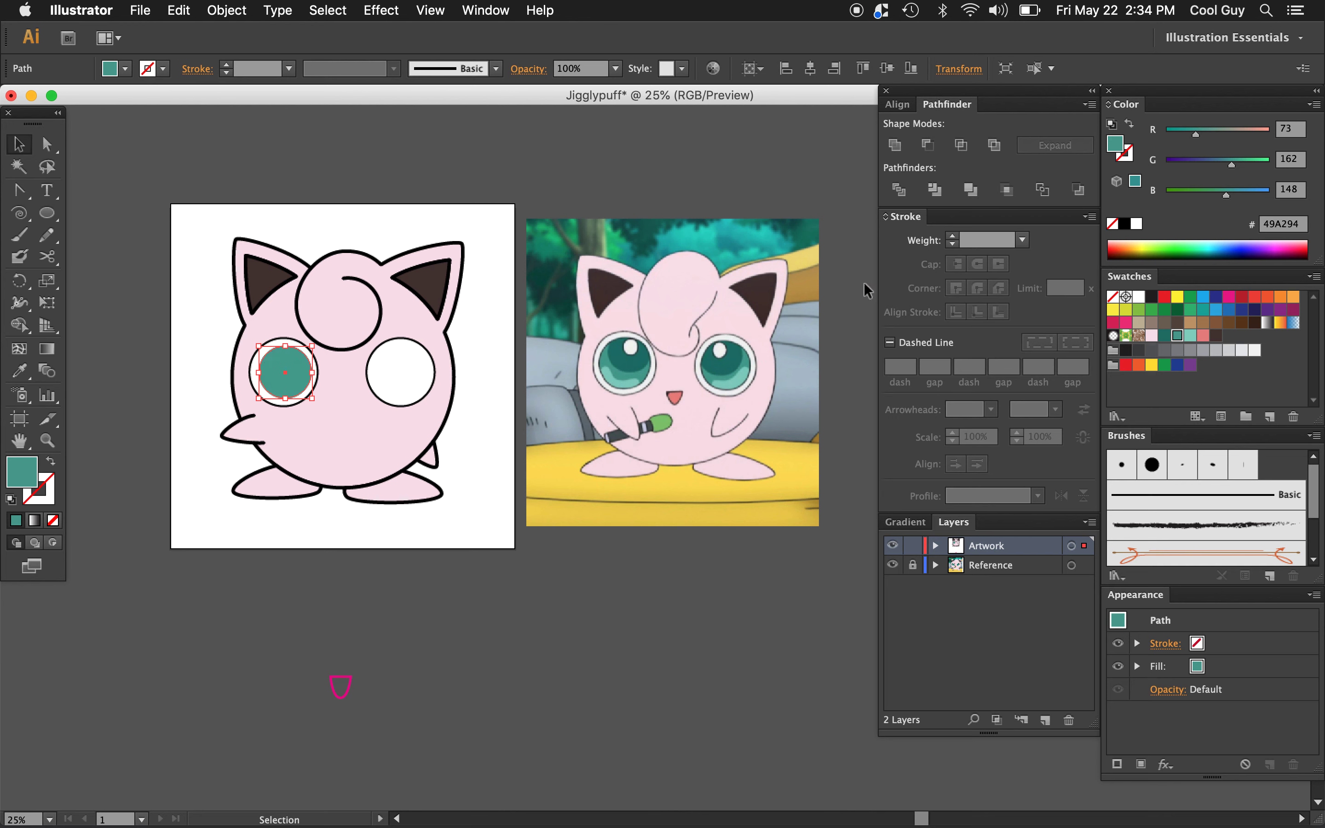
pyautogui.click(1151, 296)
pyautogui.click(1128, 126)
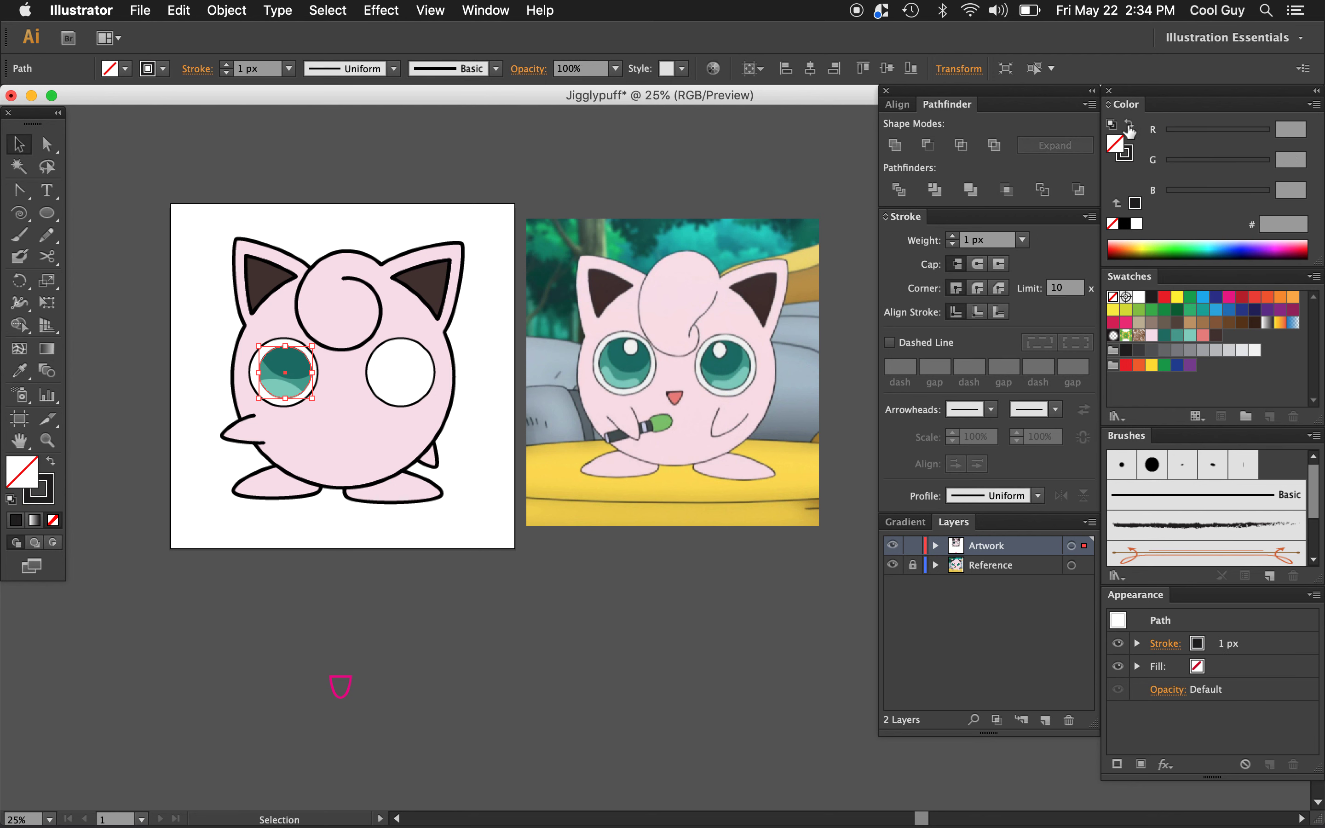
pyautogui.click(953, 235)
pyautogui.click(953, 235)
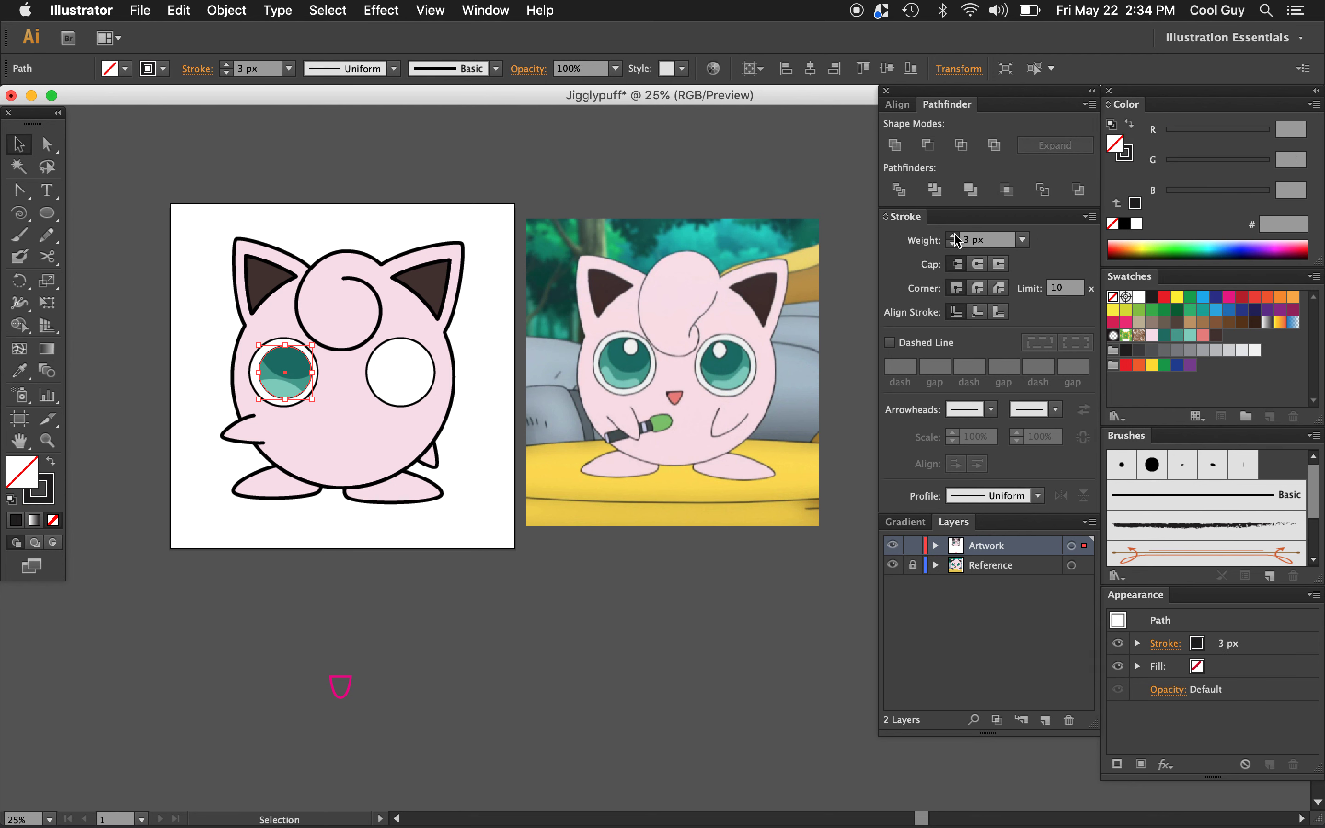
pyautogui.click(490, 359)
# Draw a small white highlight circle with a 4 px black stroke in the upper inner part of the left iris
pyautogui.press('z')
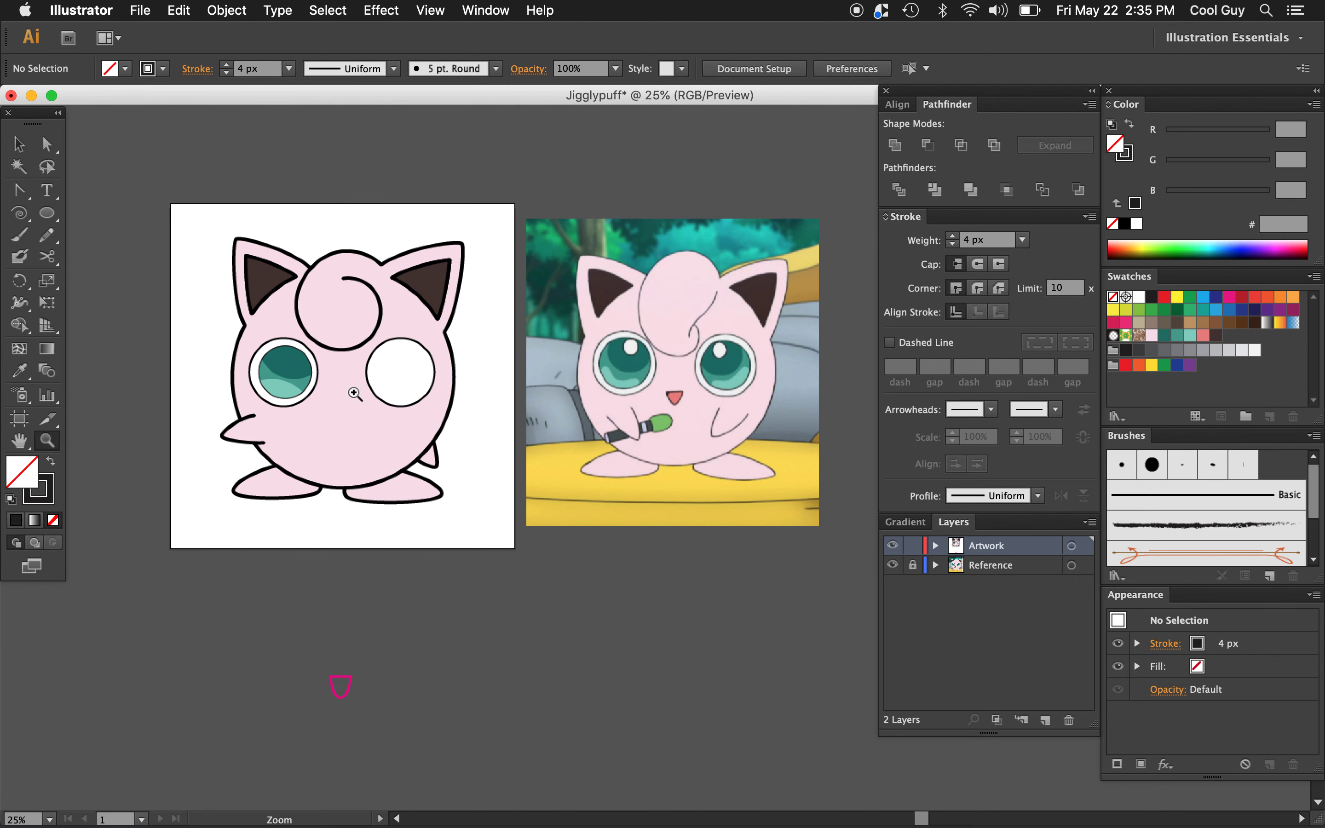
pyautogui.click(356, 391)
pyautogui.click(595, 408)
pyautogui.hscroll(5, 596, 408)
pyautogui.scroll(-3, 595, 408)
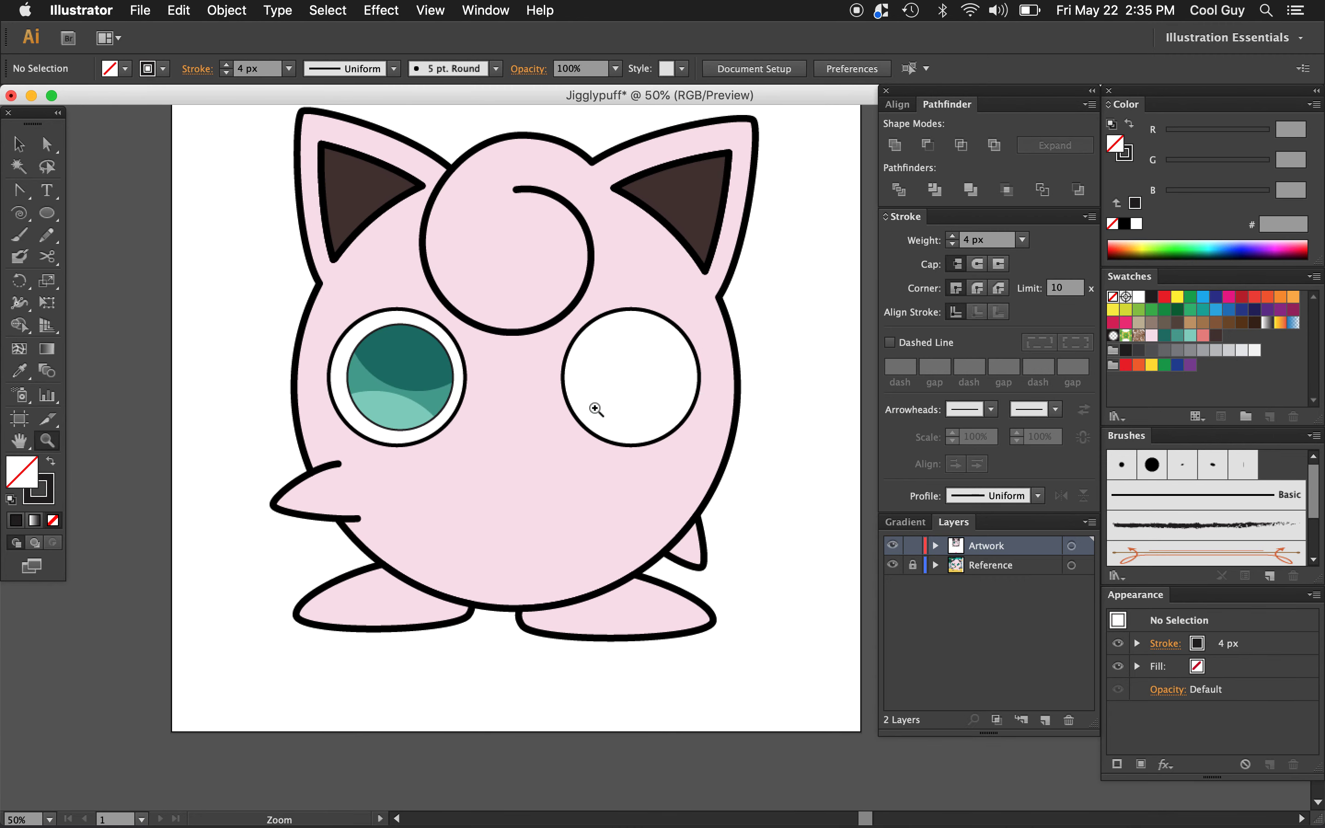
pyautogui.press('l')
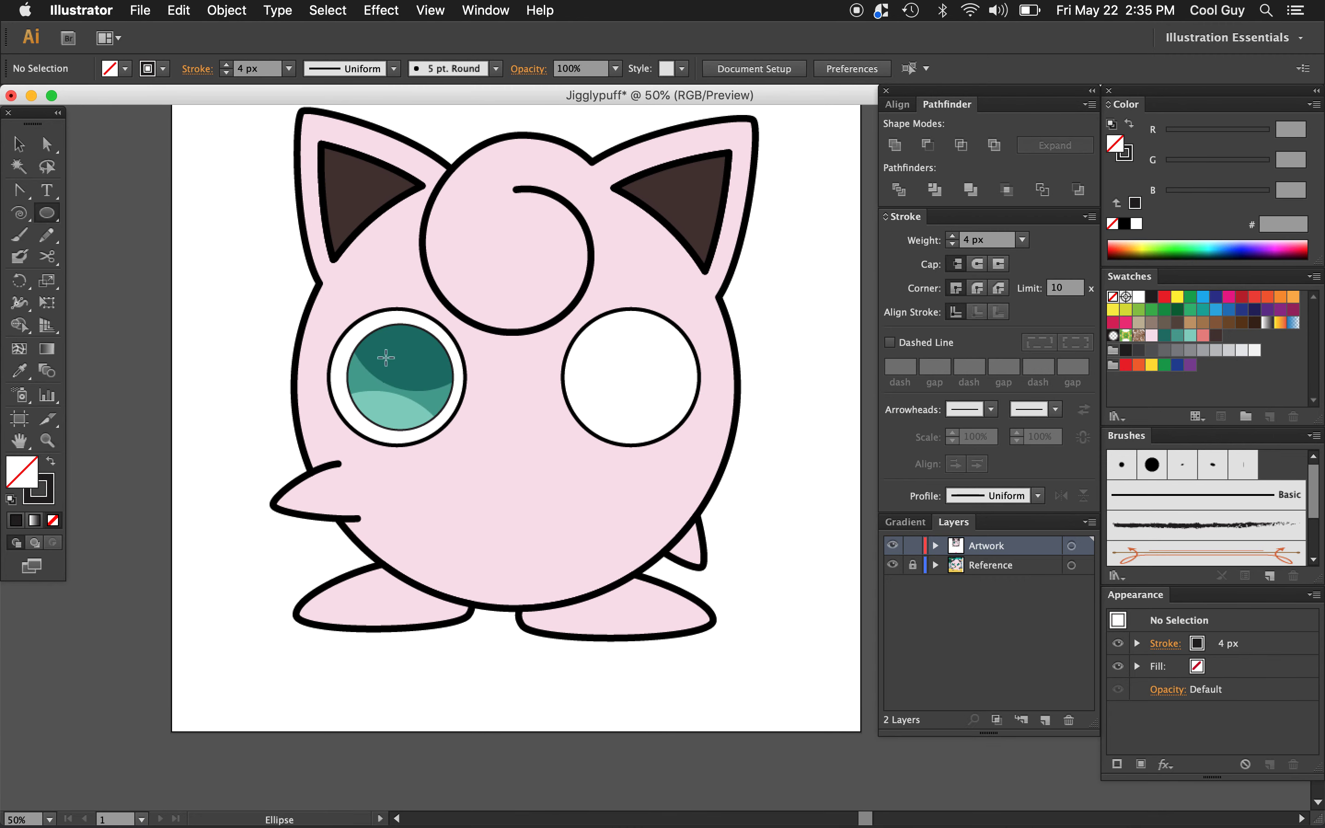
pyautogui.click(1137, 223)
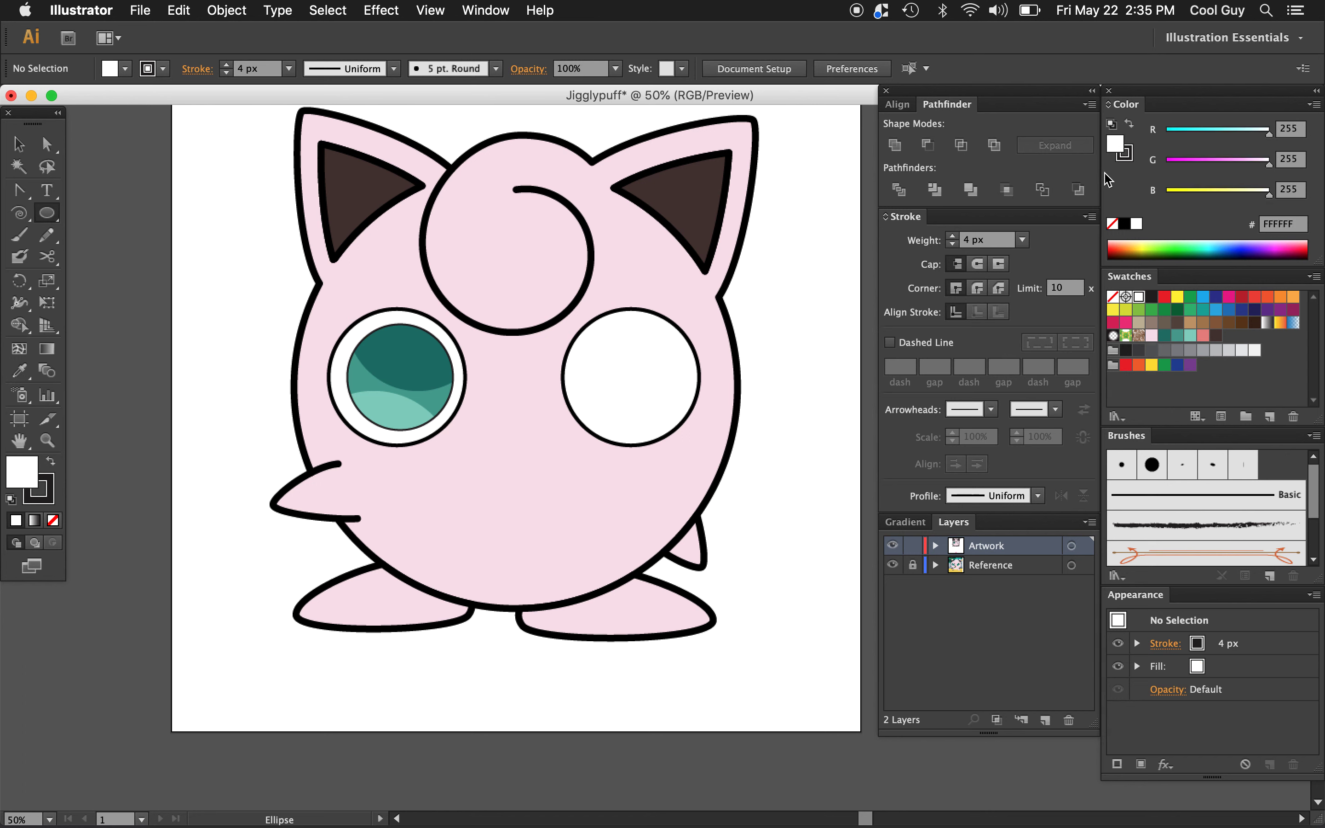
pyautogui.moveTo(407, 336); pyautogui.dragTo(435, 362)
pyautogui.press('v')
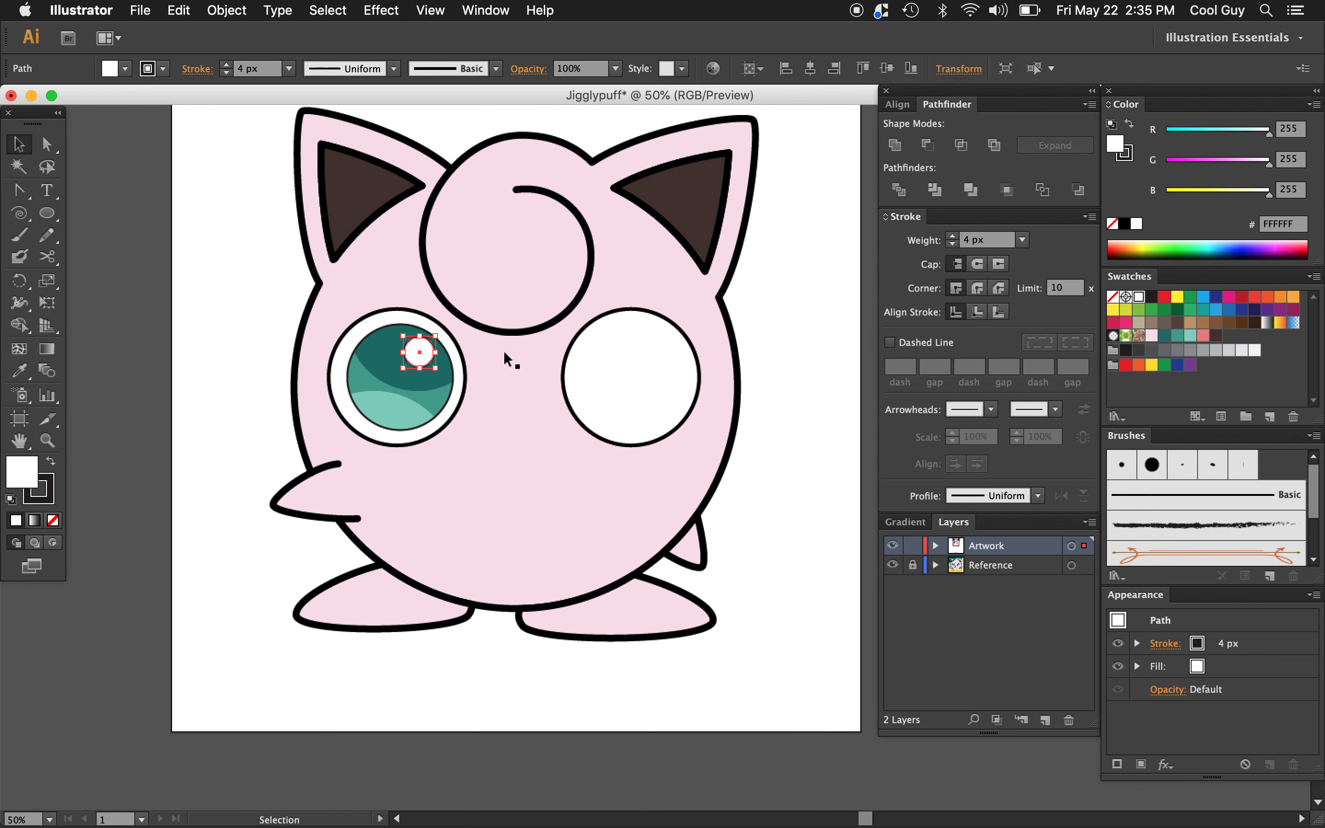
pyautogui.click(503, 351)
# Duplicate the white highlight circle straight down into the lower part of the left iris
pyautogui.click(421, 357)
pyautogui.moveTo(421, 357); pyautogui.dragTo(428, 390)
pyautogui.press('super+z')
pyautogui.moveTo(429, 357); pyautogui.dragTo(426, 404)
pyautogui.click(490, 395)
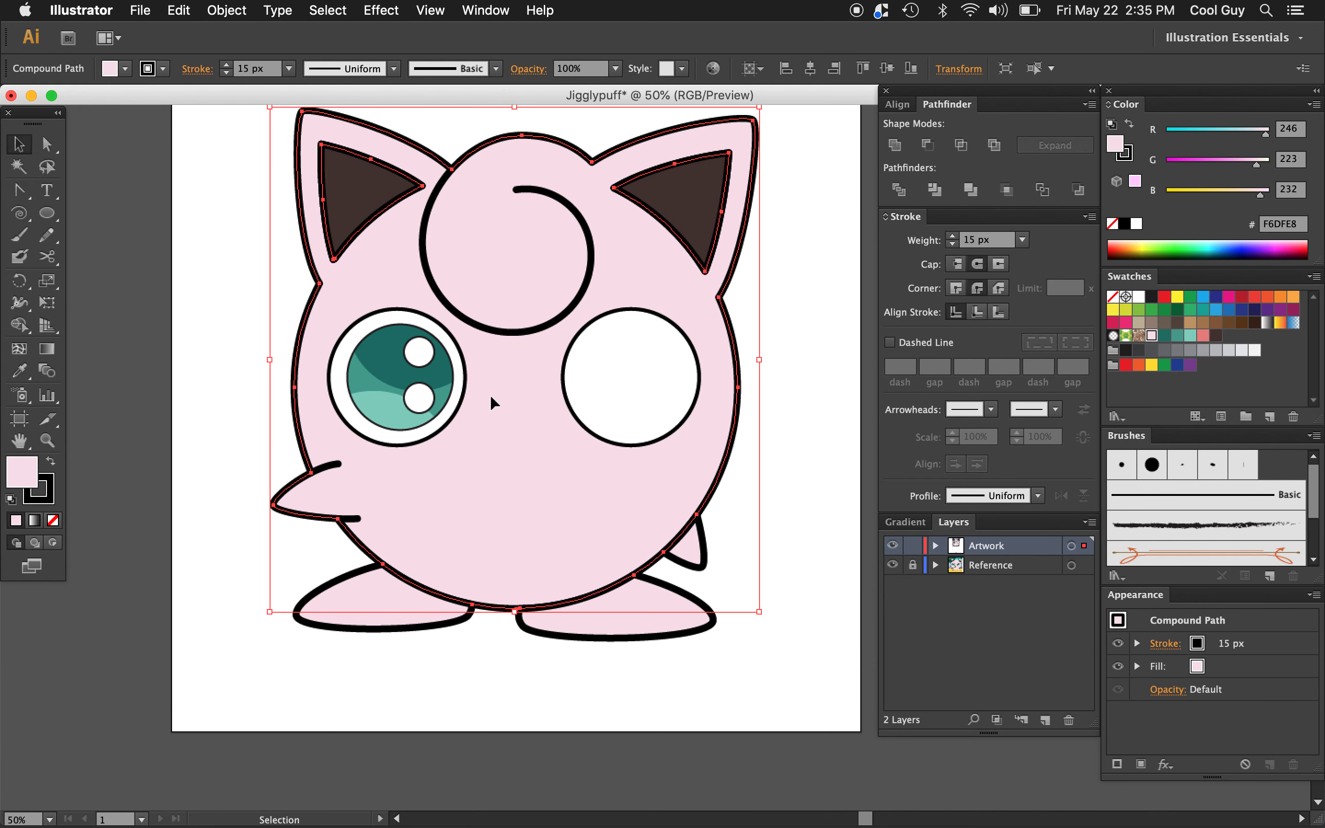
# Delete the blank right eye circle and create a vertical-axis reflected copy of the complete left eye
pyautogui.click(581, 396)
pyautogui.press('Delete')
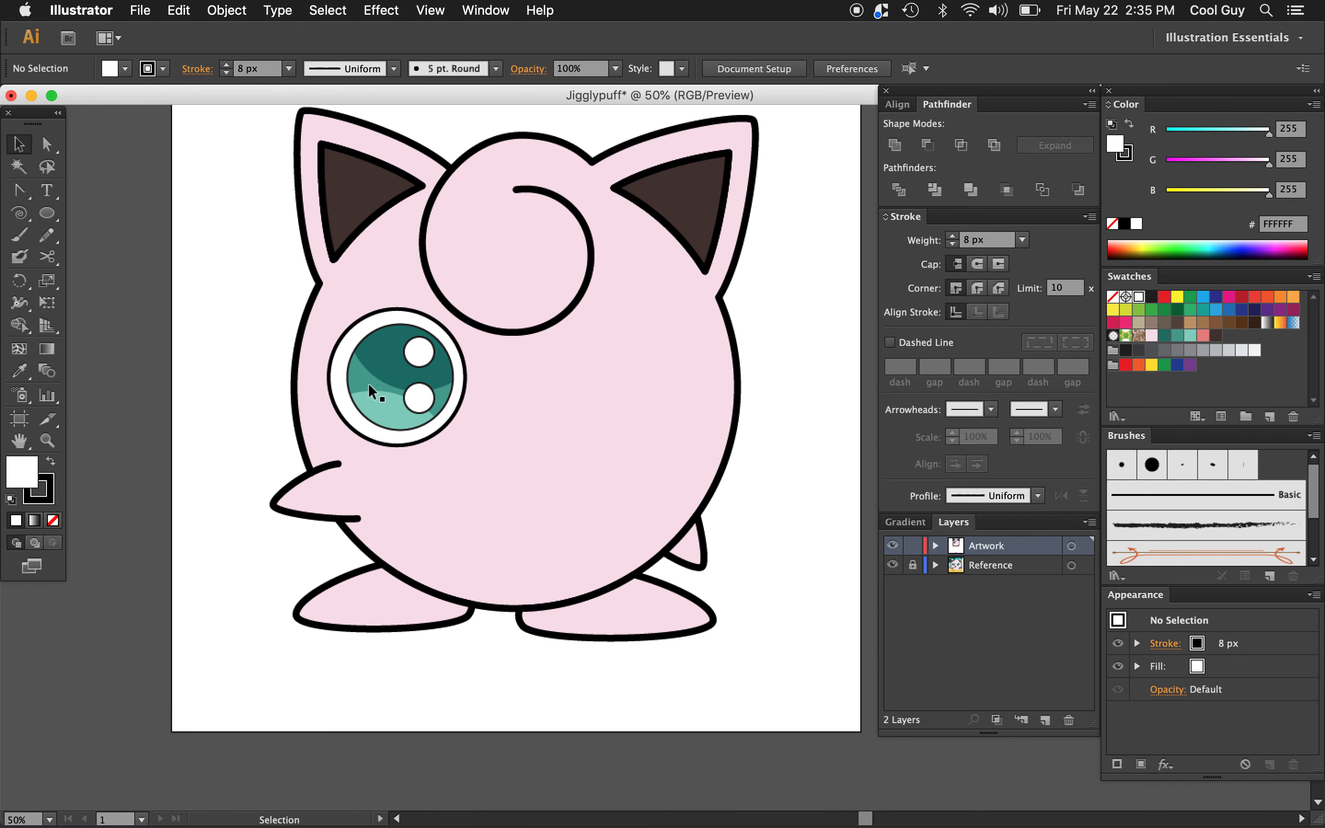
pyautogui.moveTo(254, 332); pyautogui.dragTo(448, 431)
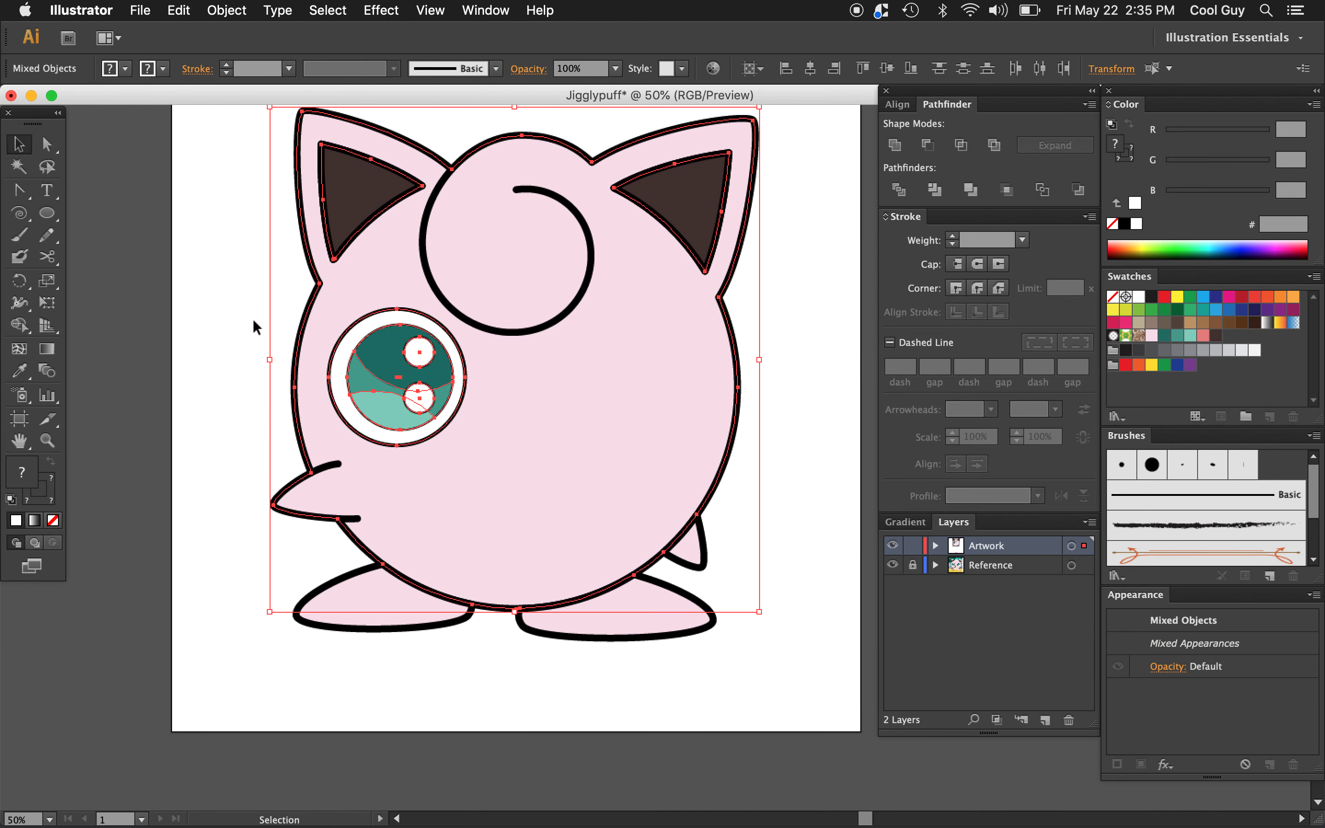
pyautogui.keyDown('shift'); pyautogui.click(308, 331); pyautogui.keyUp('shift')
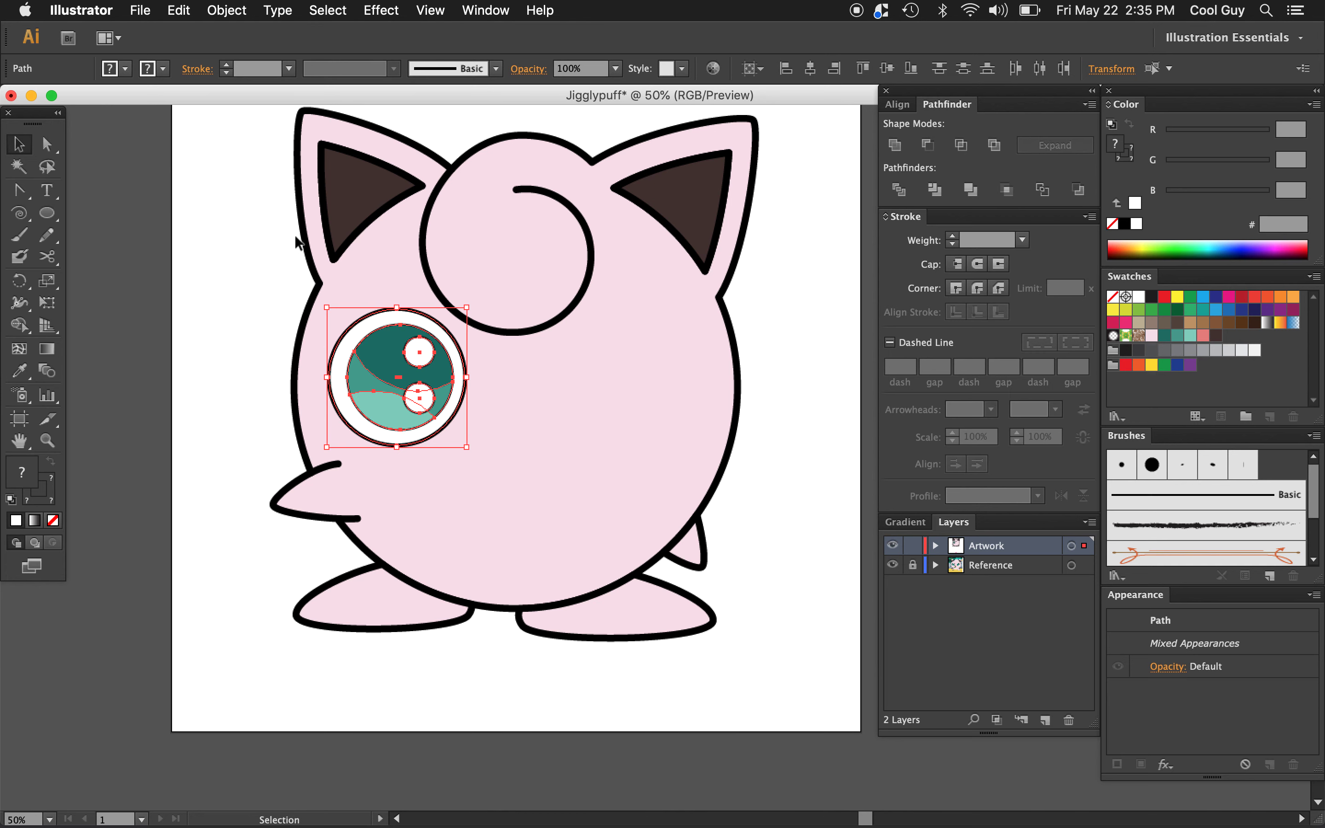
pyautogui.click(230, 15)
pyautogui.moveTo(234, 32)
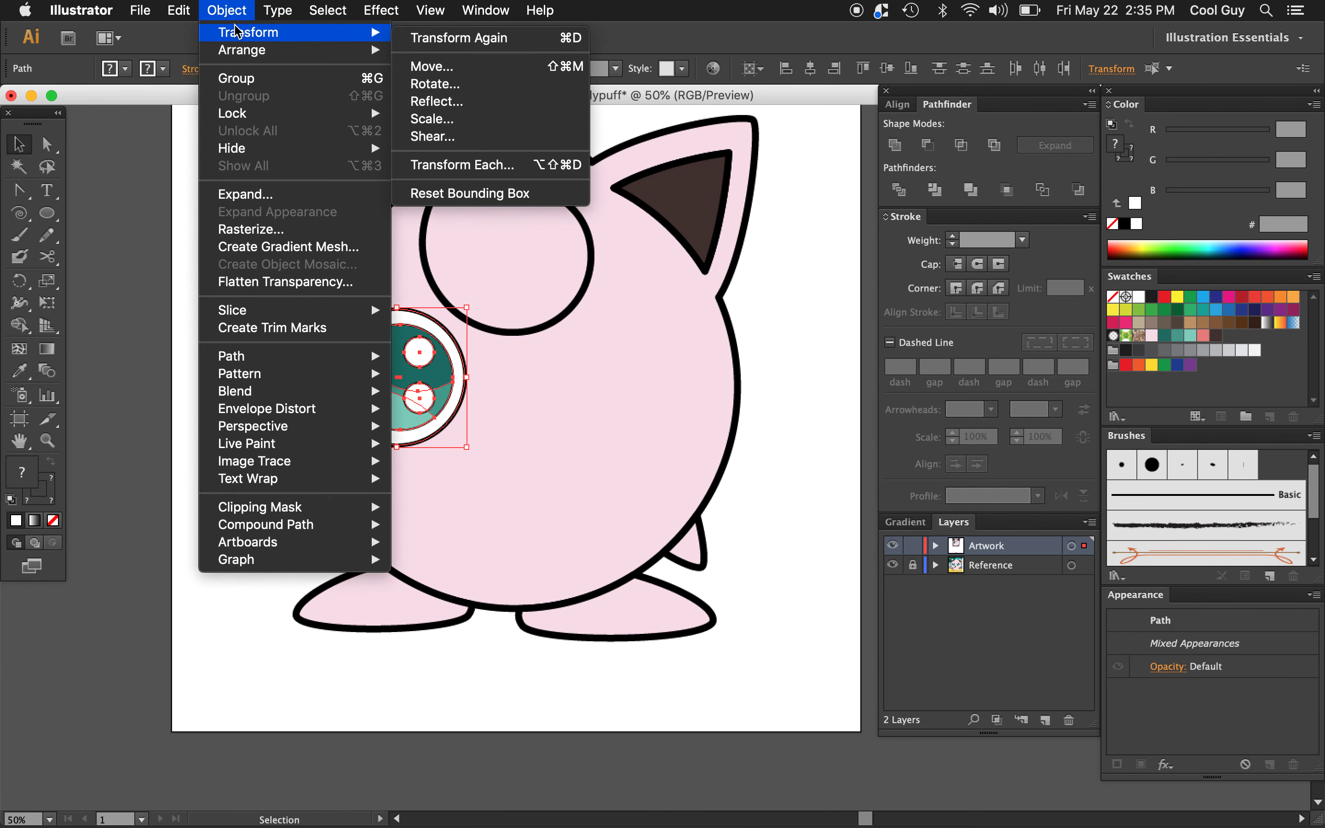
pyautogui.click(437, 101)
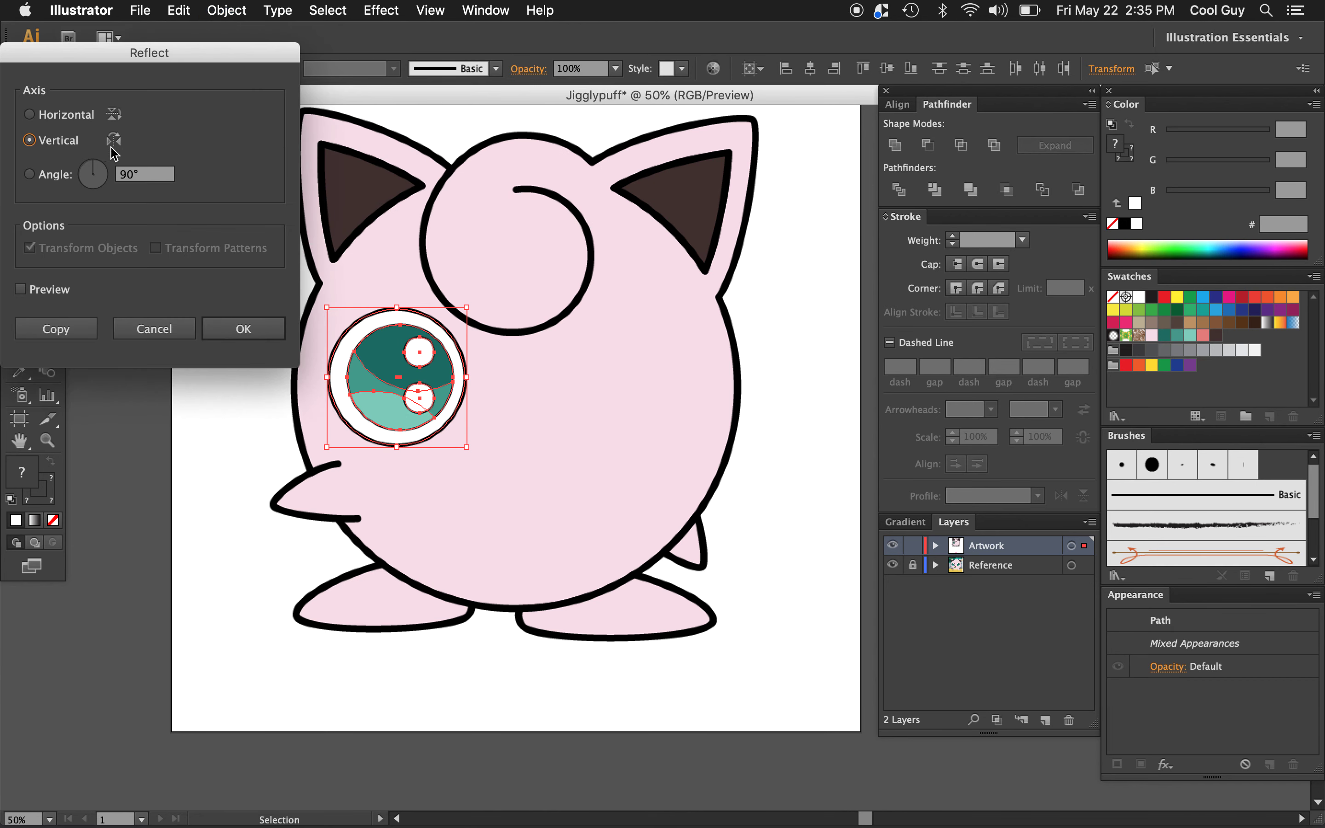
pyautogui.click(70, 330)
# Move the reflected eye horizontally across the face to form the right eye
pyautogui.hotkey('shift', 'Right')
pyautogui.hotkey('shift', 'Right')
pyautogui.hotkey('shift', 'Right')
pyautogui.hotkey('shift', 'Right')
pyautogui.hotkey('shift', 'Right')
pyautogui.hotkey('shift', 'Right')
pyautogui.hotkey('shift', 'Right')
pyautogui.hotkey('shift', 'Right')
pyautogui.hotkey('shift', 'Right')
pyautogui.hotkey('shift', 'Right')
pyautogui.hotkey('shift', 'Right')
pyautogui.hotkey('shift', 'Right')
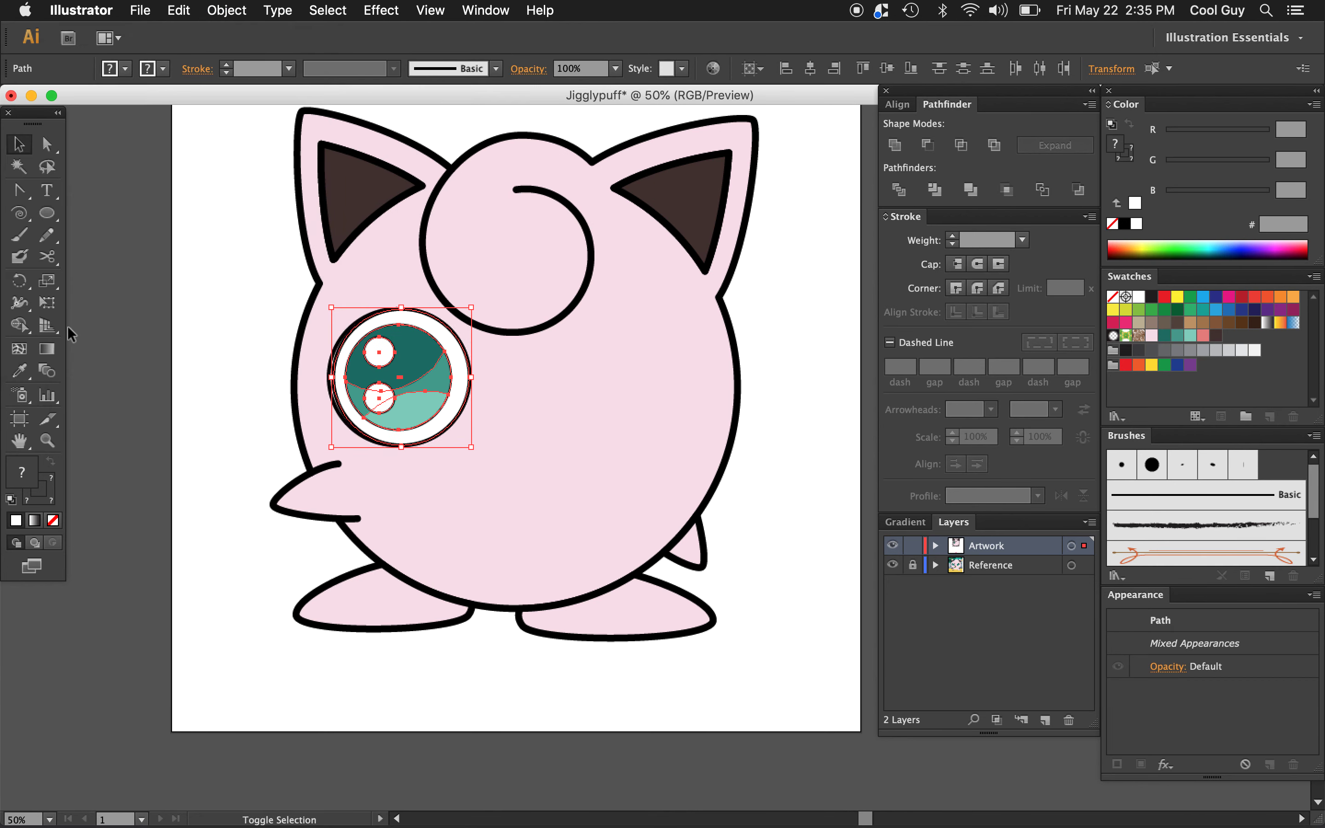
pyautogui.hotkey('shift', 'Right')
pyautogui.hotkey('shift', 'Right')
pyautogui.hotkey('shift', 'Right')
pyautogui.hotkey('shift', 'Right')
pyautogui.hotkey('shift', 'Right')
pyautogui.hotkey('shift', 'Right')
pyautogui.hotkey('shift', 'Right')
pyautogui.hotkey('shift', 'Right')
pyautogui.hotkey('shift', 'Right')
pyautogui.hotkey('shift', 'Right')
pyautogui.hotkey('shift', 'Right')
pyautogui.hotkey('shift', 'Right')
pyautogui.hotkey('shift', 'Right')
pyautogui.hotkey('shift', 'Right')
pyautogui.hotkey('shift', 'Right')
pyautogui.hotkey('shift', 'Right')
pyautogui.hotkey('shift', 'Right')
pyautogui.hotkey('shift', 'Right')
pyautogui.hotkey('shift', 'Right')
pyautogui.hotkey('shift', 'Right')
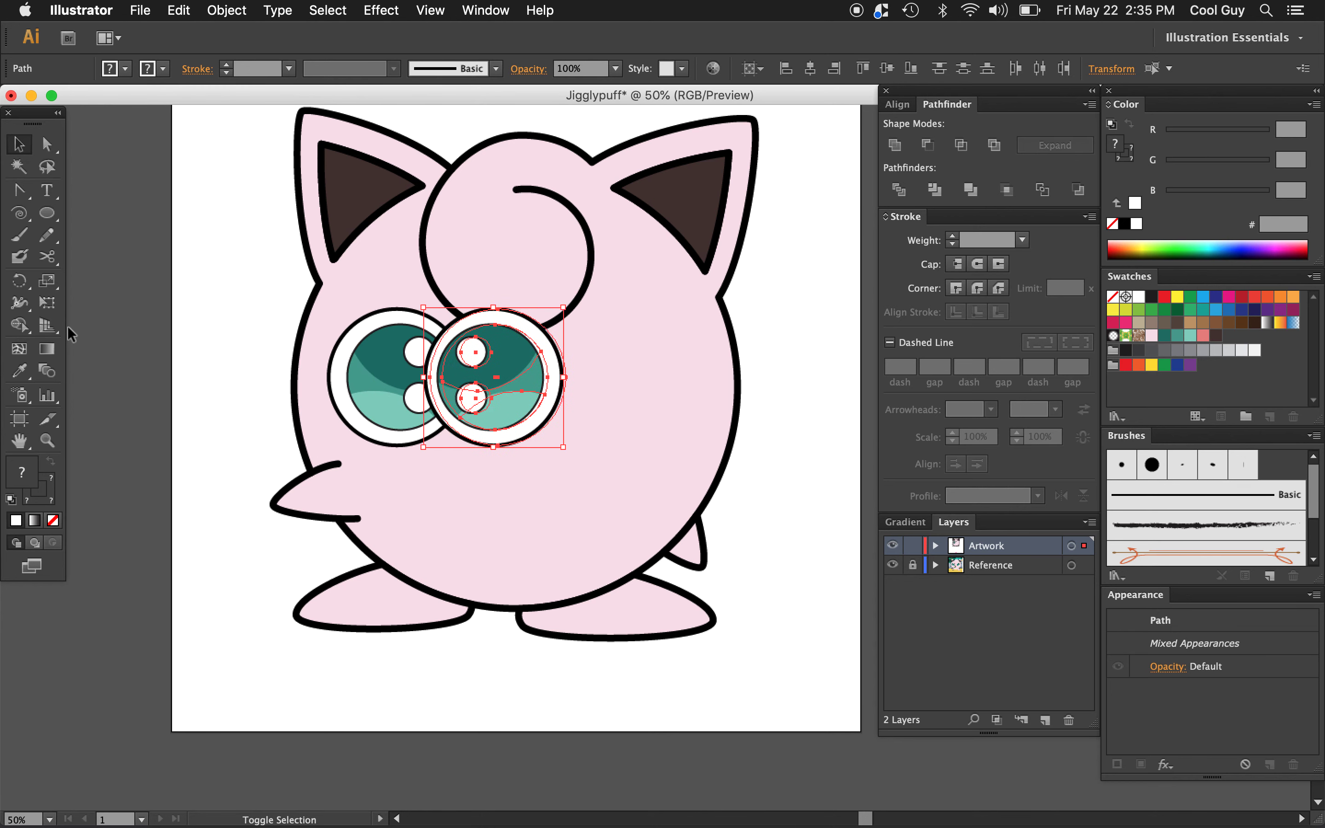
pyautogui.hotkey('shift', 'Right')
pyautogui.hotkey('shift', 'Right')
pyautogui.hotkey('shift', 'Right')
pyautogui.hotkey('shift', 'Right')
pyautogui.hotkey('shift', 'Right')
pyautogui.hotkey('shift', 'Right')
pyautogui.hotkey('shift', 'Right')
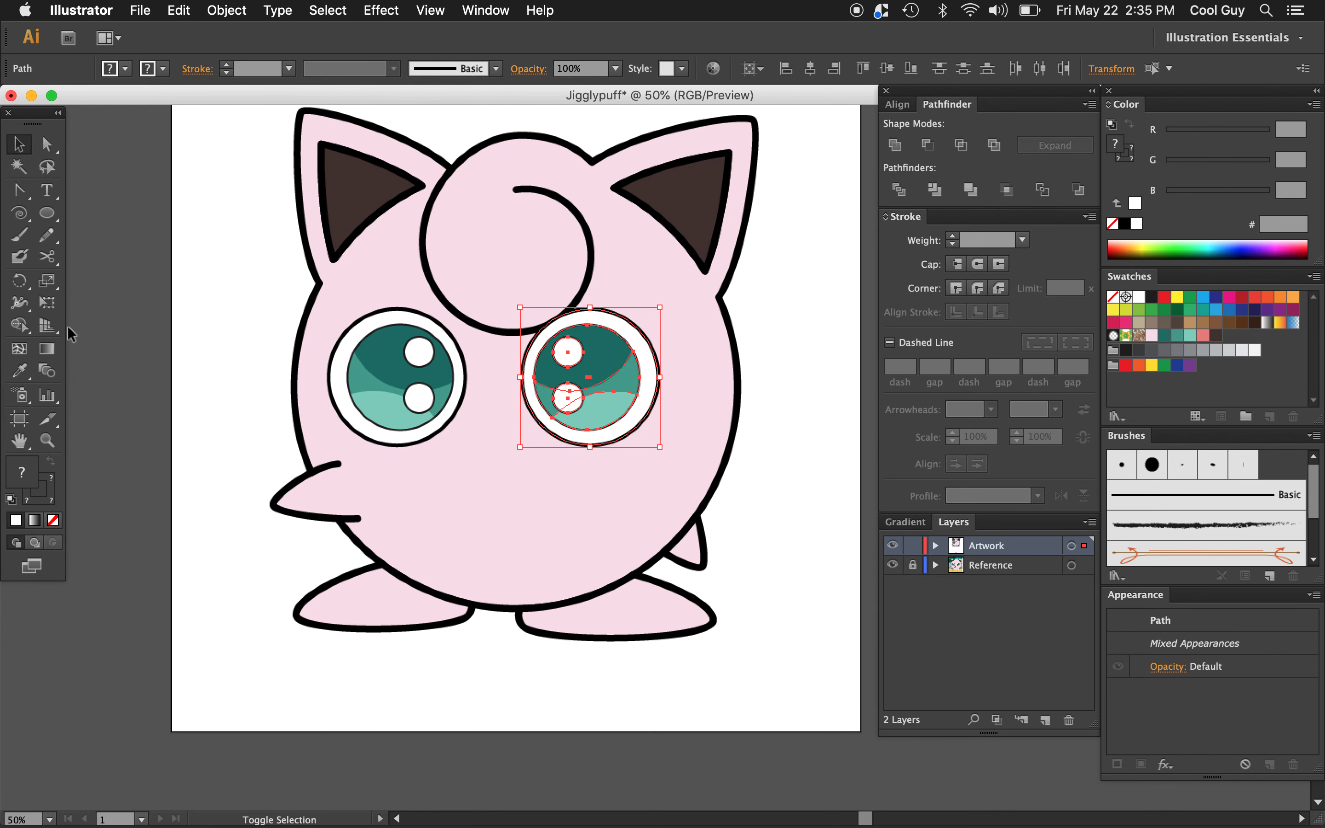
pyautogui.hotkey('shift', 'Left')
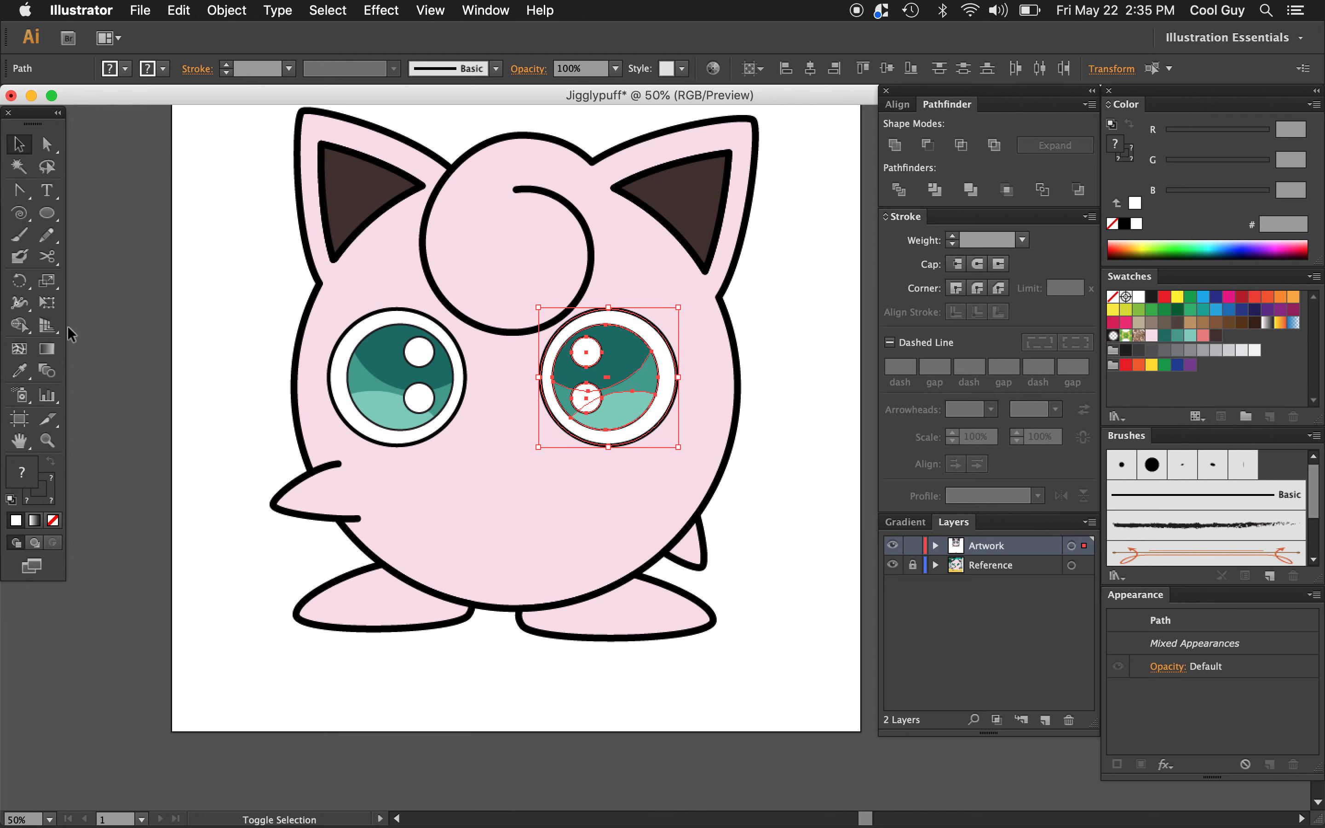
pyautogui.press('Right')
pyautogui.press('Right')
pyautogui.press('Right')
pyautogui.press('Right')
pyautogui.press('Right')
pyautogui.click(201, 303)
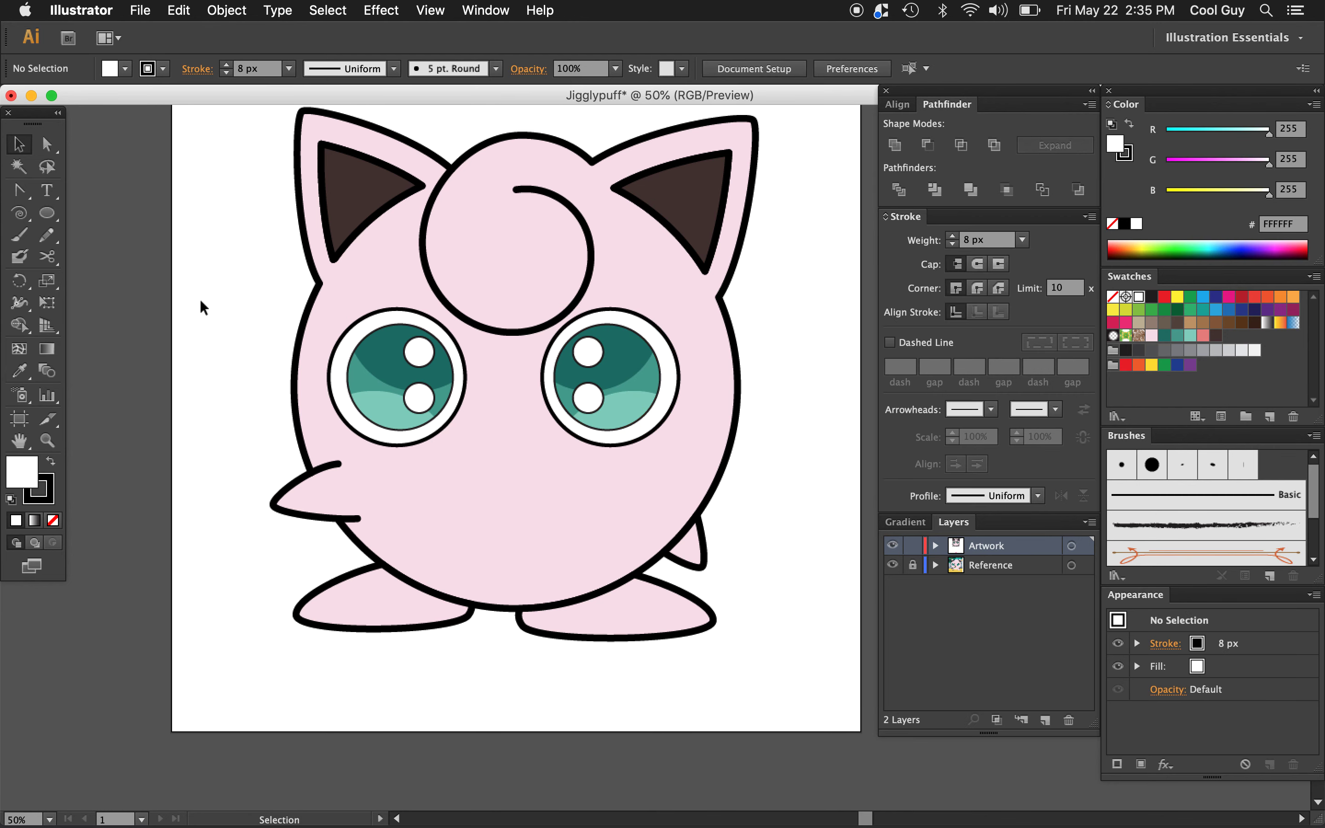
# Move the magenta-outlined mouth shape from below the artboard onto the face, centred just below the eyes
pyautogui.press('z')
pyautogui.keyDown('alt'); pyautogui.click(512, 486); pyautogui.keyUp('alt')
pyautogui.hscroll(10, 513, 487)
pyautogui.scroll(-2, 512, 487)
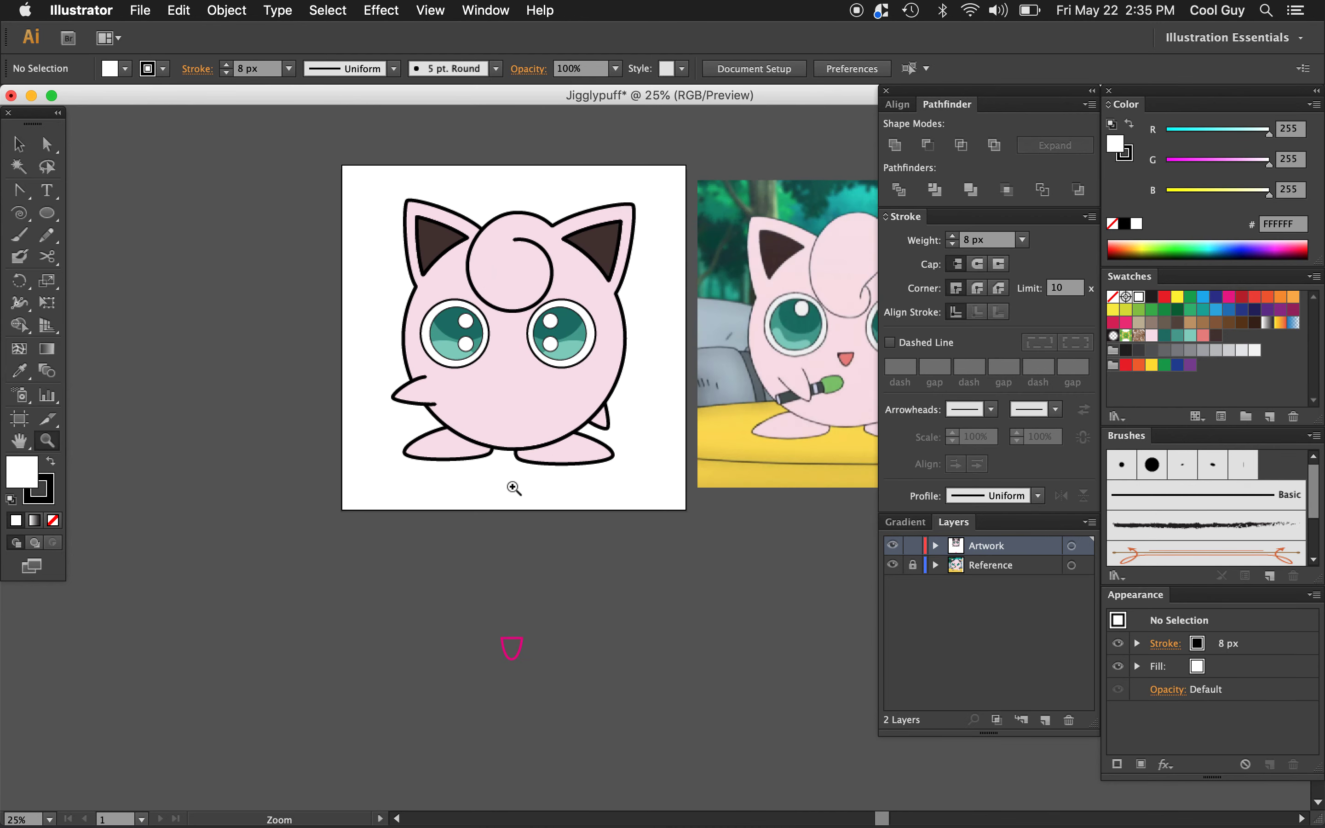
pyautogui.press('v')
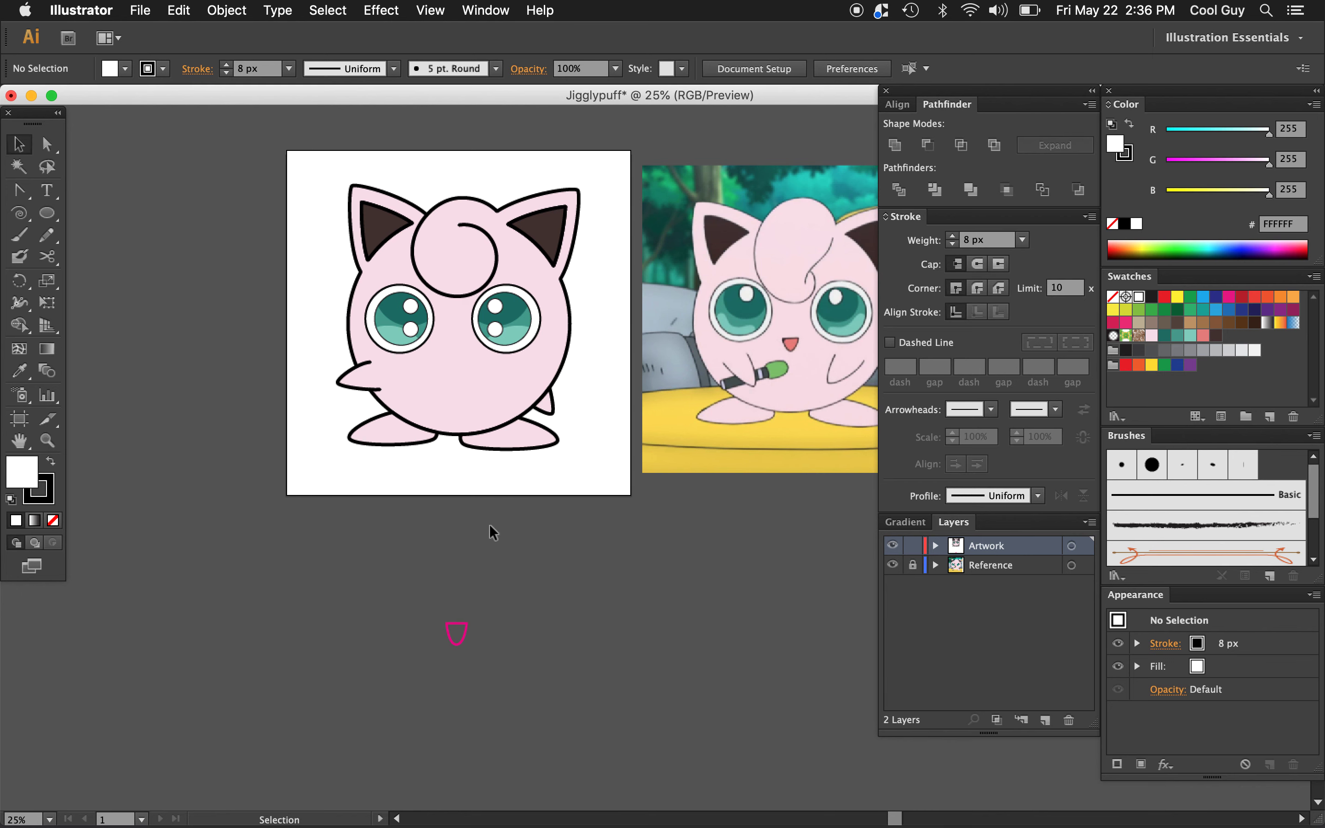
pyautogui.moveTo(482, 615); pyautogui.dragTo(461, 371)
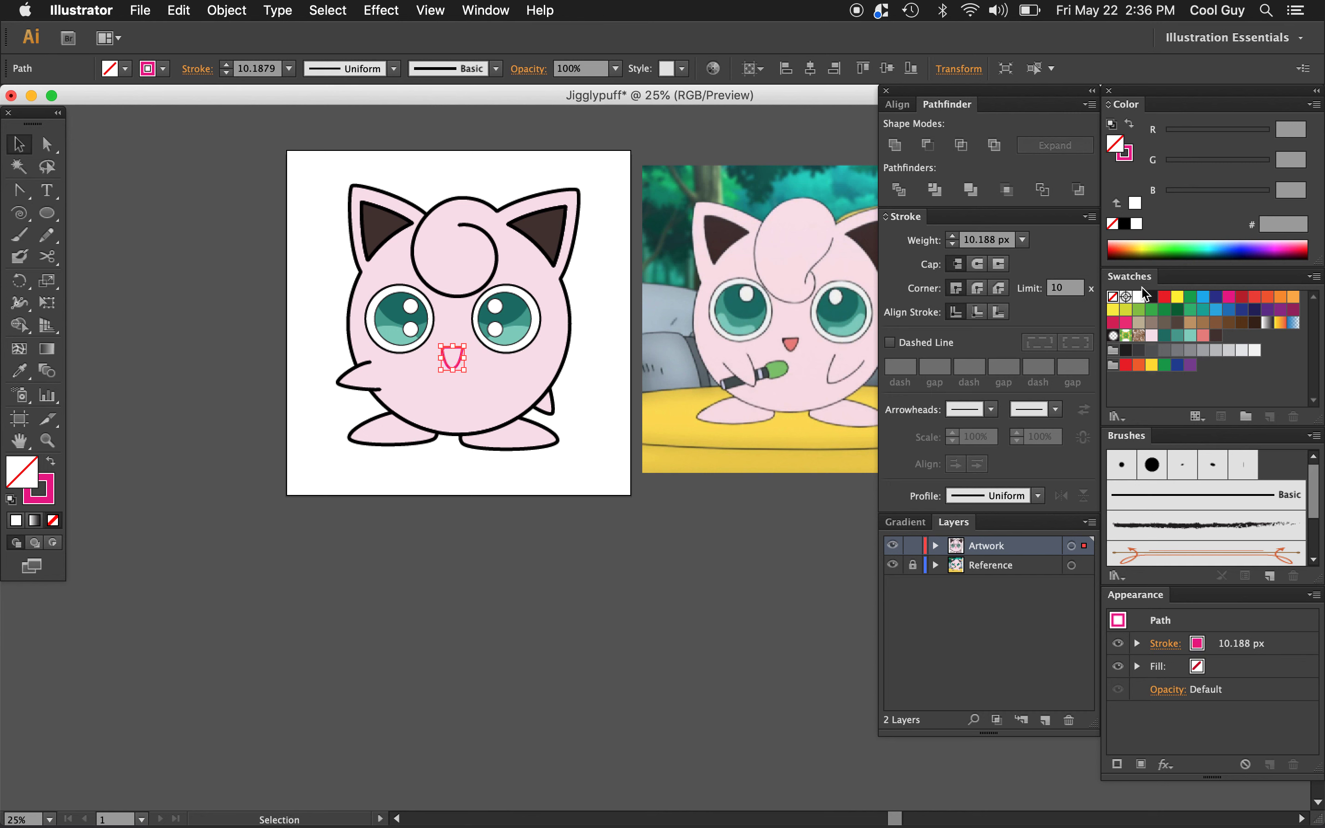
# Fill the mouth shape with black and remove its stroke
pyautogui.click(1152, 296)
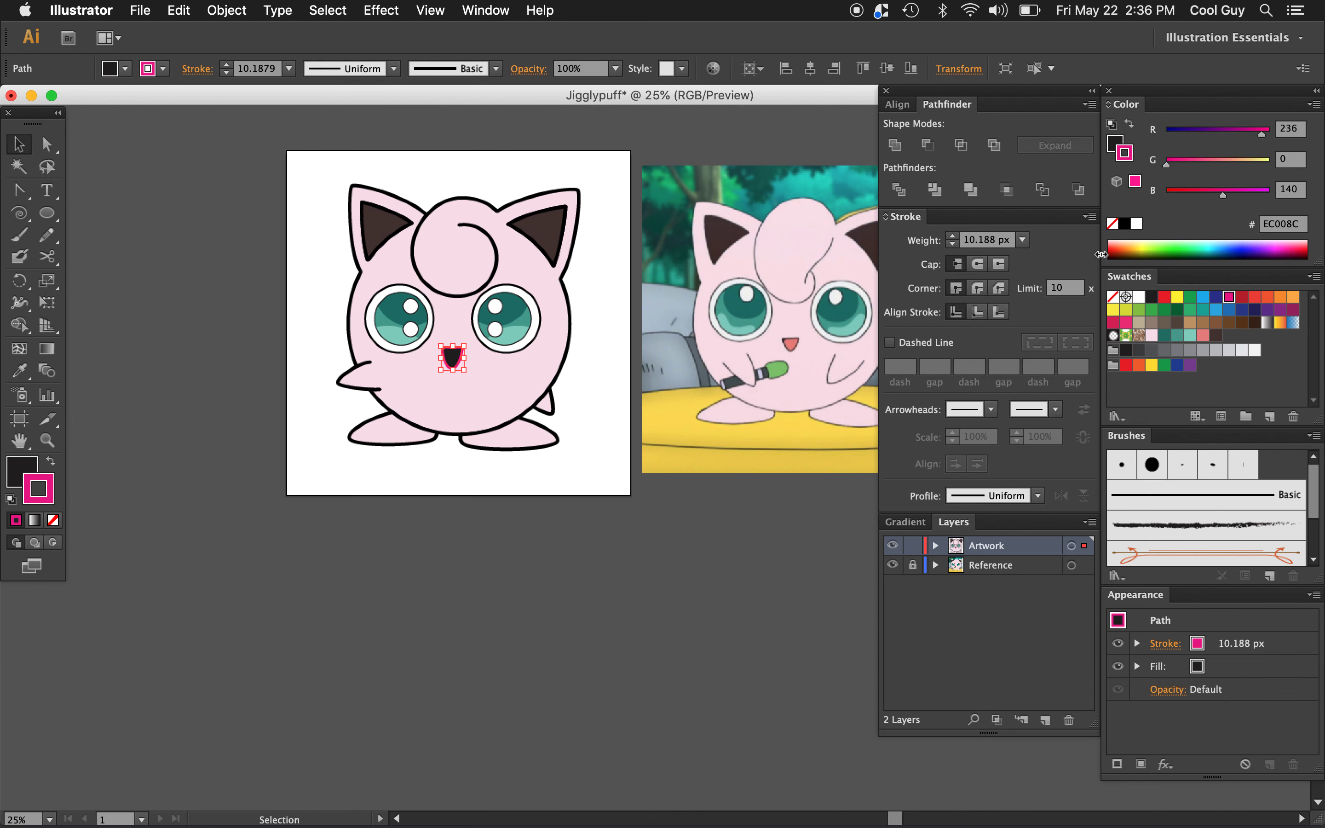
pyautogui.click(1112, 224)
pyautogui.click(648, 547)
# Draw a circle about twice the mouth's width over the lower part of the black mouth
pyautogui.press('z')
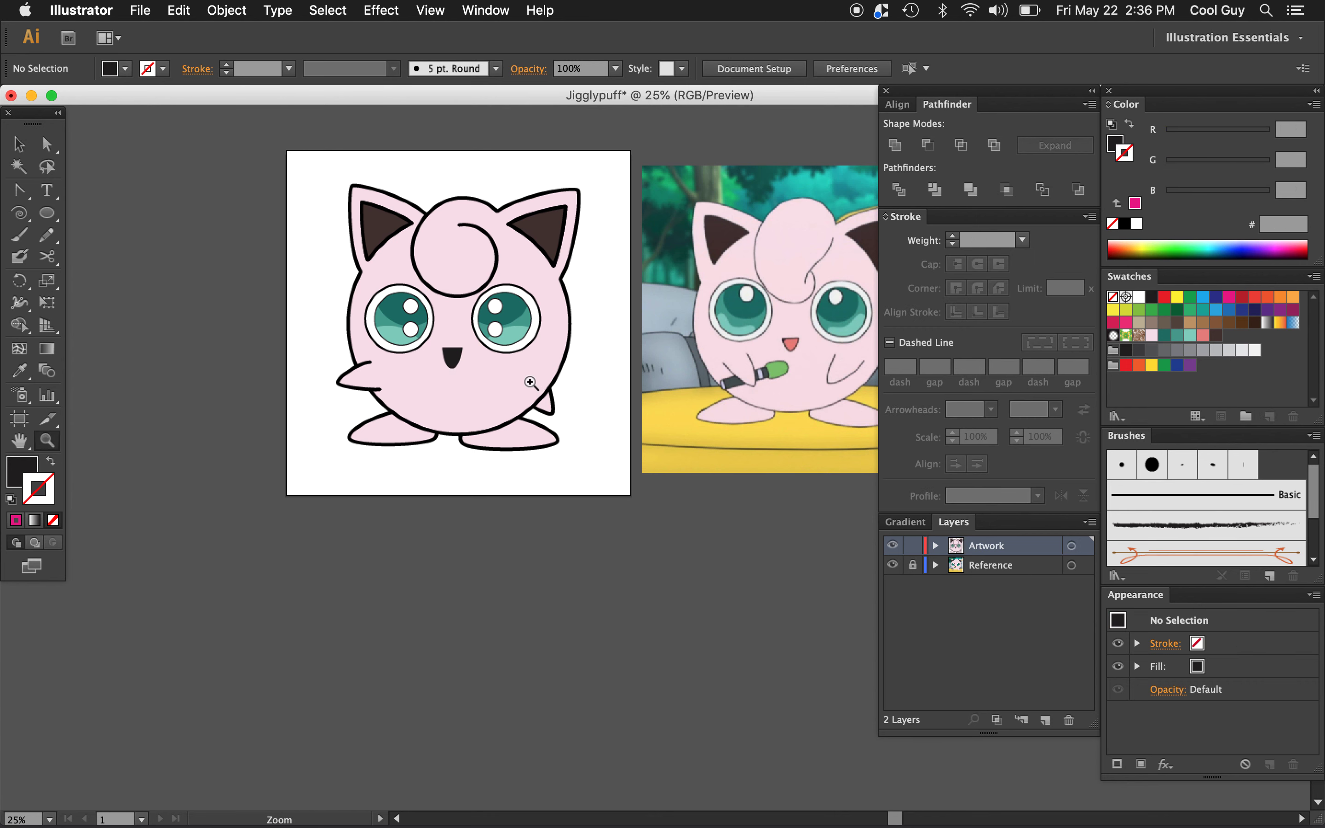
pyautogui.click(499, 381)
pyautogui.click(657, 464)
pyautogui.click(656, 465)
pyautogui.press('a')
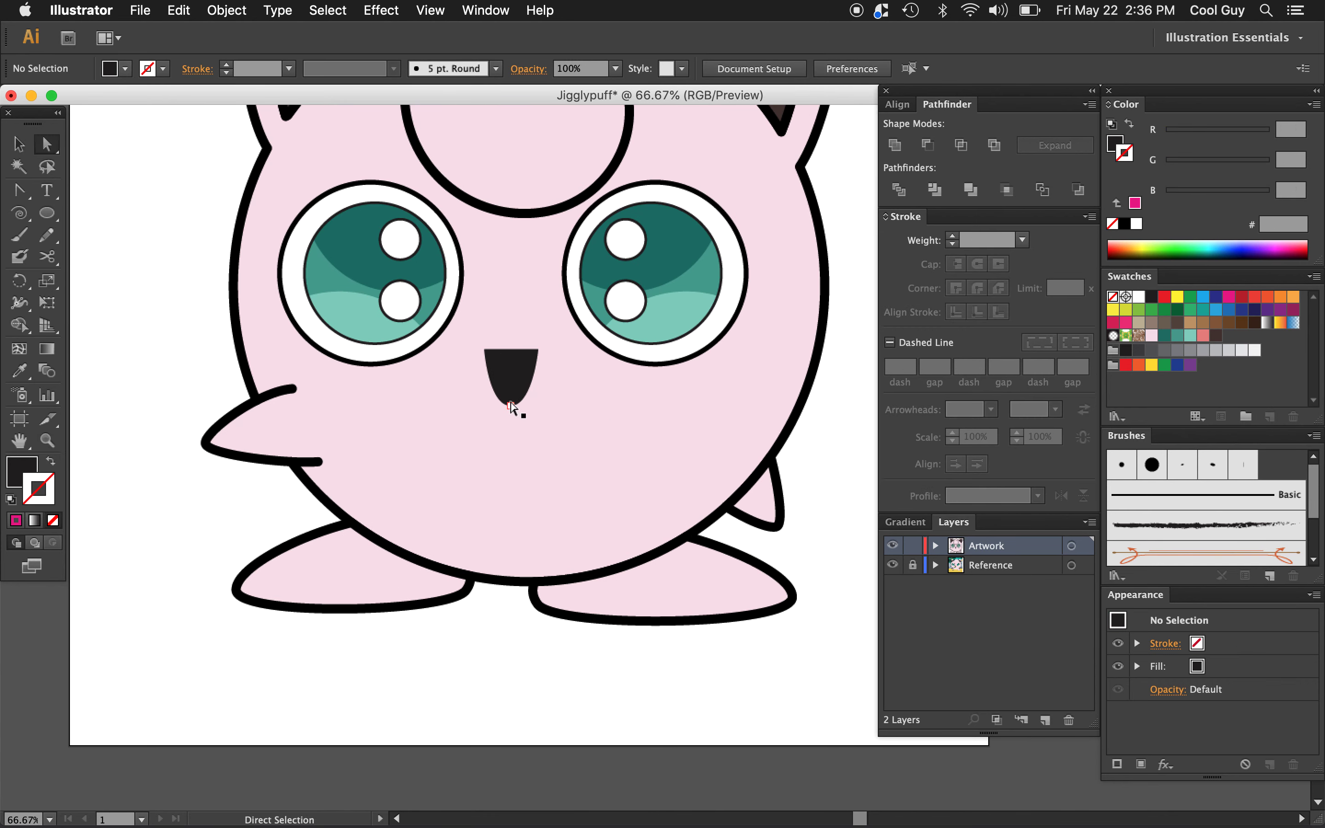
pyautogui.press('v')
pyautogui.hscroll(3, 519, 375)
pyautogui.hscroll(20, 519, 376)
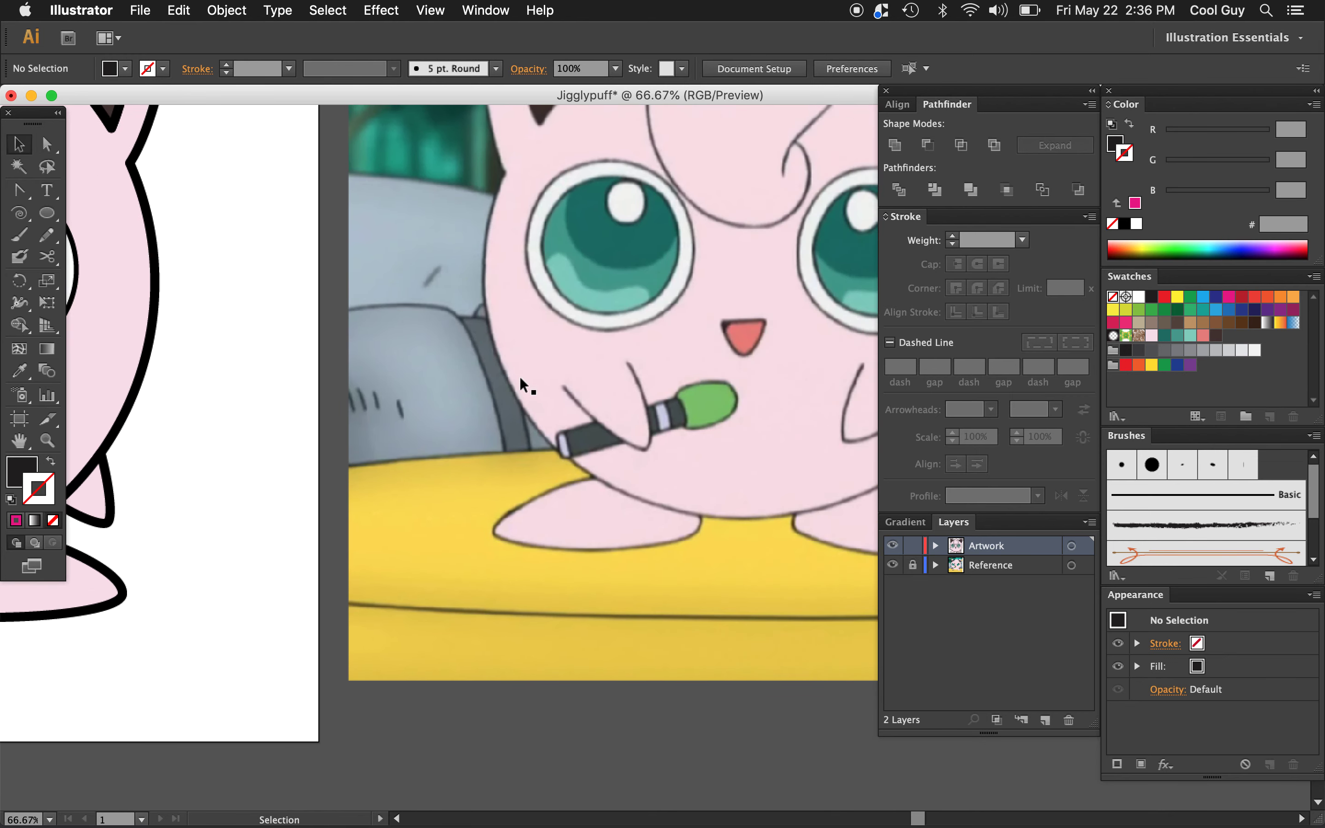
pyautogui.hscroll(-15, 714, 328)
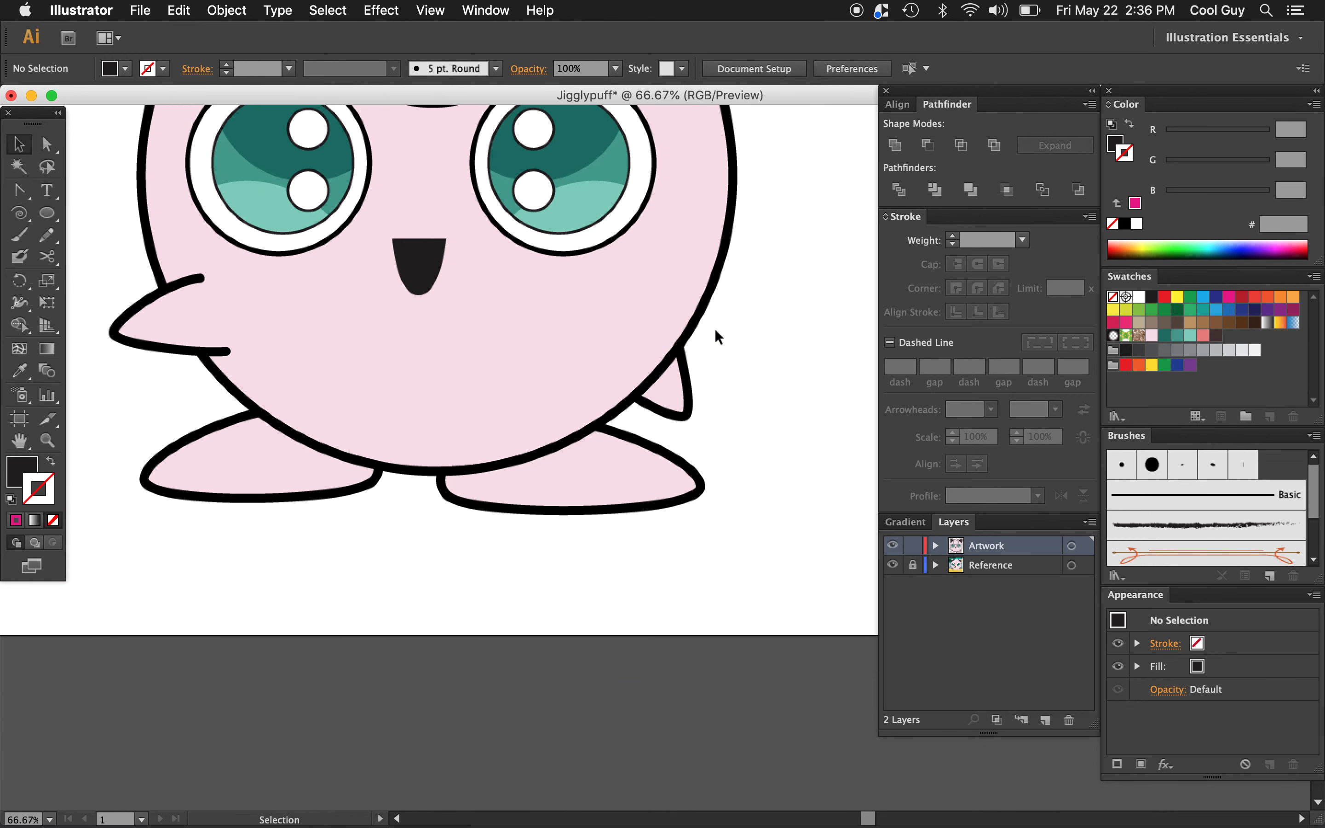
pyautogui.scroll(3, 715, 328)
pyautogui.press('l')
pyautogui.moveTo(418, 336); pyautogui.dragTo(509, 423)
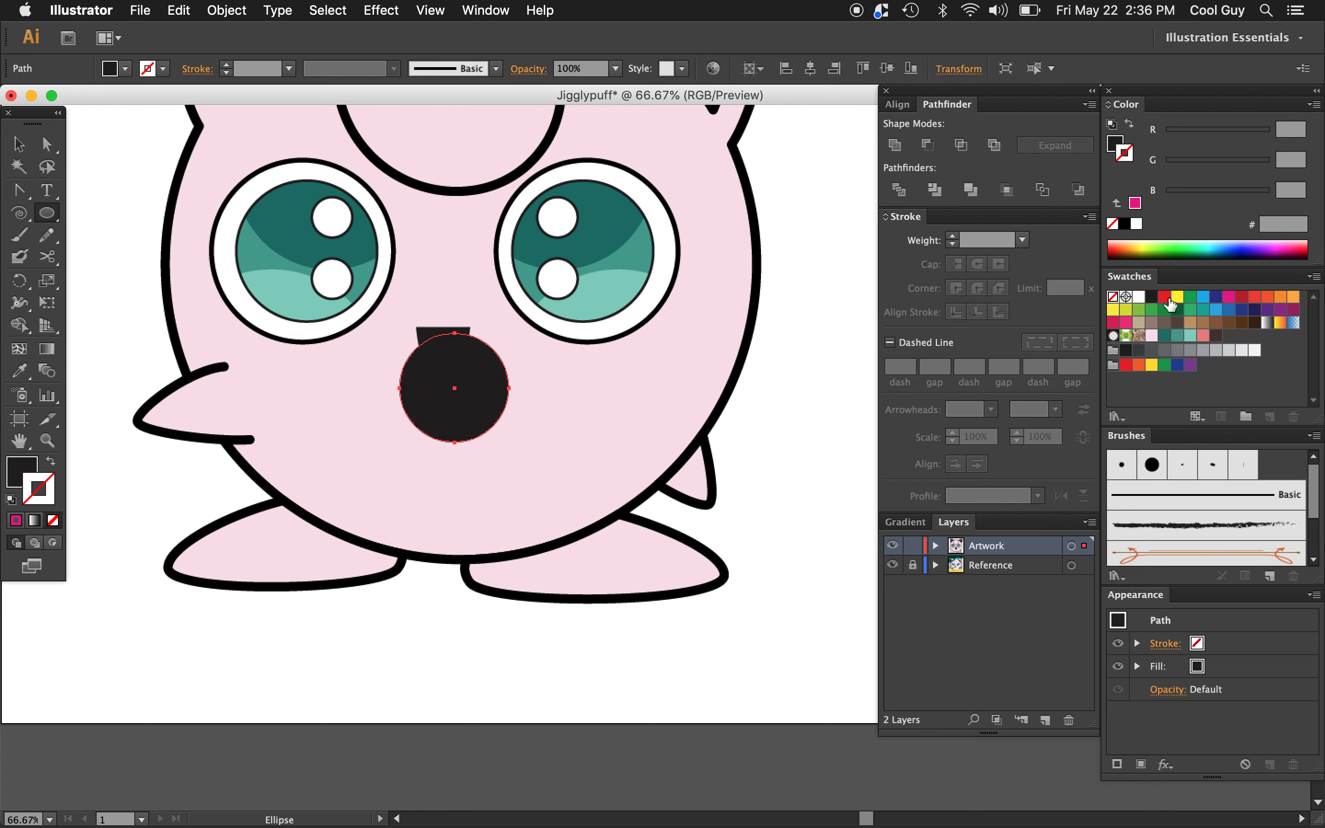
# Fill the circle over the mouth with the salmon swatch E98481 and leave it without a stroke
pyautogui.click(1203, 336)
pyautogui.press('/')
pyautogui.click(1114, 144)
pyautogui.click(1203, 336)
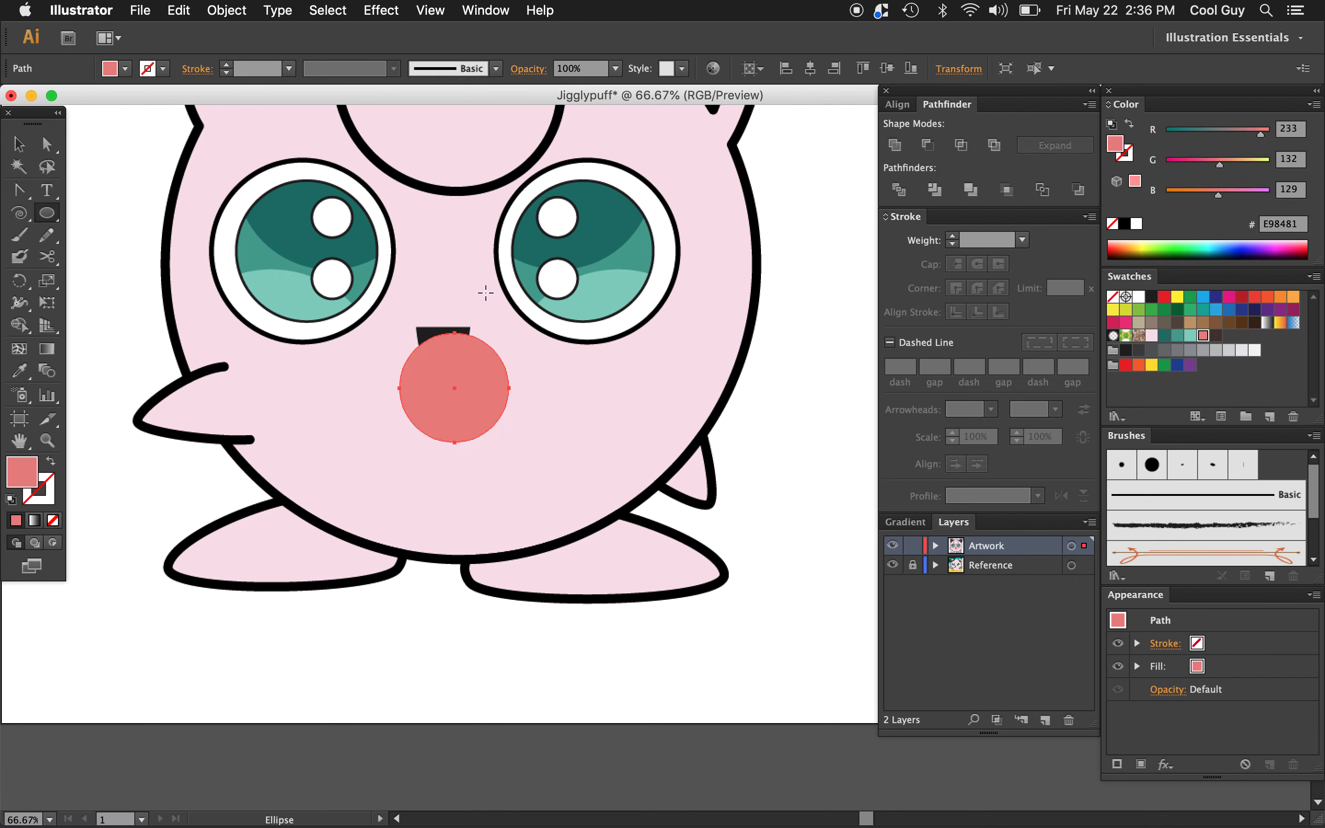
# Duplicate the black mouth shape in place and bring the copy to the front, above the salmon circle
pyautogui.press('v')
pyautogui.click(435, 332)
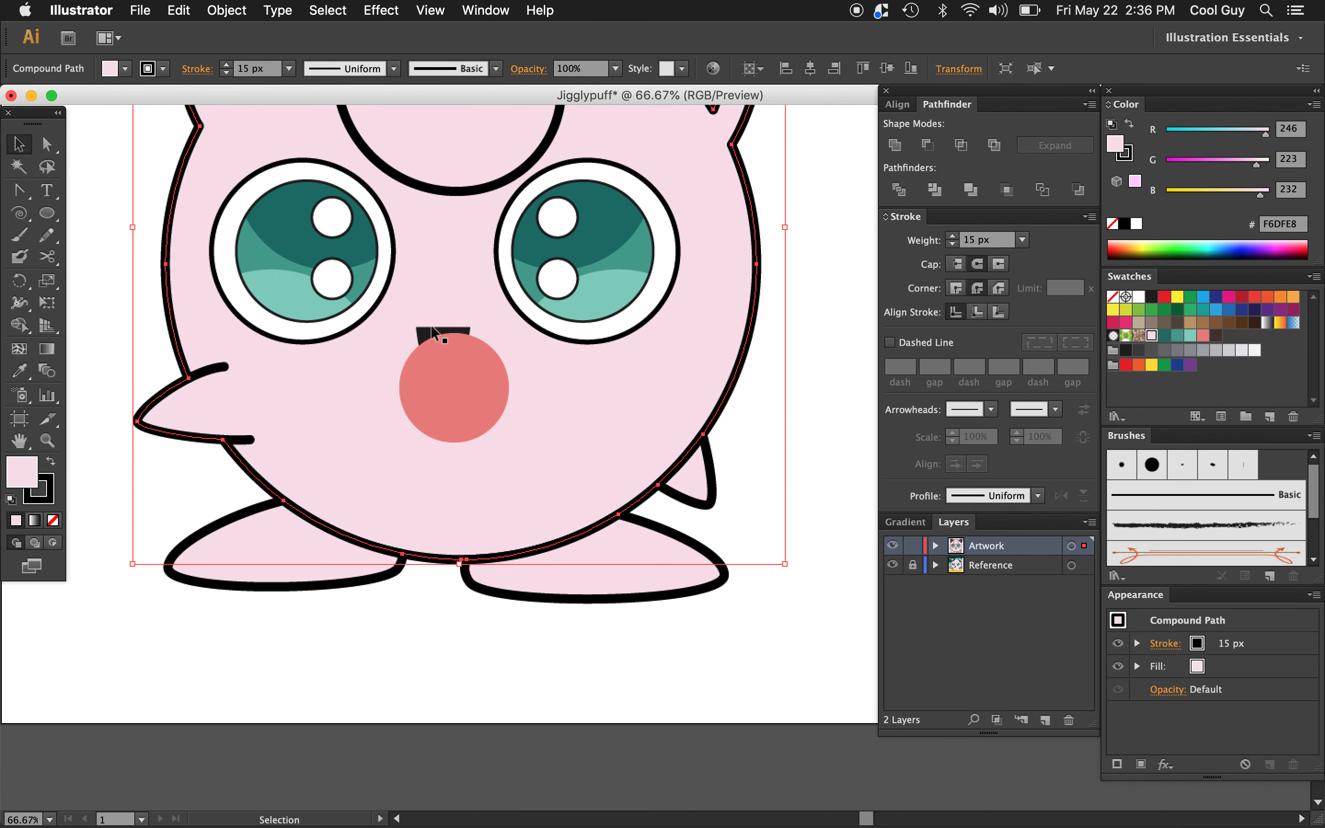
pyautogui.click(427, 335)
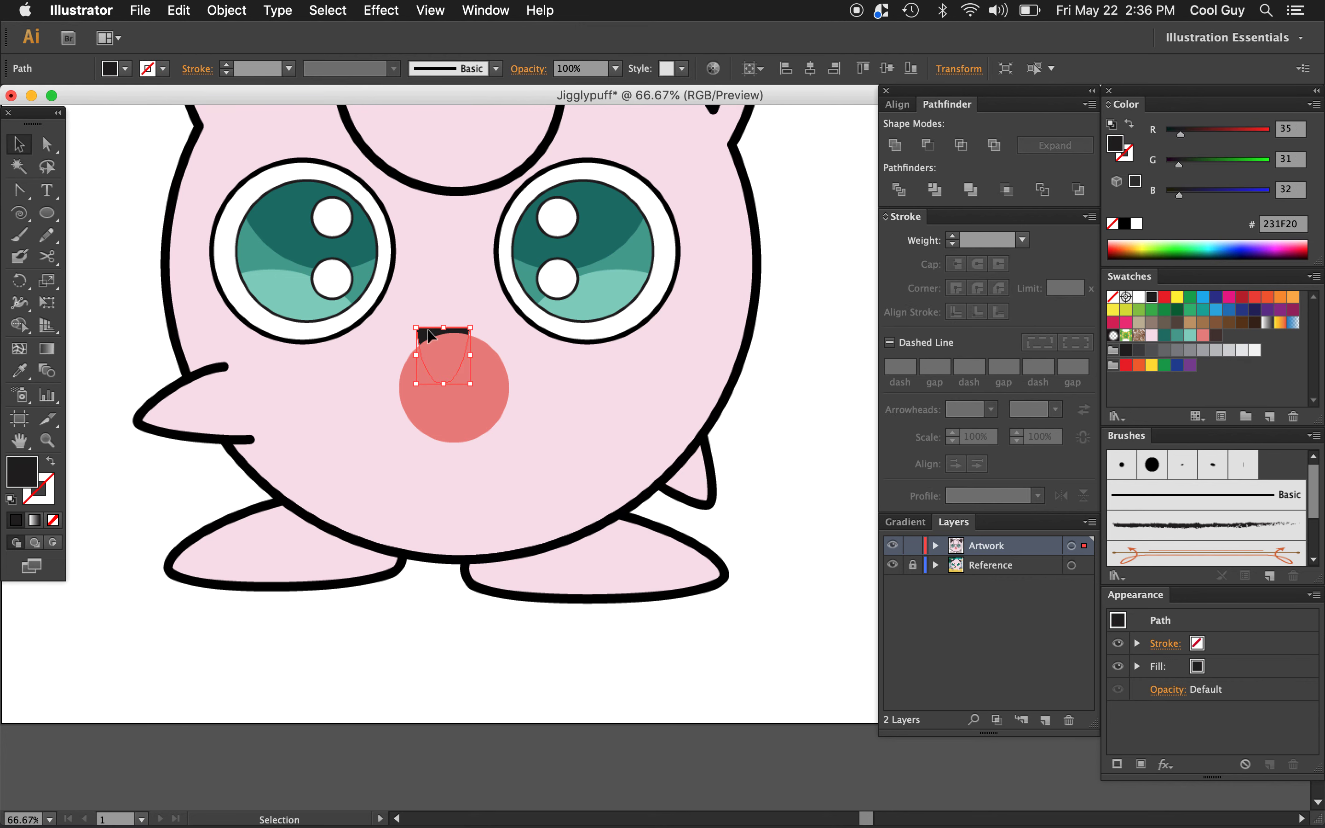
pyautogui.press('a')
pyautogui.press('v')
pyautogui.press('super+shift+bracketright')
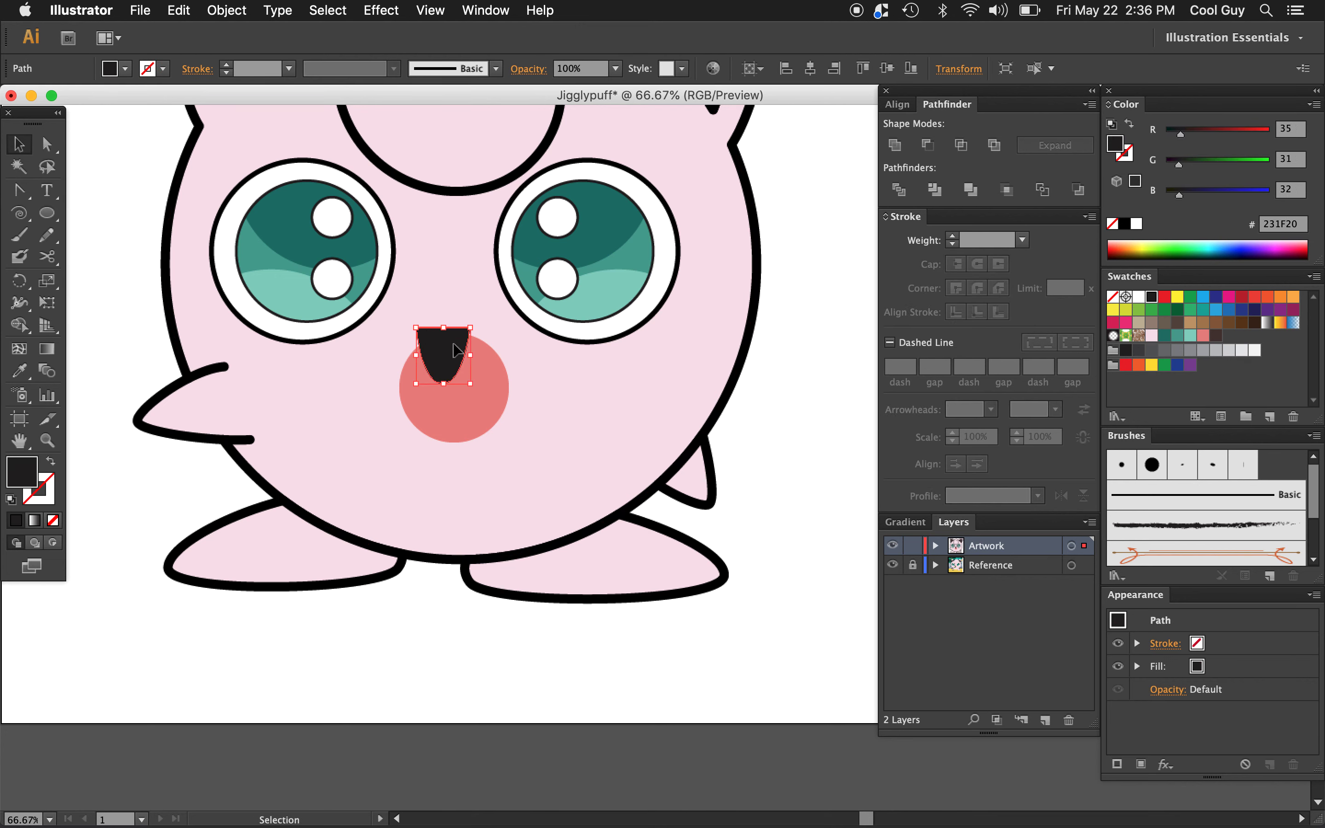
# Intersect the front mouth copy with the salmon circle and fill the resulting tongue with salmon E98481
pyautogui.keyDown('shift'); pyautogui.click(490, 414); pyautogui.keyUp('shift')
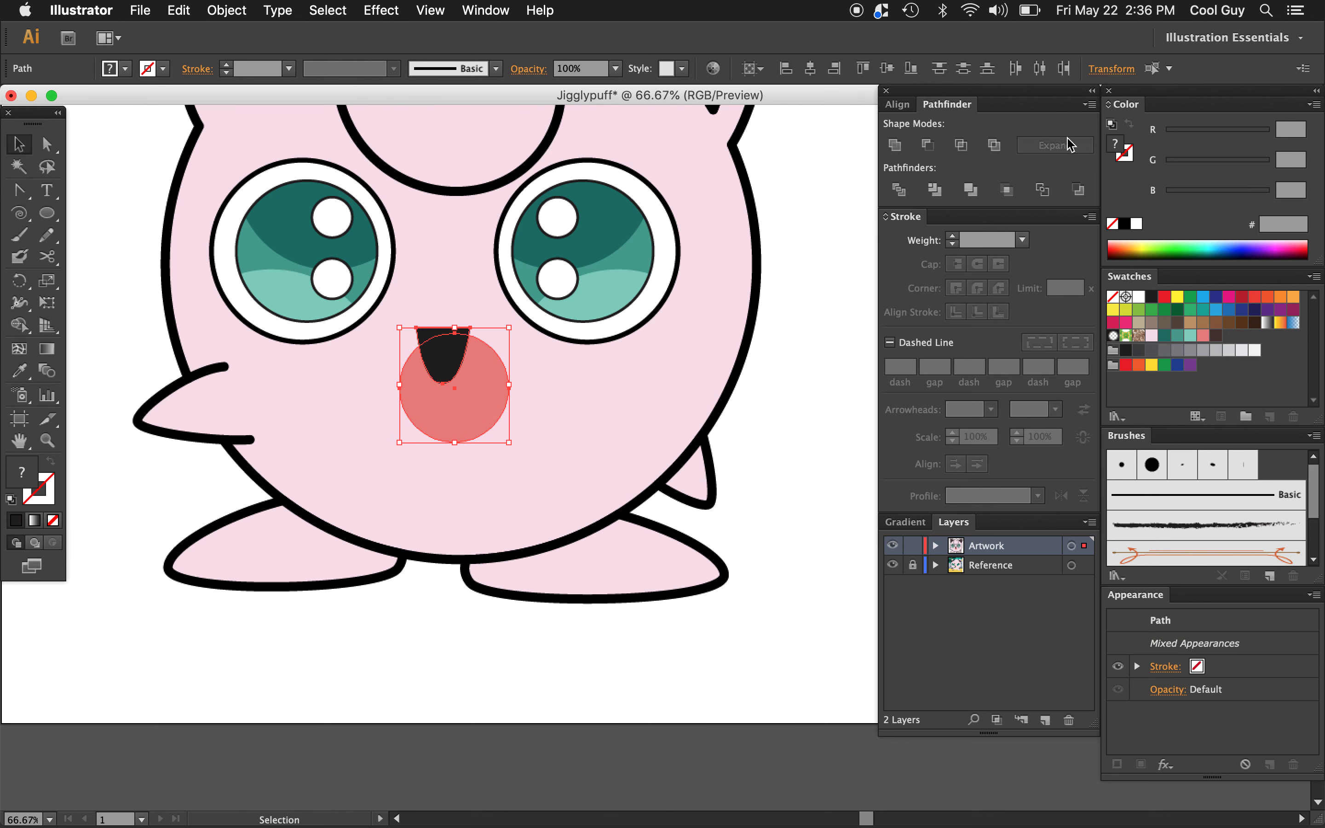
pyautogui.click(962, 146)
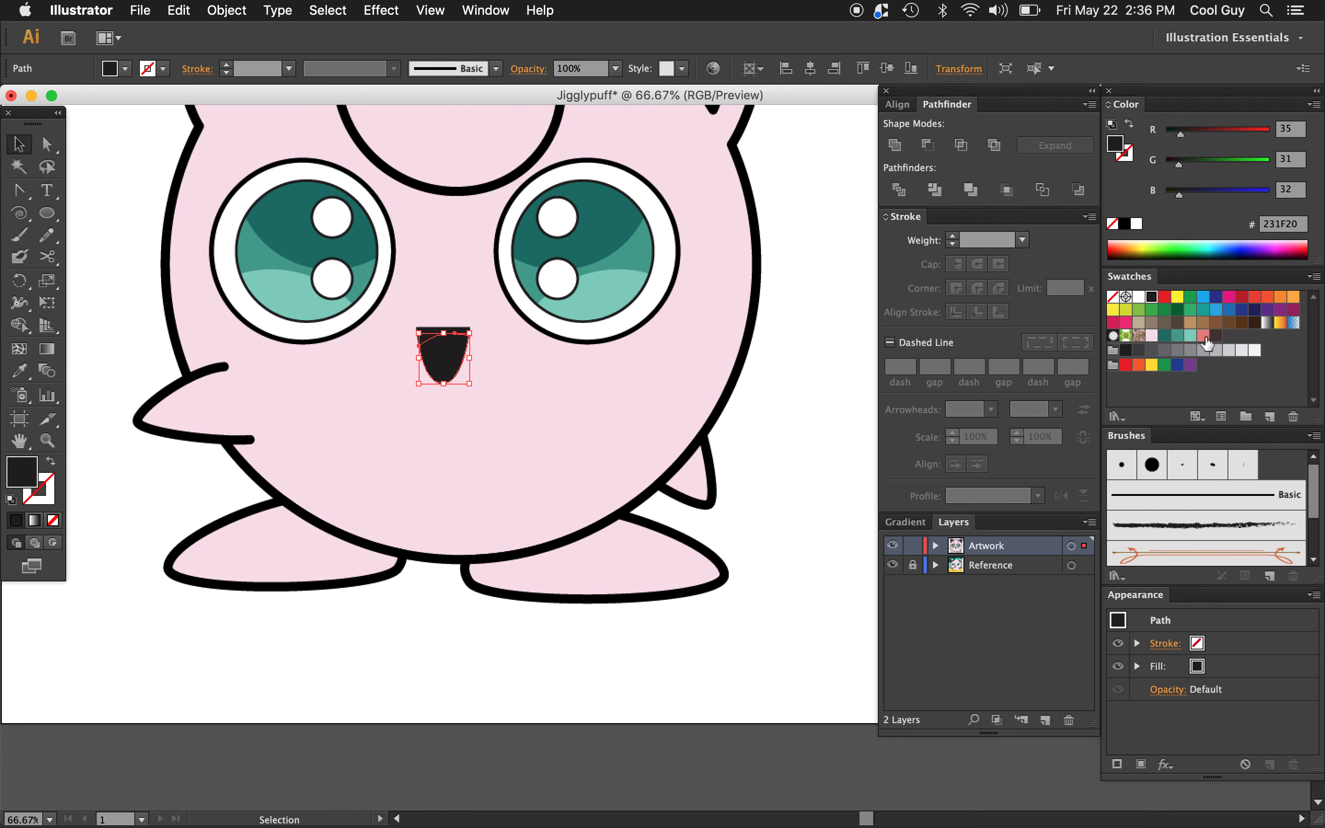
pyautogui.click(1204, 336)
pyautogui.click(589, 386)
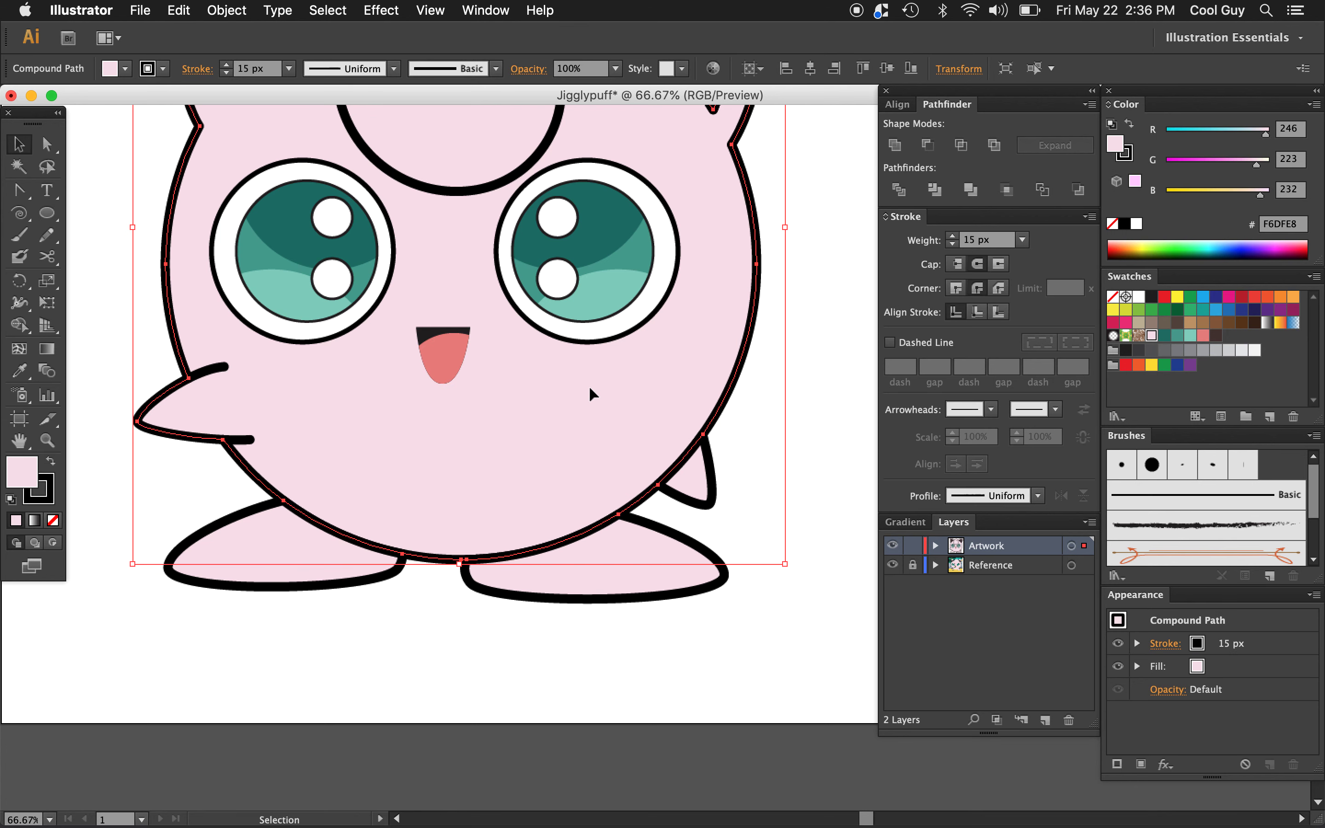
# Duplicate the black mouth in place at the front and turn the copy into an unfilled outline with a 4 px black stroke
pyautogui.click(421, 336)
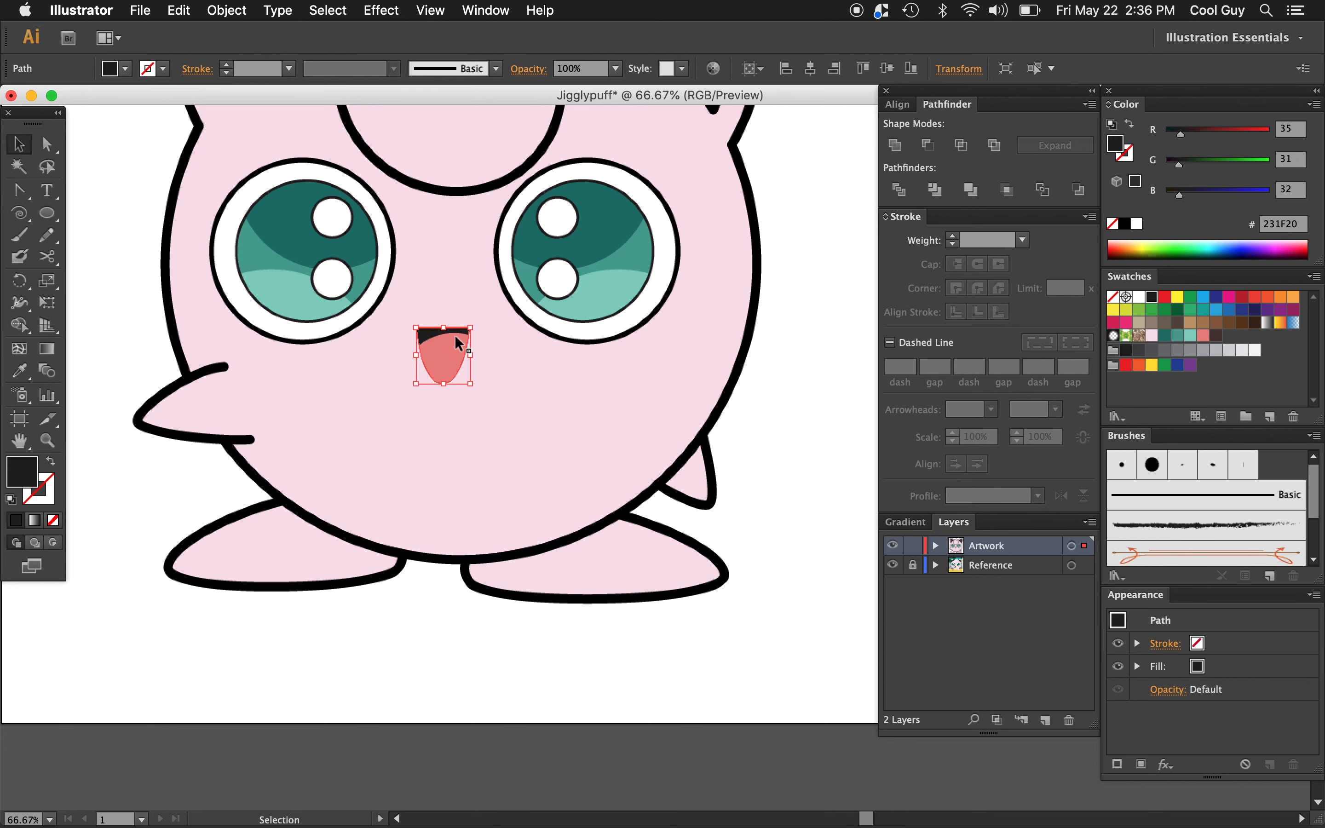
pyautogui.click(398, 359)
pyautogui.click(426, 337)
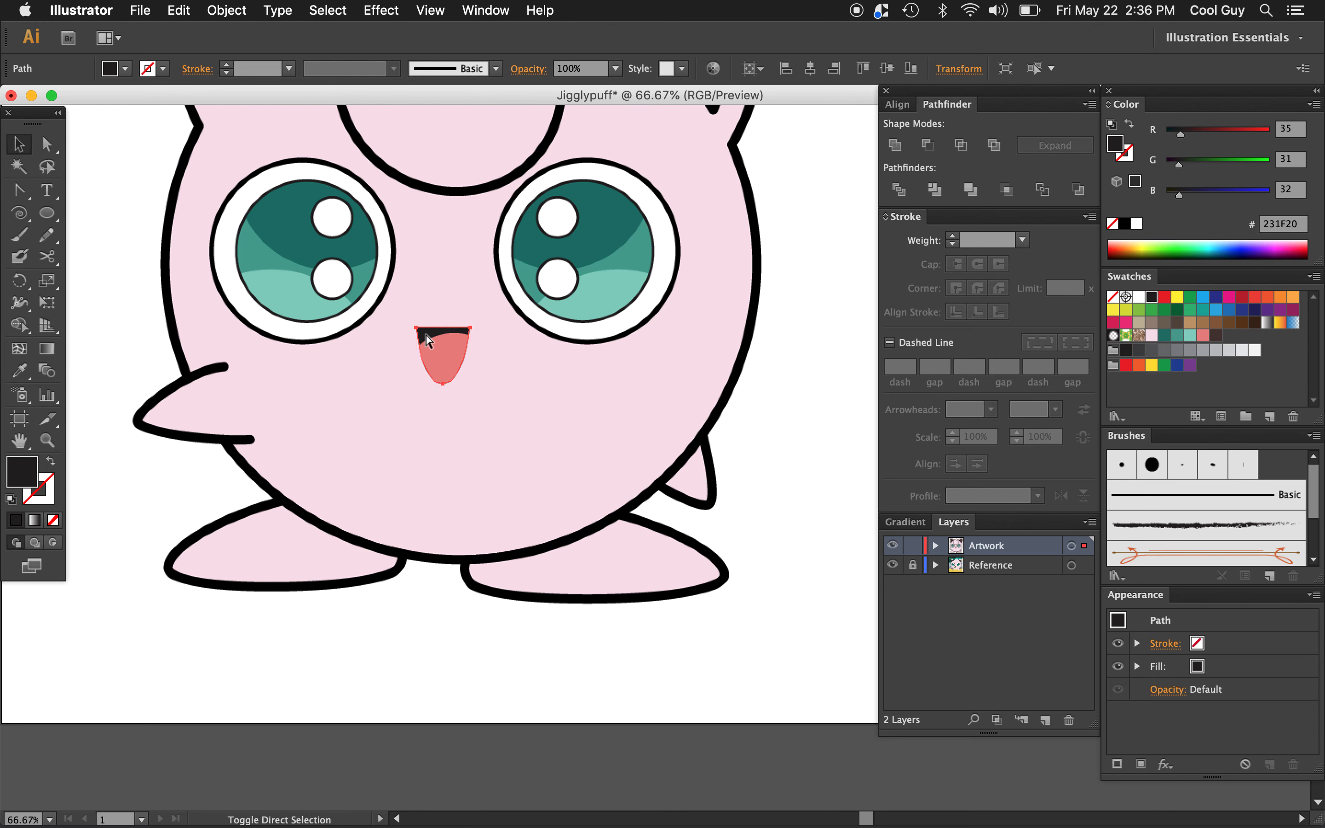
pyautogui.press('super+shift+bracketright')
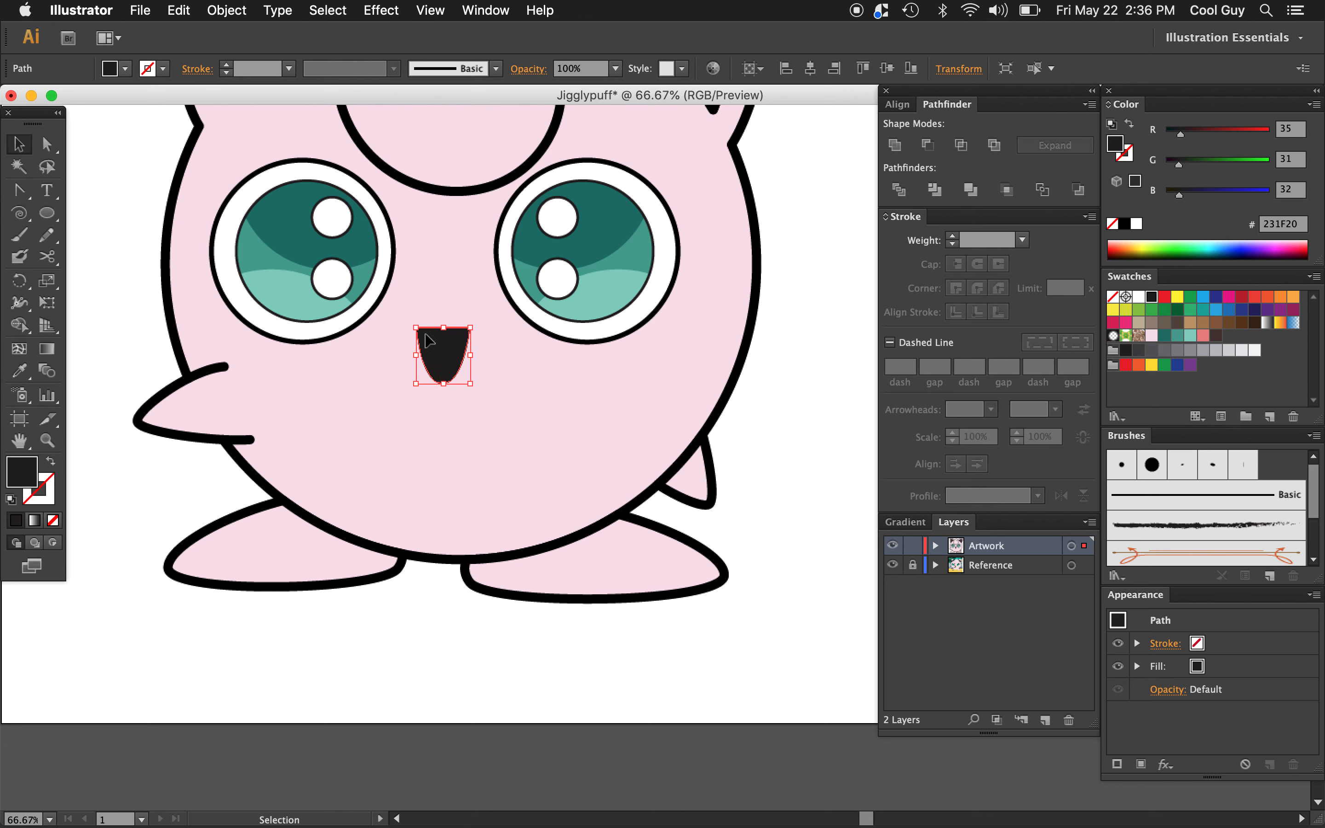
pyautogui.click(1130, 126)
pyautogui.click(953, 236)
pyautogui.click(953, 237)
pyautogui.click(953, 237)
pyautogui.click(811, 365)
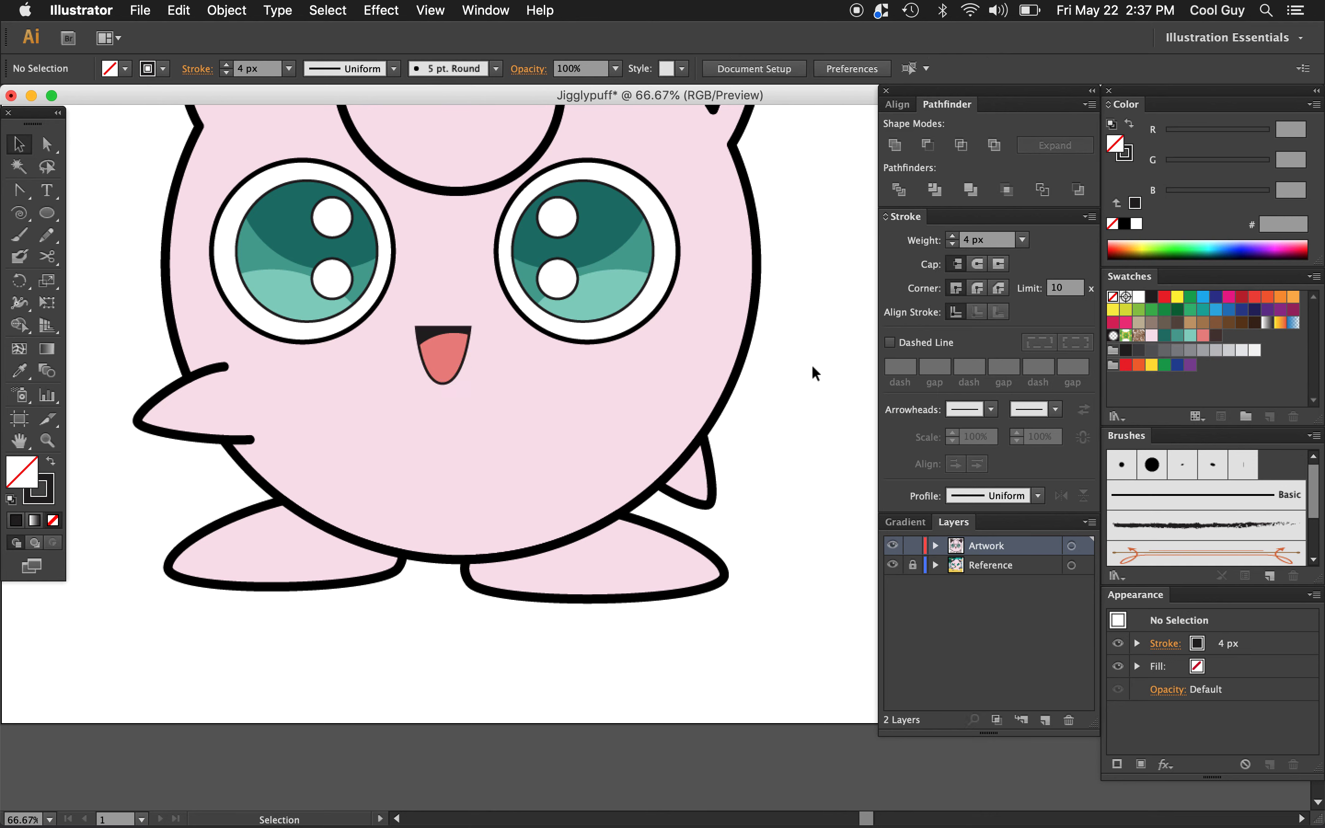
# Apply the white-to-black linear gradient to the fill of Jigglypuff's body
pyautogui.press('z')
pyautogui.keyDown('alt'); pyautogui.click(737, 431); pyautogui.keyUp('alt')
pyautogui.keyDown('alt'); pyautogui.click(738, 430); pyautogui.keyUp('alt')
pyautogui.keyDown('alt'); pyautogui.click(737, 430); pyautogui.keyUp('alt')
pyautogui.hscroll(4, 738, 430)
pyautogui.scroll(-2, 738, 431)
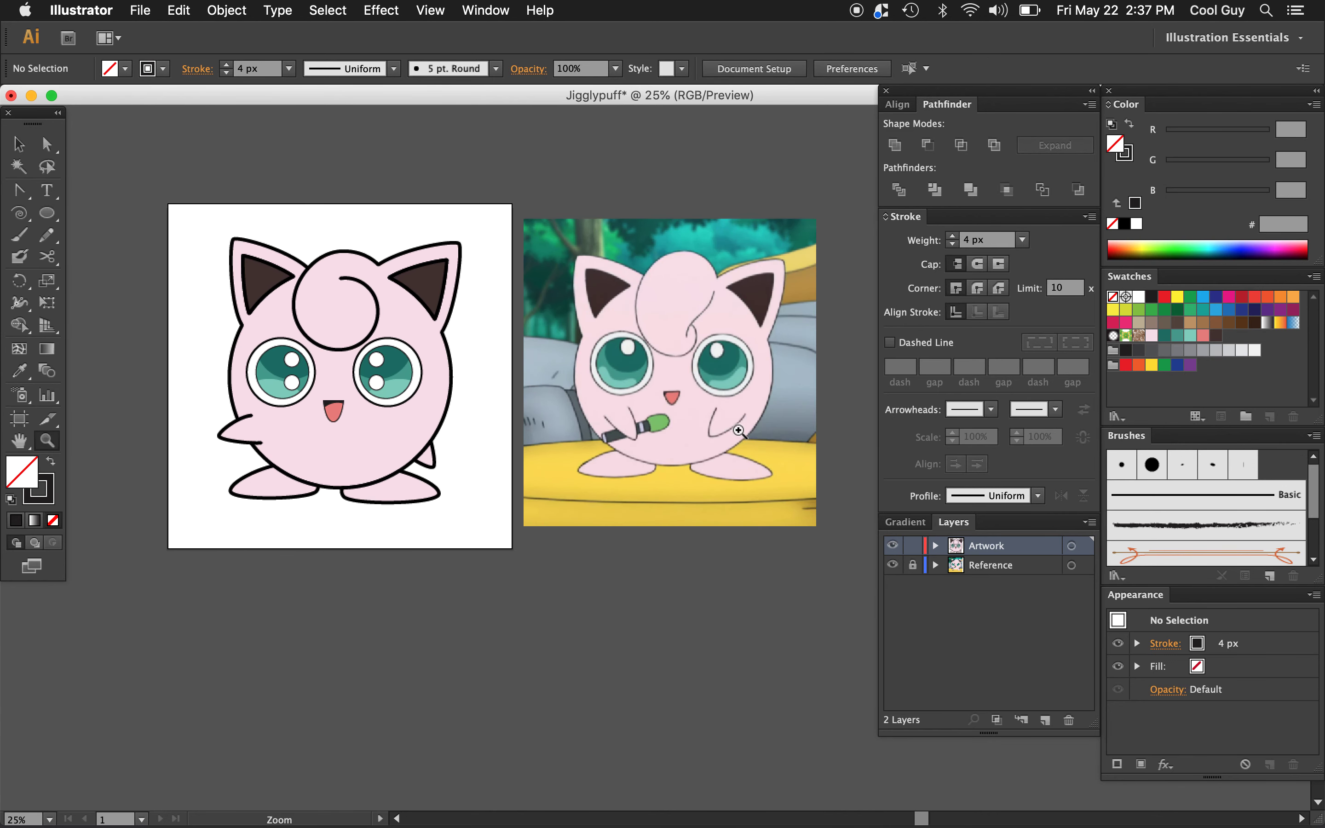
pyautogui.hscroll(-3, 738, 430)
pyautogui.scroll(1, 738, 430)
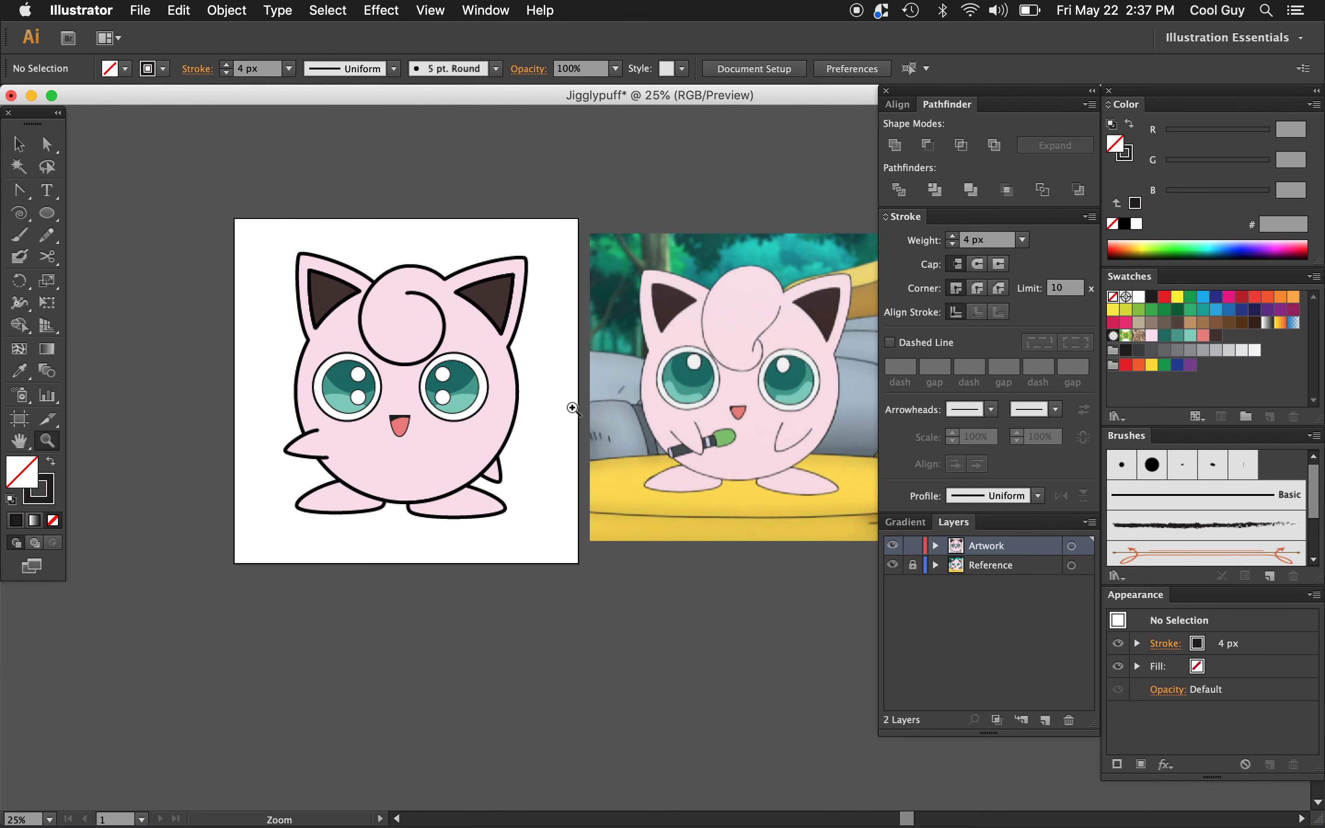
pyautogui.press('v')
pyautogui.click(453, 450)
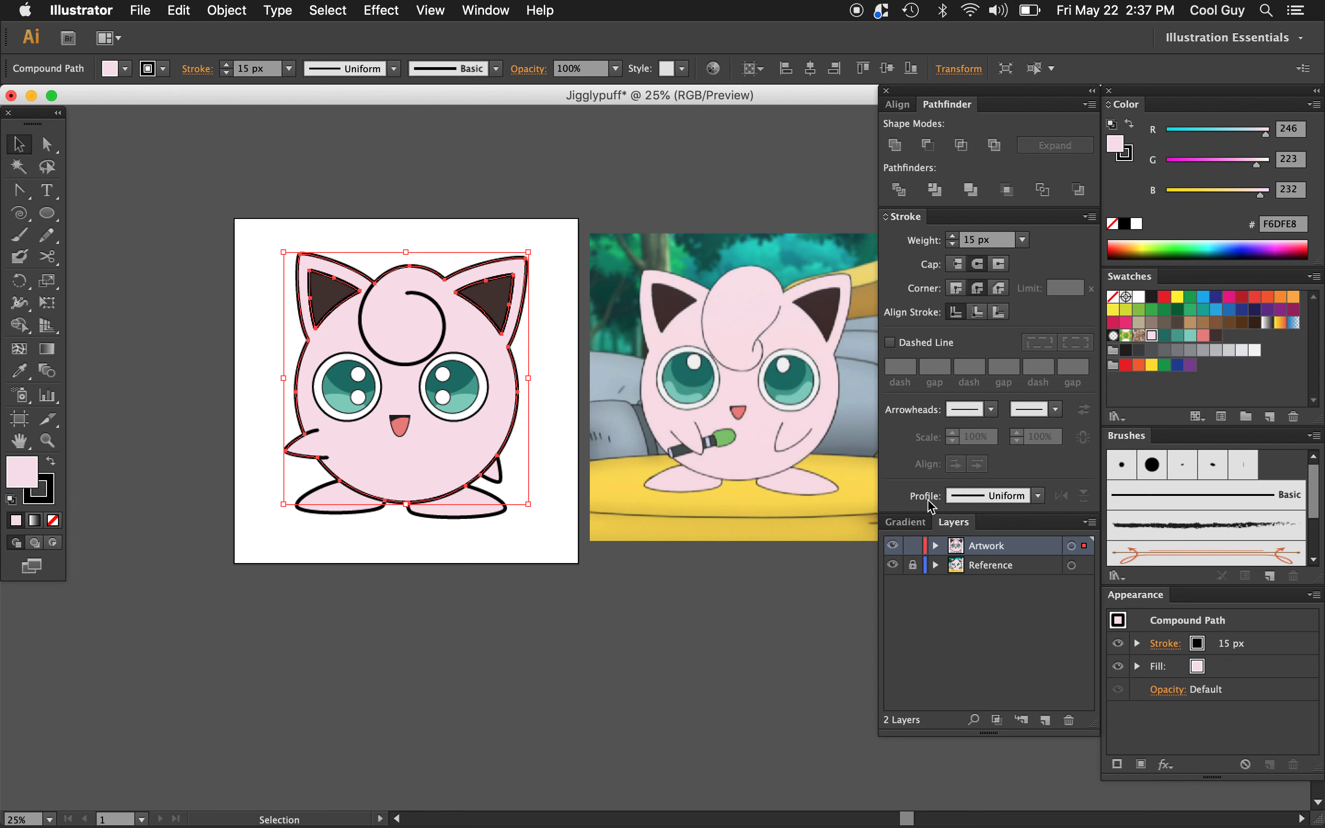
pyautogui.click(906, 522)
pyautogui.click(897, 557)
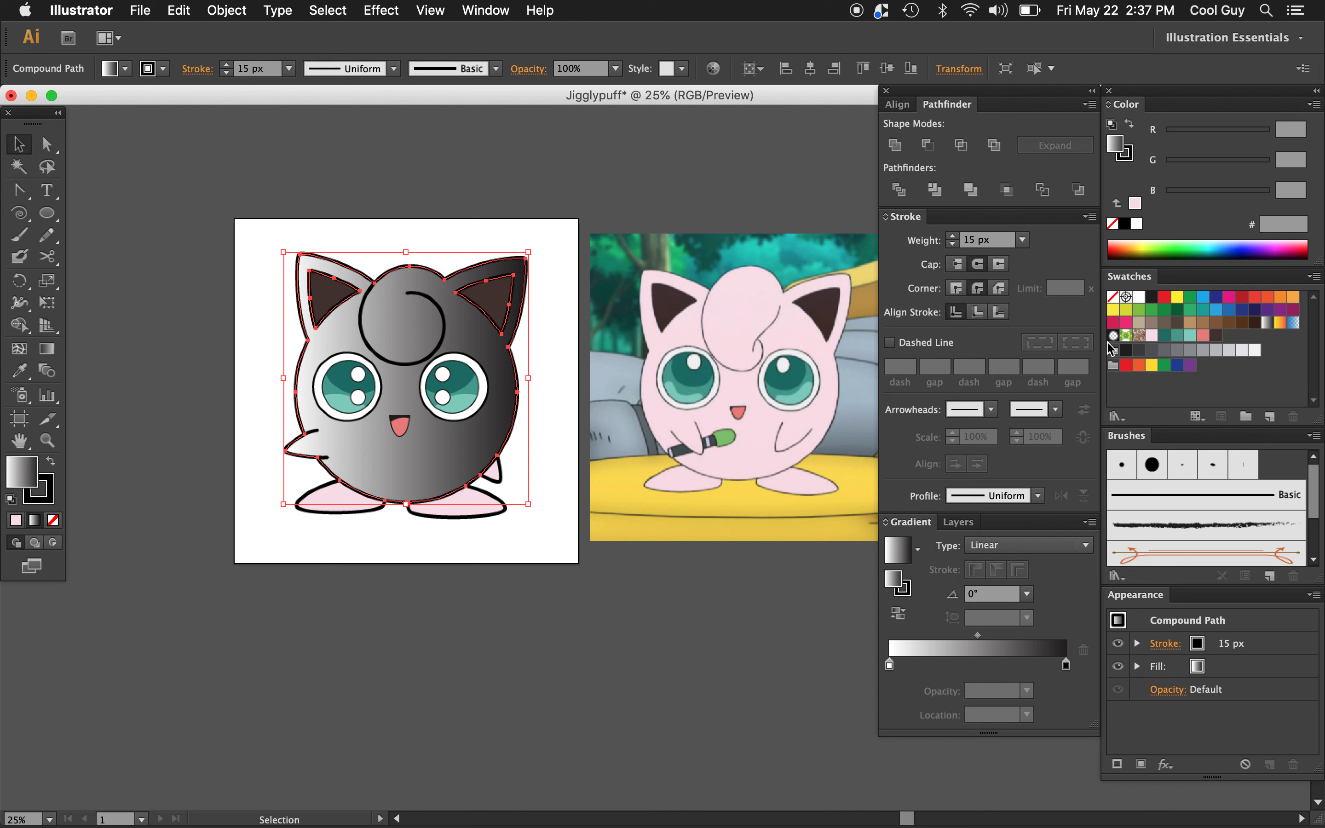
# Recolour the body gradient from light pink F6DFE8 to magenta EC008C at 100%, removing the white and black stops
pyautogui.moveTo(1152, 336); pyautogui.dragTo(875, 672)
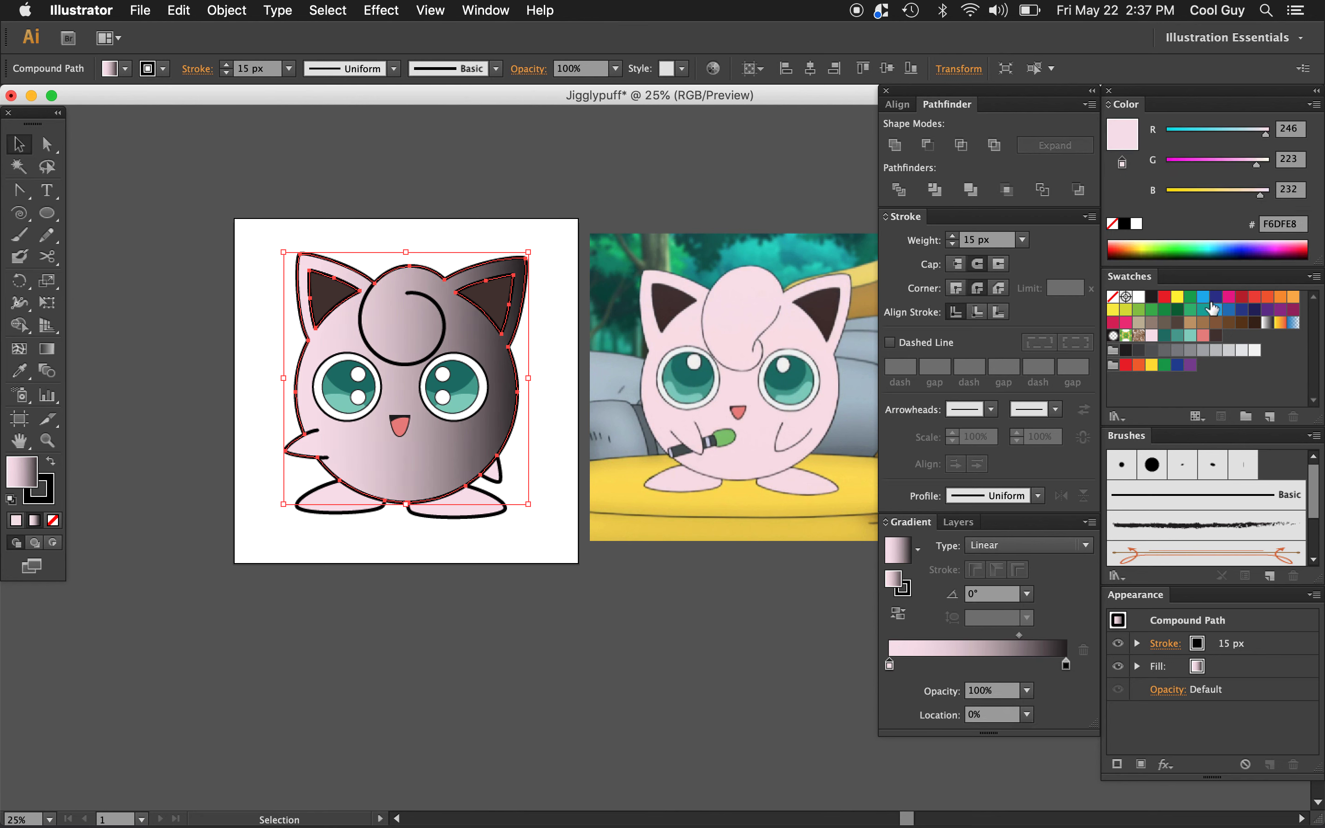
pyautogui.moveTo(1229, 301); pyautogui.dragTo(1043, 665)
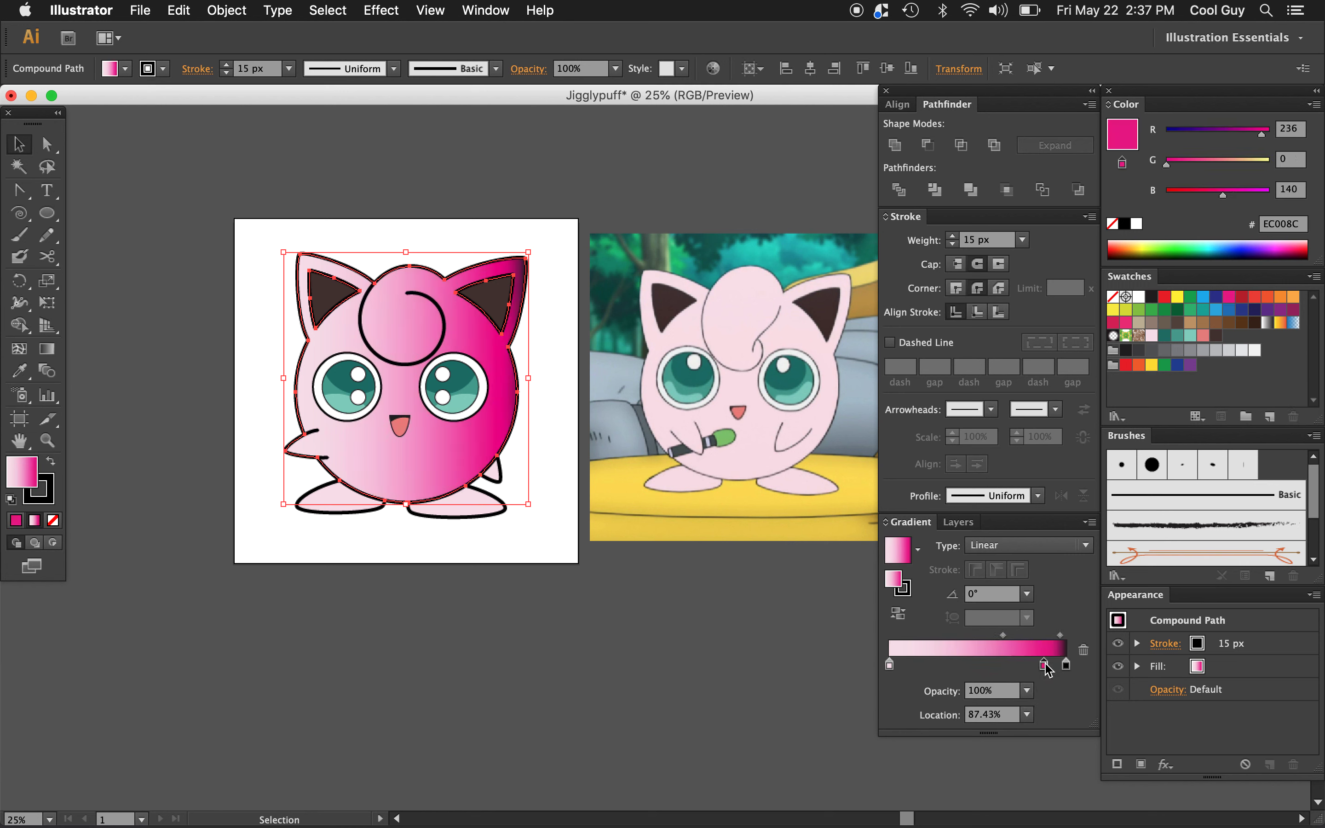
pyautogui.click(1067, 667)
pyautogui.moveTo(1046, 668); pyautogui.dragTo(1081, 668)
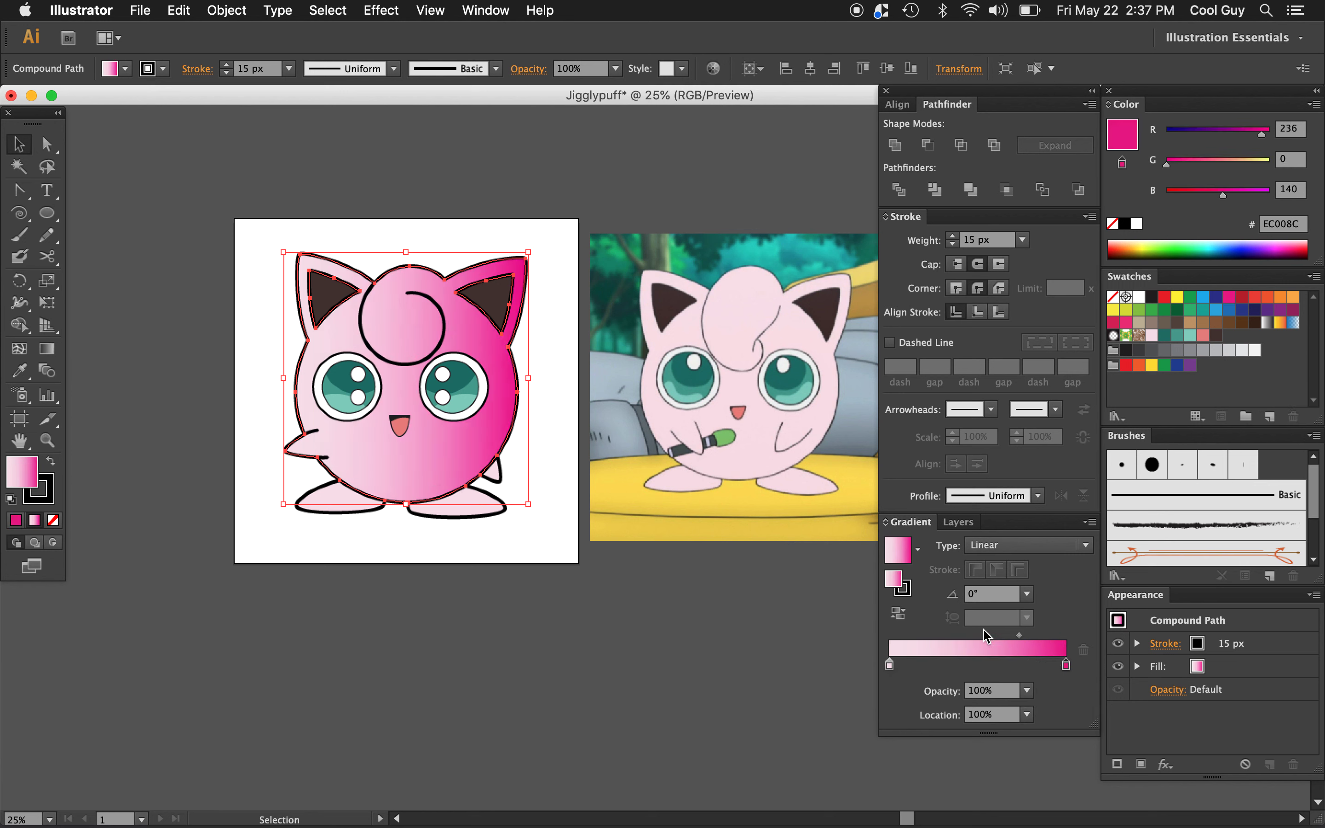
# Add a medium pink F4AED4 stop at mid-gradient, remove the magenta stop, and move the new stop to 100%
pyautogui.click(979, 664)
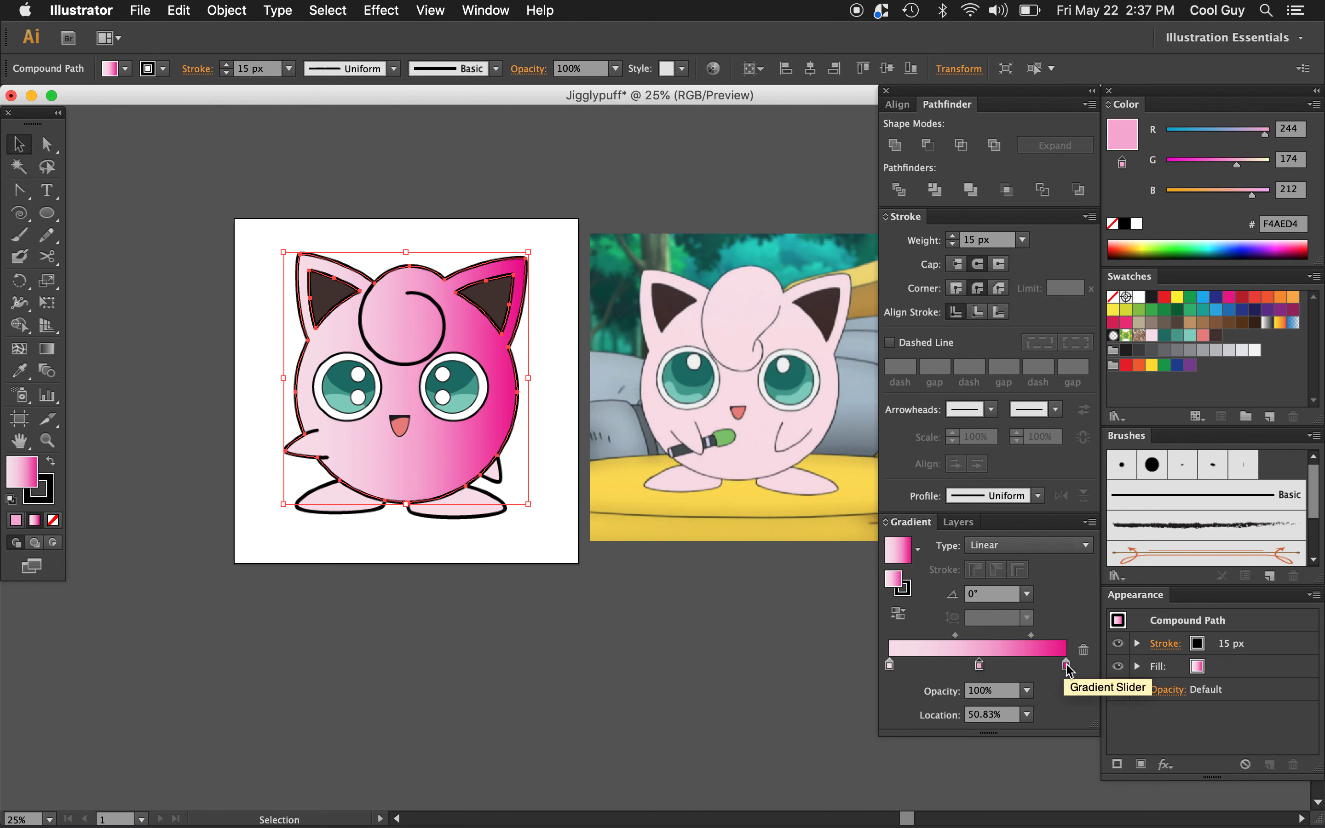
pyautogui.moveTo(1066, 665); pyautogui.dragTo(1067, 715)
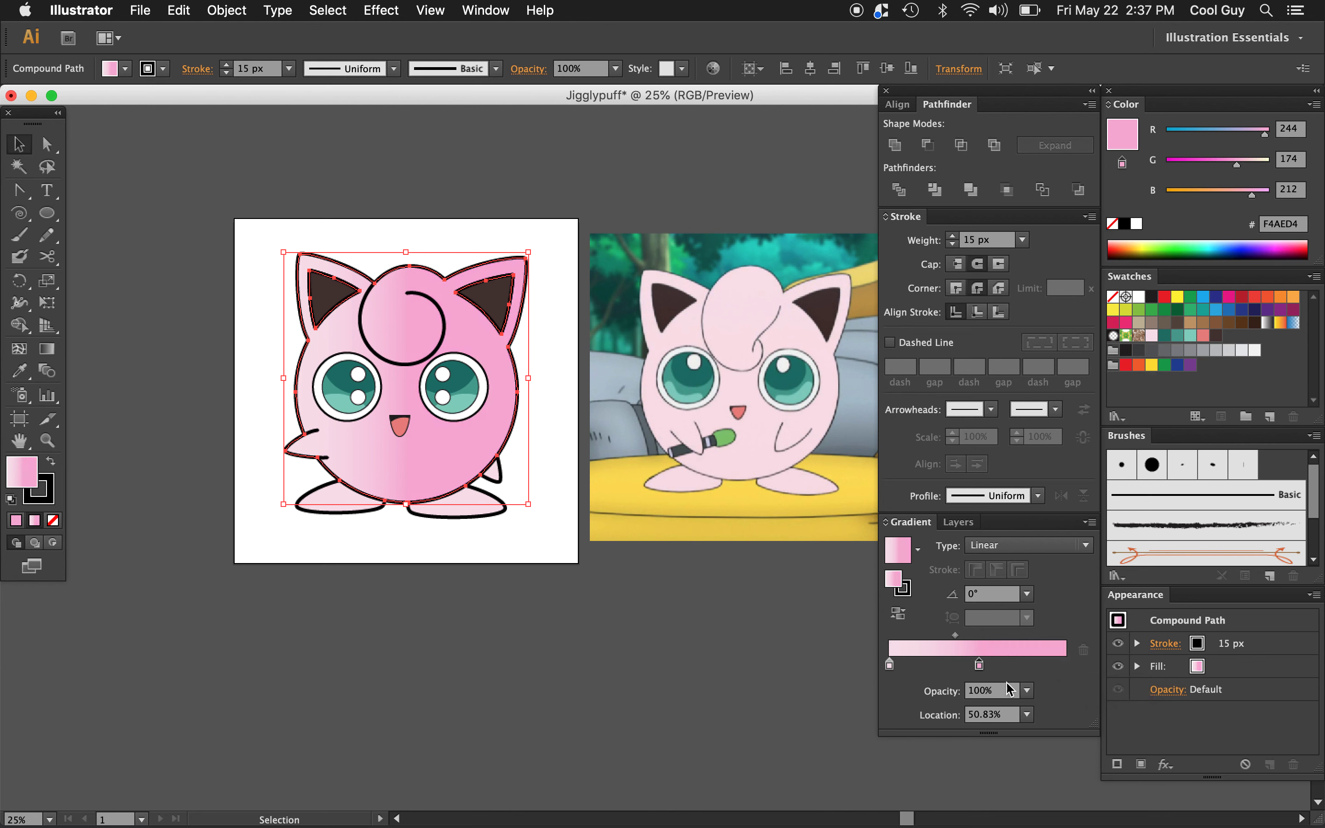
pyautogui.moveTo(979, 665); pyautogui.dragTo(1065, 666)
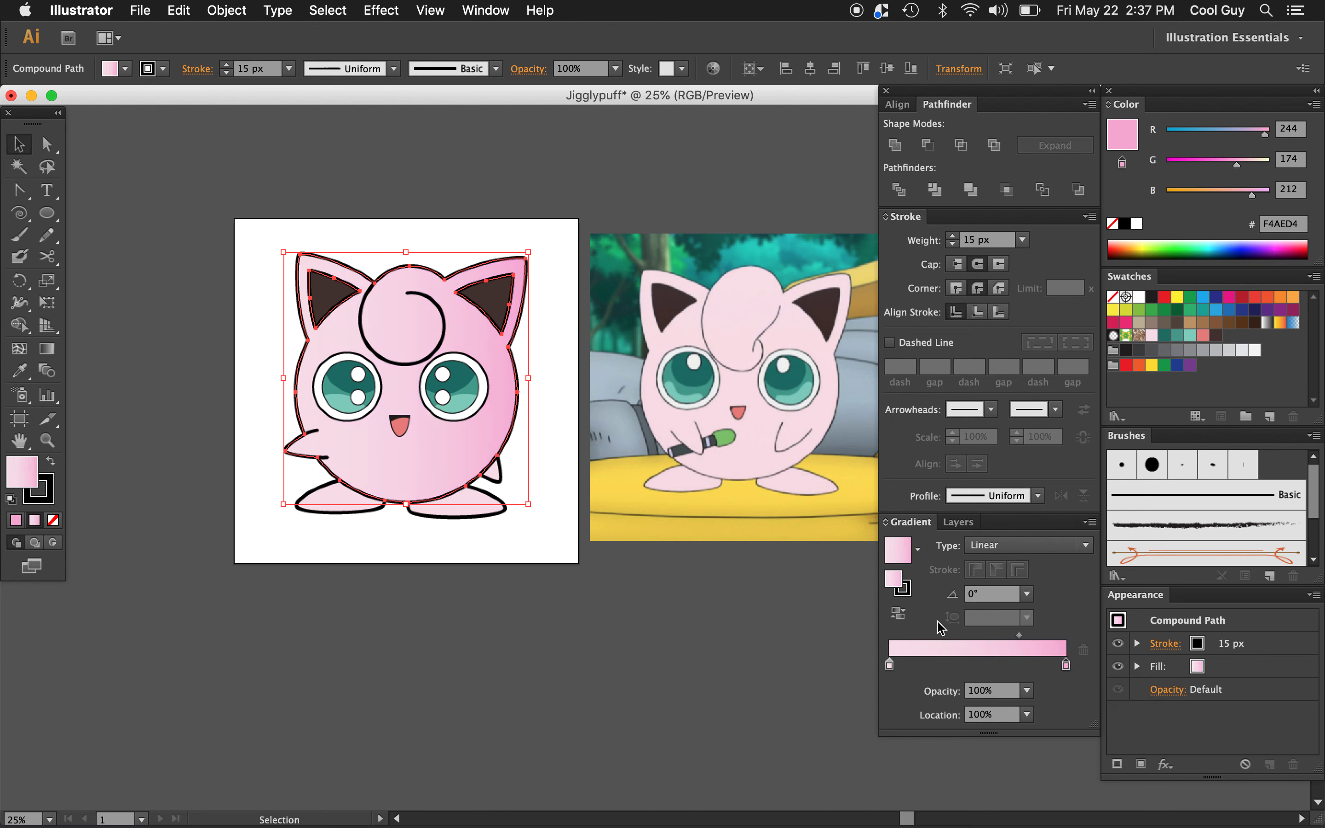
# Set the body gradient's angle to 10°, its midpoint to about 53%, and the medium pink stop to about 66%
pyautogui.click(990, 595)
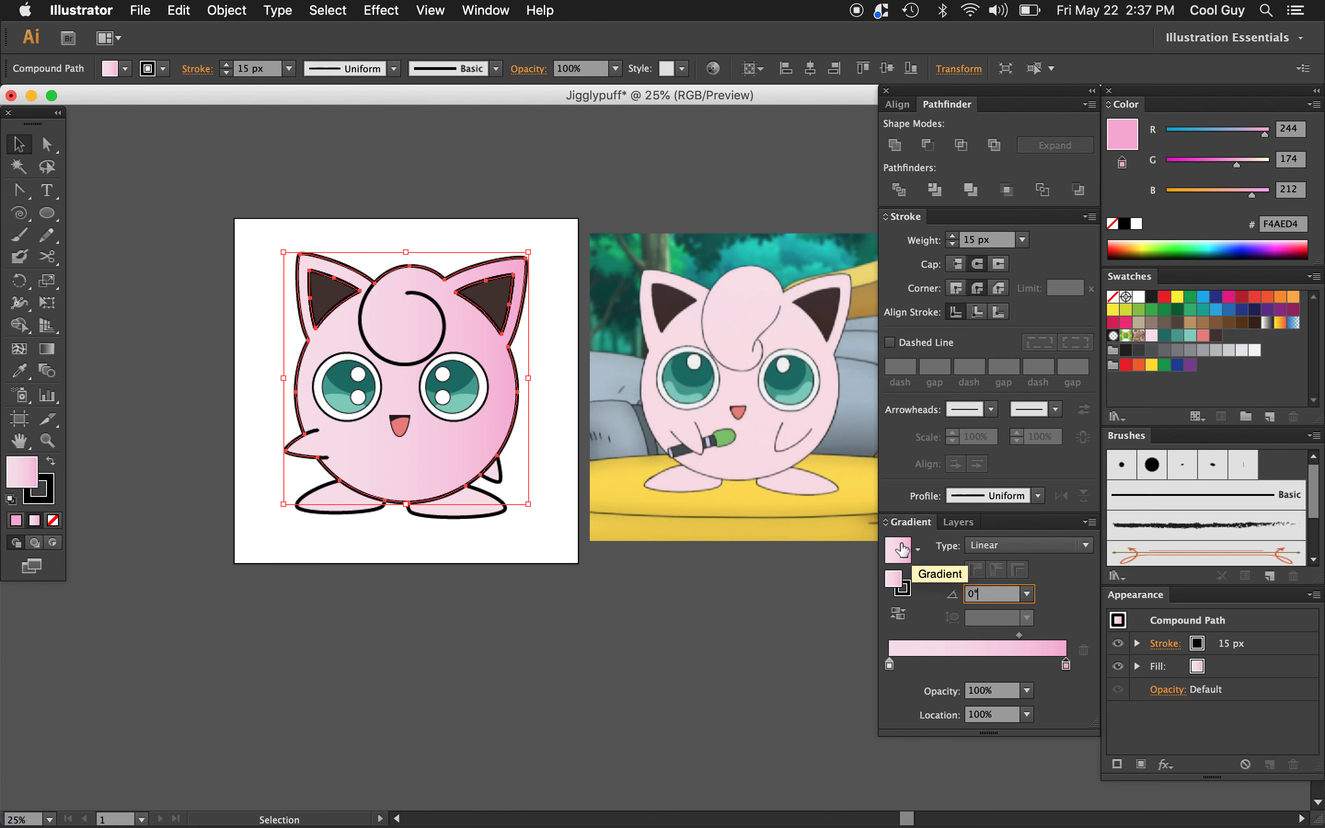
pyautogui.press('BackSpace')
pyautogui.press('BackSpace')
pyautogui.write('10')
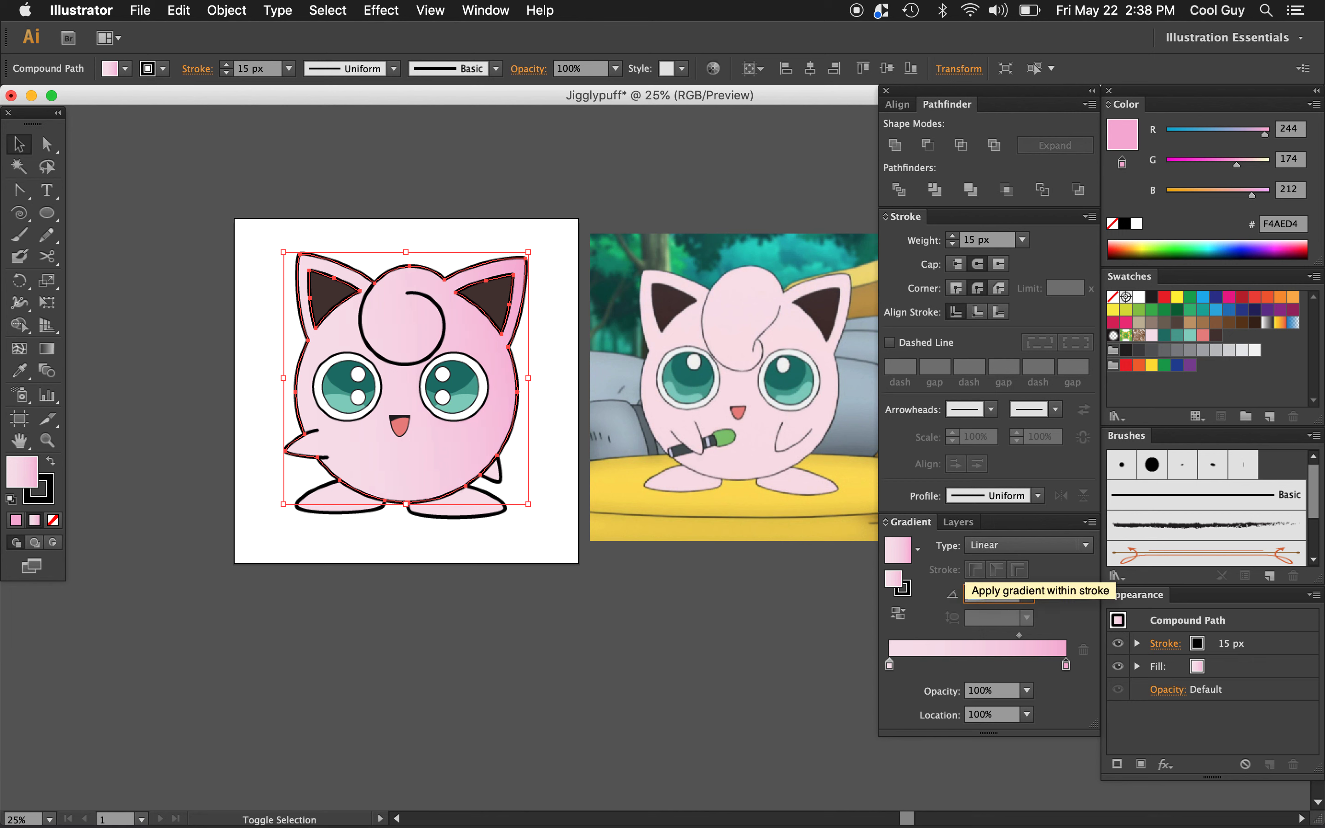
pyautogui.press('Return')
pyautogui.moveTo(1018, 635); pyautogui.dragTo(984, 637)
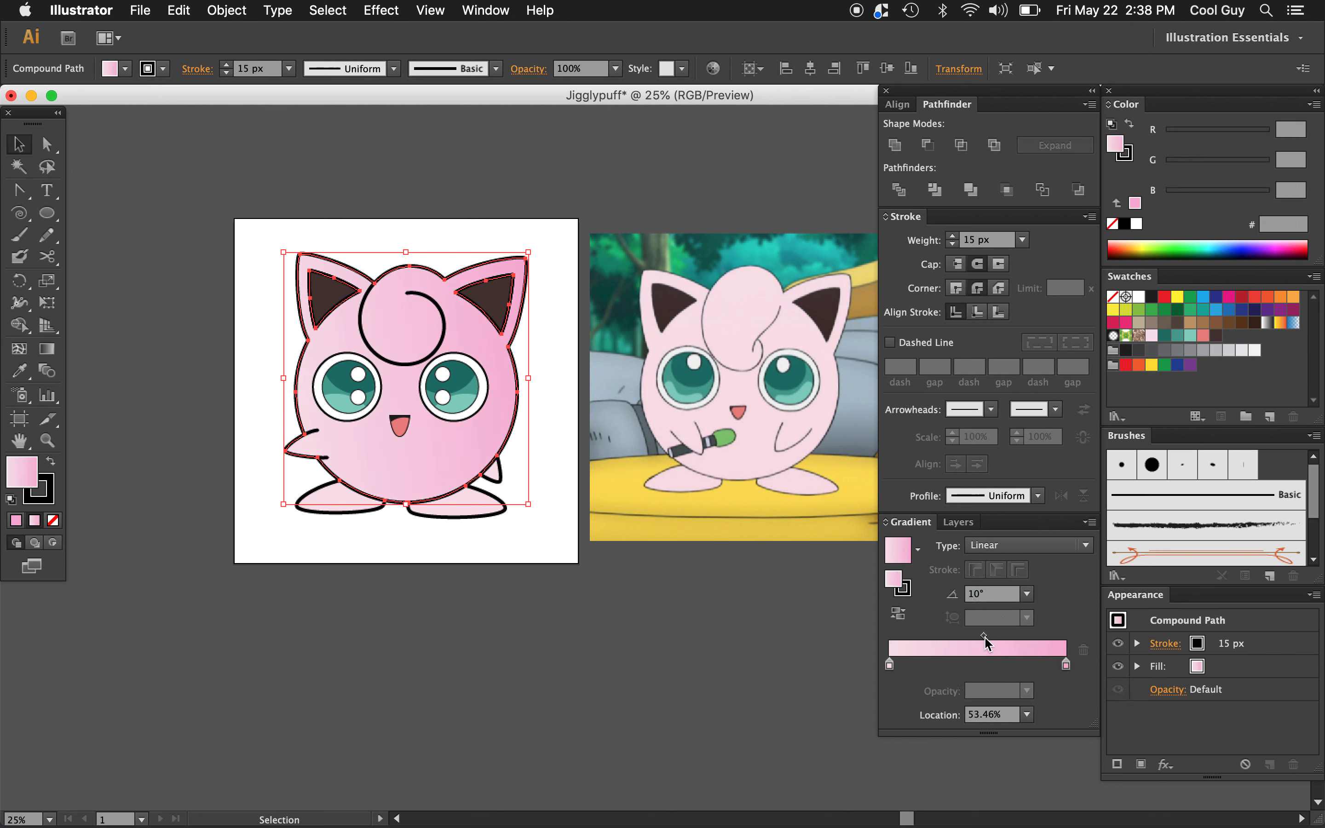
pyautogui.moveTo(1065, 664); pyautogui.dragTo(1004, 665)
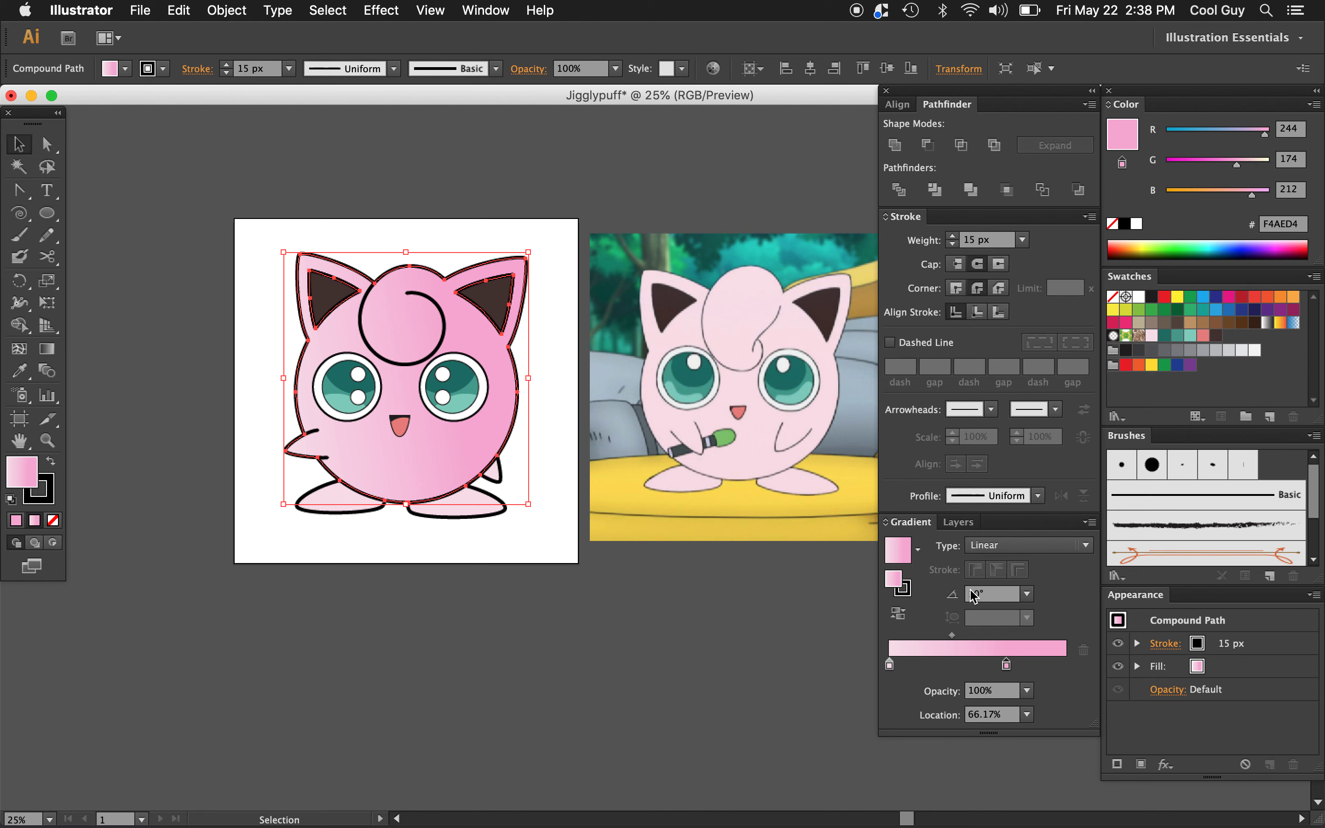
# Try gradient angles of 50° and -30° on the body fill
pyautogui.click(1000, 593)
pyautogui.write('50')
pyautogui.press('Return')
pyautogui.write('-30')
pyautogui.press('Return')
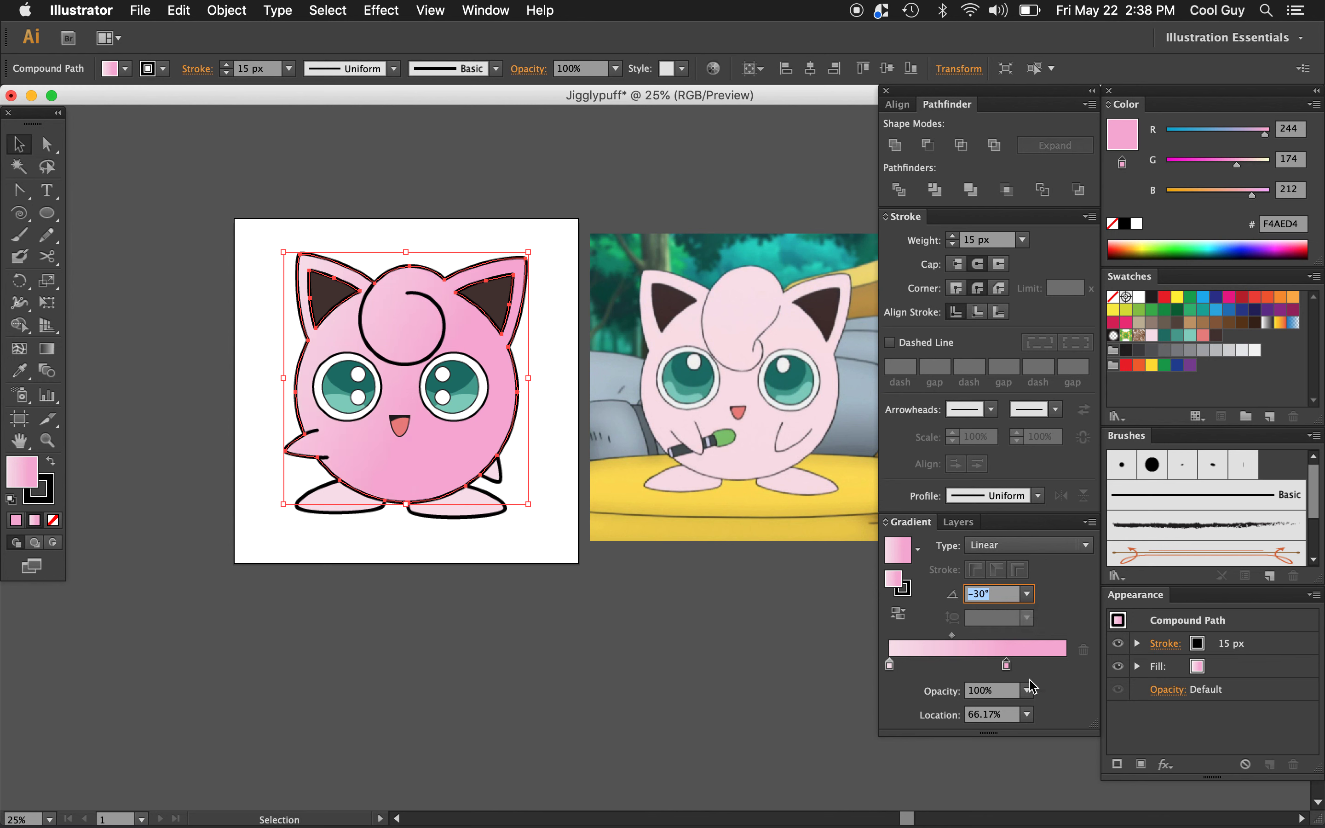
# Move the light pink stop to mid-gradient and the medium pink stop to about 86%, and set the angle to -47°
pyautogui.moveTo(889, 664); pyautogui.dragTo(1045, 666)
pyautogui.click(993, 595)
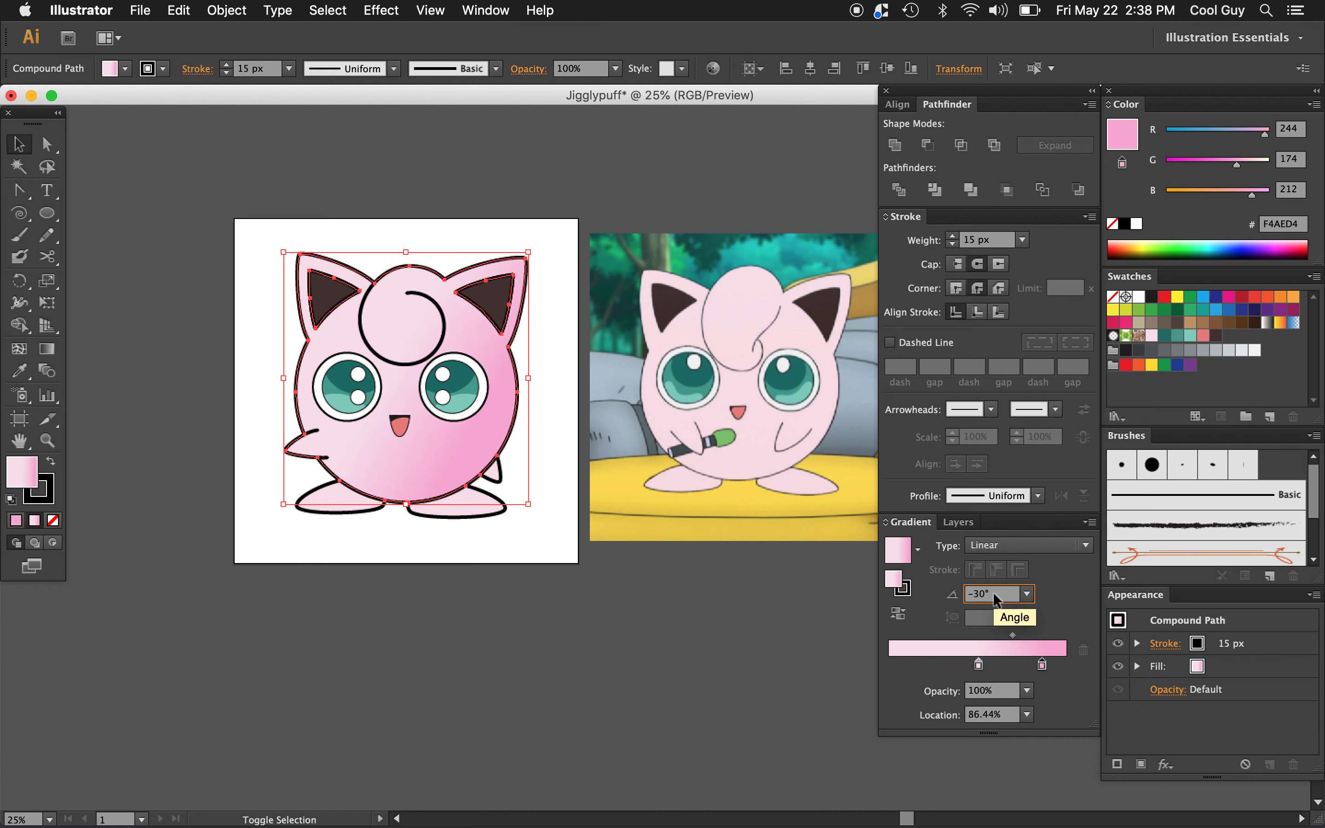
pyautogui.write('-41')
pyautogui.press('Return')
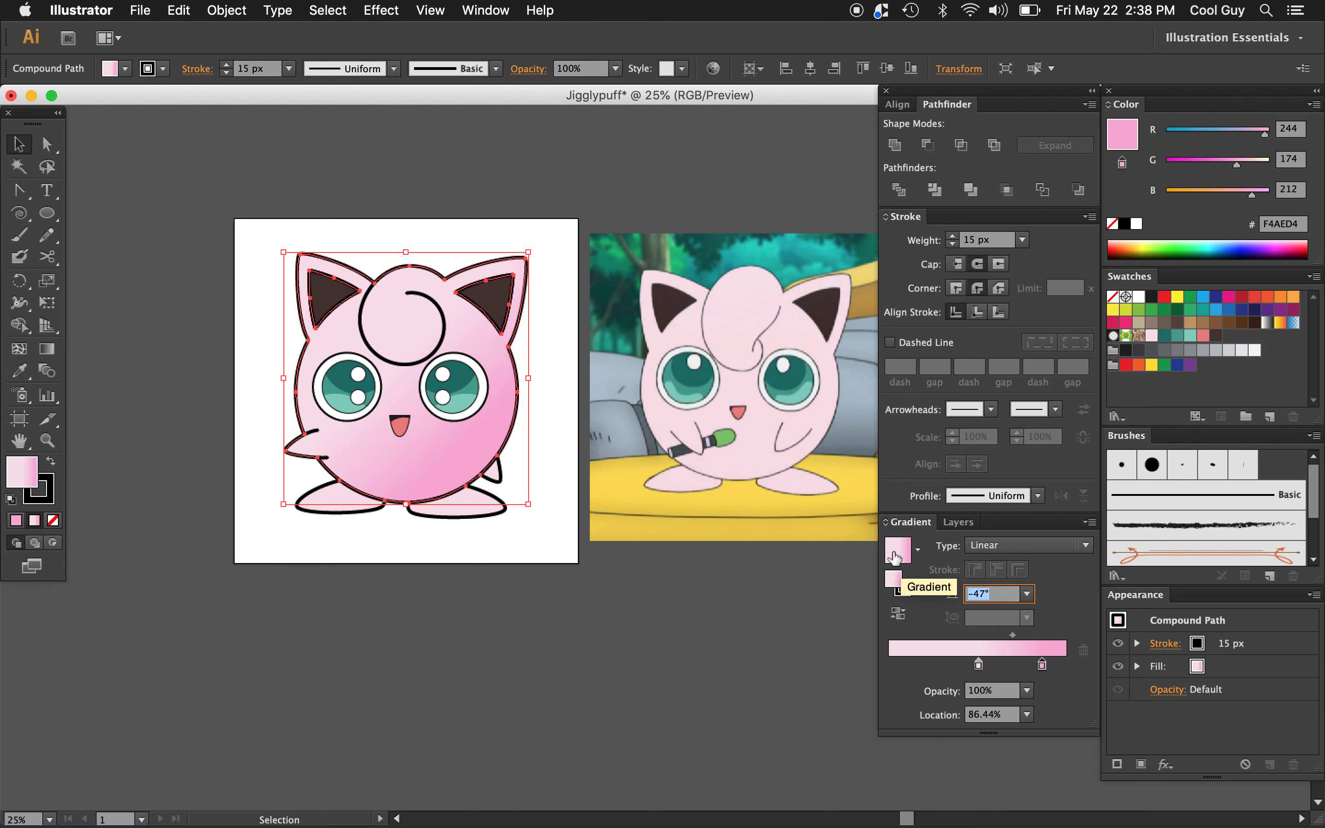
# Save the pink body gradient as a new swatch after the dark brown one and deselect the body
pyautogui.moveTo(893, 557); pyautogui.dragTo(1226, 347)
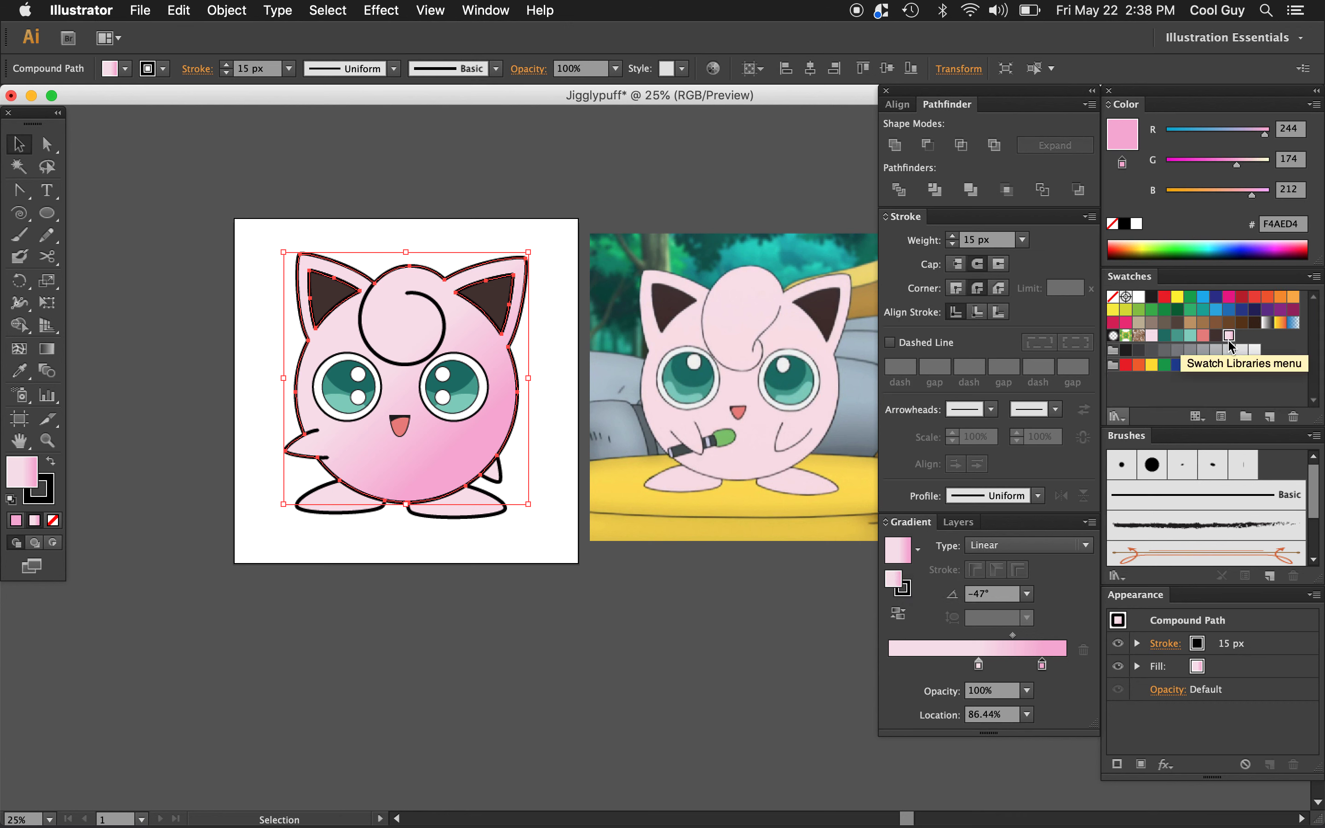
pyautogui.click(527, 662)
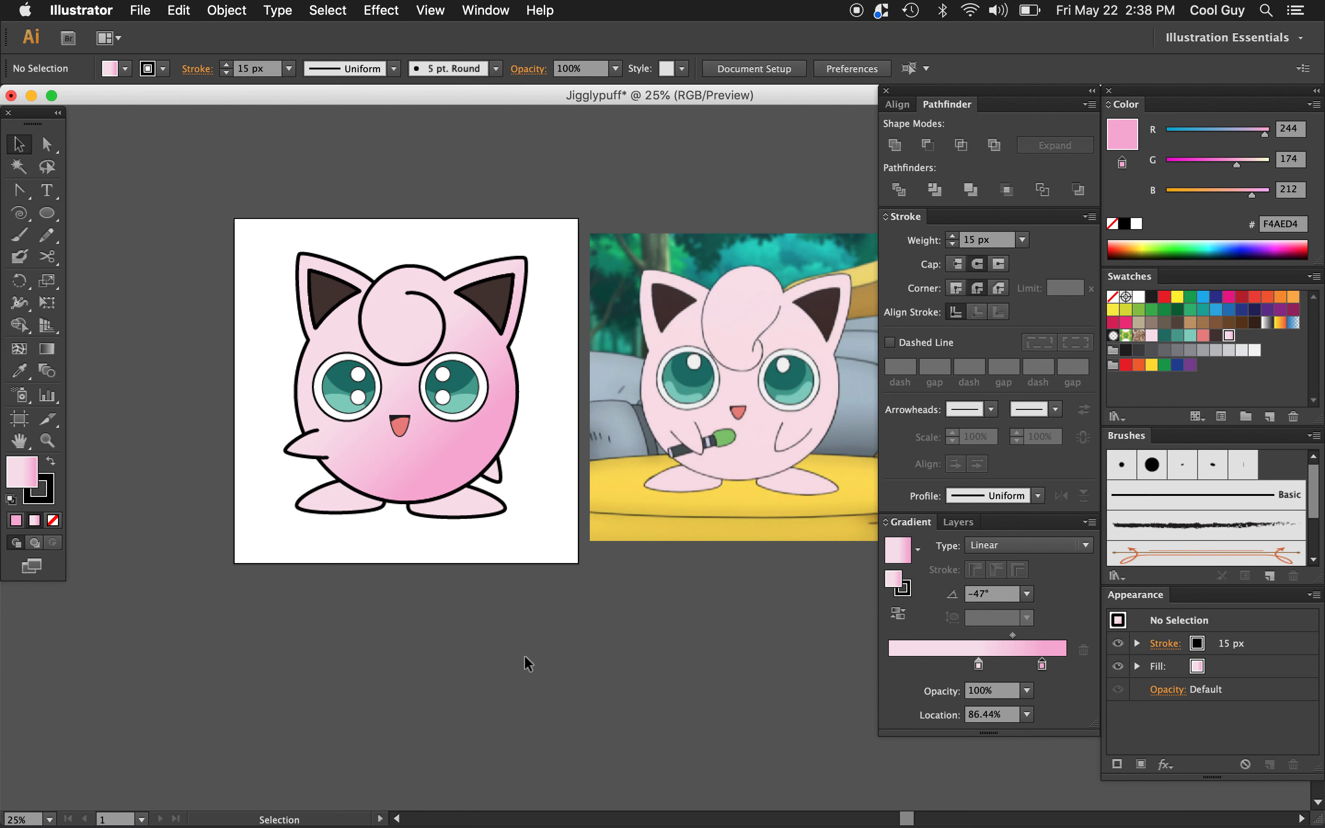
# Fill both feet and the small arm behind the body with the saved pink gradient swatch
pyautogui.click(463, 514)
pyautogui.keyDown('shift'); pyautogui.click(328, 509); pyautogui.keyUp('shift')
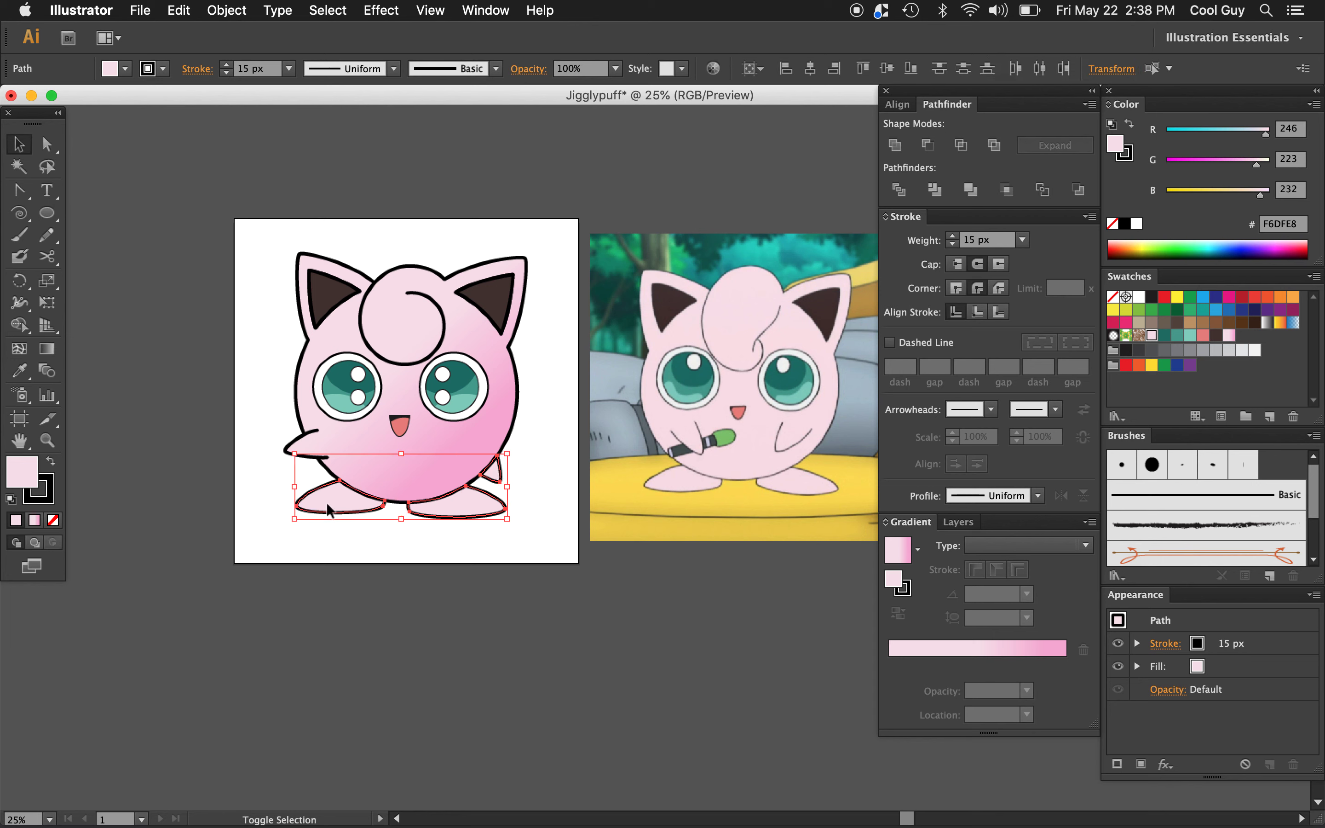
pyautogui.click(1228, 335)
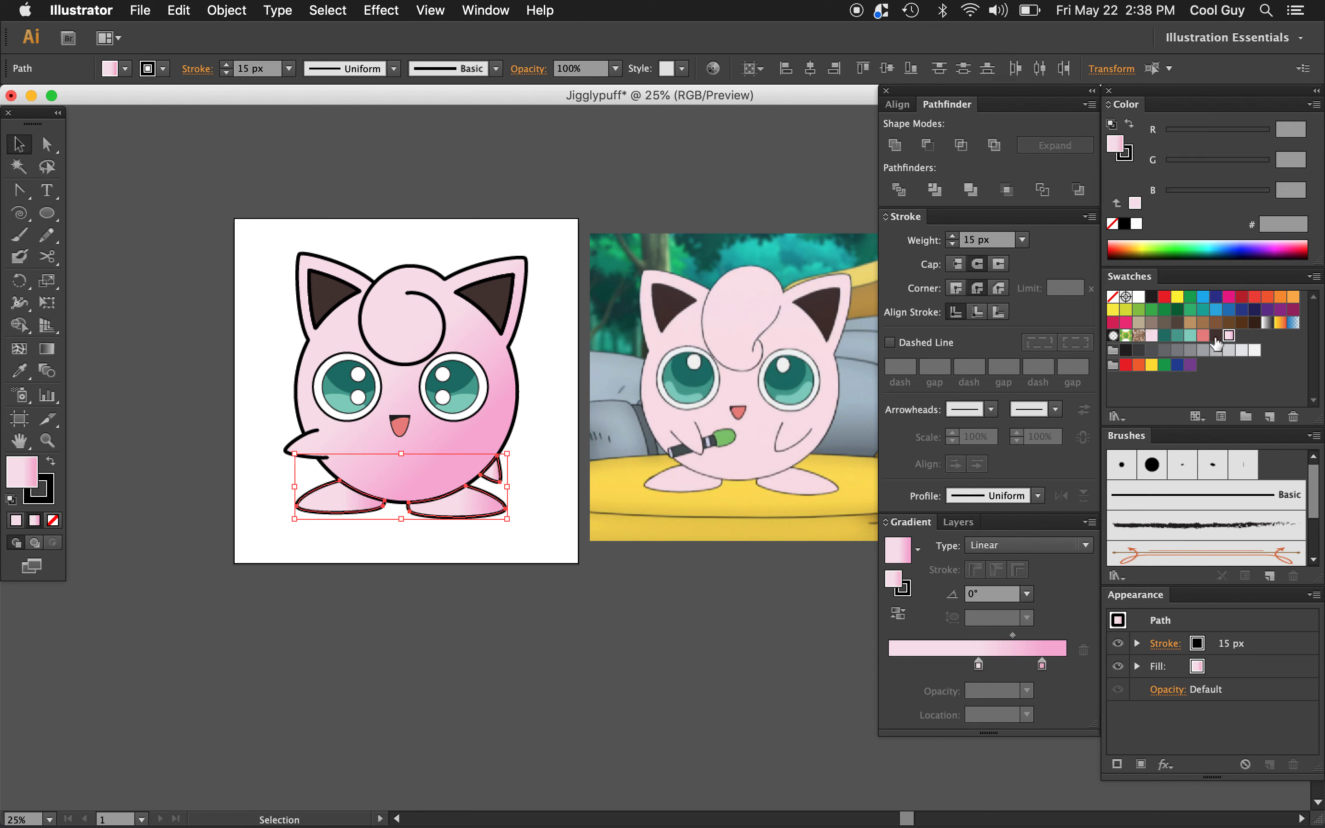
# Try gradient angles of 10° and -40° on the feet and back arm, settle on -87°, and deselect them
pyautogui.click(1002, 593)
pyautogui.write('10')
pyautogui.press('Return')
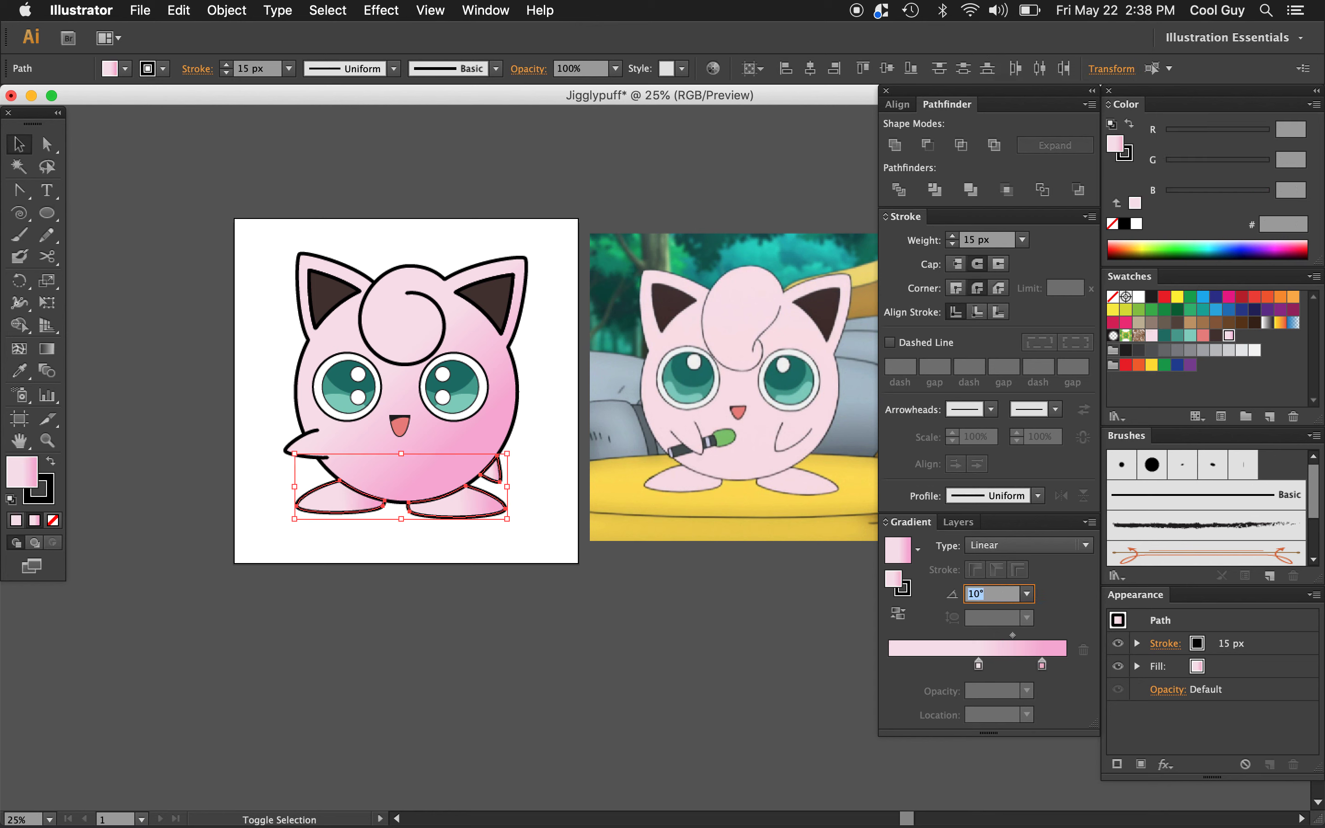
pyautogui.write('-40')
pyautogui.press('Return')
pyautogui.write('-80')
pyautogui.press('Return')
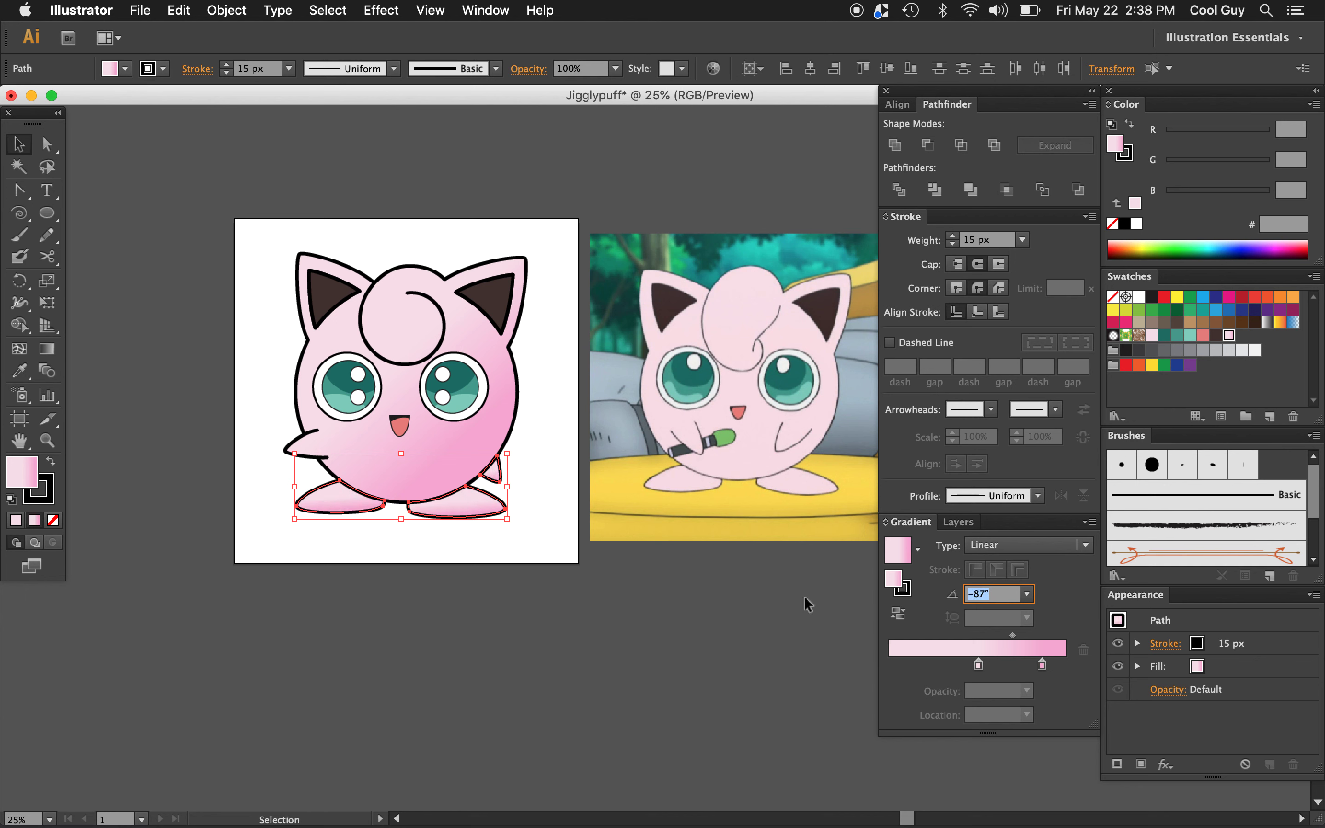
pyautogui.click(377, 653)
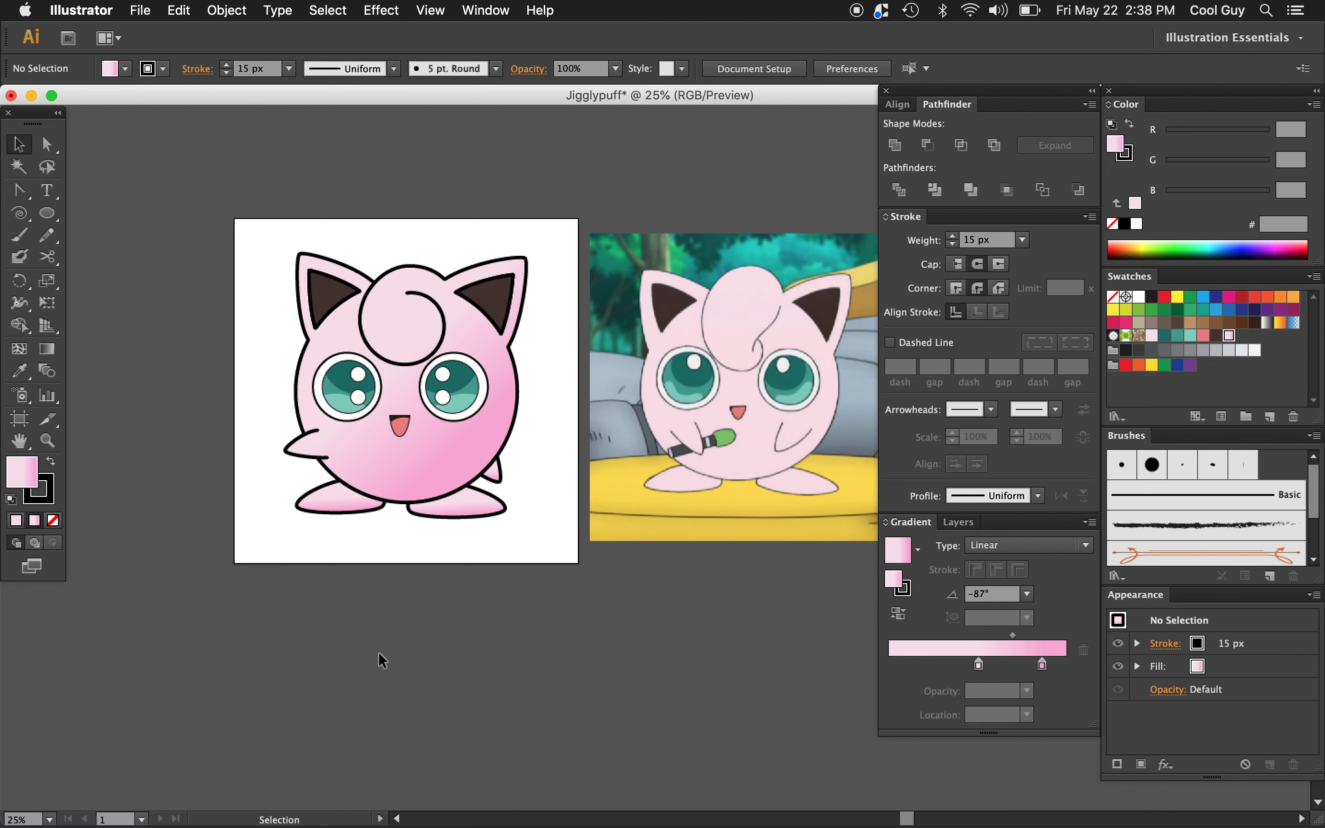
# Draw a large circle with white fill and no stroke over the body, just inside its lower outline
pyautogui.press('z')
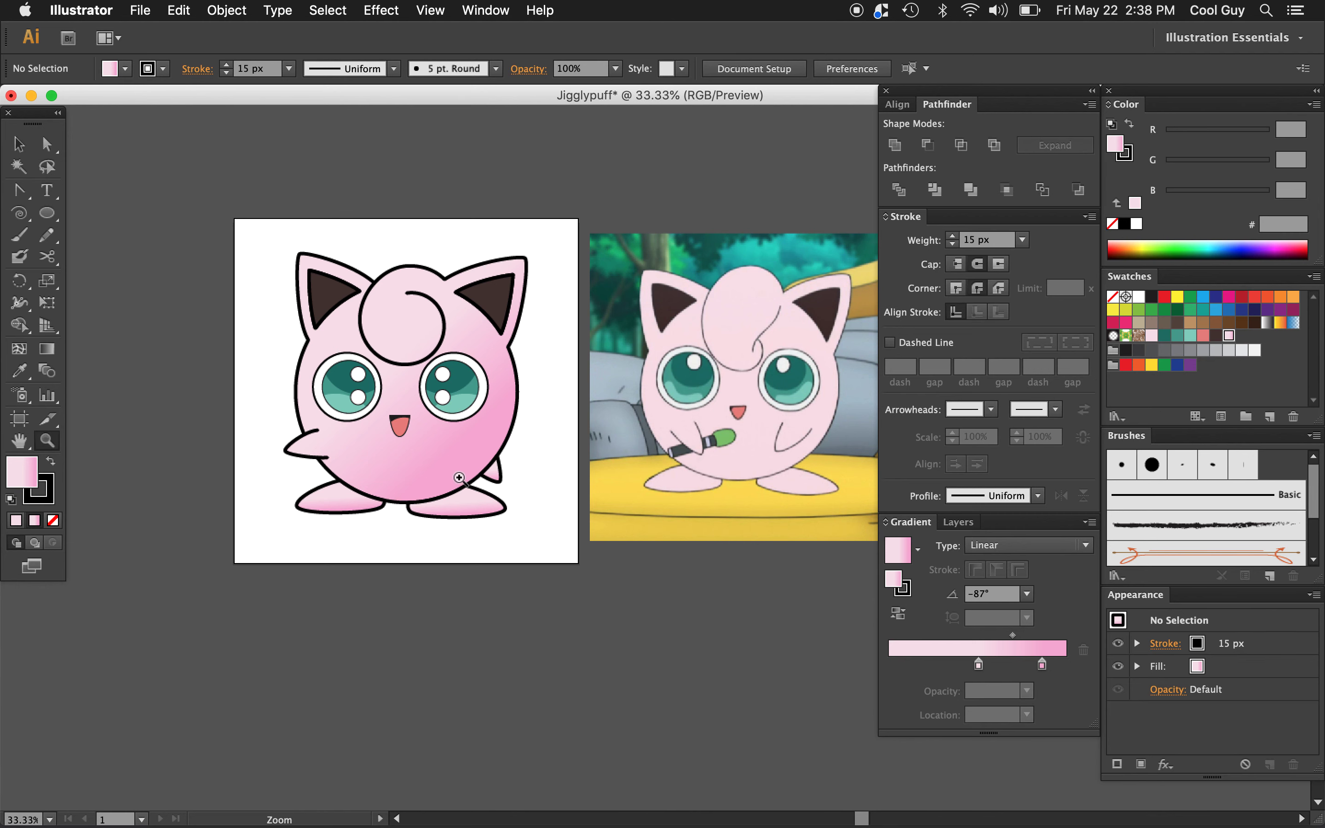
pyautogui.click(542, 485)
pyautogui.click(591, 474)
pyautogui.hscroll(3, 591, 474)
pyautogui.scroll(1, 591, 474)
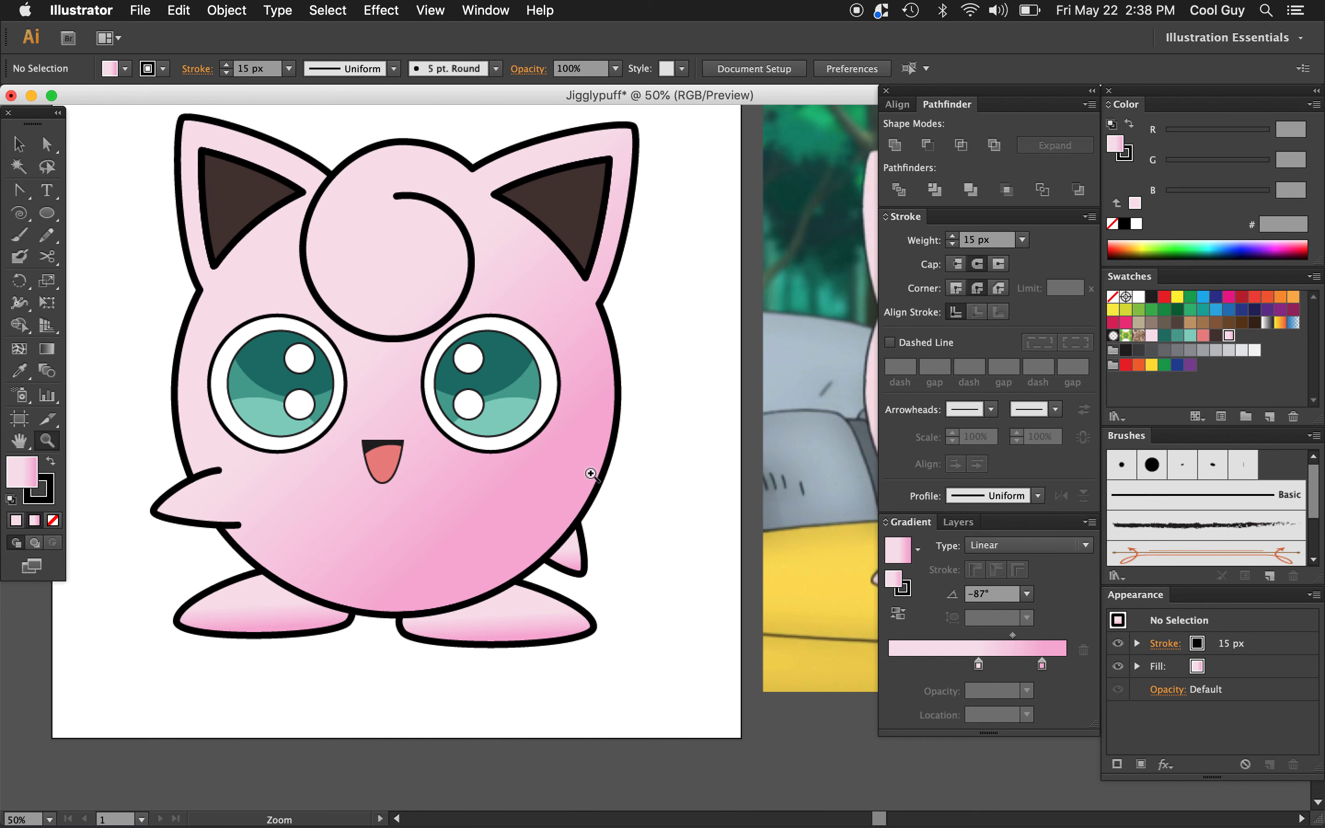
pyautogui.press('b')
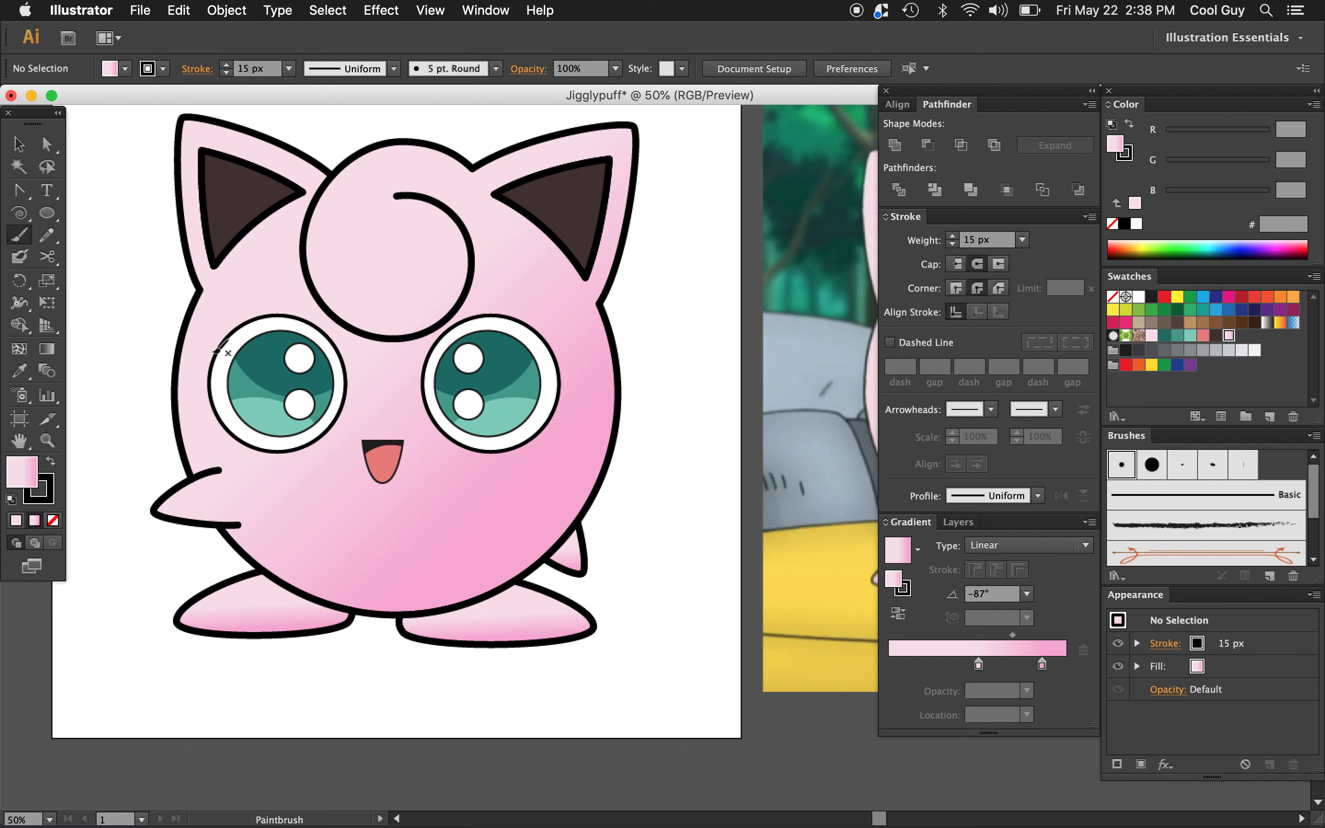
pyautogui.click(47, 213)
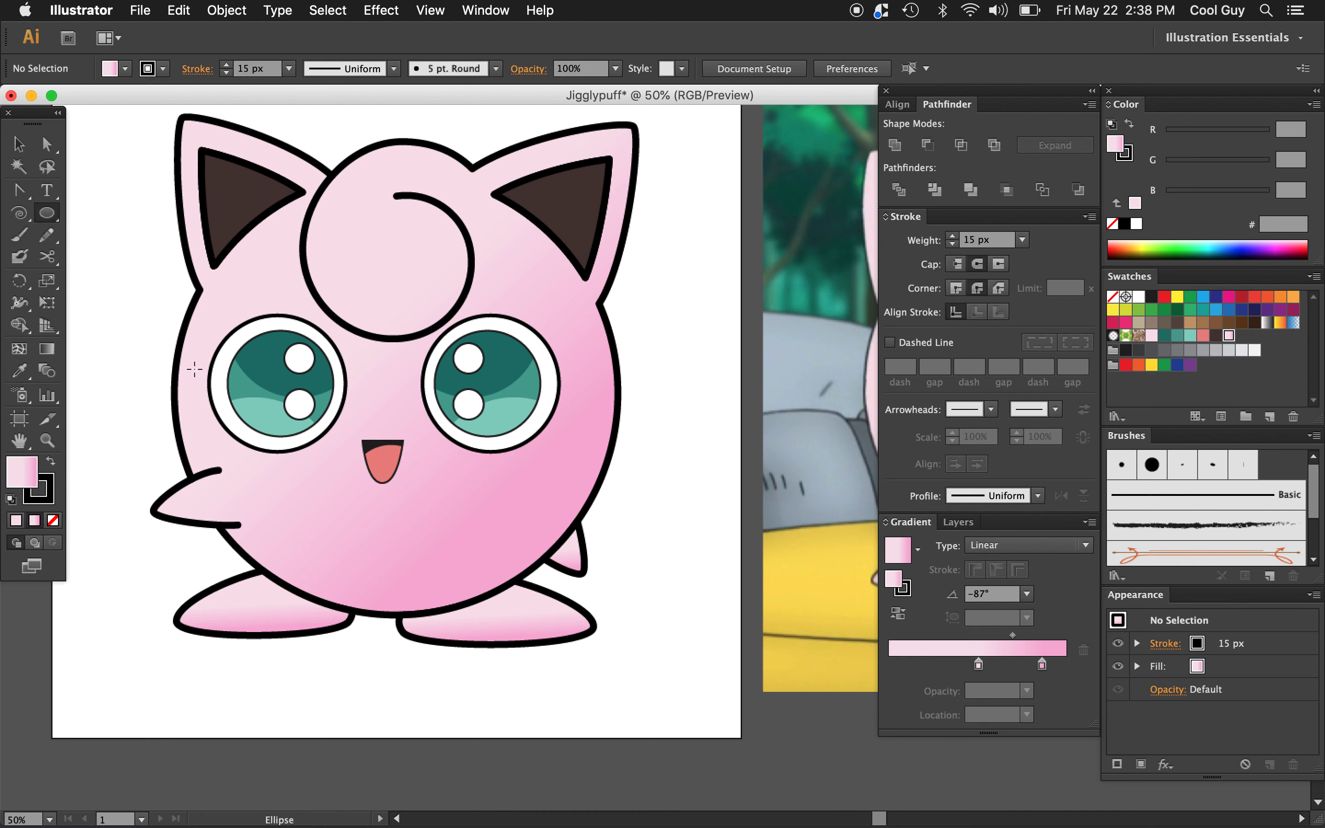
pyautogui.click(1138, 297)
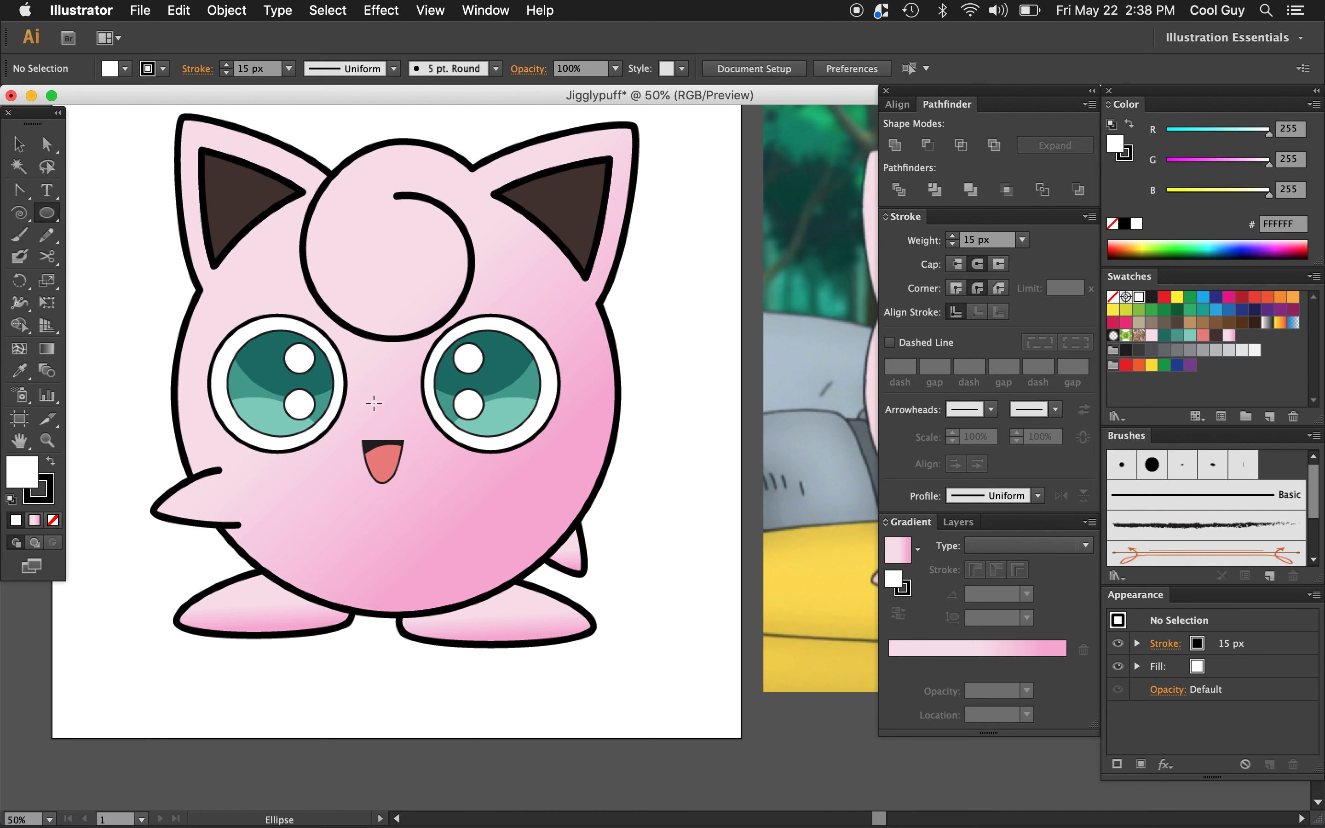
pyautogui.click(1126, 157)
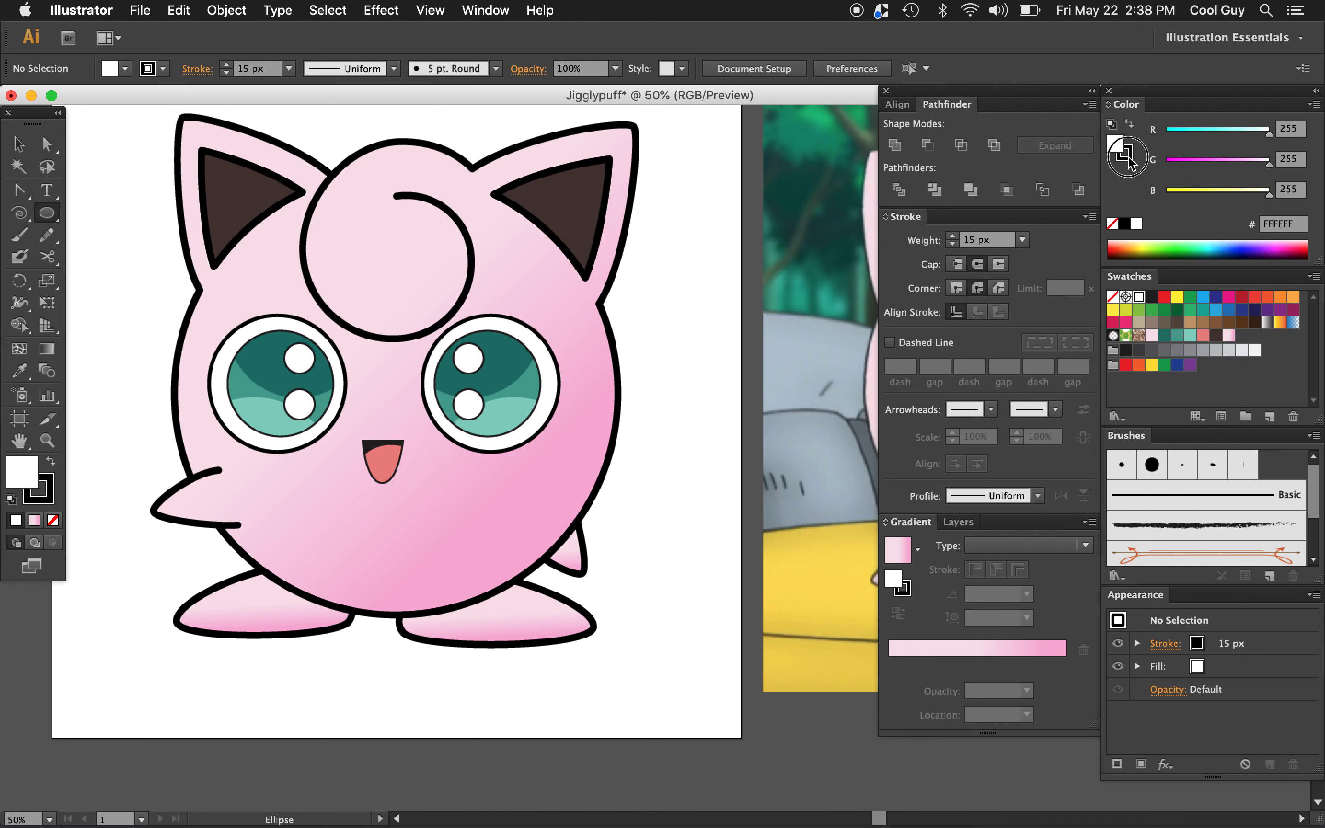
pyautogui.click(1112, 223)
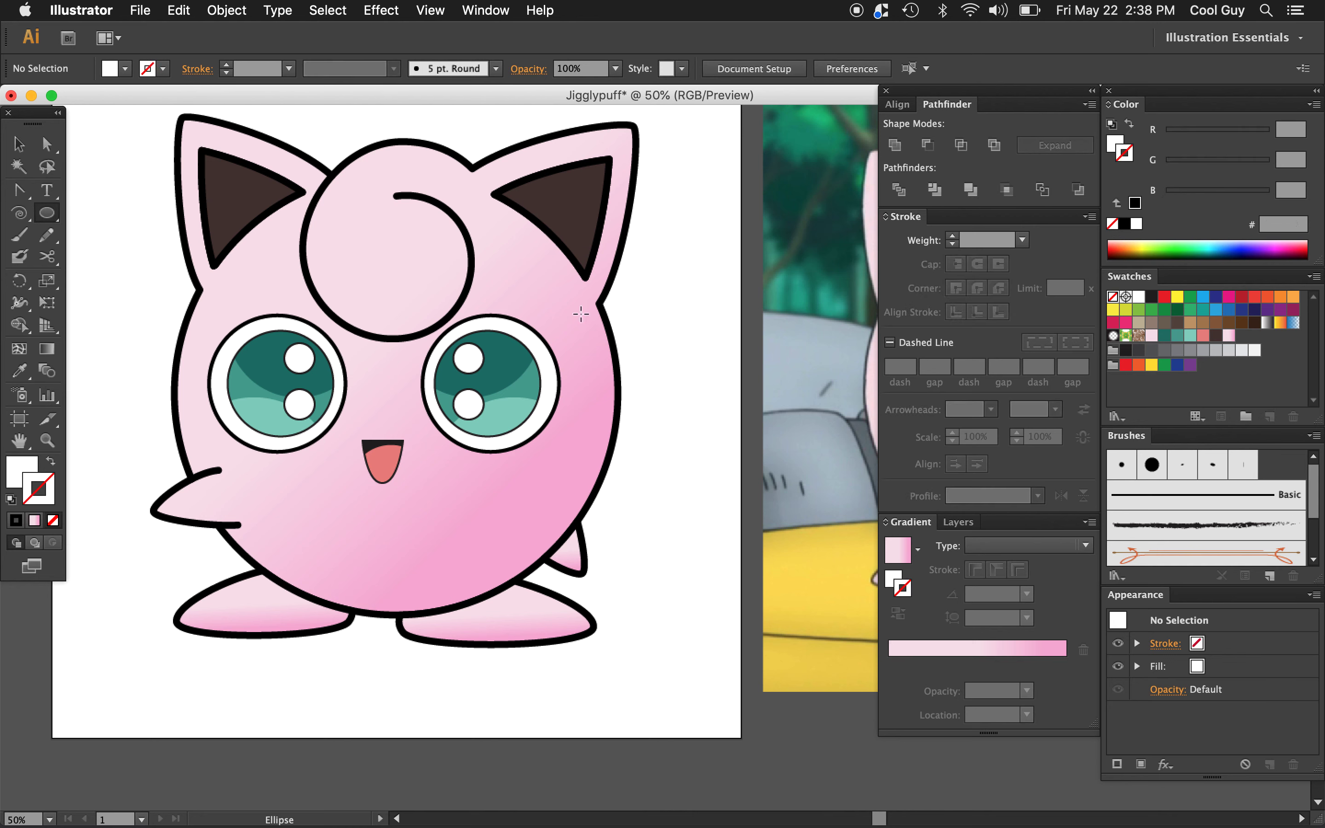
pyautogui.moveTo(266, 438); pyautogui.dragTo(586, 391)
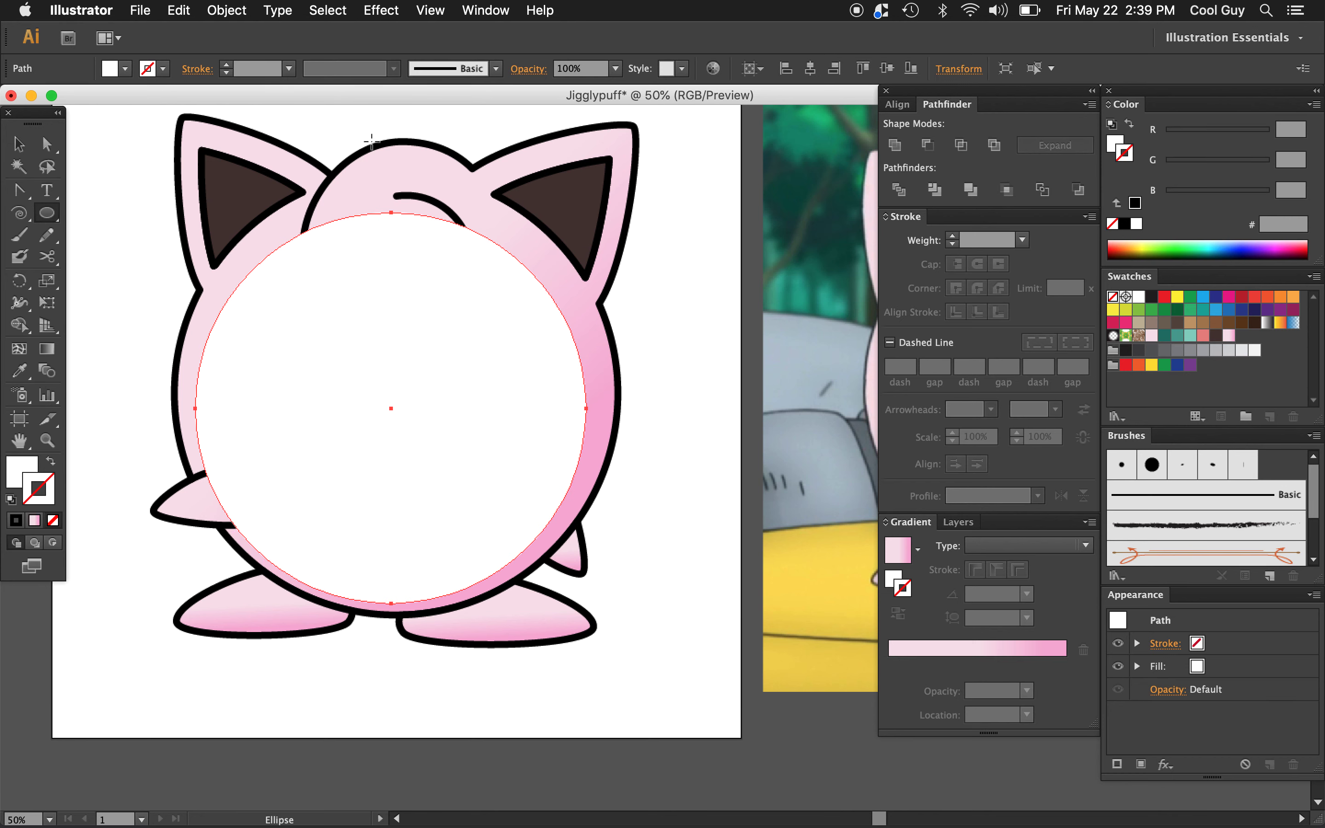
# Draw a bigger circle offset to the upper right and subtract it from the first, leaving a crescent along the body's lower left
pyautogui.moveTo(237, 126); pyautogui.dragTo(685, 289)
pyautogui.press('v')
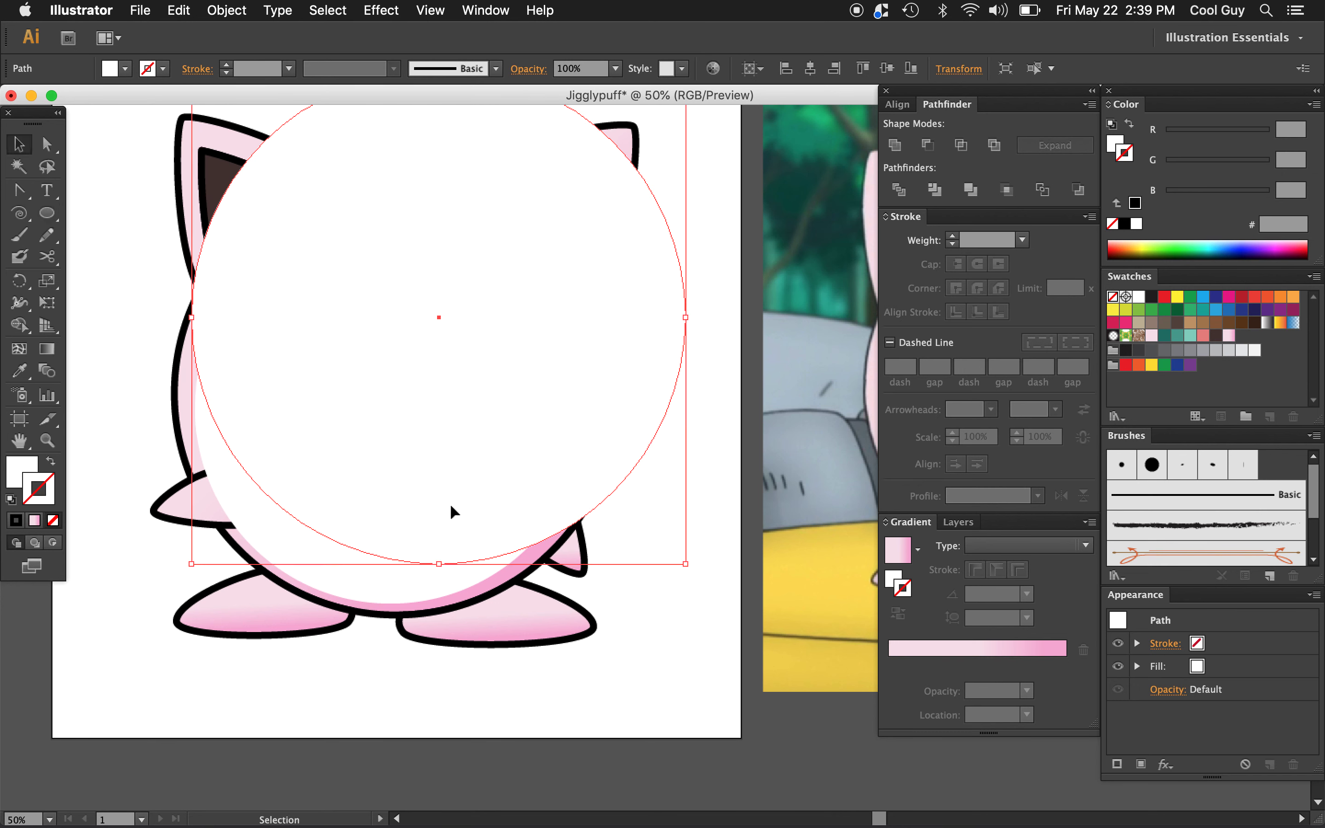
pyautogui.keyDown('shift'); pyautogui.click(371, 587); pyautogui.keyUp('shift')
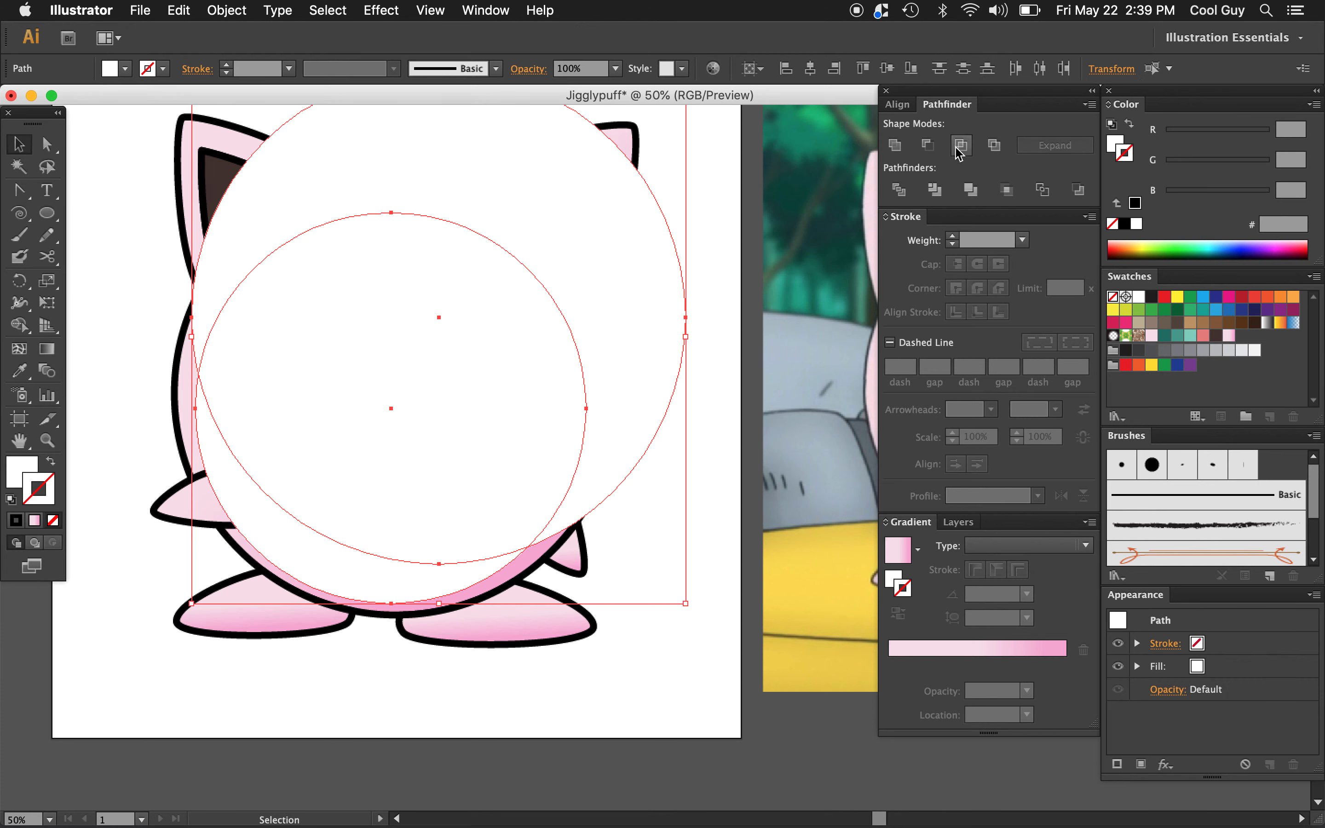
pyautogui.click(927, 146)
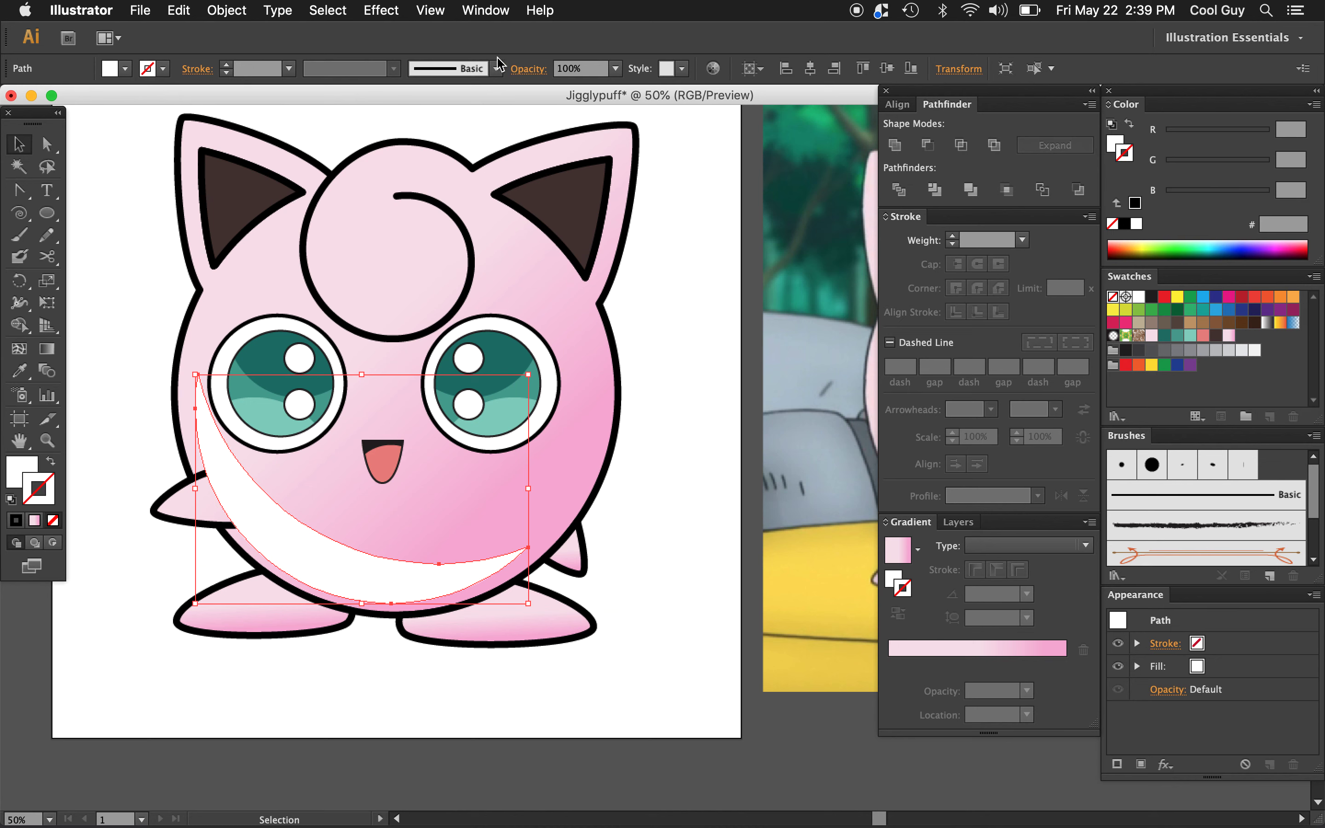
# Draw a circle over the crescent's upper end beside the left arm and subtract it from the crescent
pyautogui.press('l')
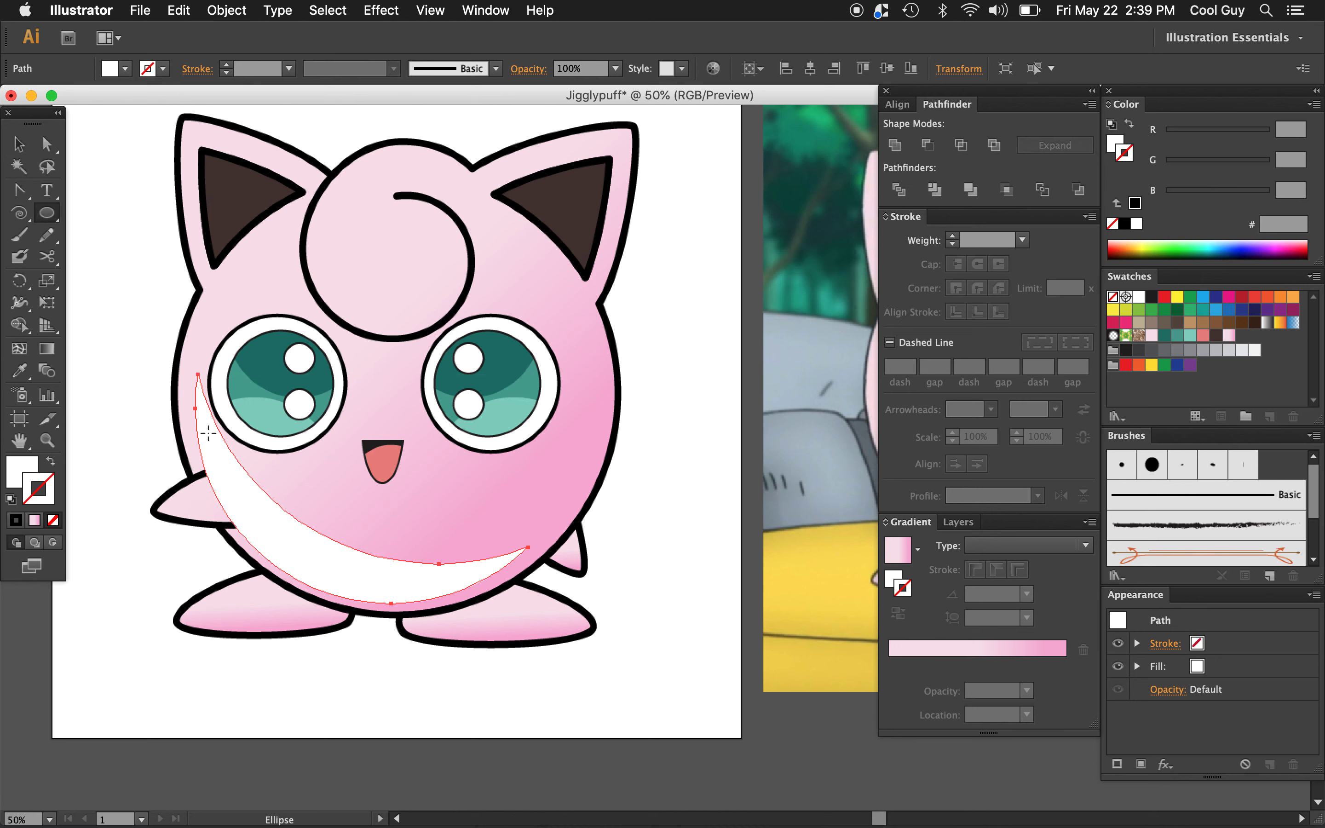
pyautogui.moveTo(130, 308); pyautogui.dragTo(356, 444)
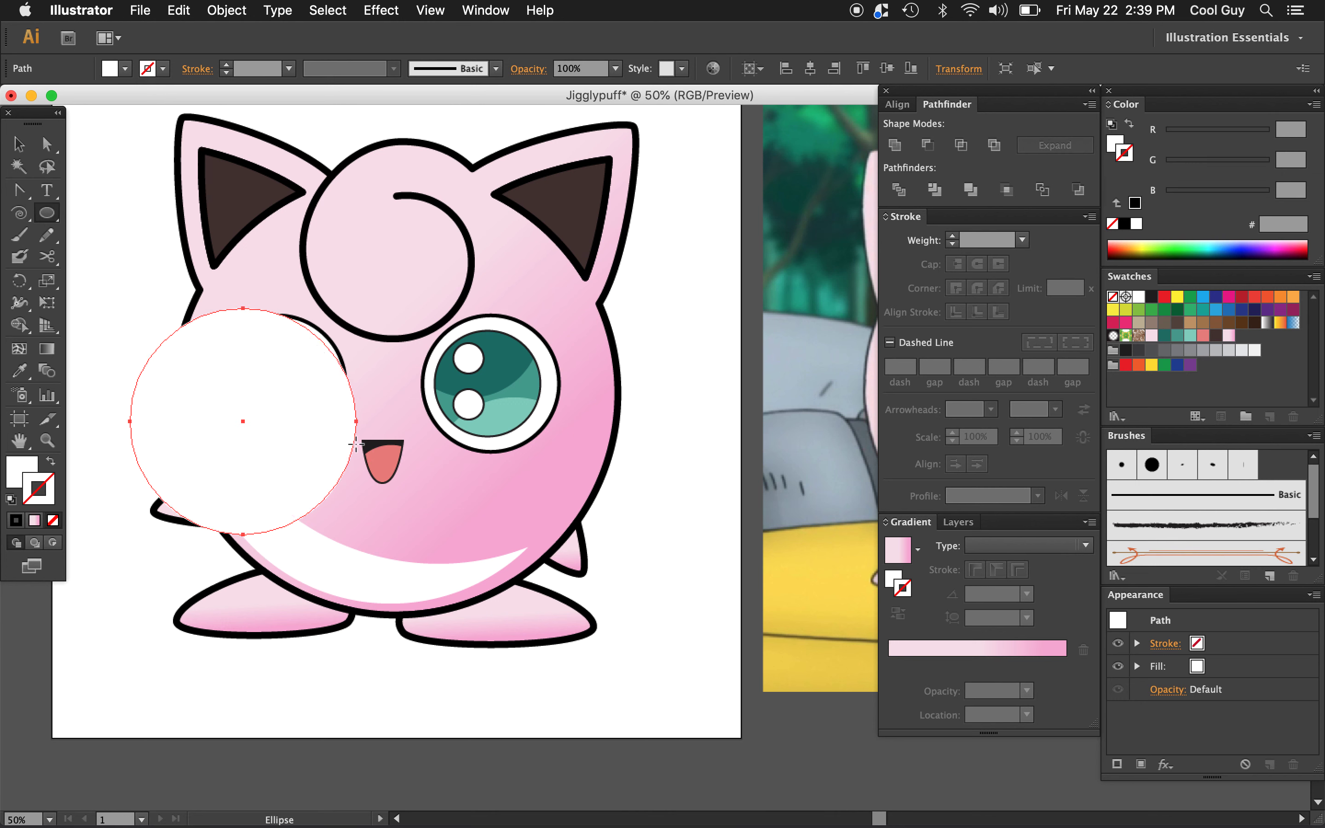
pyautogui.keyDown('shift'); pyautogui.keyDown('super'); pyautogui.click(351, 592); pyautogui.keyUp('super'); pyautogui.keyUp('shift')
pyautogui.press('v')
pyautogui.click(928, 153)
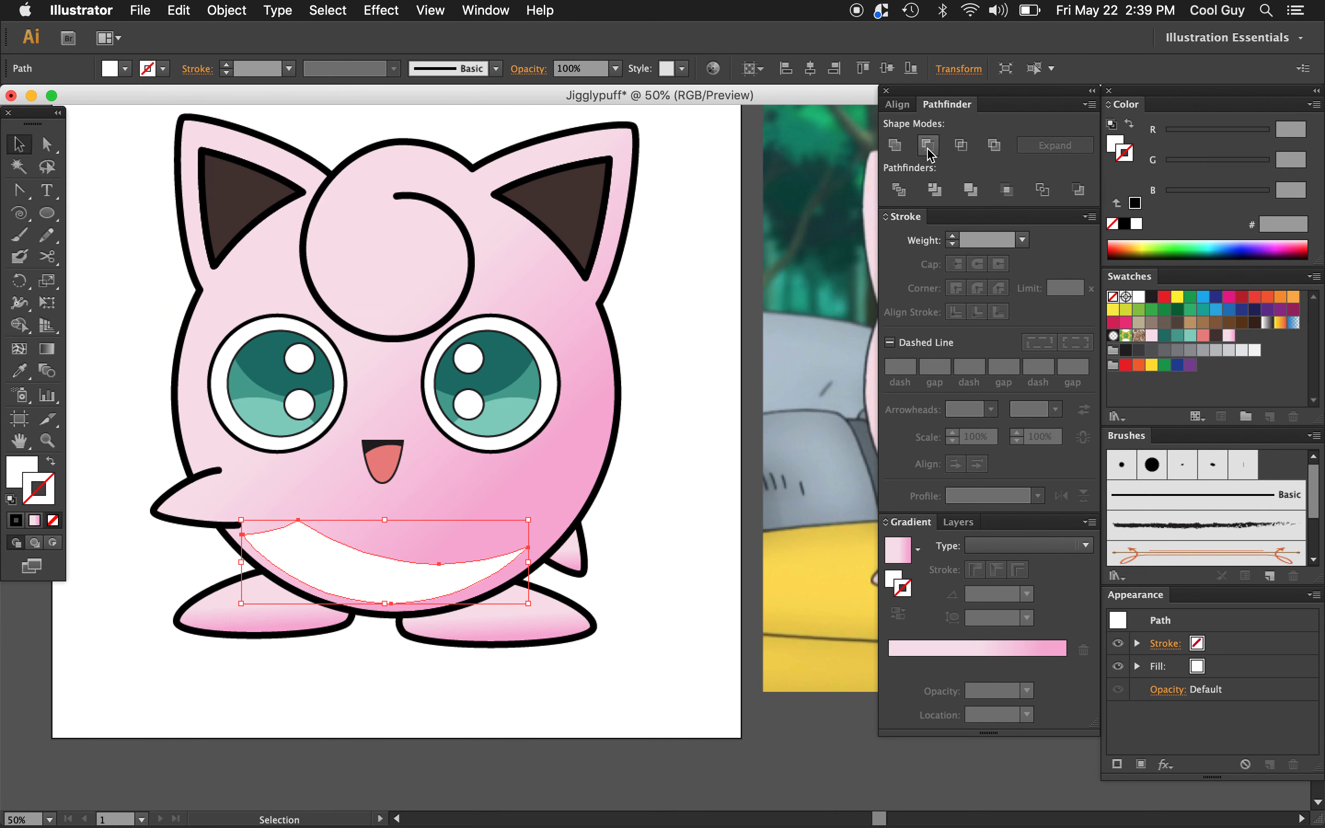
# Set the opacity of the white crescent highlight to 30% and deselect it
pyautogui.click(584, 70)
pyautogui.write('20')
pyautogui.press('Return')
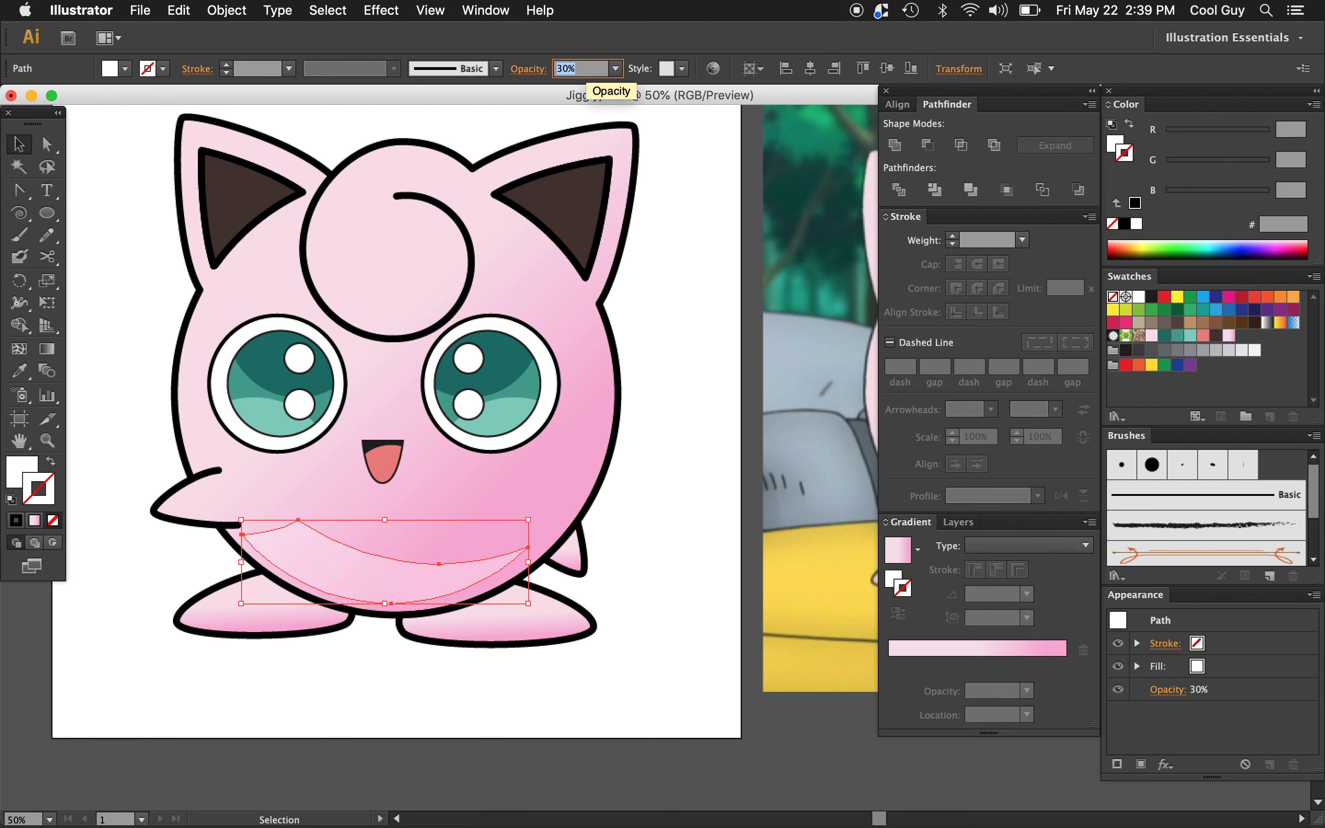
pyautogui.click(703, 318)
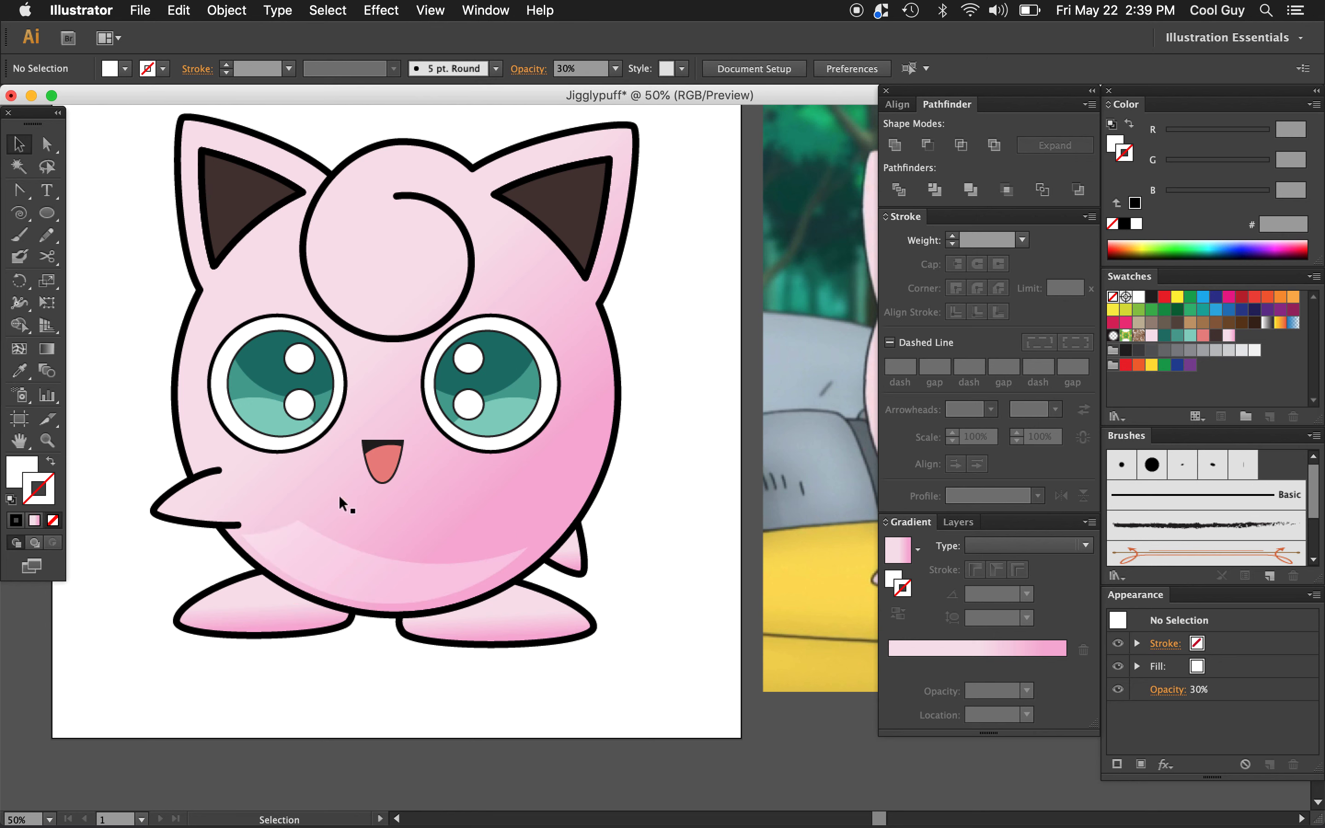
# Create an inner copy of the left foot's outline with Offset Path at -25 px
pyautogui.click(230, 603)
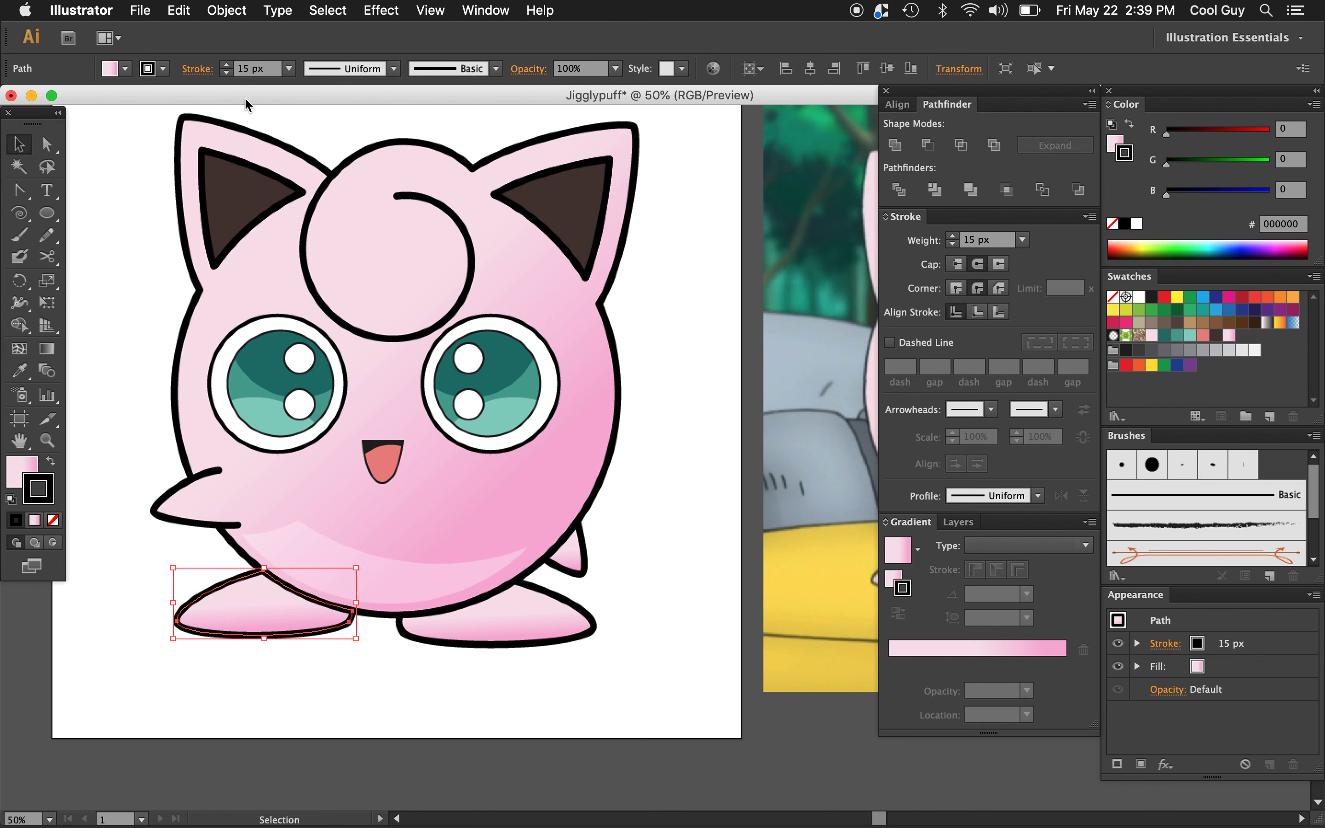
pyautogui.click(226, 10)
pyautogui.moveTo(295, 355)
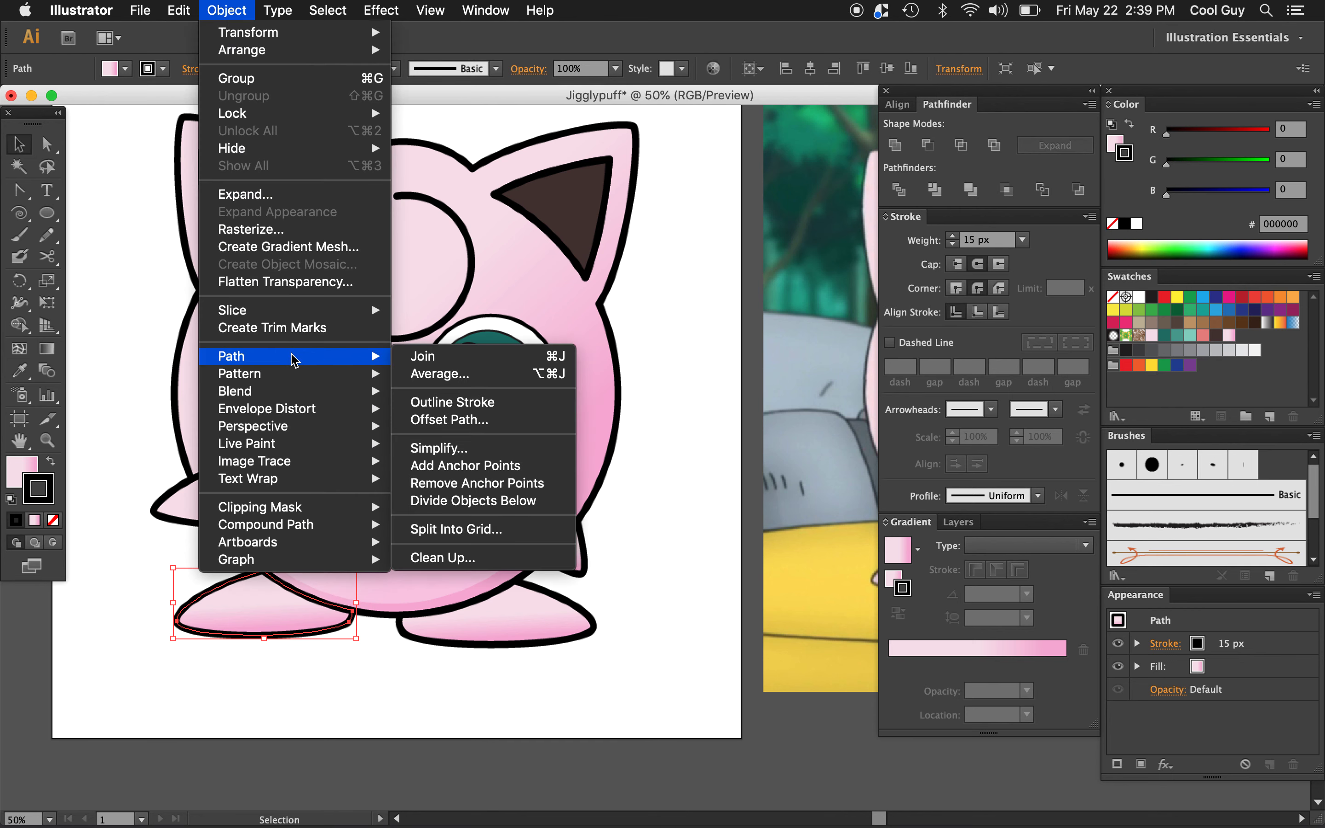
pyautogui.click(463, 419)
pyautogui.click(811, 313)
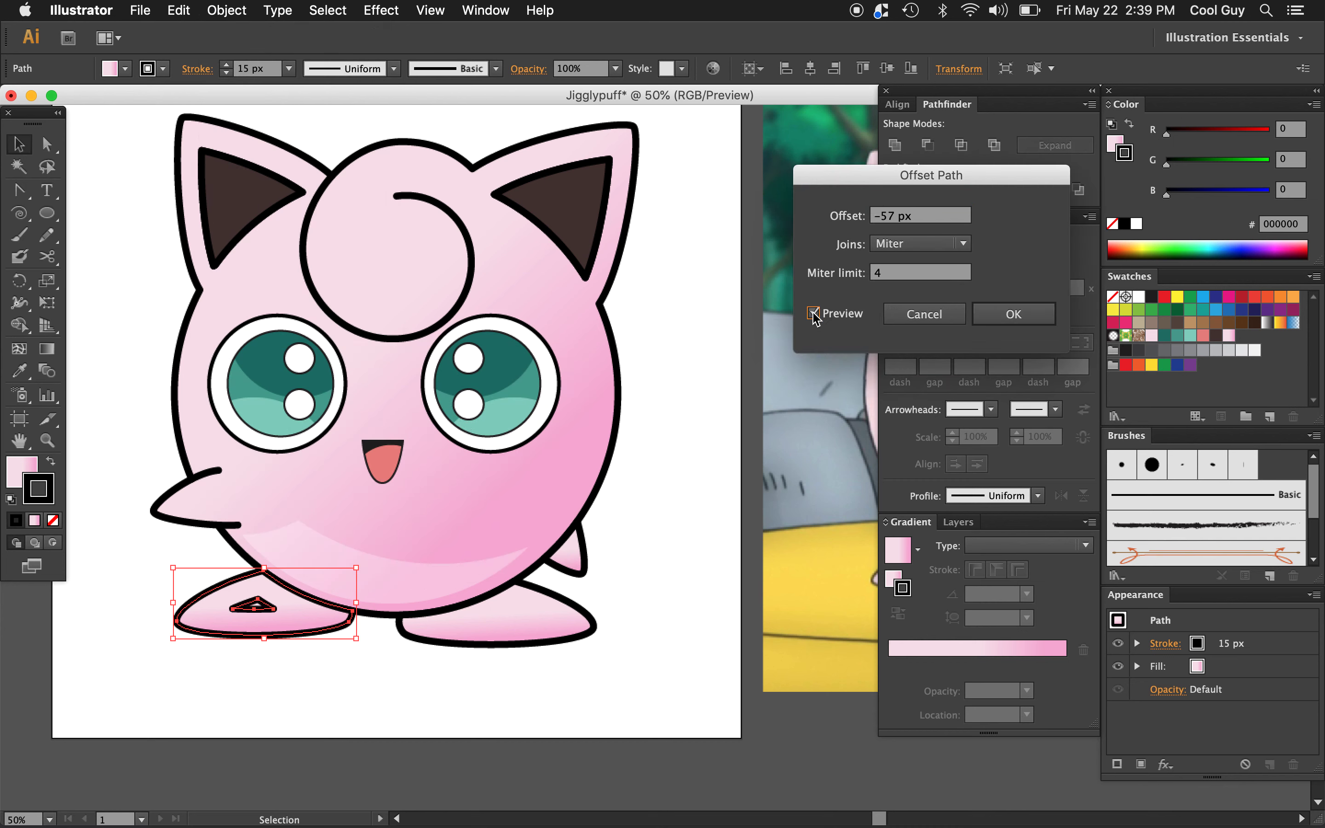
pyautogui.click(936, 213)
pyautogui.press('Up')
pyautogui.press('Up')
pyautogui.press('Up')
pyautogui.press('Up')
pyautogui.press('Up')
pyautogui.press('Up')
pyautogui.press('Up')
pyautogui.press('Up')
pyautogui.press('Up')
pyautogui.press('Up')
pyautogui.press('Up')
pyautogui.press('Up')
pyautogui.press('Up')
pyautogui.press('Up')
pyautogui.press('Up')
pyautogui.press('Up')
pyautogui.press('Up')
pyautogui.press('Up')
pyautogui.press('Up')
pyautogui.press('Up')
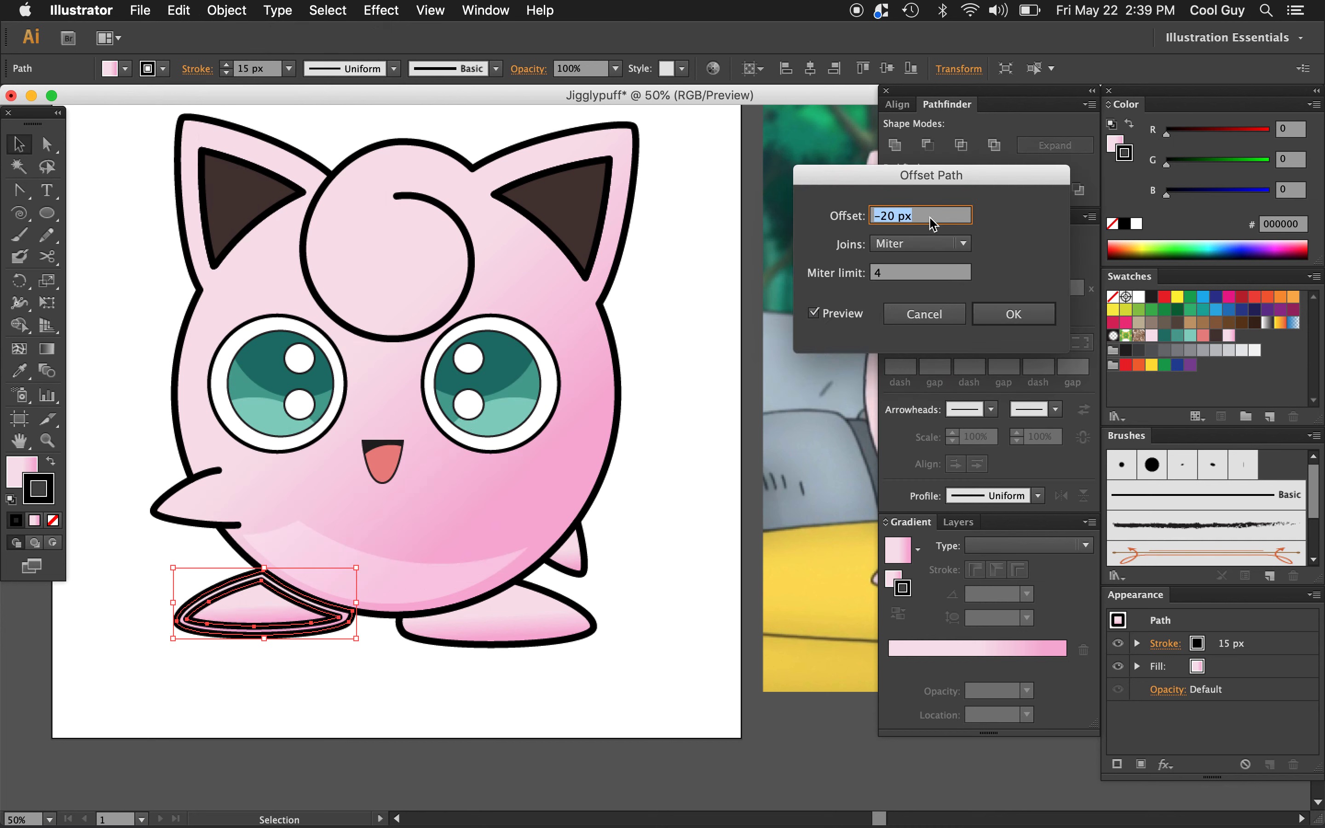
pyautogui.press('Up')
pyautogui.press('Up')
pyautogui.press('Up')
pyautogui.press('Up')
pyautogui.press('Up')
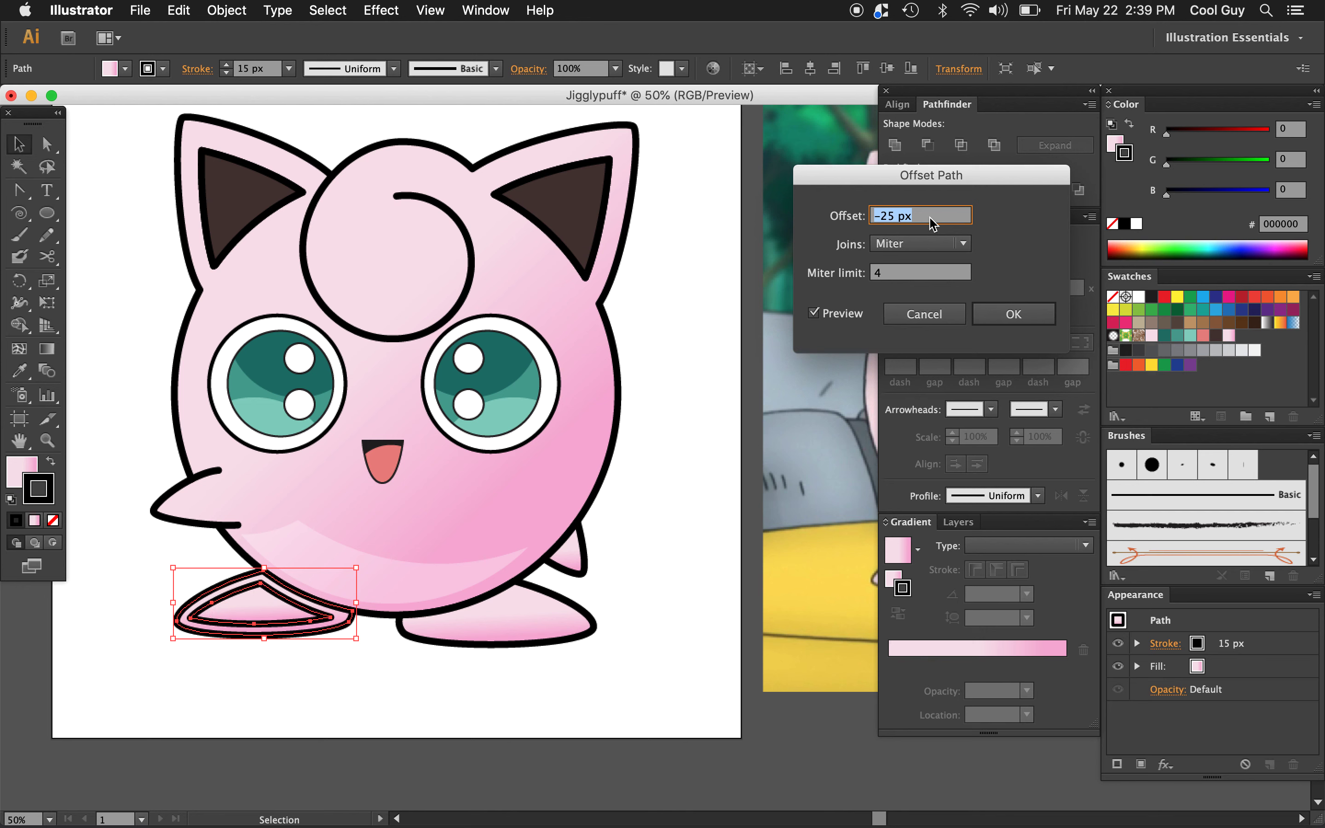
pyautogui.click(1012, 313)
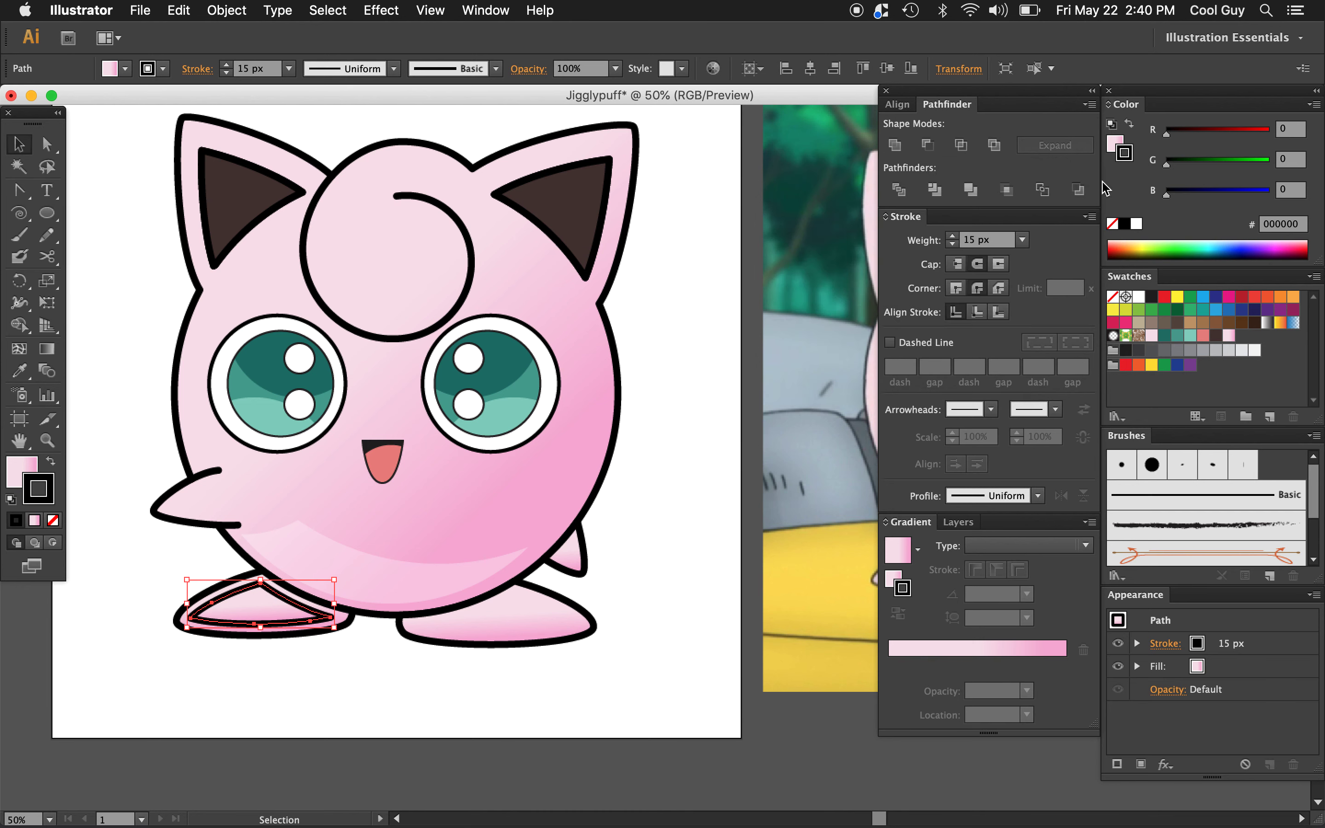
# Remove the stroke from the left foot's inner shape and fill it with white
pyautogui.click(1112, 223)
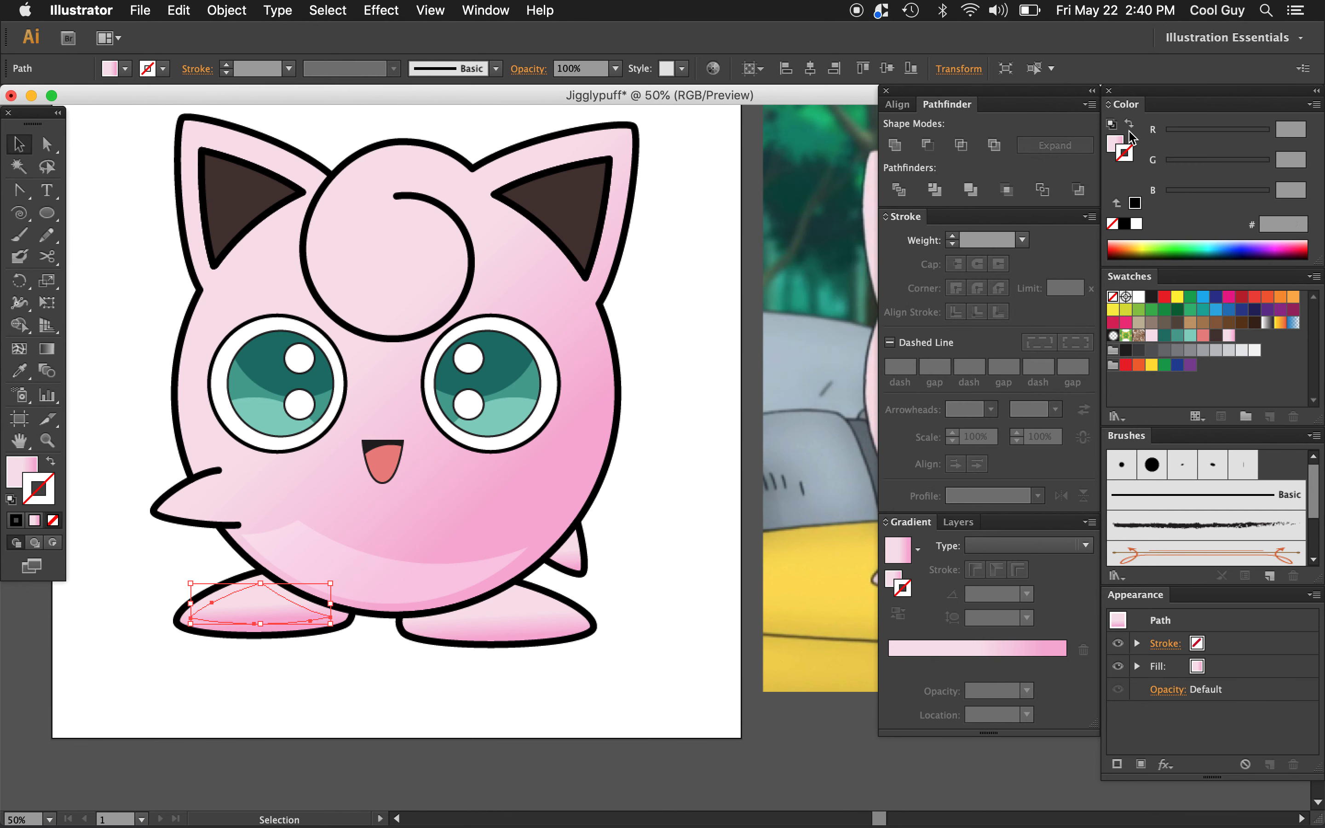
pyautogui.click(1115, 144)
pyautogui.click(1137, 225)
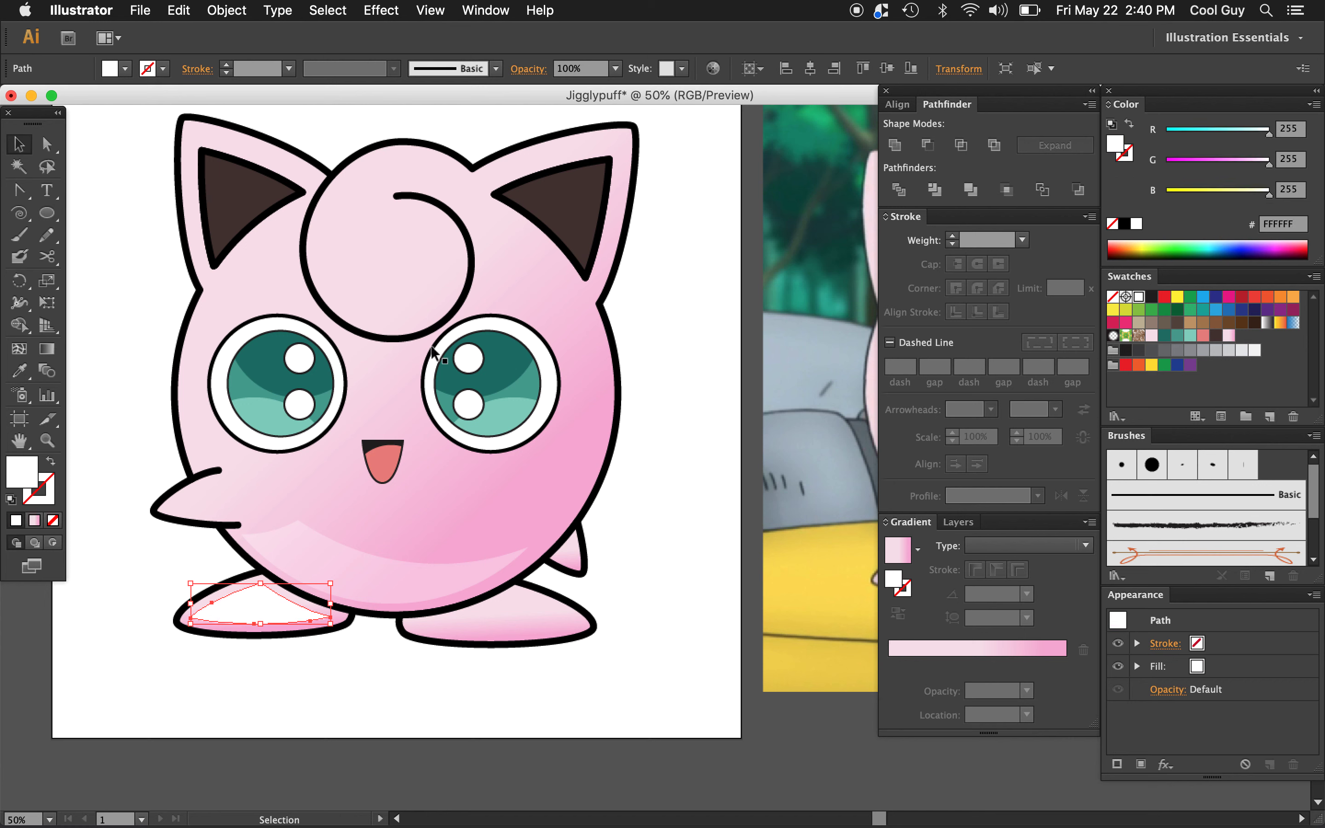
# Draw a wide ellipse over the upper part of the left foot's white inner shape and subtract it to leave a highlight
pyautogui.press('l')
pyautogui.moveTo(167, 530); pyautogui.dragTo(355, 604)
pyautogui.press('v')
pyautogui.keyDown('shift'); pyautogui.click(257, 622); pyautogui.keyUp('shift')
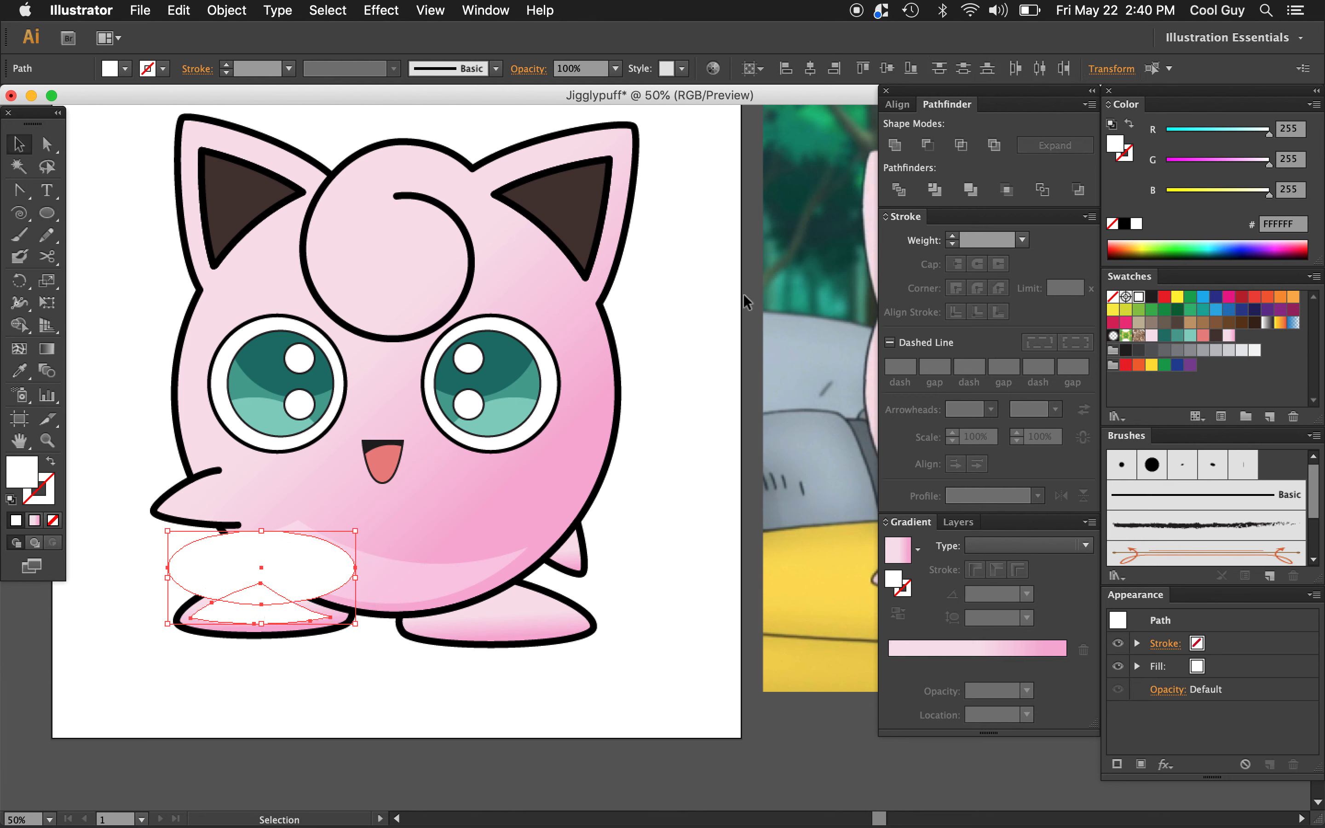
pyautogui.click(927, 145)
pyautogui.click(630, 648)
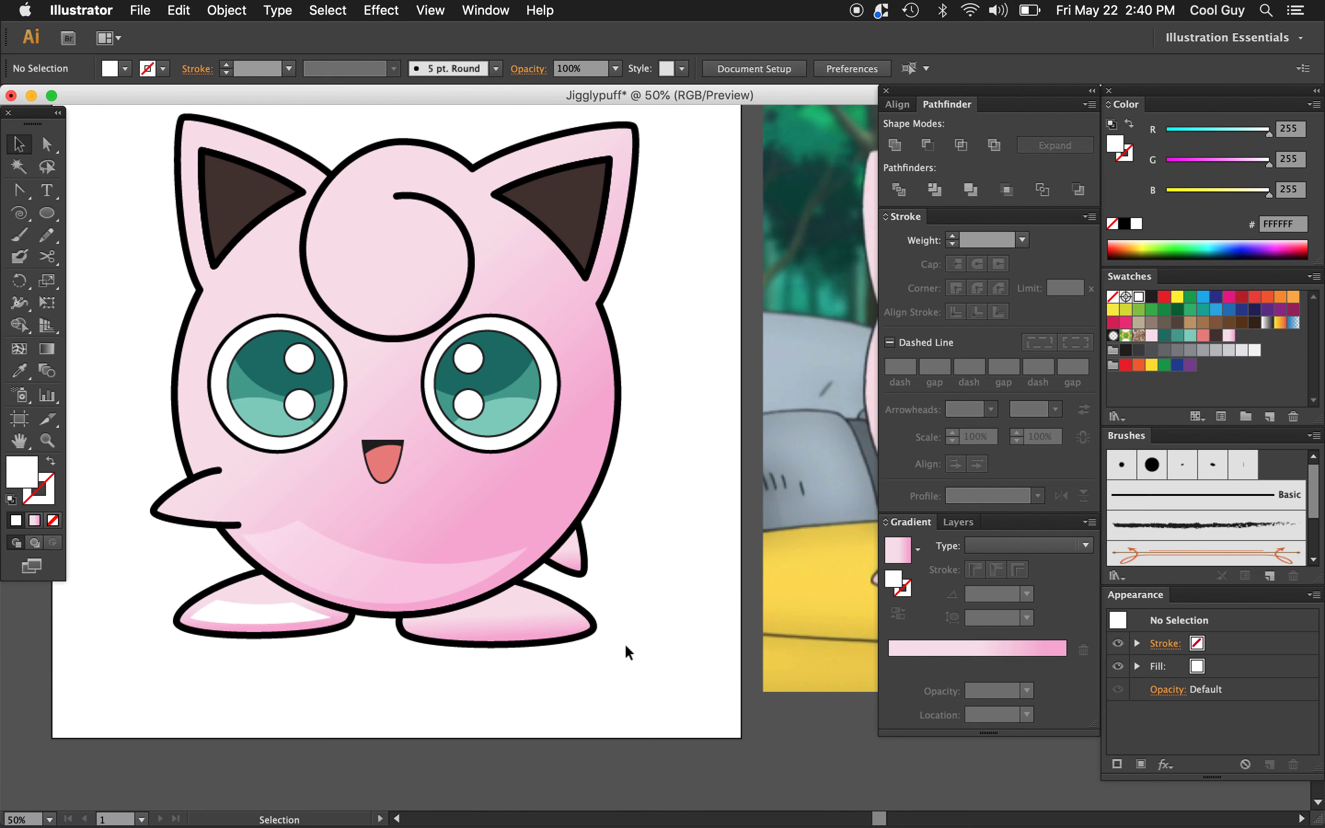
# Create an inner copy of the right foot's outline with Offset Path at -25 px
pyautogui.click(545, 607)
pyautogui.click(227, 10)
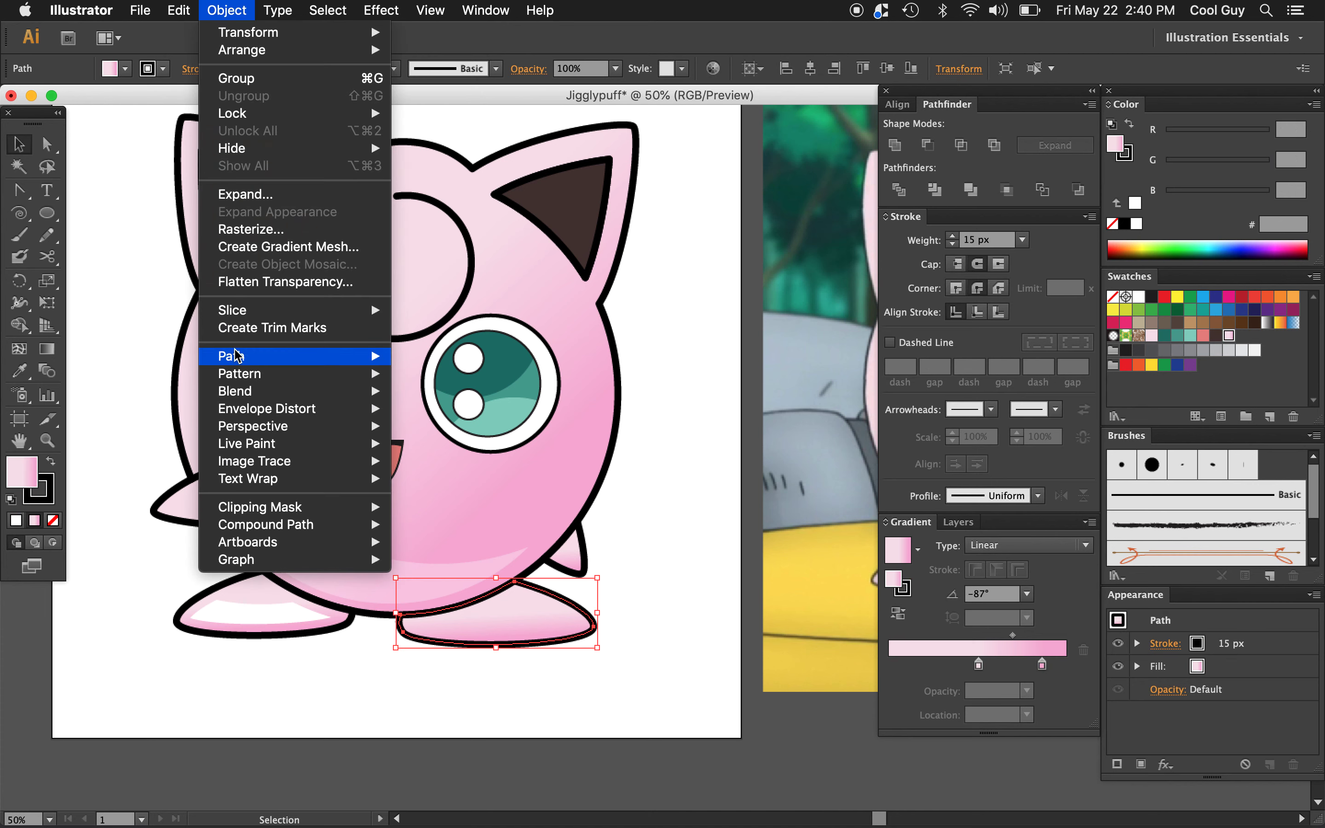
pyautogui.moveTo(372, 356)
pyautogui.click(446, 420)
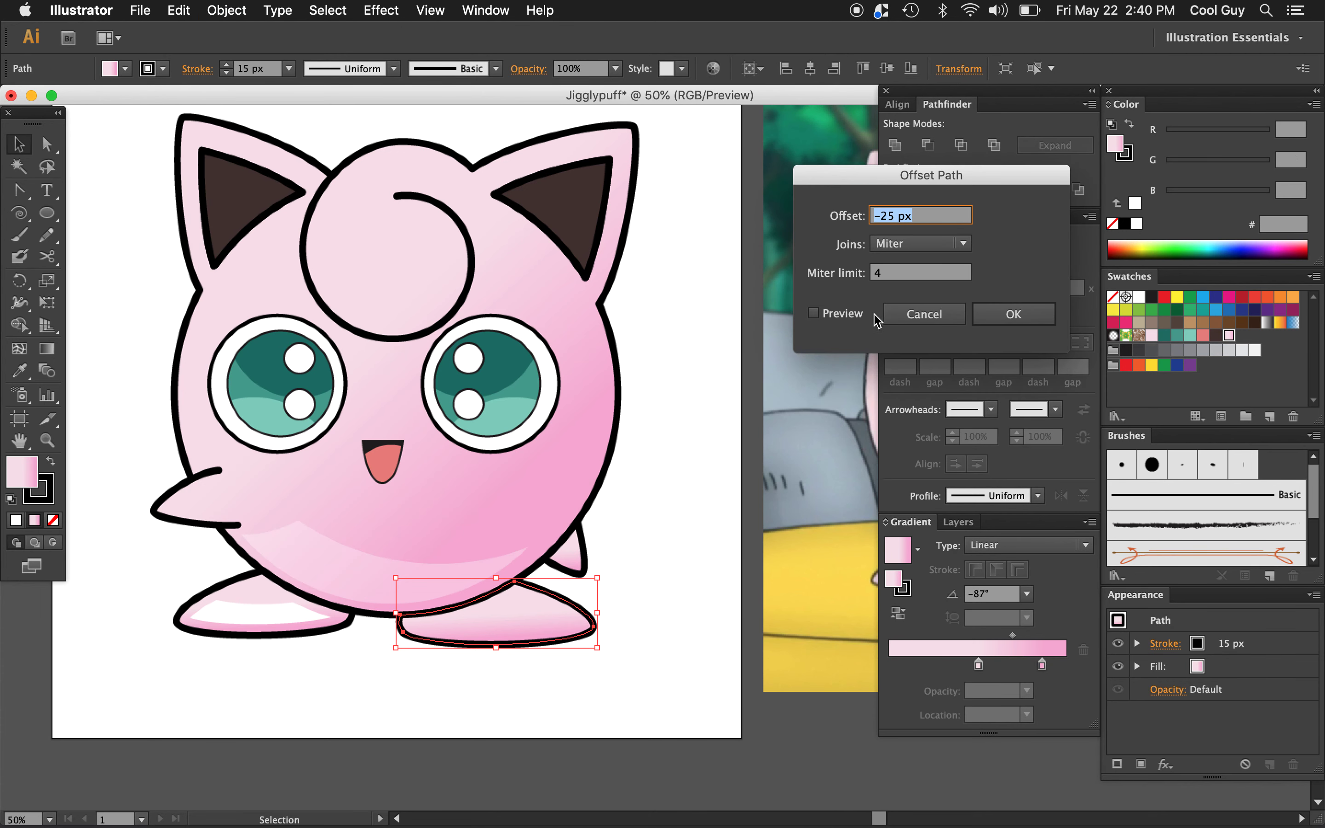
pyautogui.click(999, 316)
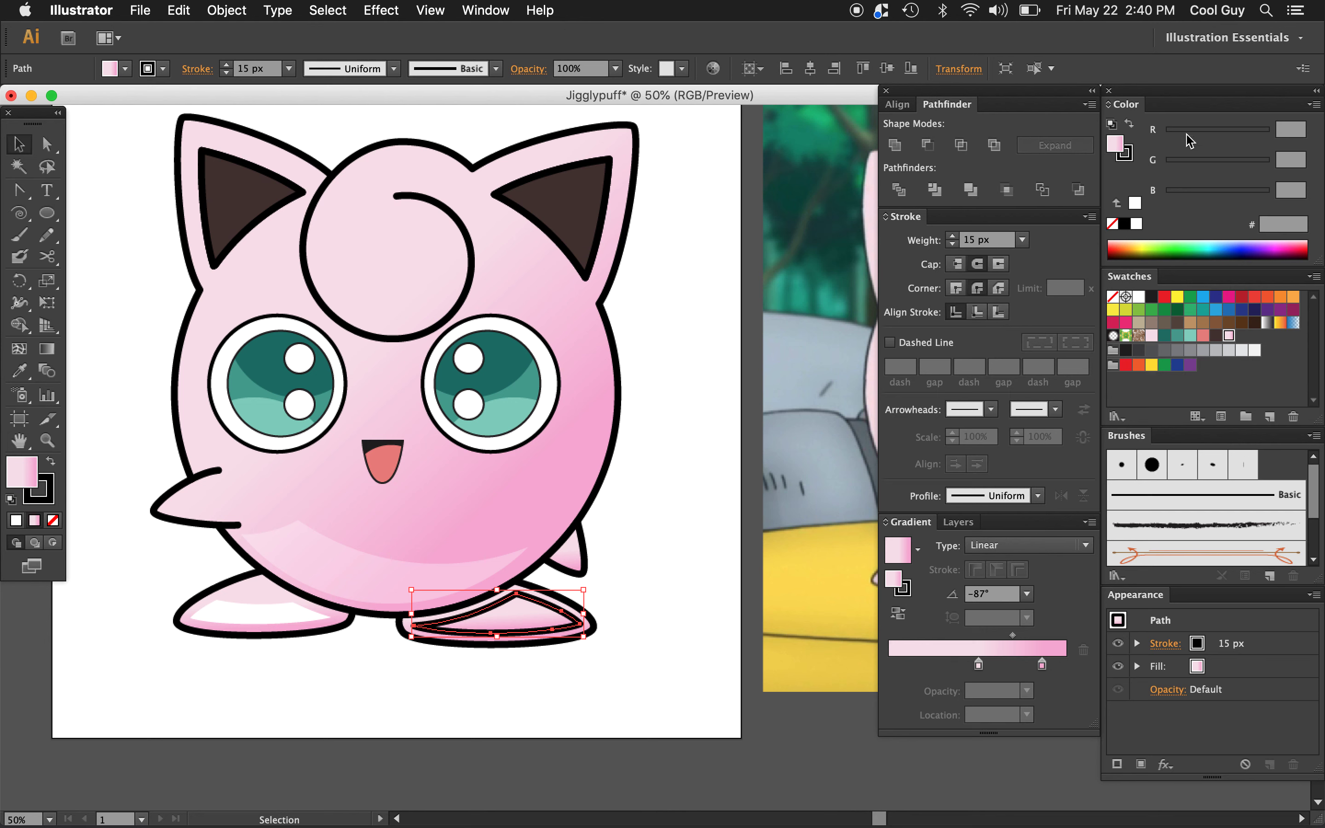
# Fill the right foot's inner shape with white and remove its stroke
pyautogui.click(1137, 223)
pyautogui.click(1128, 156)
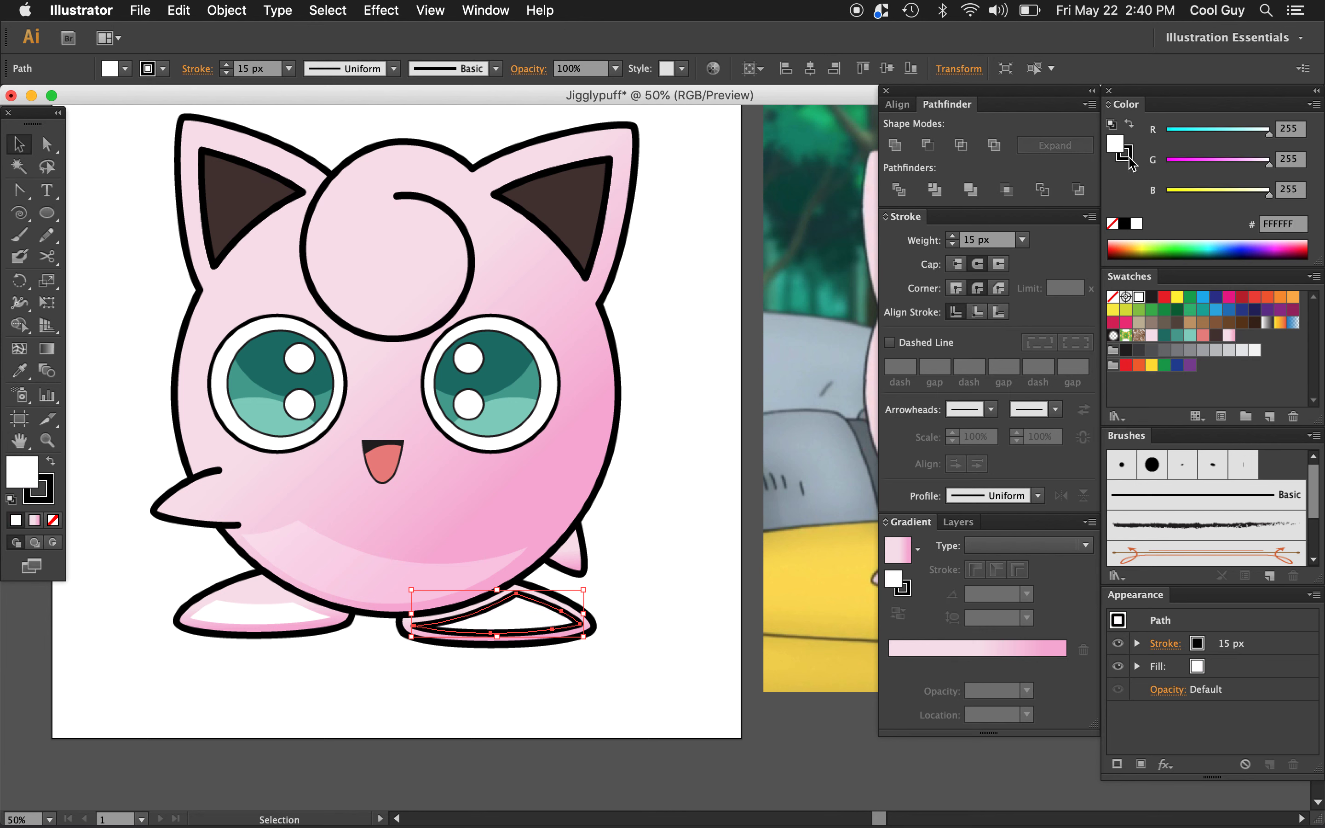
pyautogui.click(1112, 224)
# Draw an ellipse over the upper part of the right foot's white inner shape and subtract it to leave a highlight
pyautogui.press('l')
pyautogui.moveTo(414, 501); pyautogui.dragTo(587, 615)
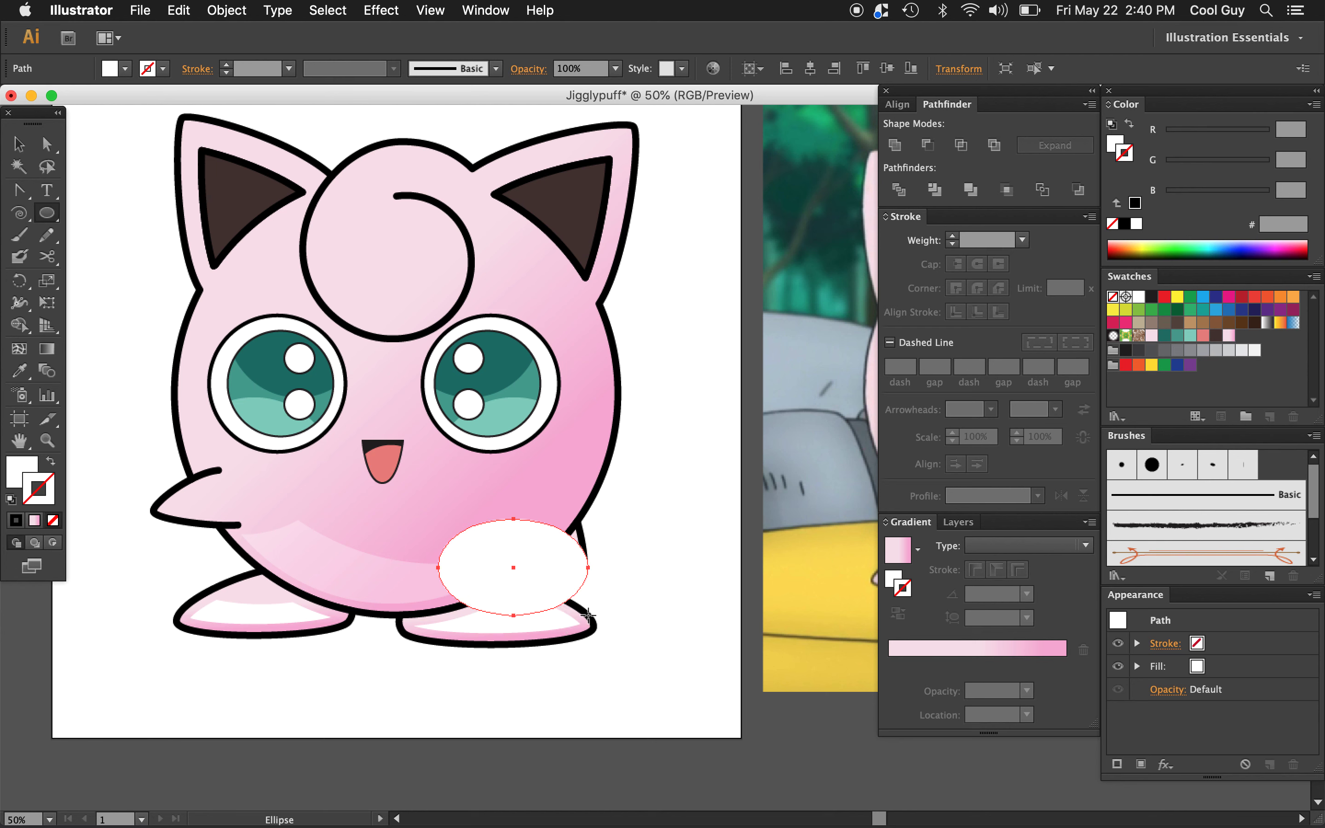
pyautogui.press('v')
pyautogui.keyDown('shift'); pyautogui.click(493, 626); pyautogui.keyUp('shift')
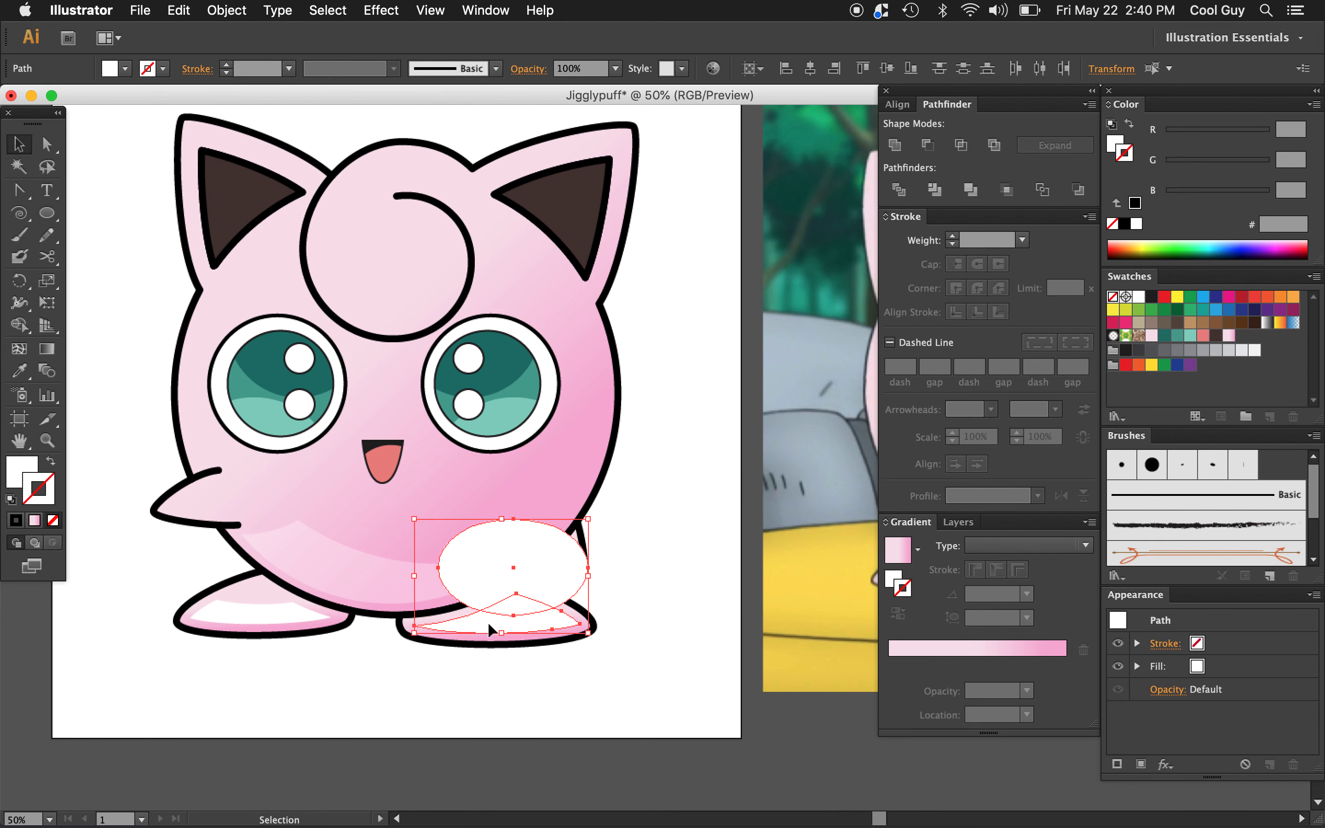
pyautogui.click(926, 145)
# Set the opacity of the right foot's highlight to 30% and deselect it
pyautogui.click(583, 68)
pyautogui.write('30')
pyautogui.press('Return')
pyautogui.click(656, 522)
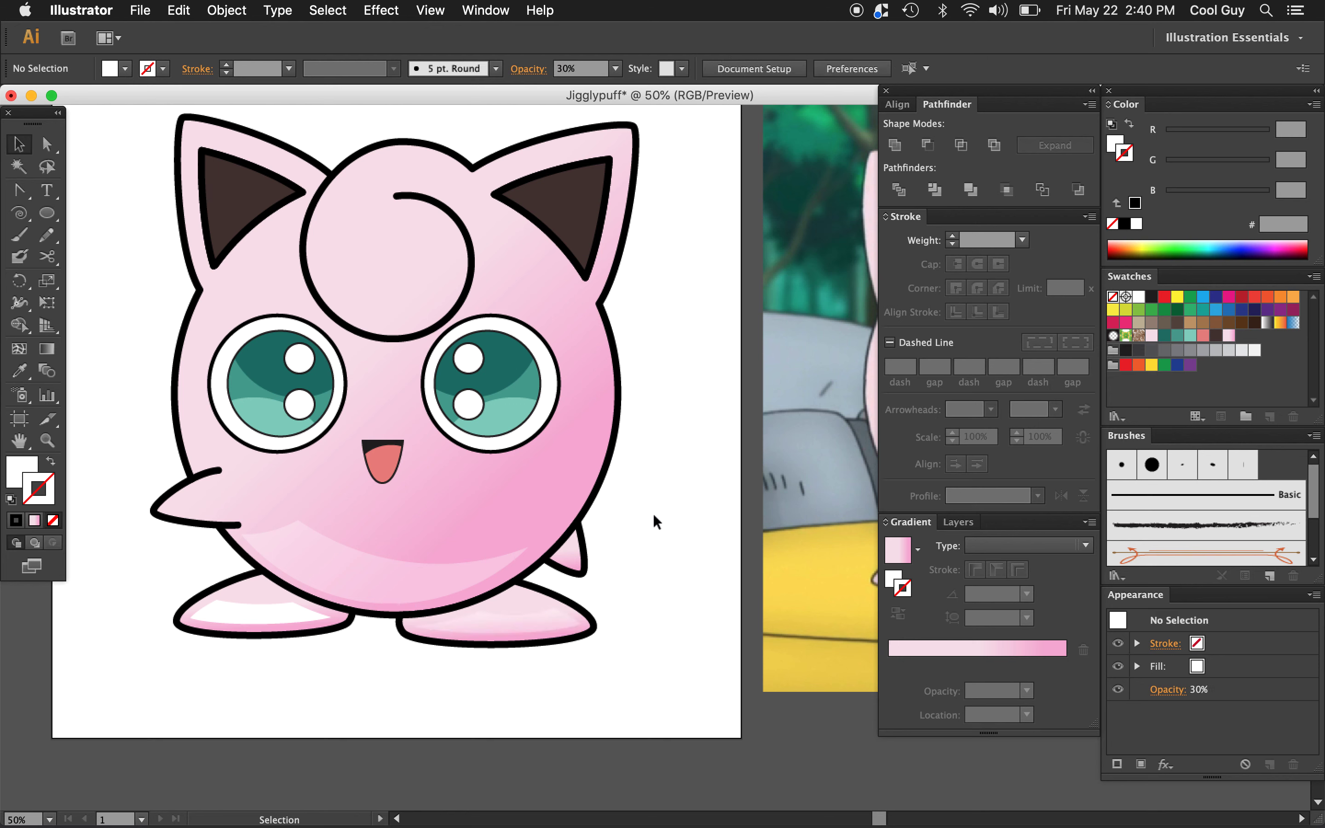
# Set the opacity of the left foot's white highlight to 30% and deselect it
pyautogui.click(280, 619)
pyautogui.click(572, 68)
pyautogui.write('30')
pyautogui.press('Return')
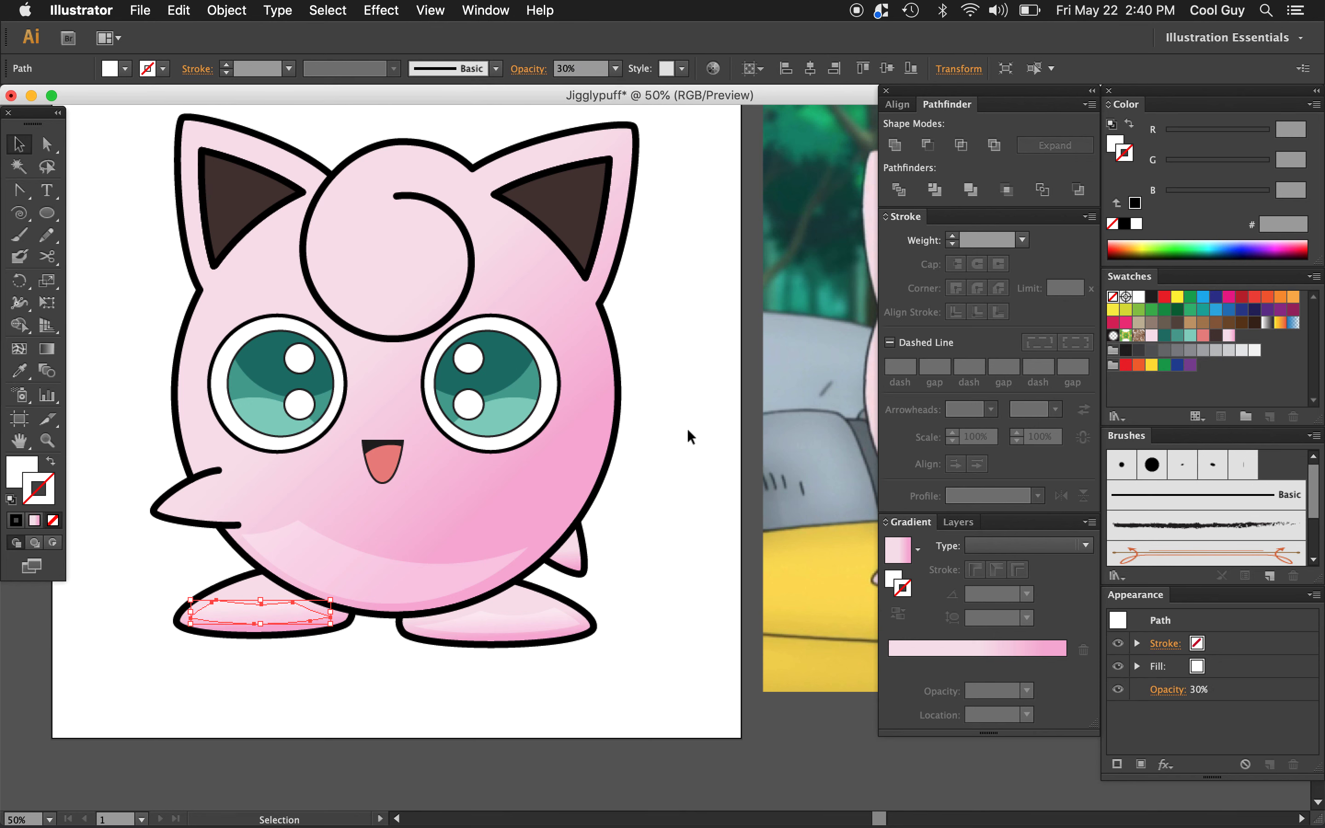
pyautogui.click(700, 488)
# Draw a closed, curved white highlight with the Pen tool along the lower-left inside edge of the hair curl
pyautogui.hscroll(-1, 578, 454)
pyautogui.hscroll(-2, 579, 453)
pyautogui.scroll(1, 578, 453)
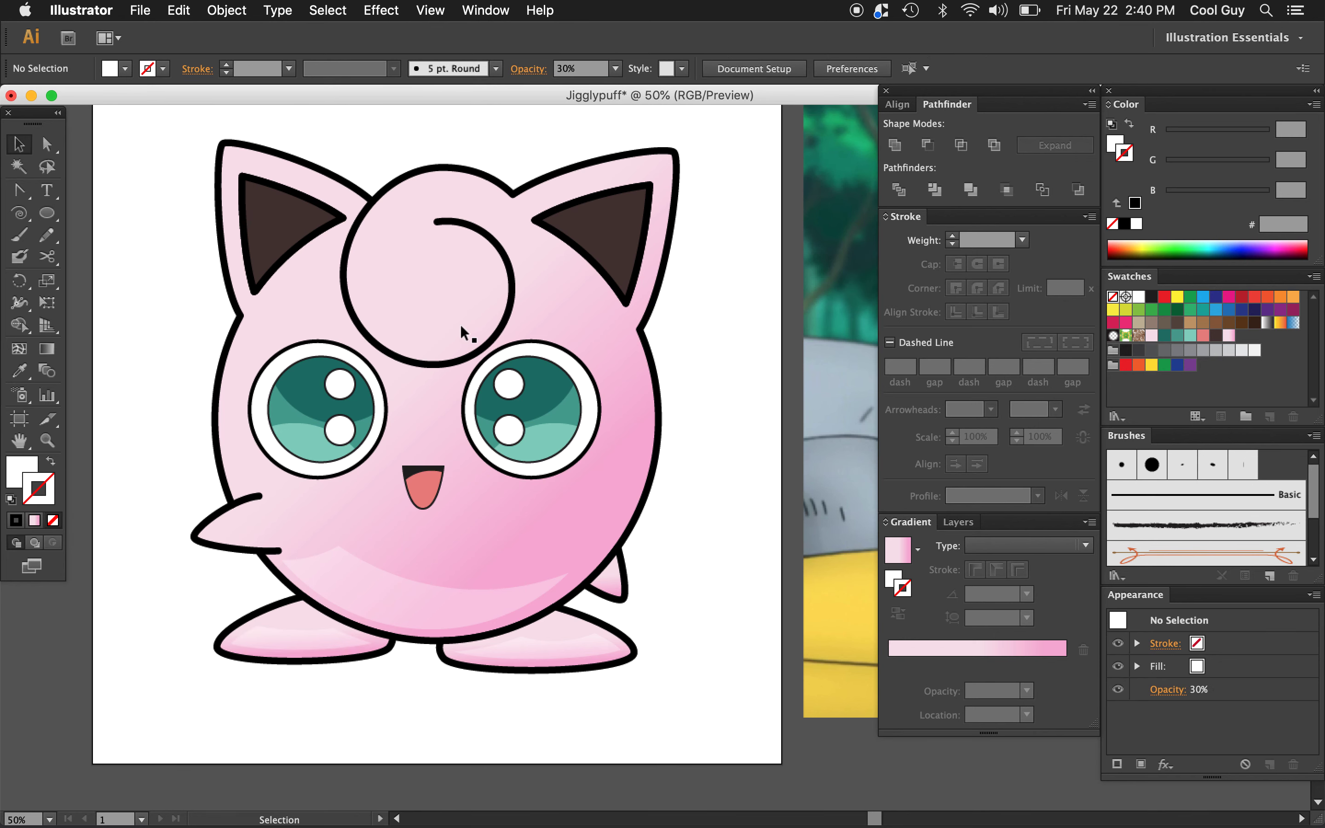
pyautogui.press('p')
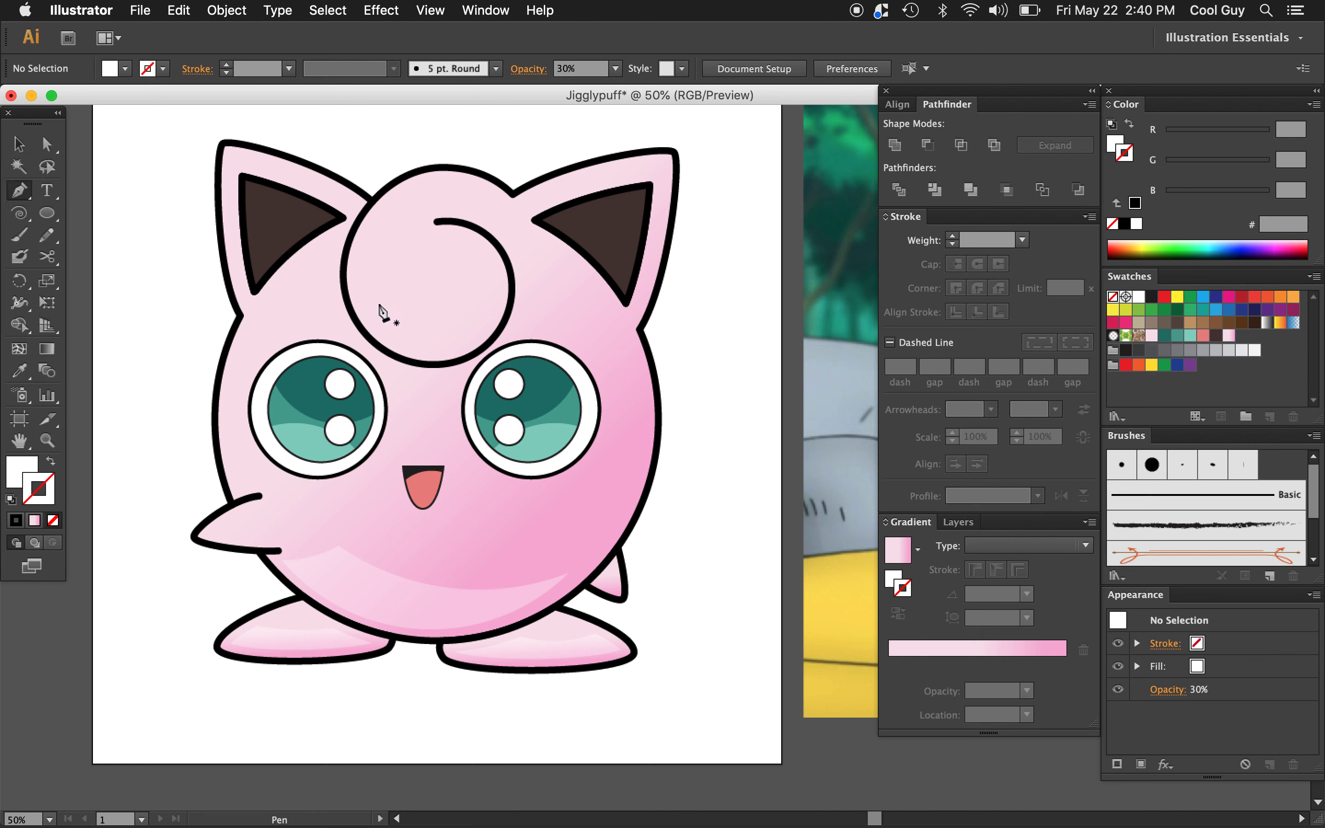
pyautogui.click(372, 280)
pyautogui.moveTo(448, 320); pyautogui.dragTo(470, 337)
pyautogui.moveTo(386, 333); pyautogui.dragTo(380, 289)
pyautogui.click(361, 281)
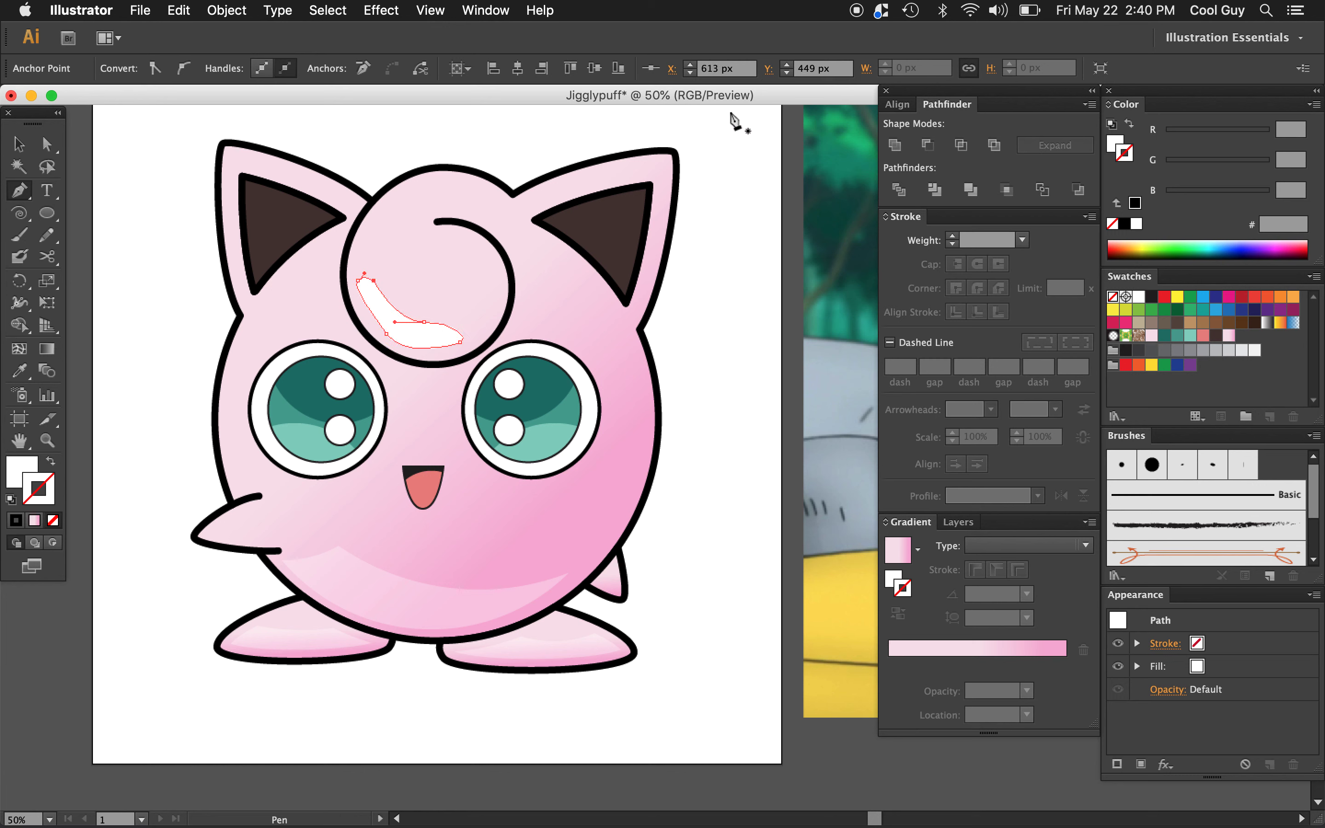
# Set the opacity of the hair curl's white highlight to 30% and deselect it
pyautogui.click(19, 144)
pyautogui.click(392, 250)
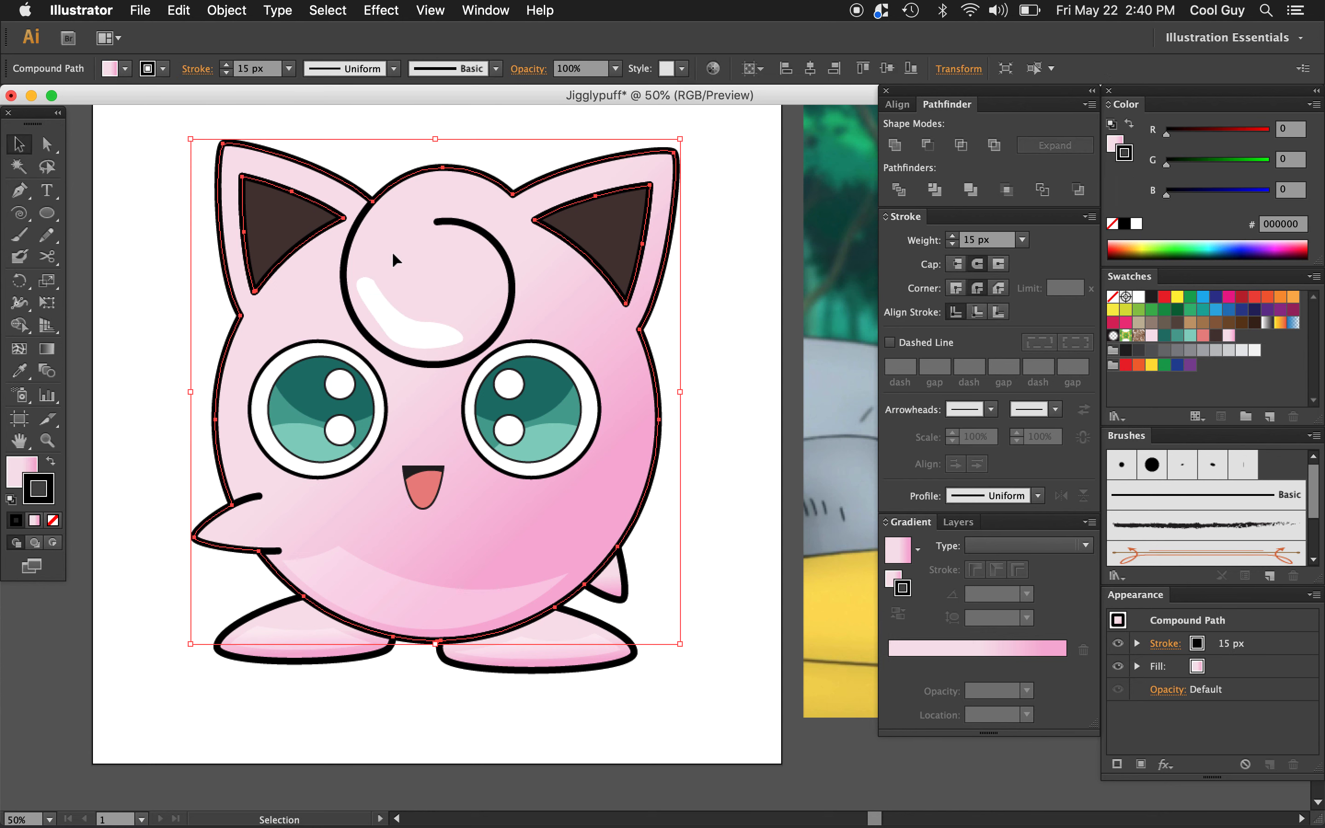
pyautogui.click(407, 329)
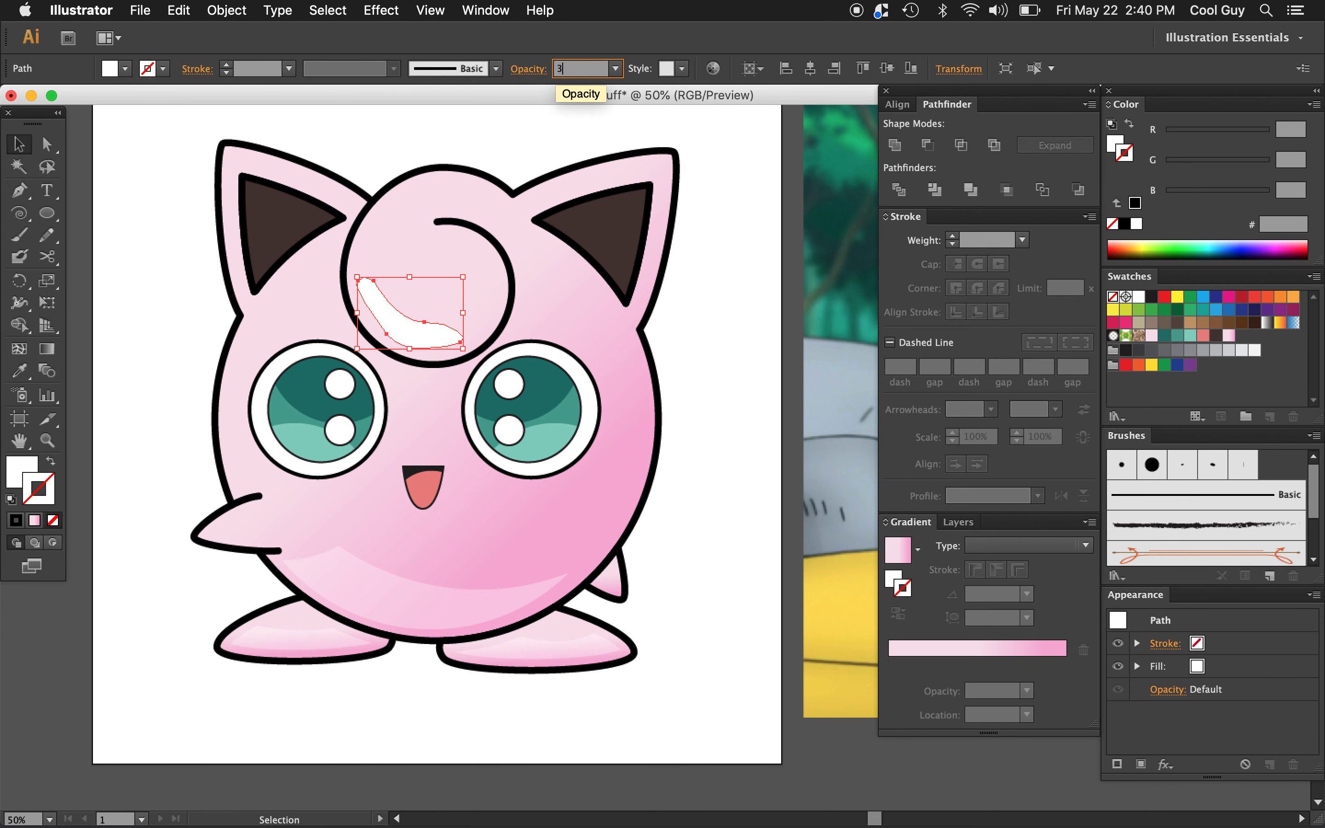
pyautogui.write('30')
pyautogui.press('Return')
pyautogui.click(719, 296)
# Draw a yellow (FFF200) square without stroke over the upper-left part of the artboard, about half the artboard's width
pyautogui.press('z')
pyautogui.keyDown('alt'); pyautogui.click(711, 408); pyautogui.keyUp('alt')
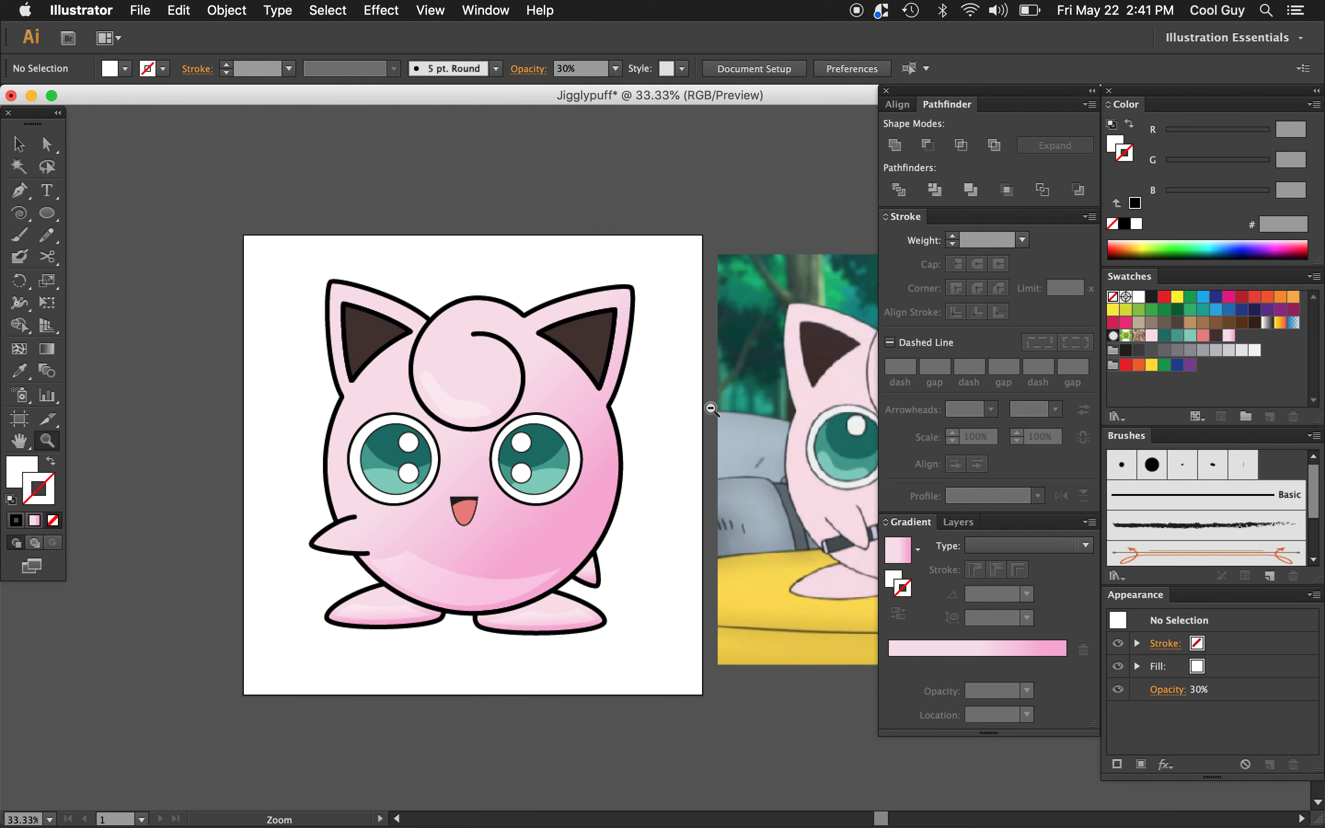
pyautogui.scroll(-2, 637, 440)
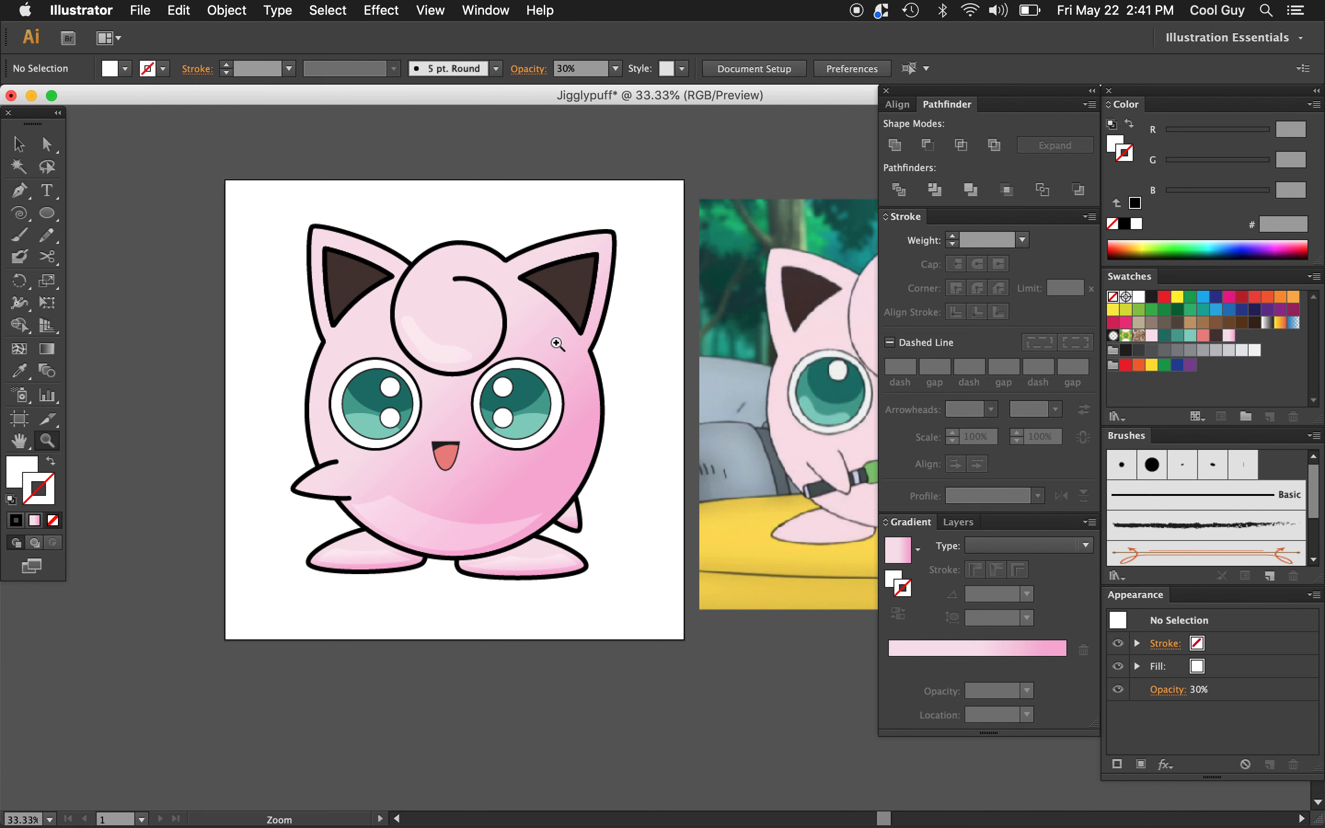
pyautogui.hscroll(2, 557, 343)
pyautogui.scroll(1, 556, 343)
pyautogui.press('l')
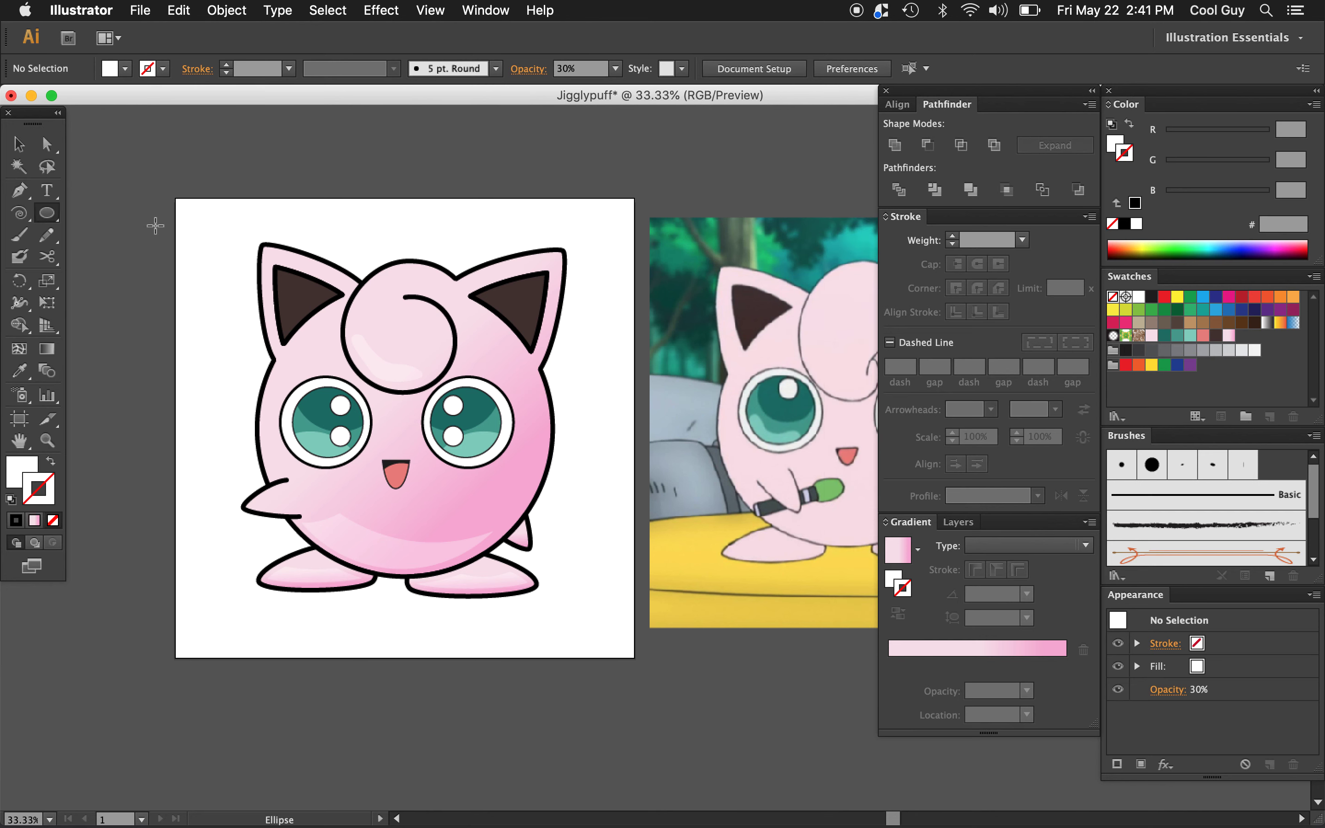
pyautogui.click(12, 463)
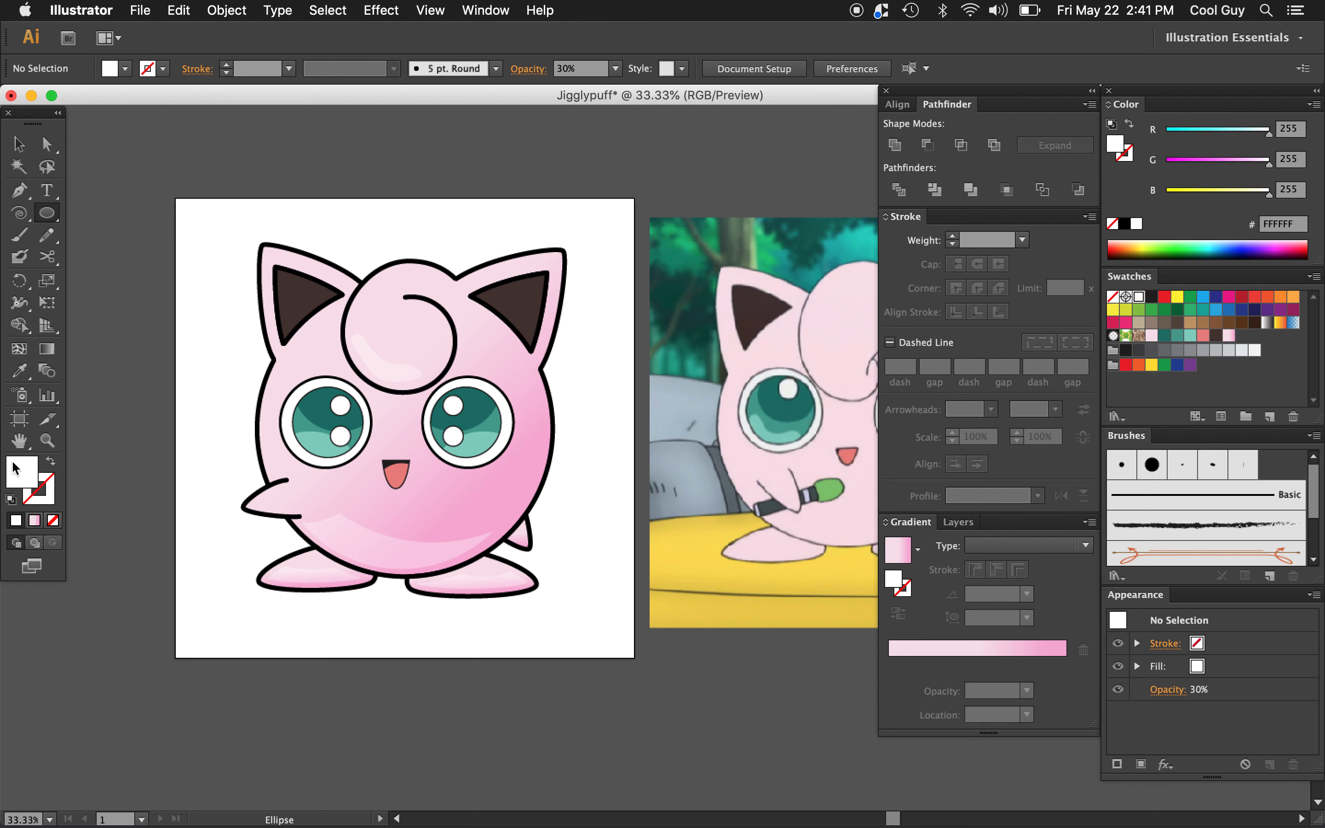
pyautogui.click(1176, 297)
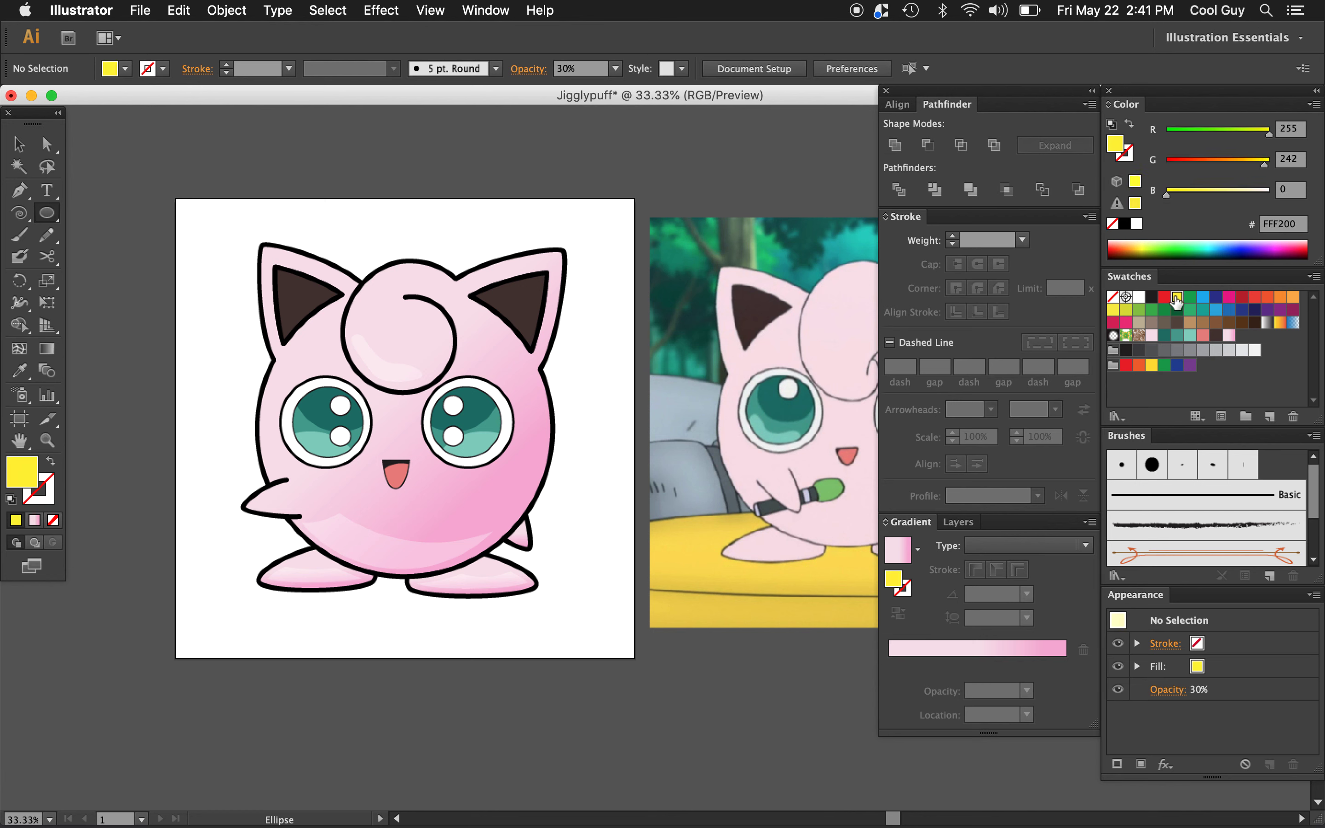
pyautogui.click(49, 217)
pyautogui.click(112, 214)
pyautogui.moveTo(190, 208); pyautogui.dragTo(418, 438)
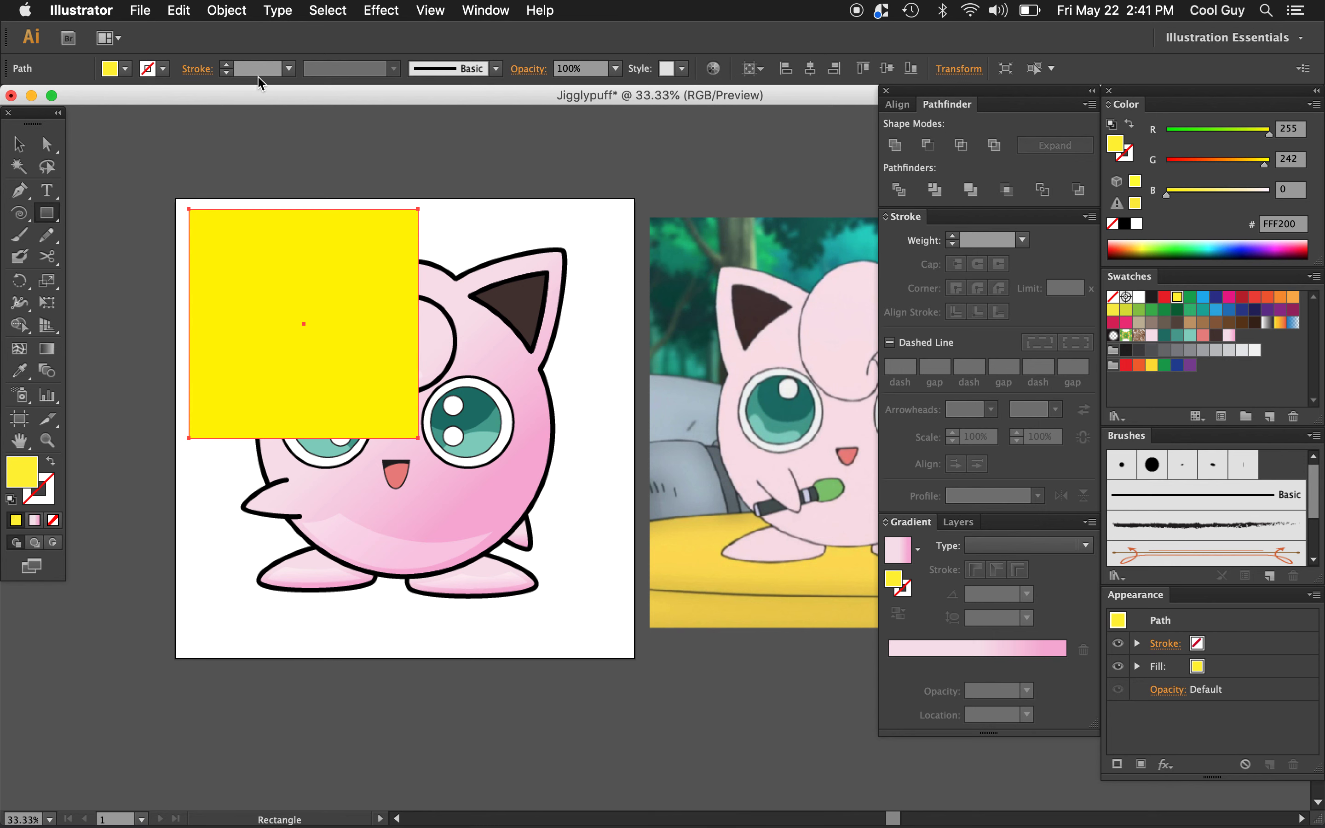
# Send the yellow square to the back, behind the character
pyautogui.click(224, 10)
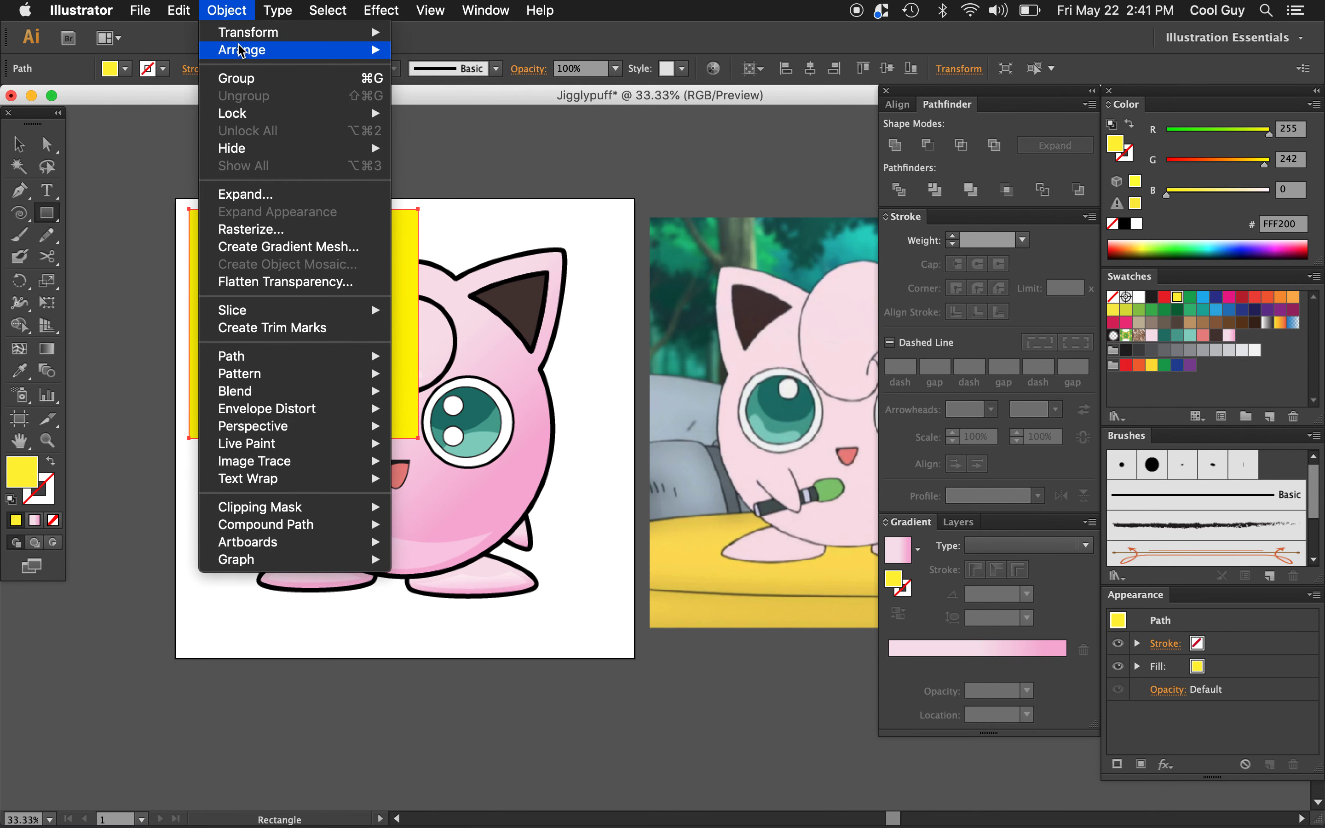
pyautogui.moveTo(241, 50)
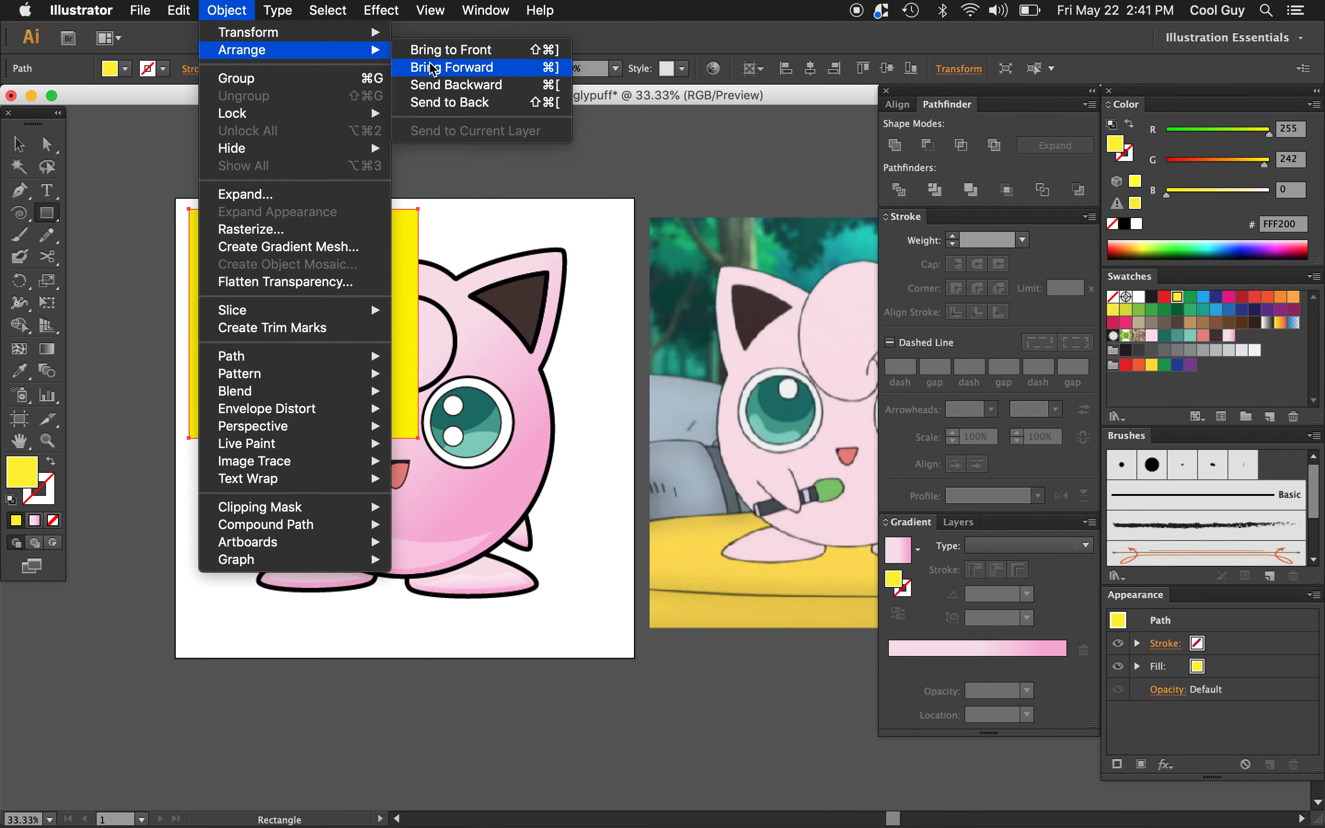
pyautogui.click(445, 102)
# Copy the yellow square to the artboard's lower-right area and fill the copy with blue (00AEEF)
pyautogui.press('v')
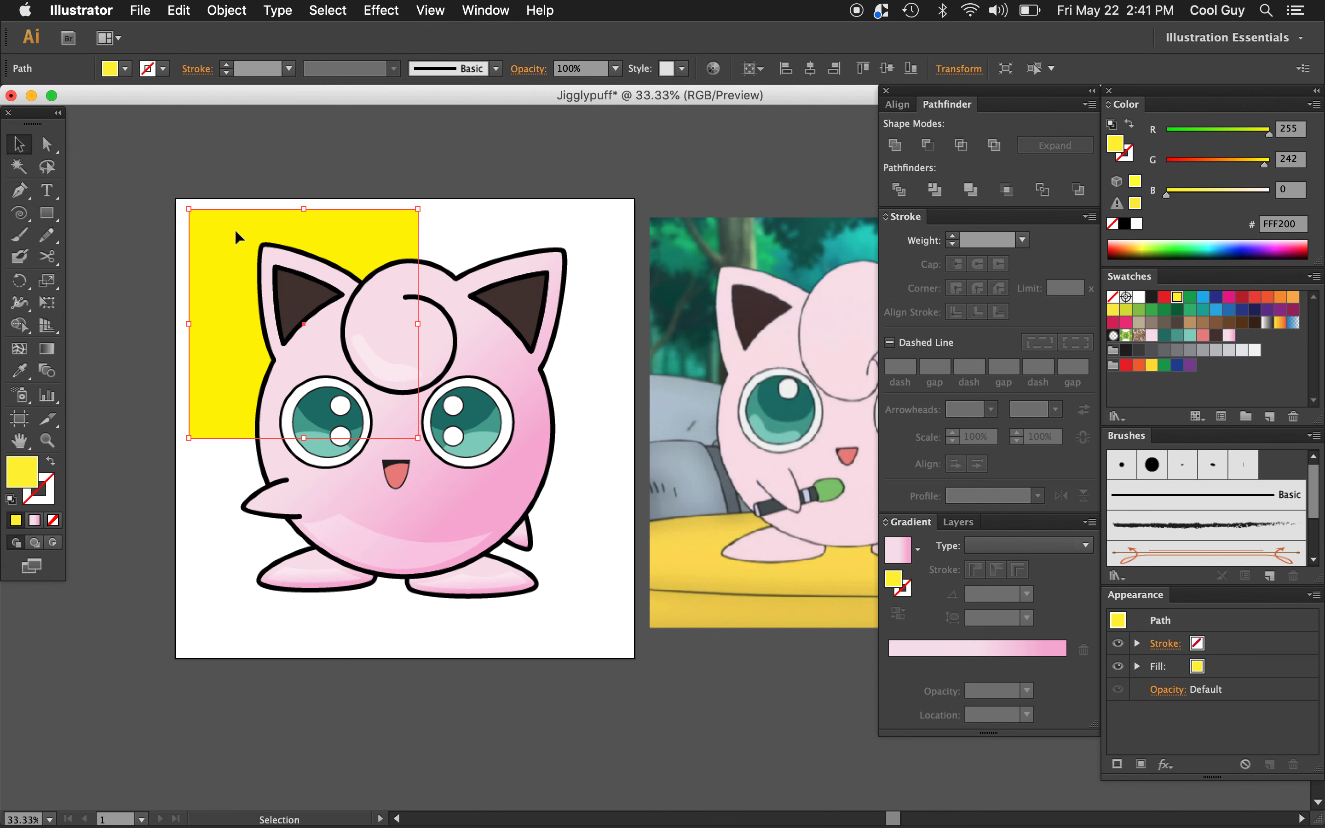
pyautogui.moveTo(236, 237); pyautogui.dragTo(431, 444)
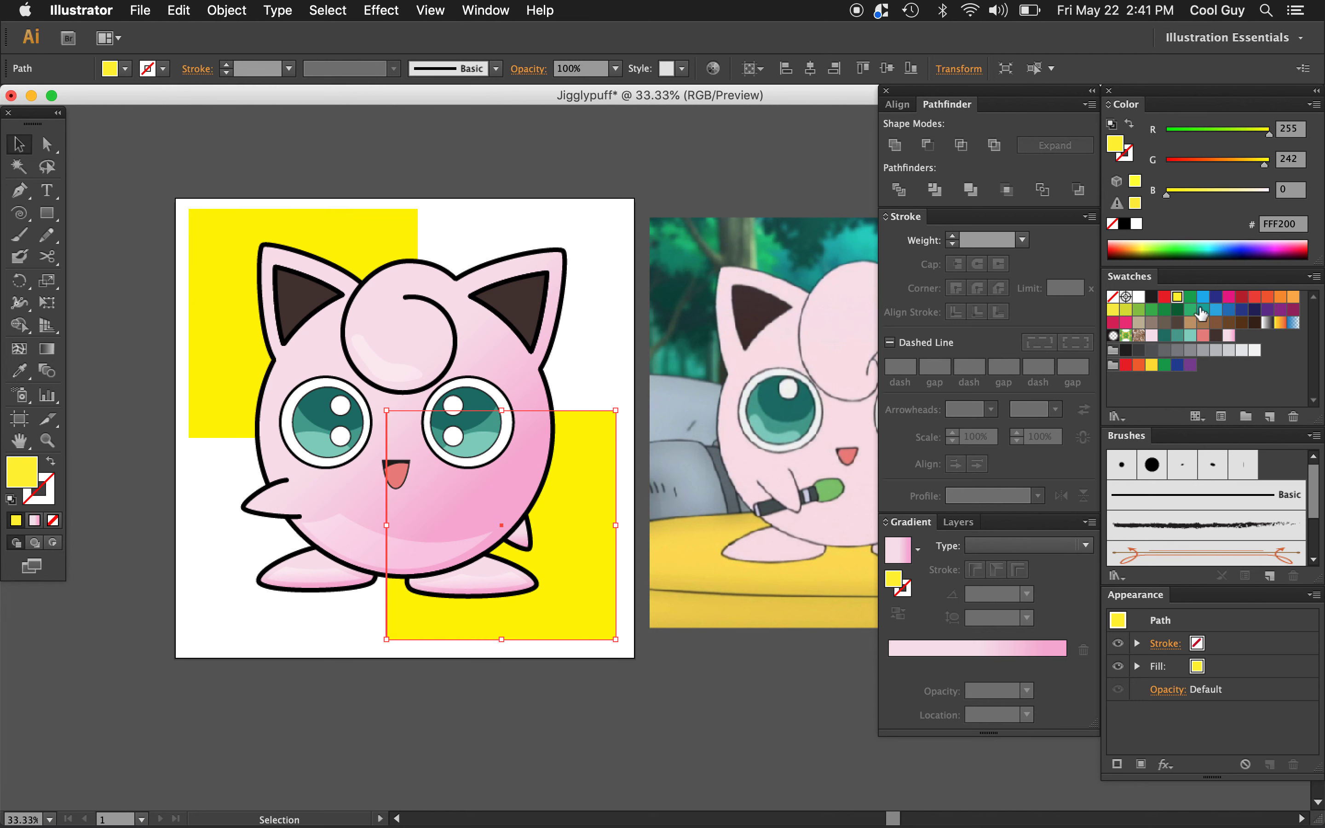
pyautogui.click(1203, 297)
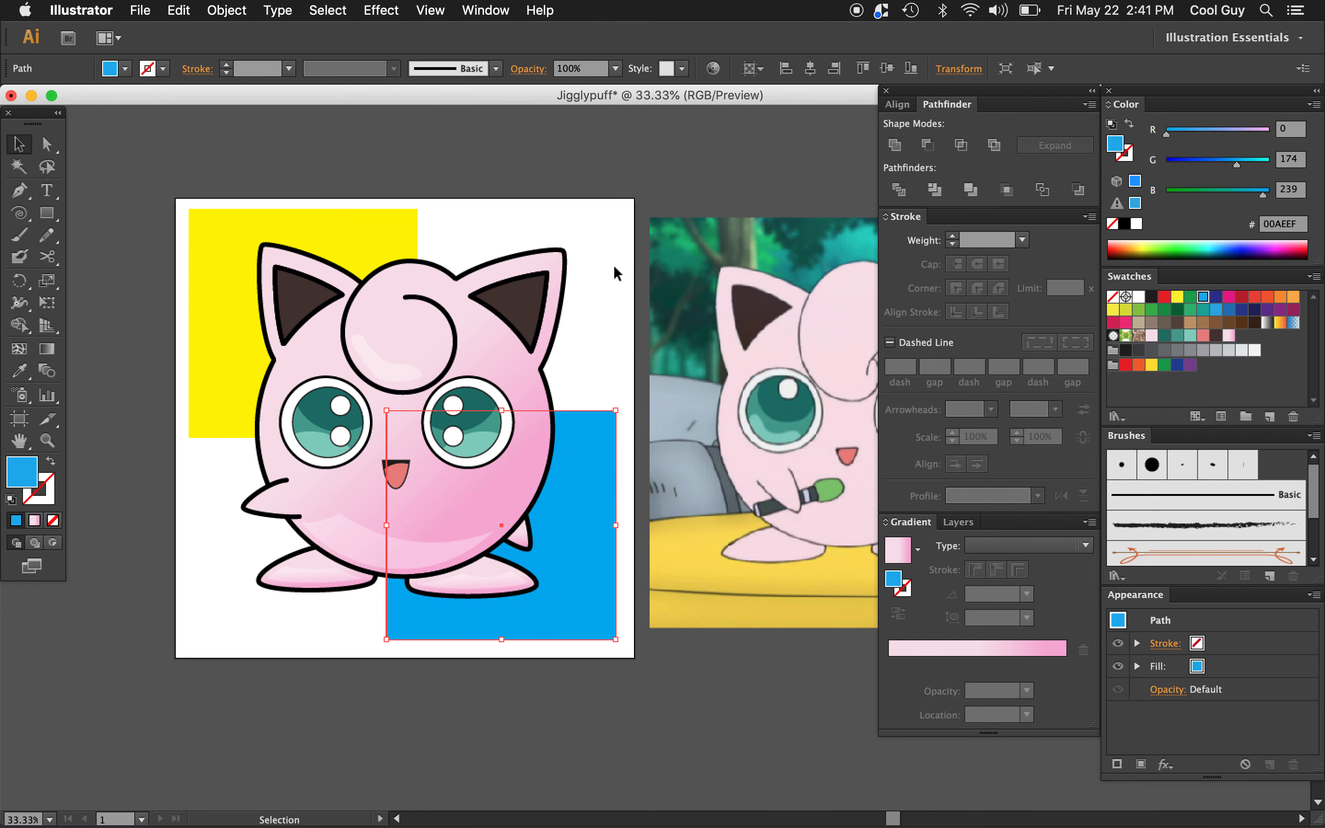
pyautogui.click(607, 277)
# Apply the Scribble effect to the yellow square with the Custom settings at a 30° angle
pyautogui.click(382, 233)
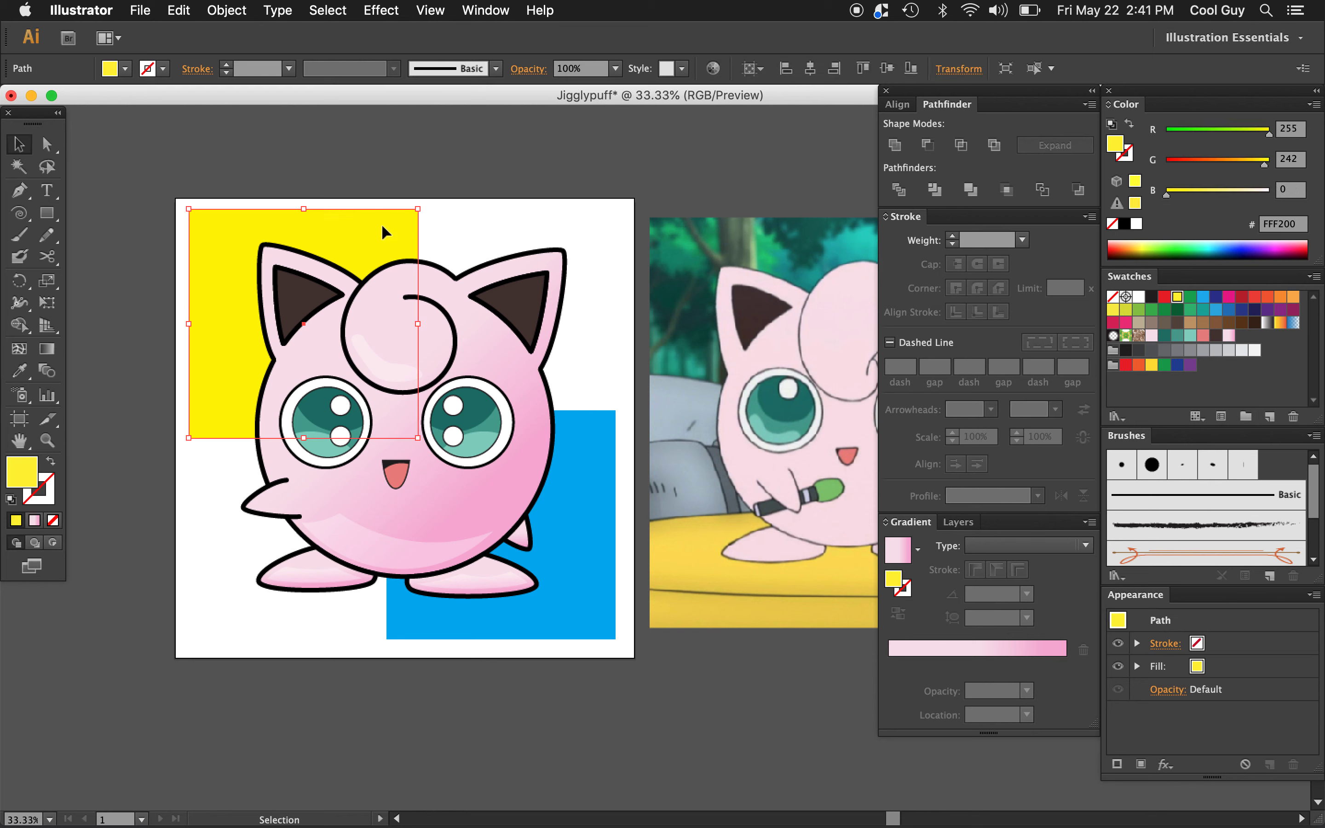
pyautogui.click(379, 10)
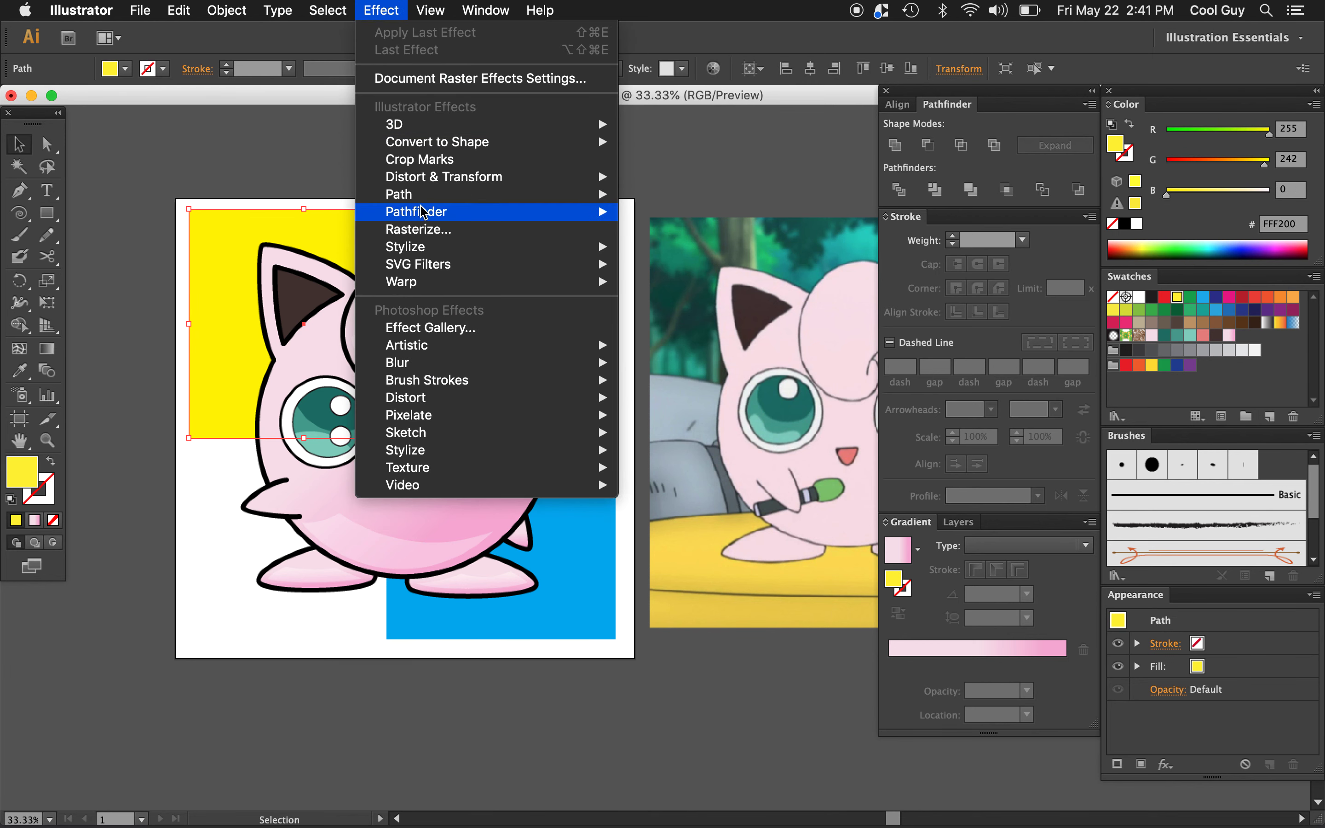
pyautogui.moveTo(431, 252)
pyautogui.click(673, 334)
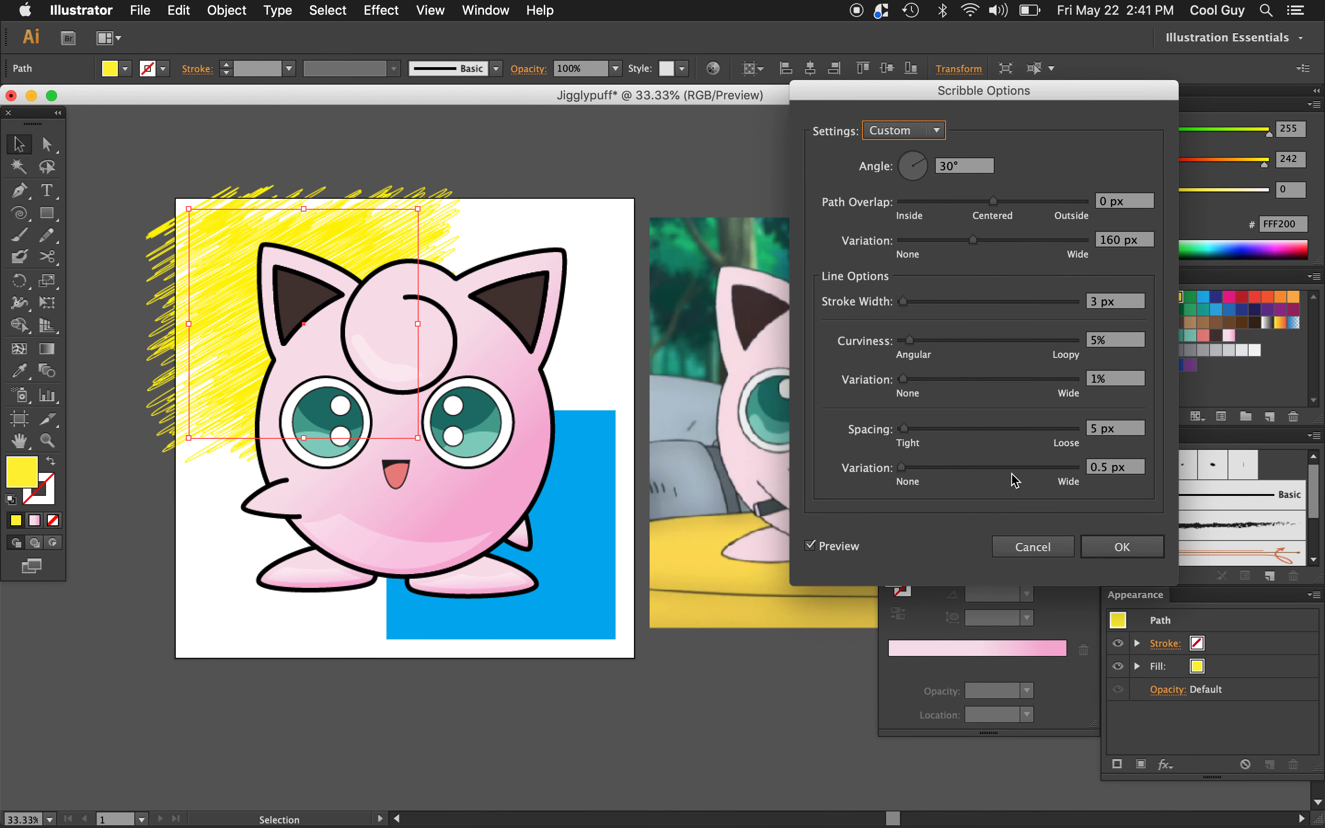
pyautogui.click(1139, 547)
# Scale the scribbled yellow square down to fit inside the artboard's upper-left corner, and hide the panels
pyautogui.moveTo(145, 185); pyautogui.dragTo(185, 200)
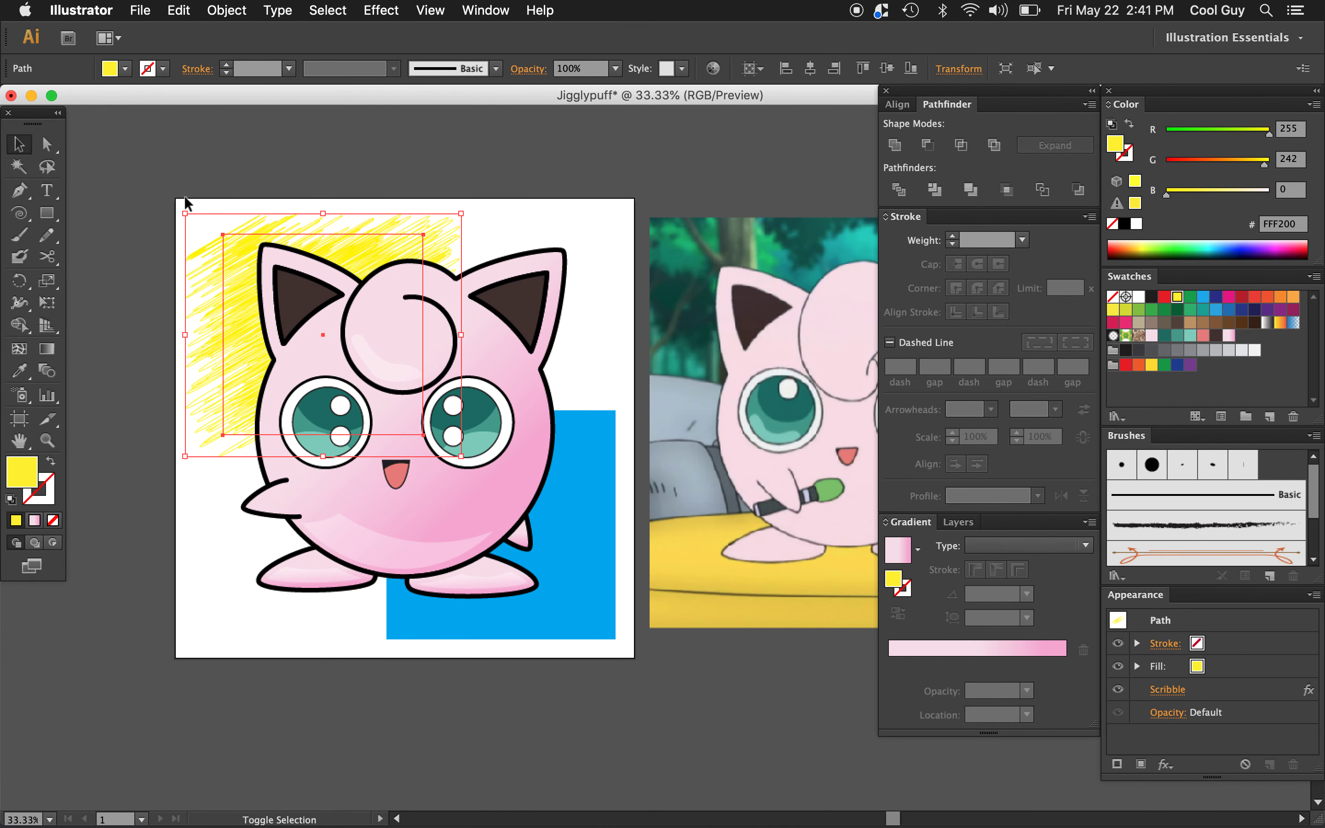
pyautogui.click(349, 165)
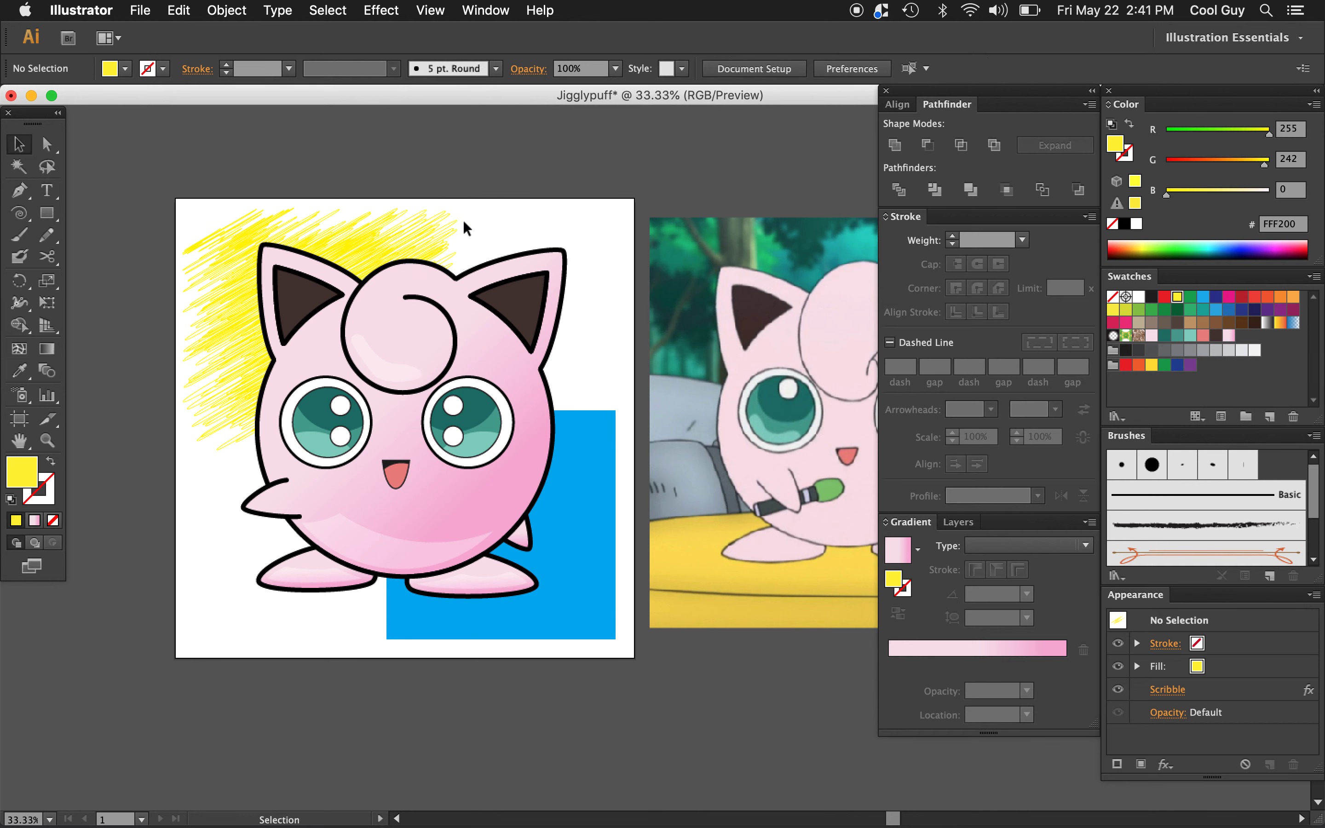
pyautogui.press('Tab')
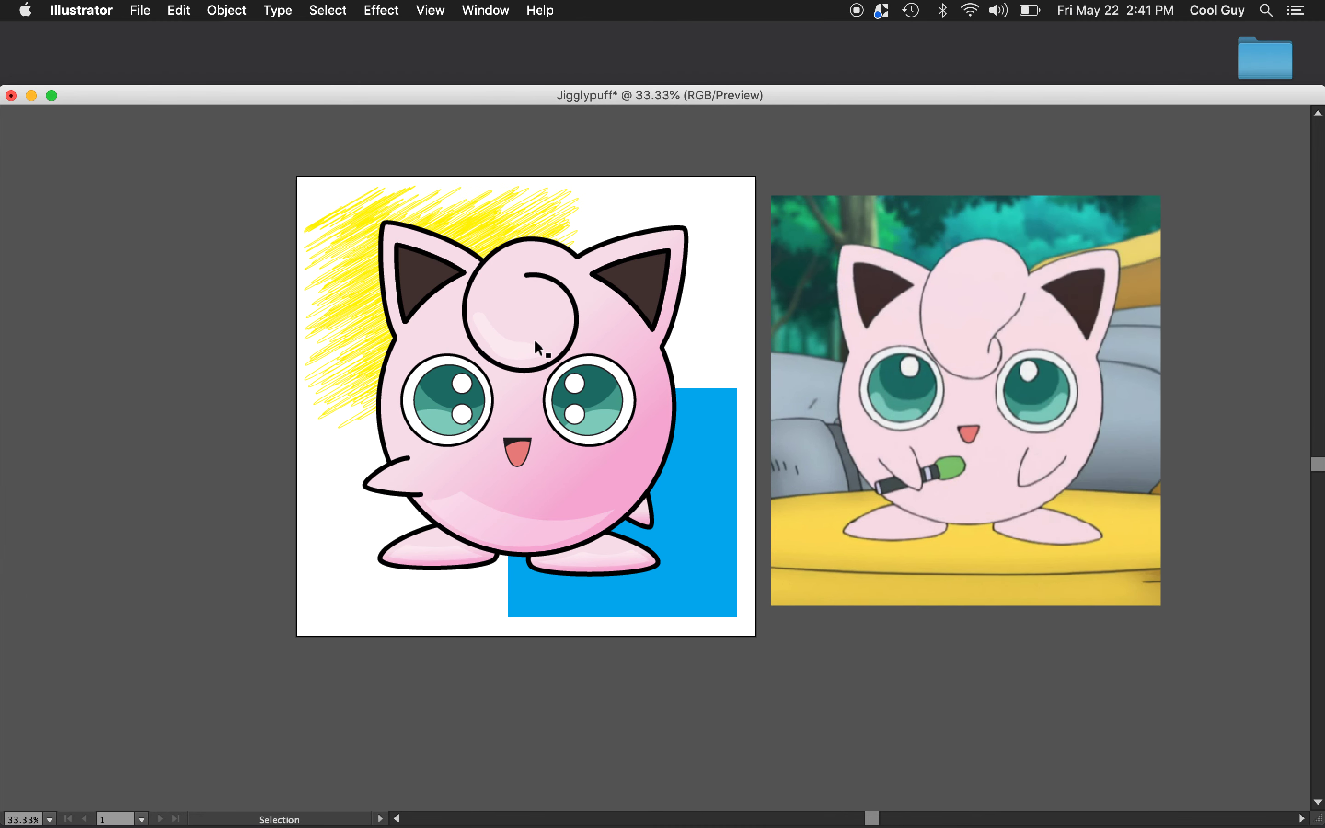